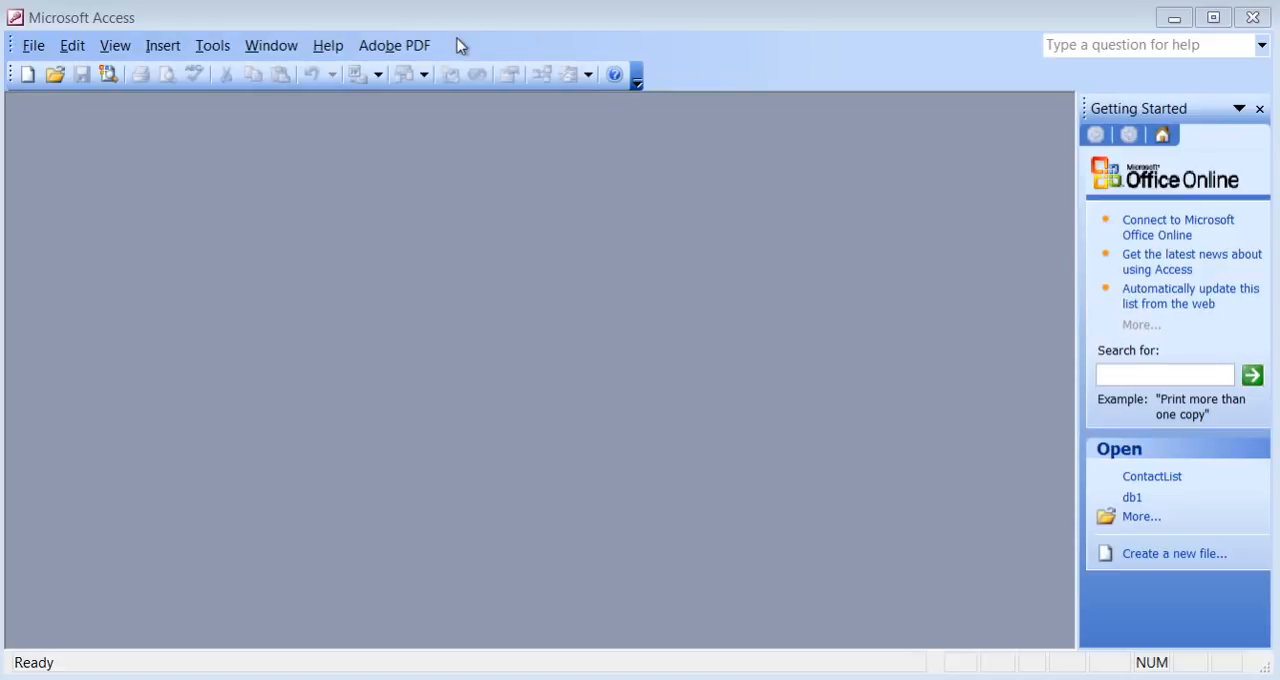
Create a new blank database named ContactList in My Documents.
left_click(35, 52)
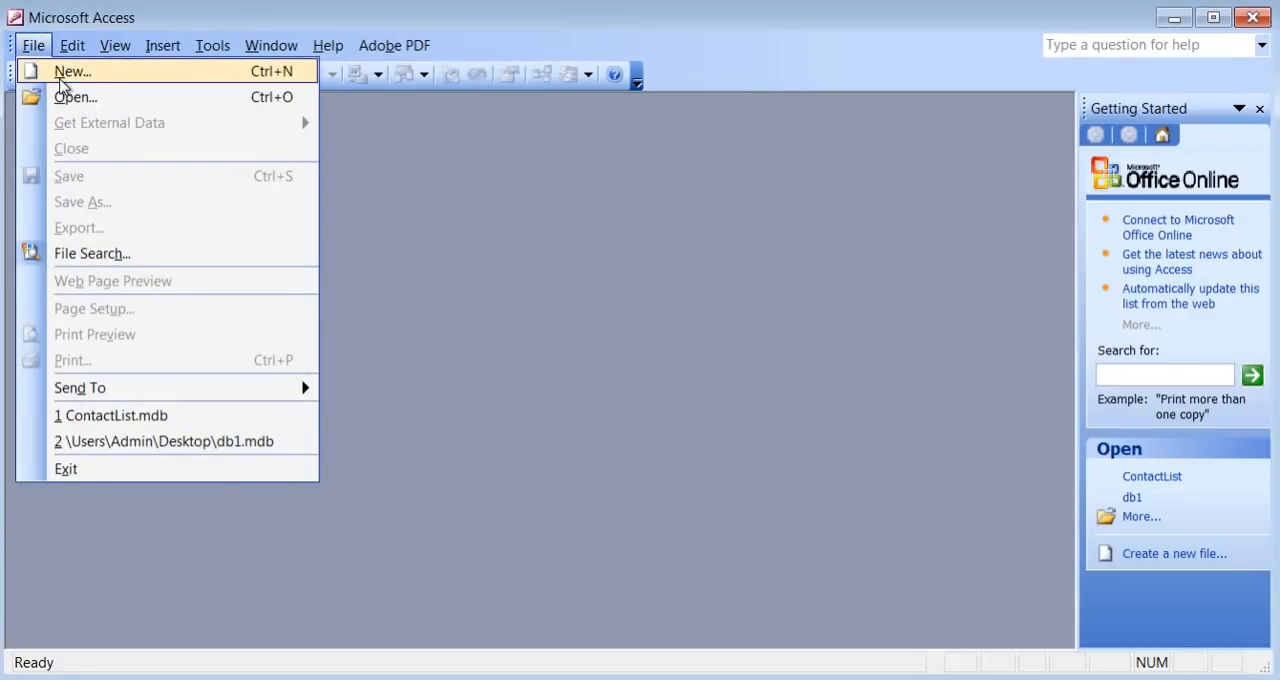
mouse_move(160, 47)
left_click(166, 18)
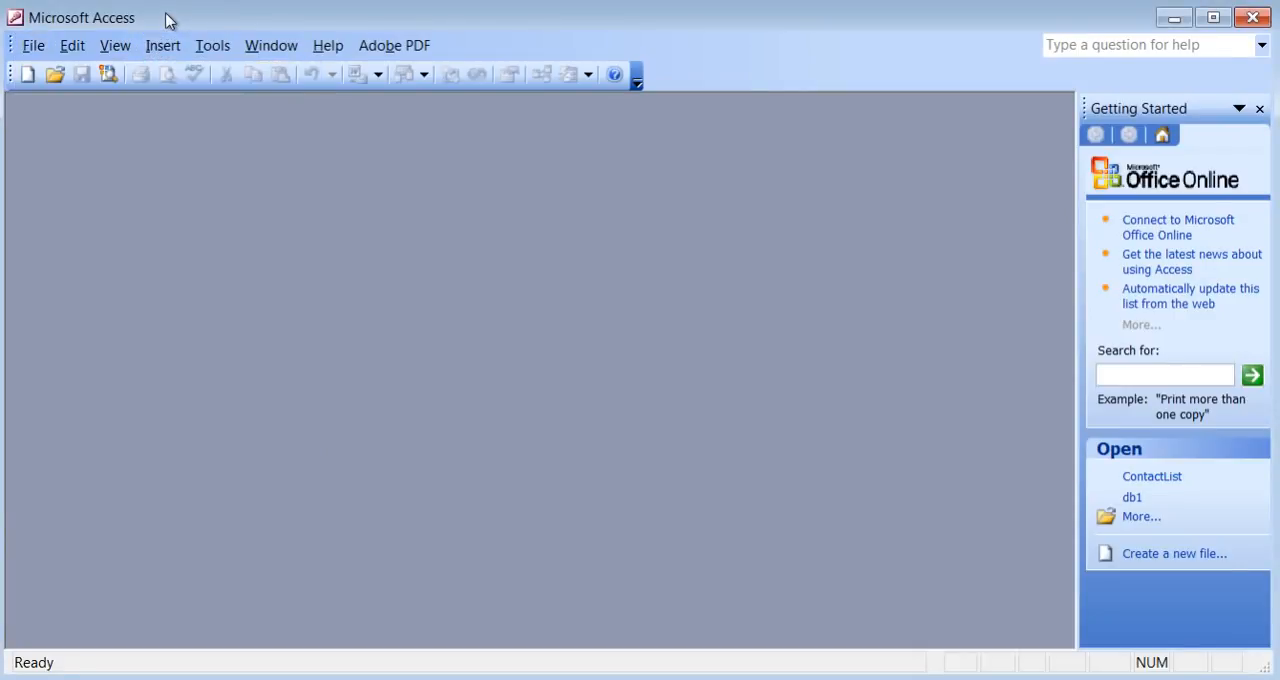
left_click(26, 80)
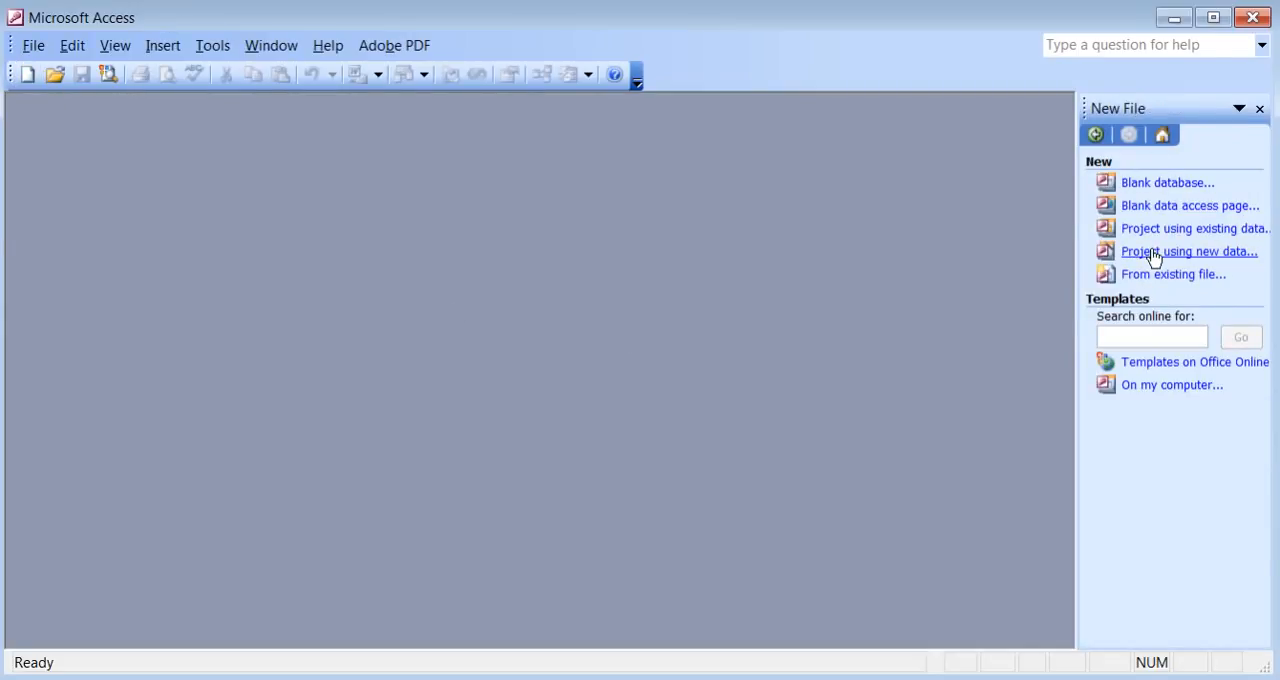
left_click(1157, 186)
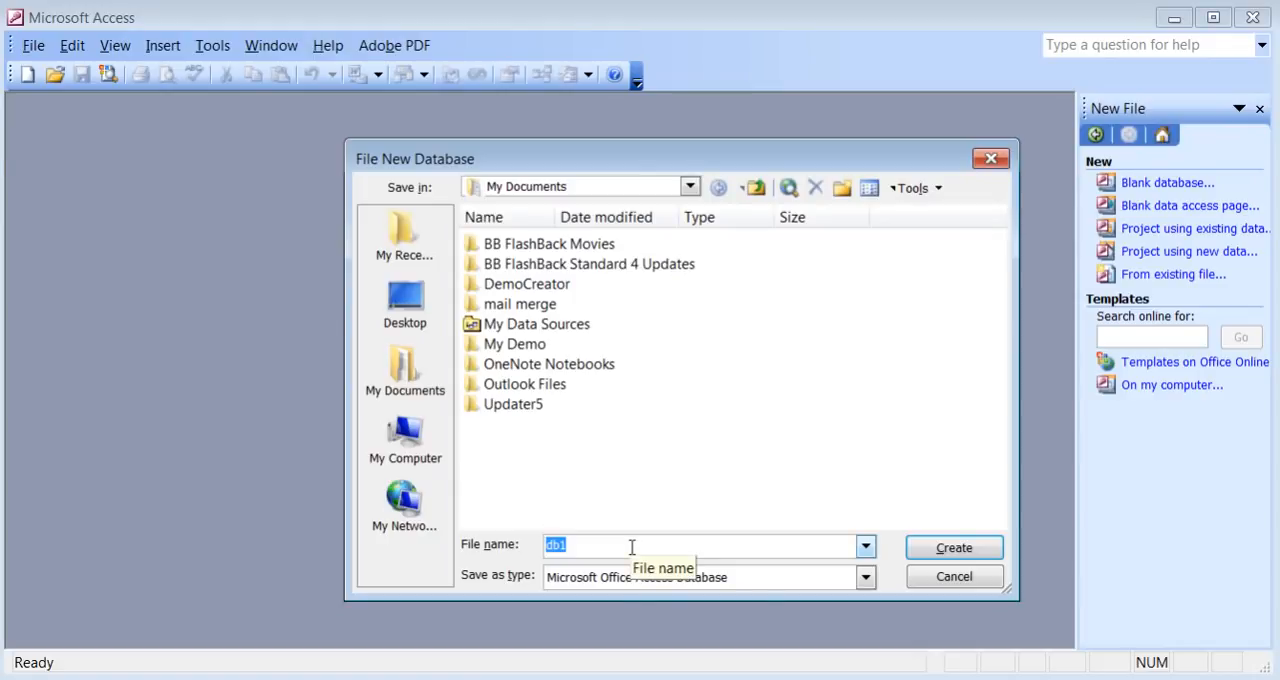
type("Co")
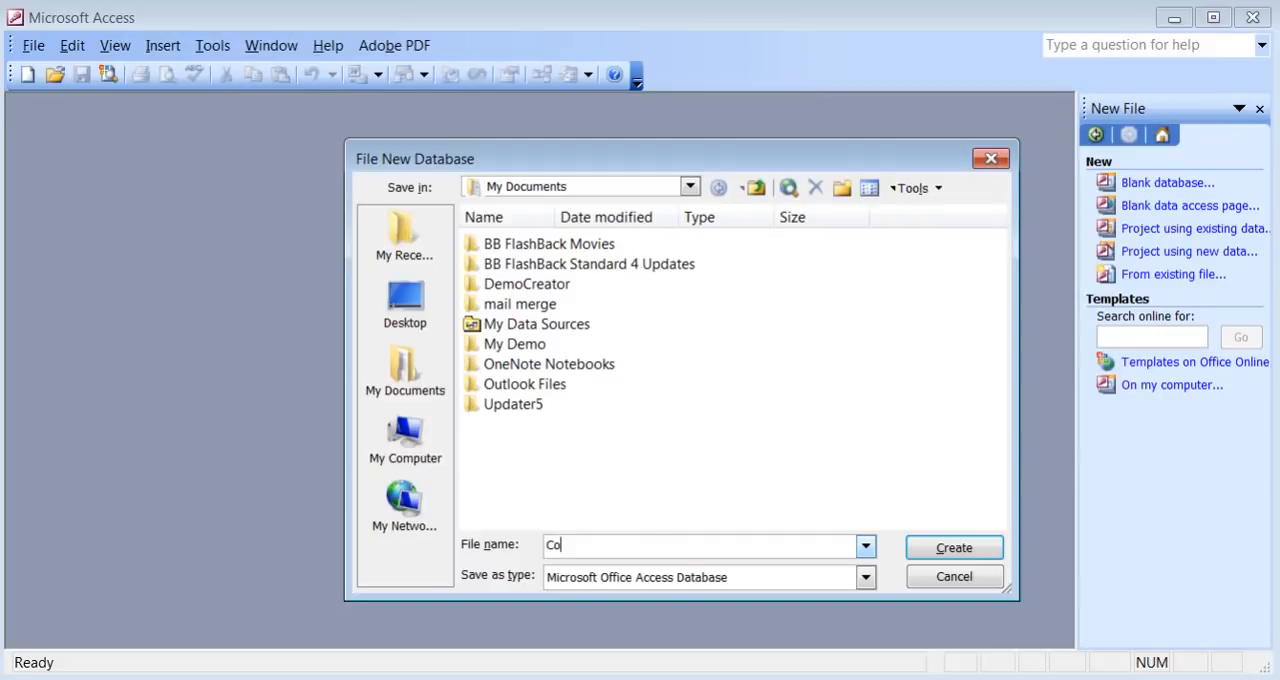
type("ntactList")
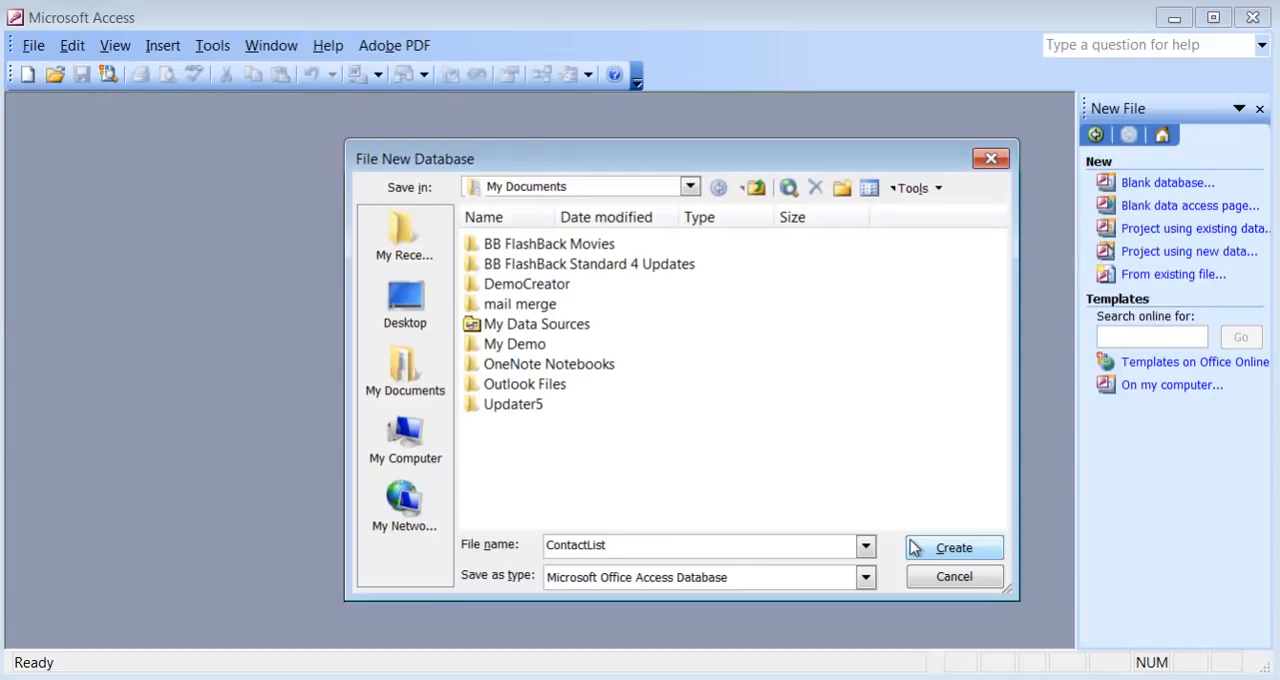
left_click(941, 555)
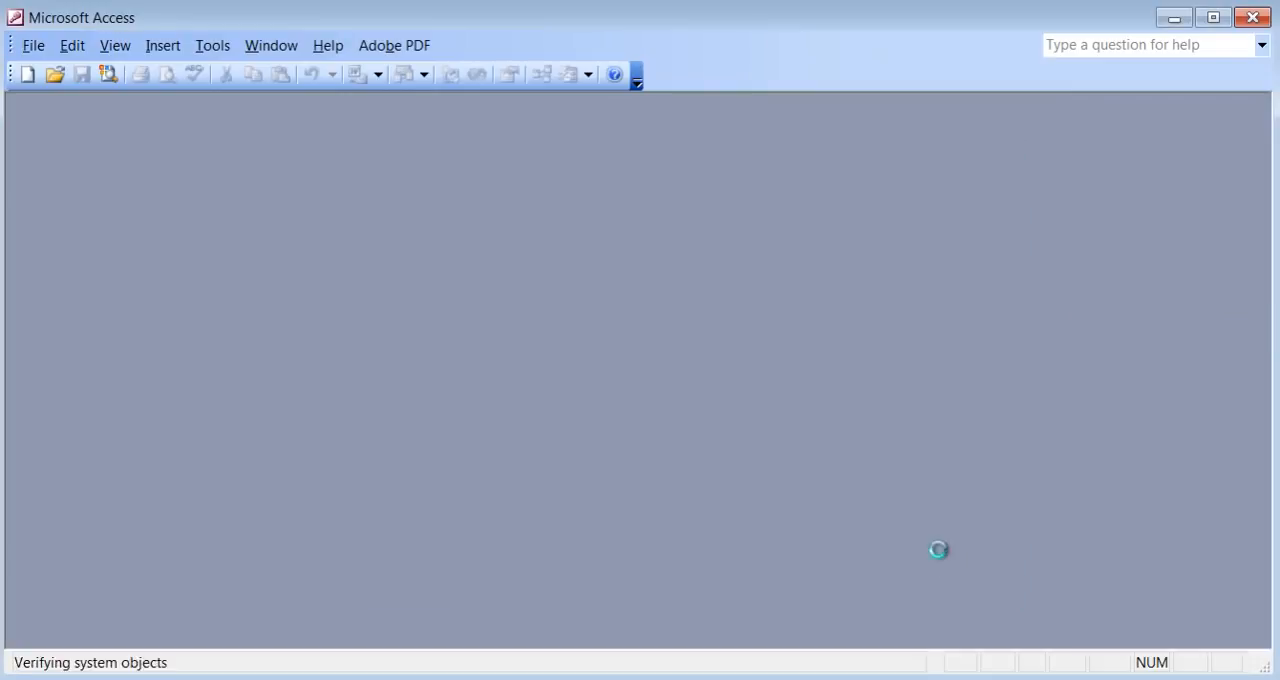
Reposition and enlarge the database window, and look through its Tables, Queries, Forms and Reports objects.
left_click_drag(254, 108, 329, 142)
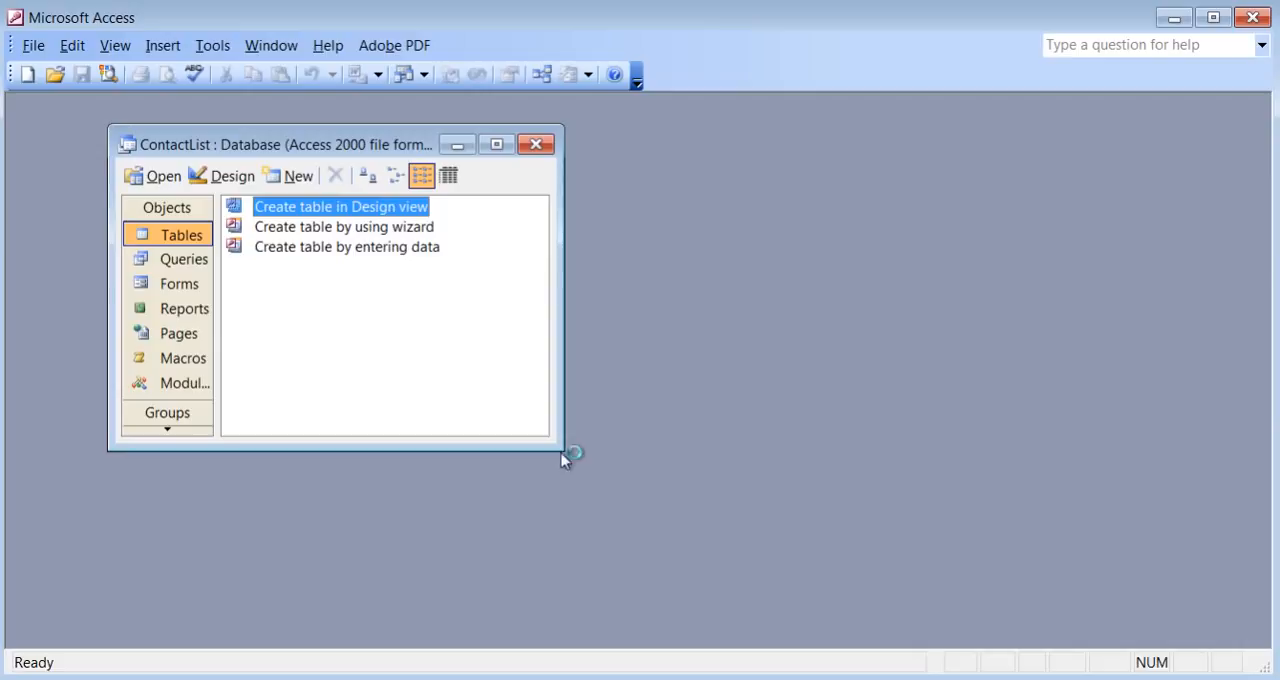
left_click_drag(560, 447, 672, 506)
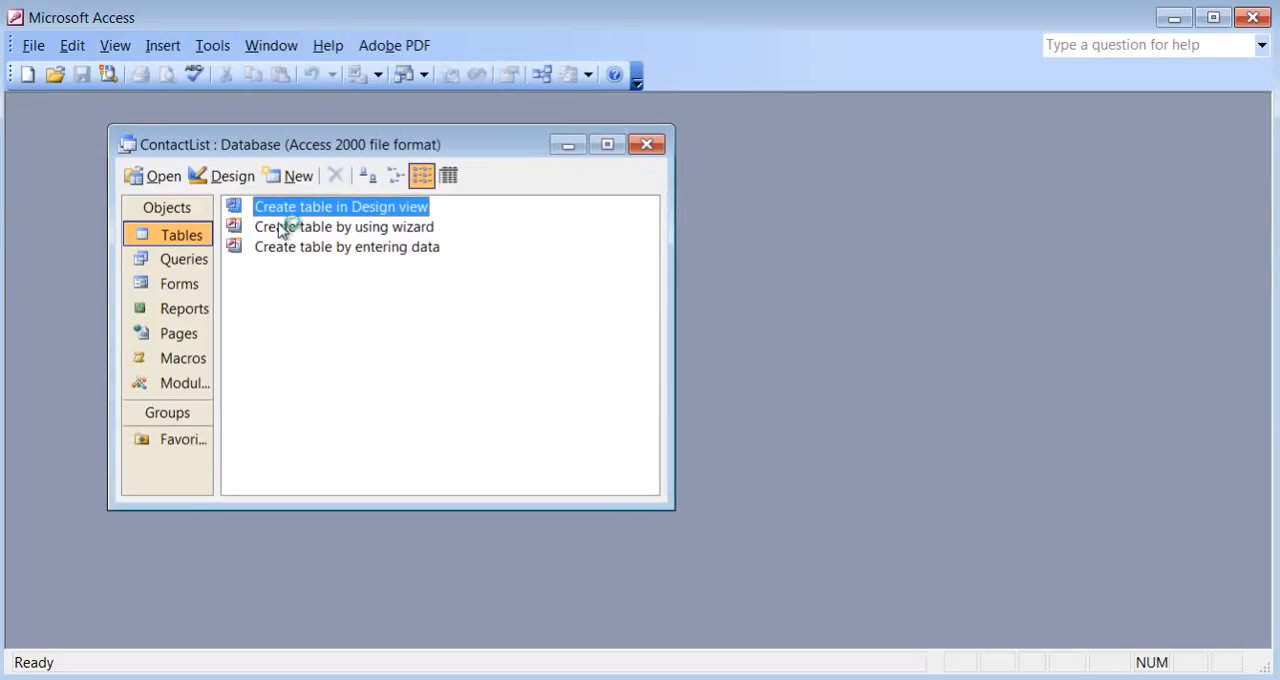
left_click(174, 242)
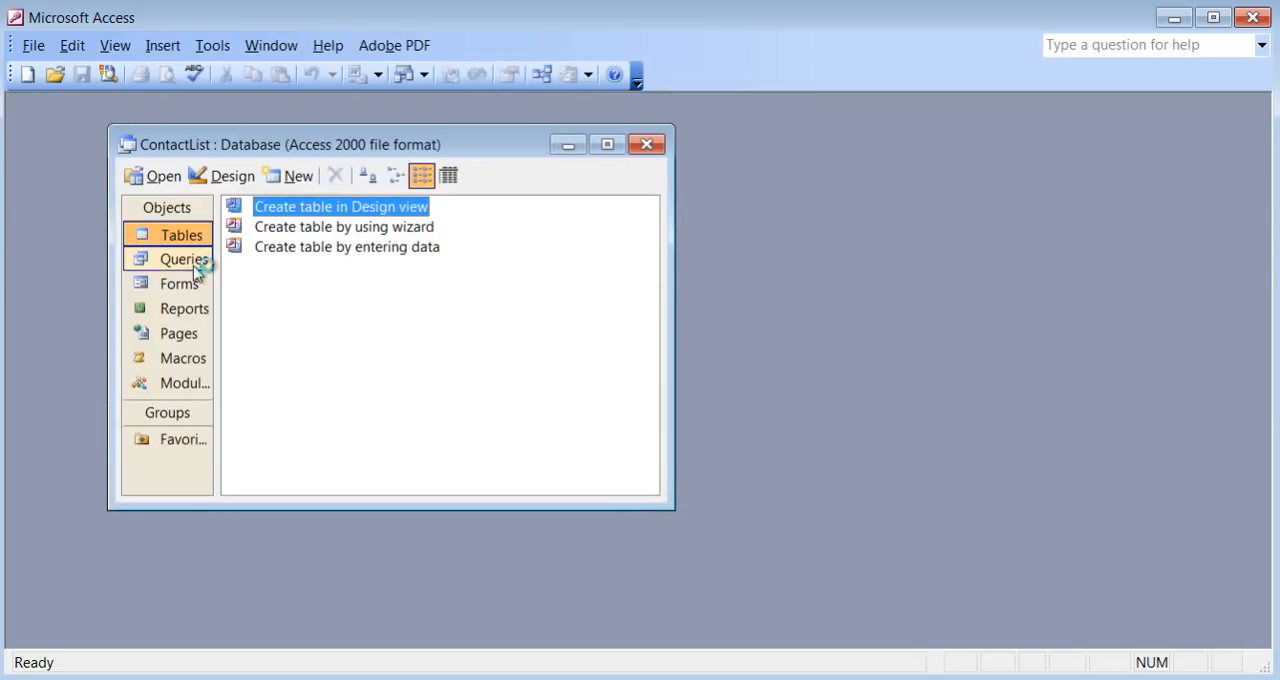
left_click(194, 262)
left_click(186, 289)
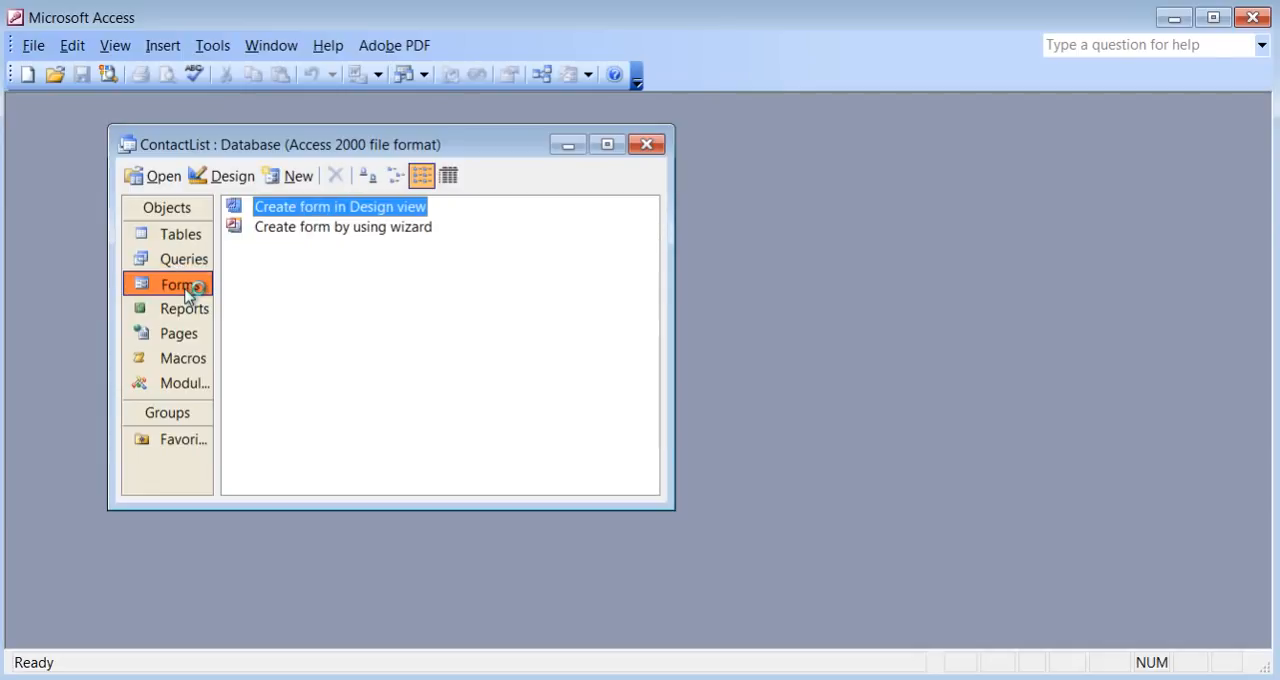
left_click(195, 311)
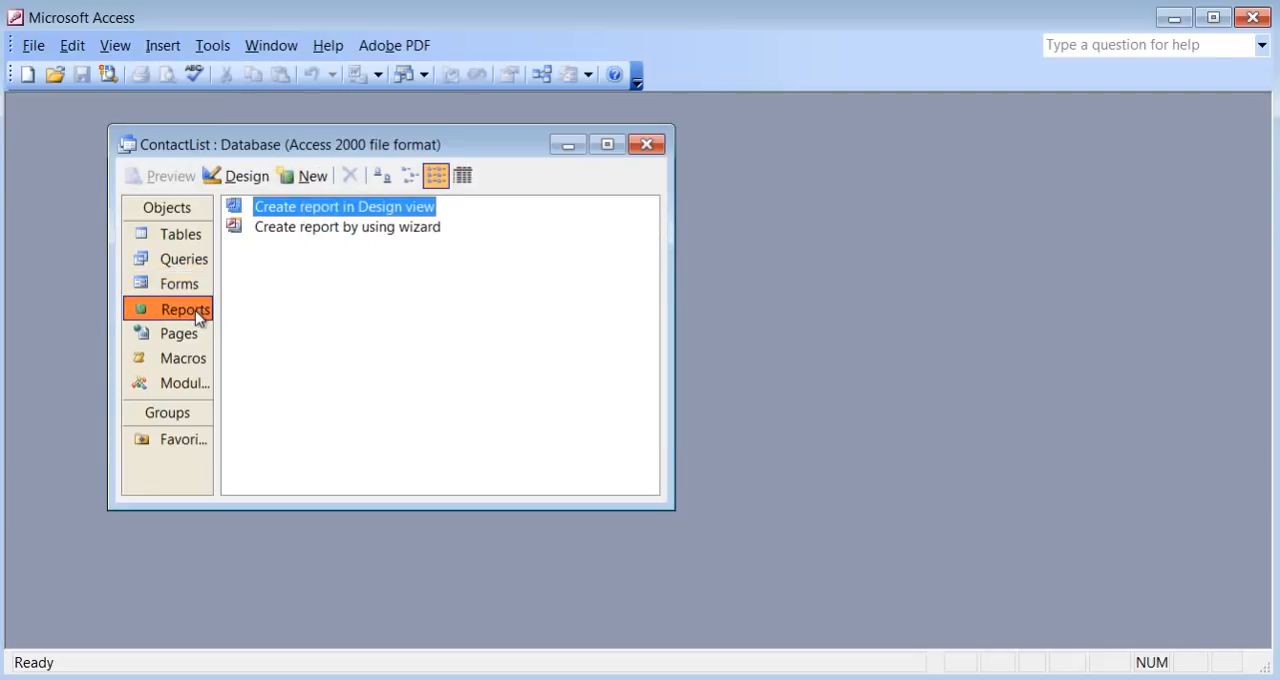
Start creating a table with the Table Wizard and examine the sample fields of the Business tables Customers and Employees.
left_click(193, 240)
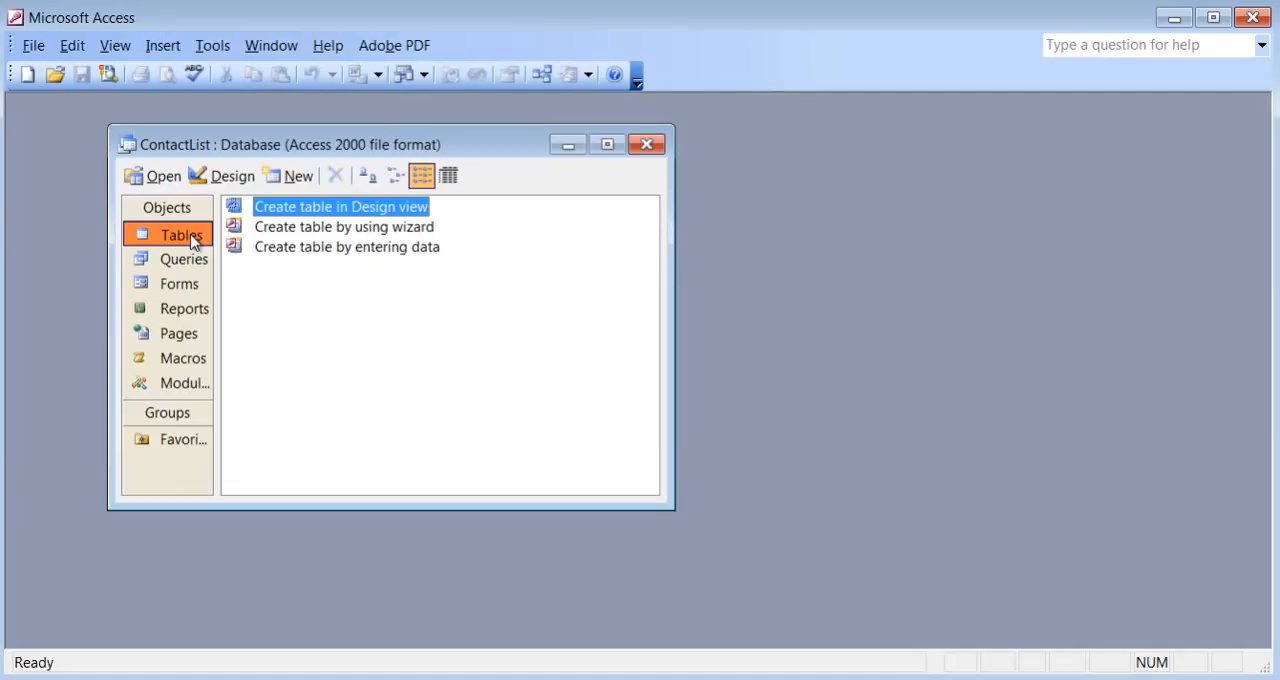
double_click(400, 228)
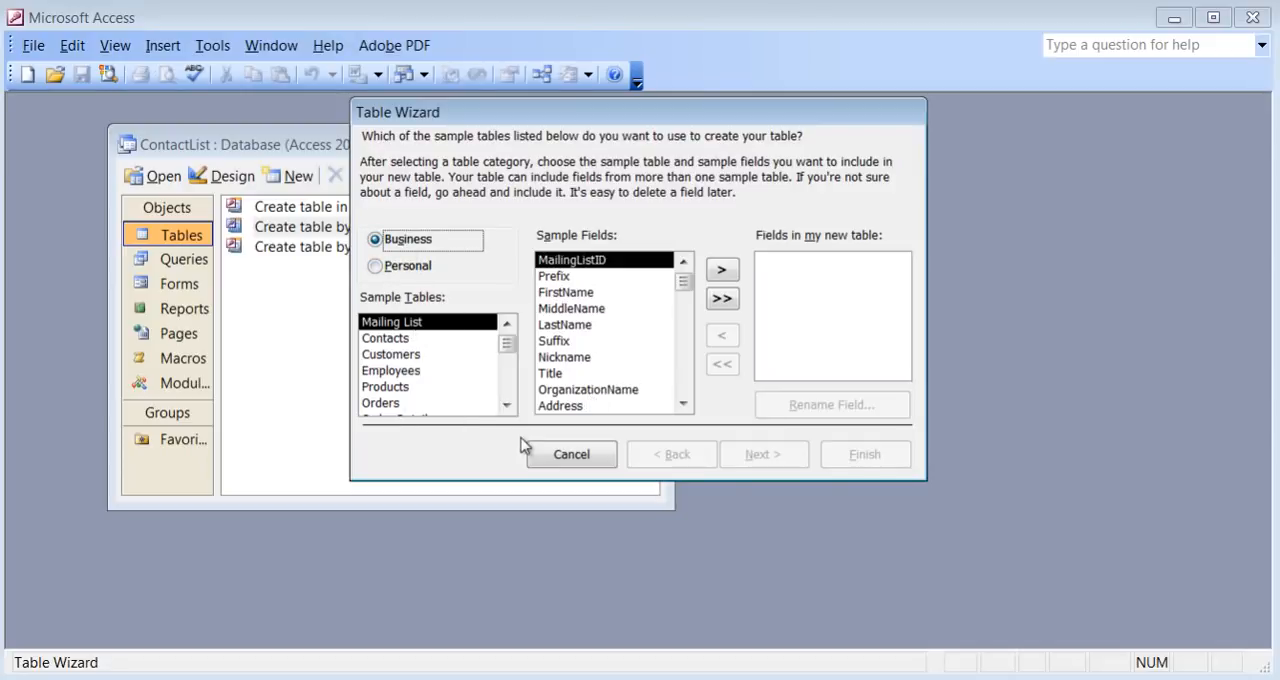
left_click(412, 356)
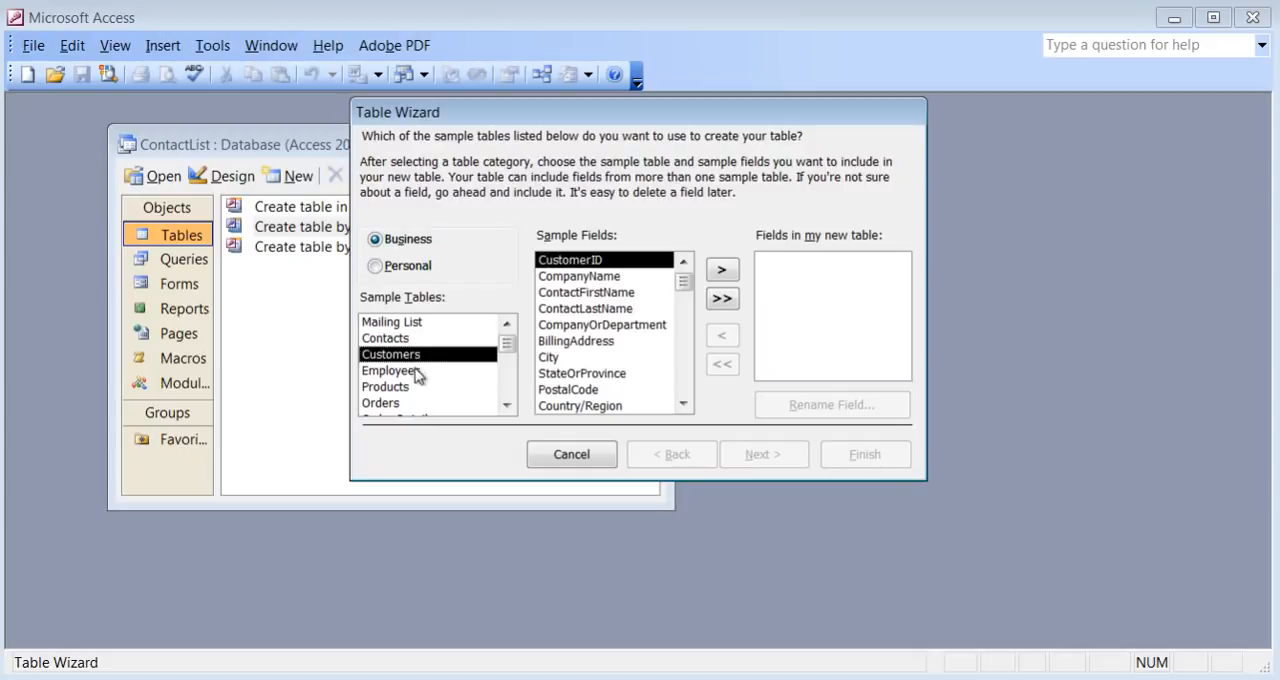
left_click(420, 371)
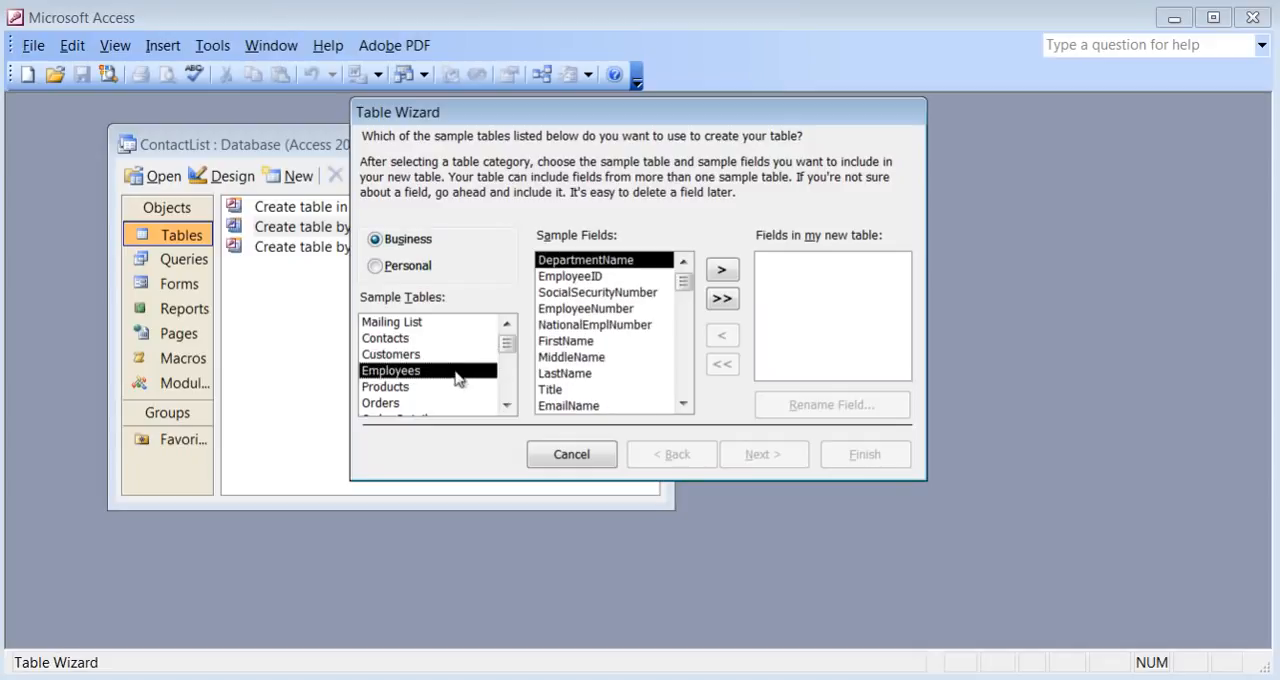
left_click(593, 293)
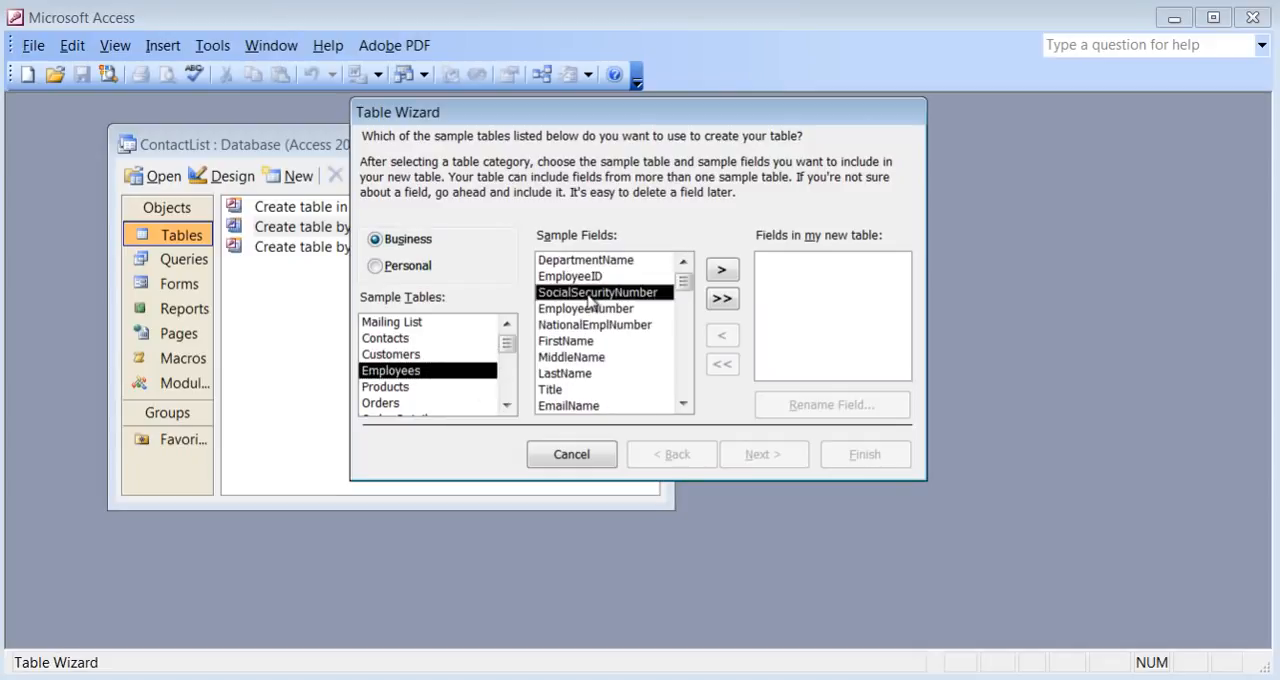
left_click(588, 313)
left_click(578, 341)
left_click(578, 361)
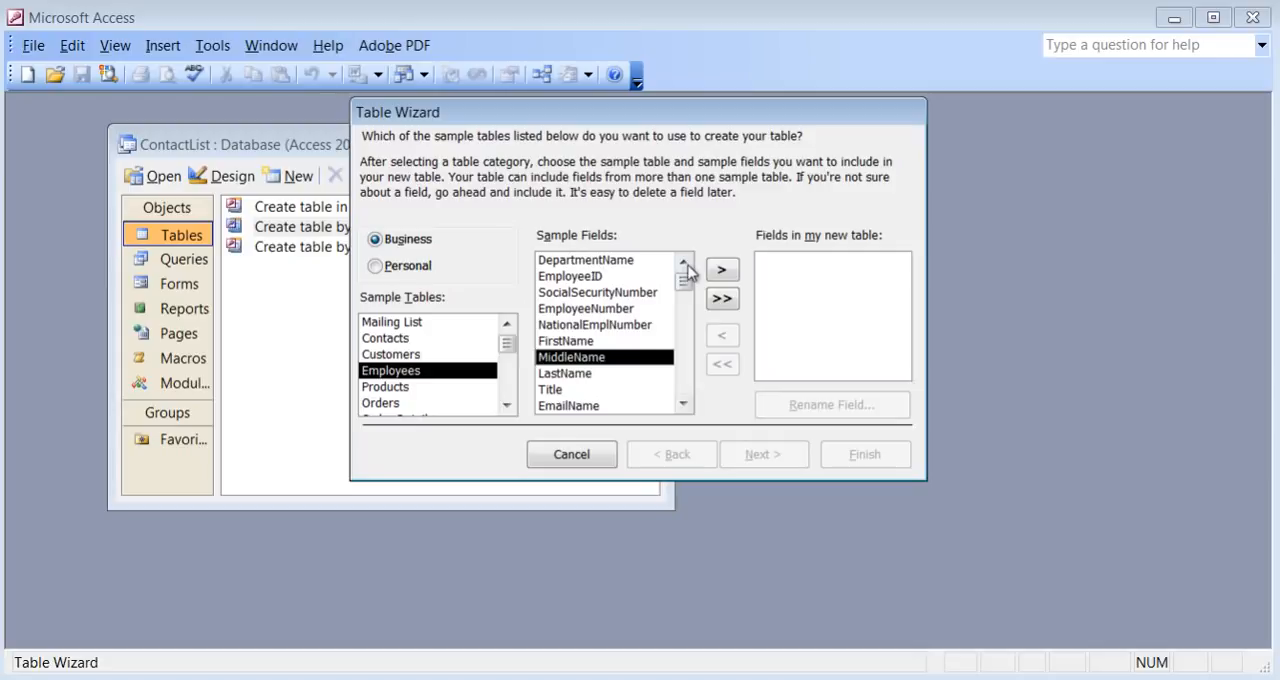
Add the SocialSecurityNumber sample field from Employees to the new table and remove it again.
left_click(598, 262)
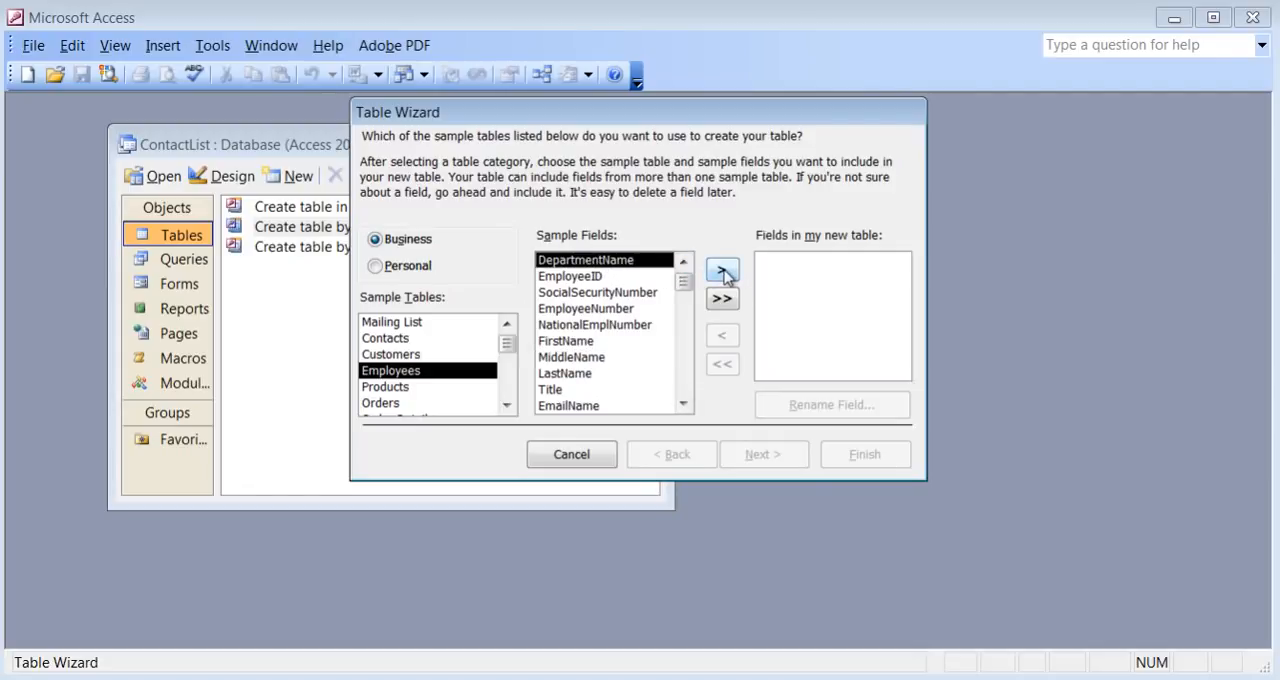
left_click(575, 296)
left_click(721, 270)
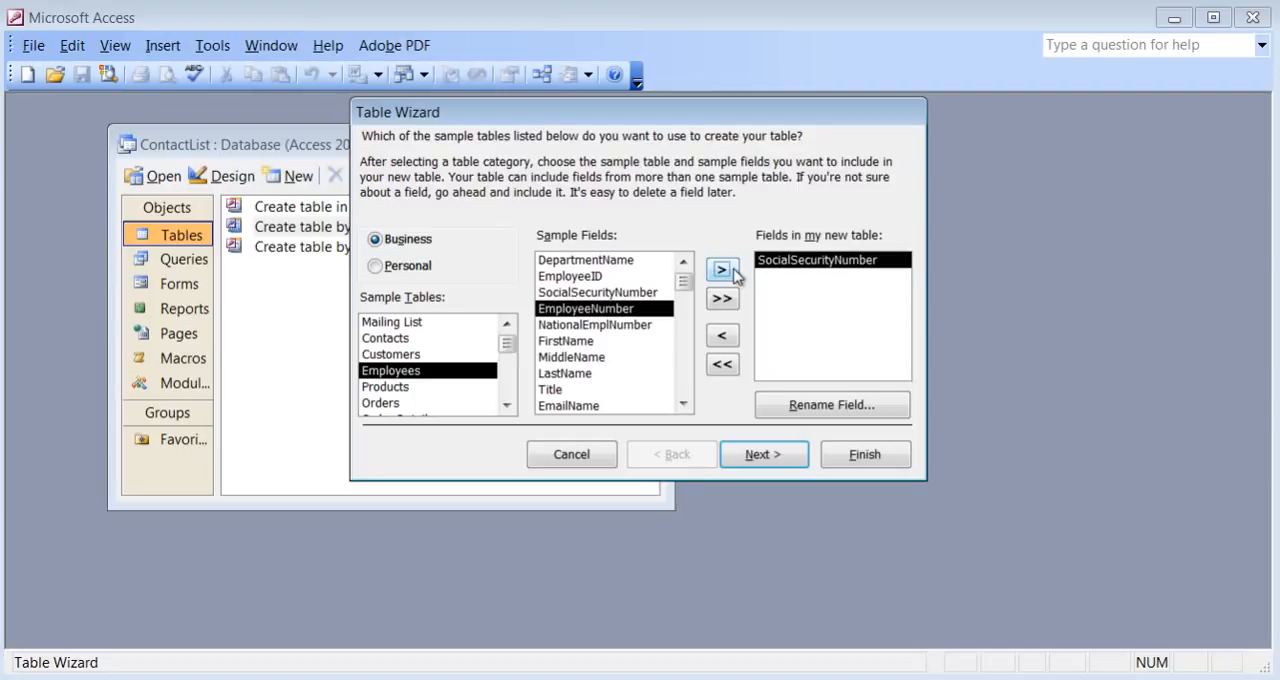
left_click(724, 337)
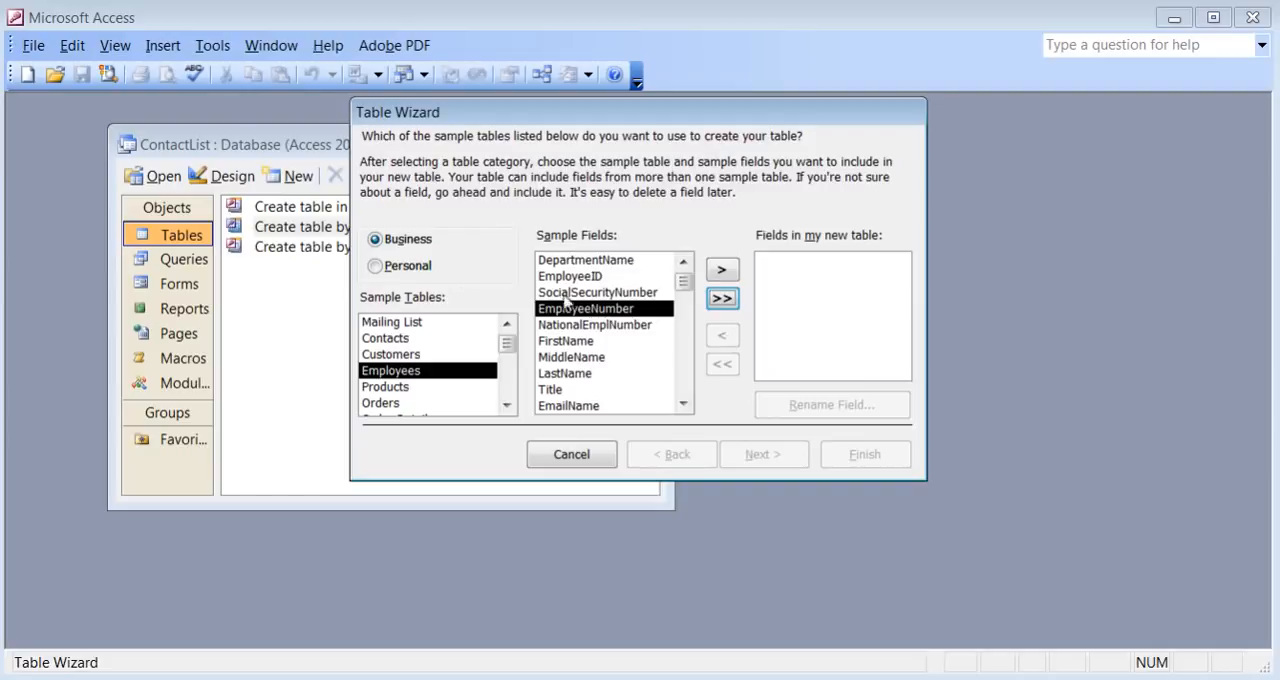
Switch to the Personal category, browse its sample tables such as Guests and Household Inventory, and choose Addresses.
left_click(376, 270)
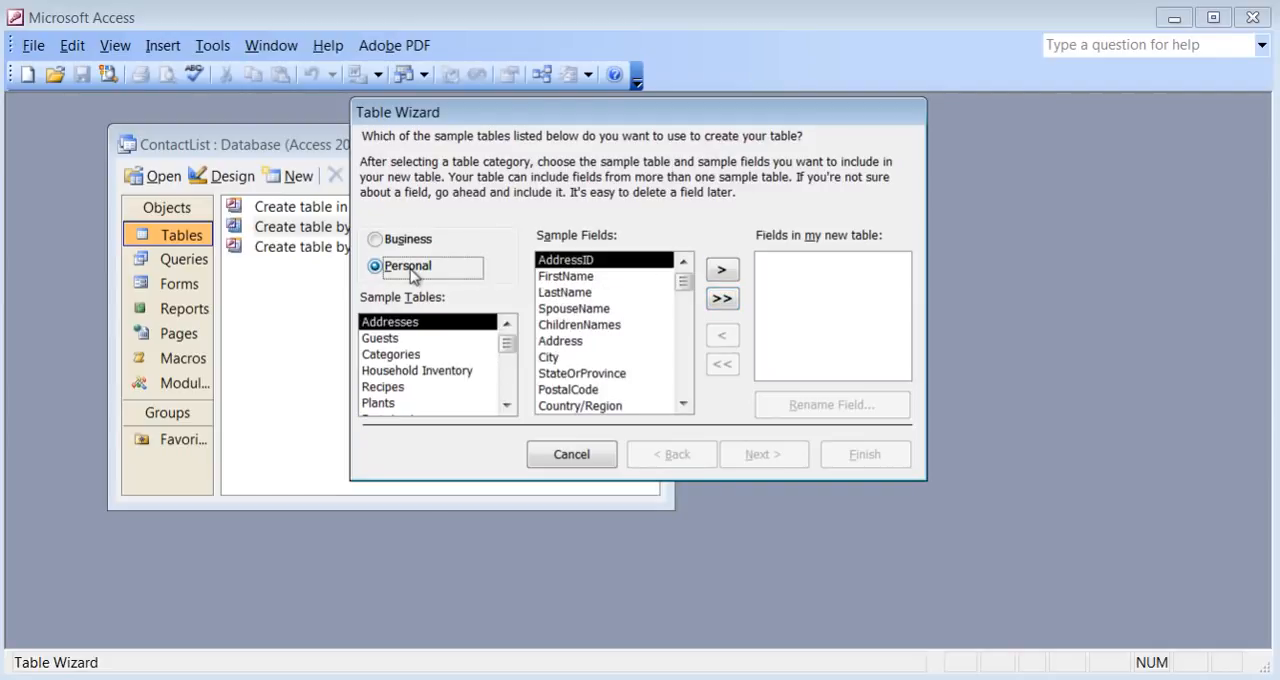
left_click(410, 339)
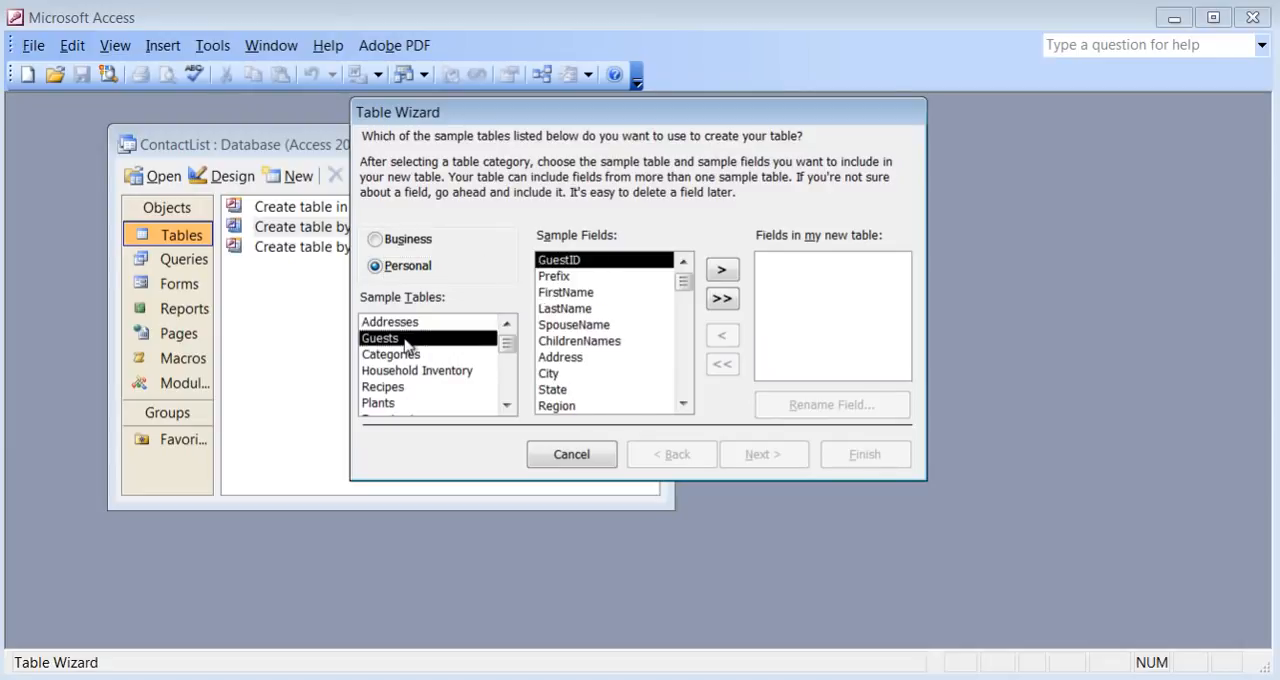
left_click(408, 372)
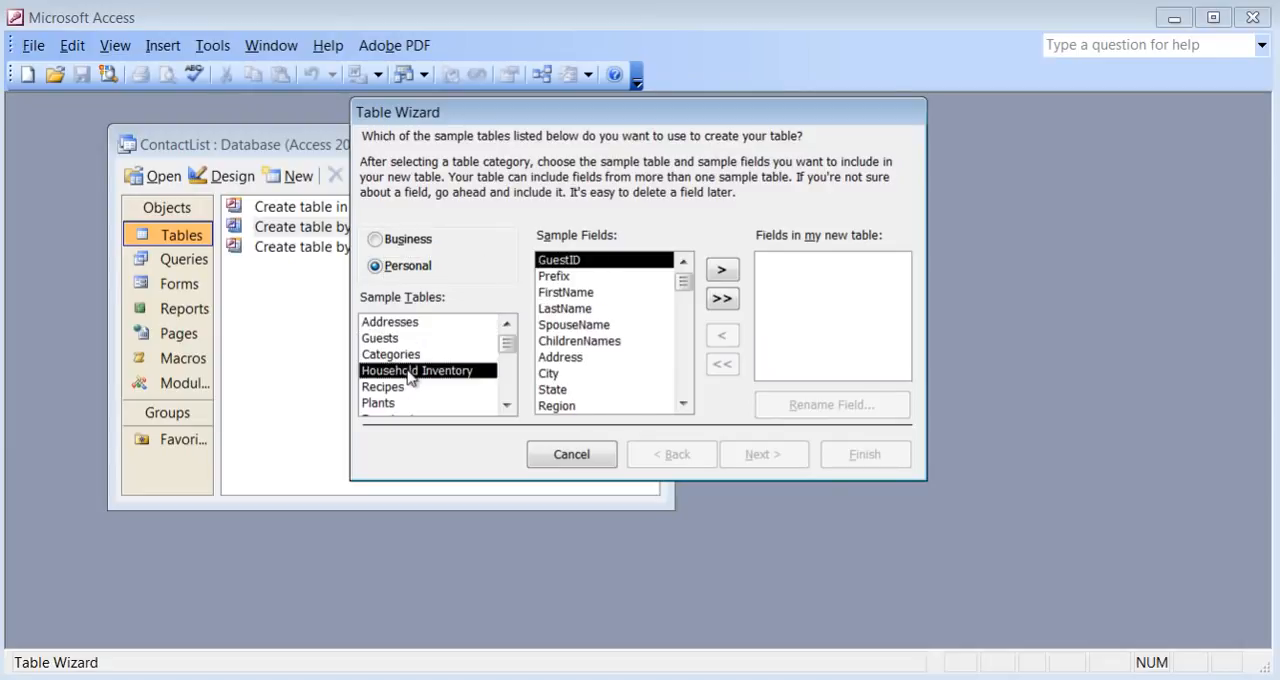
left_click(507, 404)
left_click(507, 404)
left_click(507, 404)
left_click(507, 404)
left_click(507, 404)
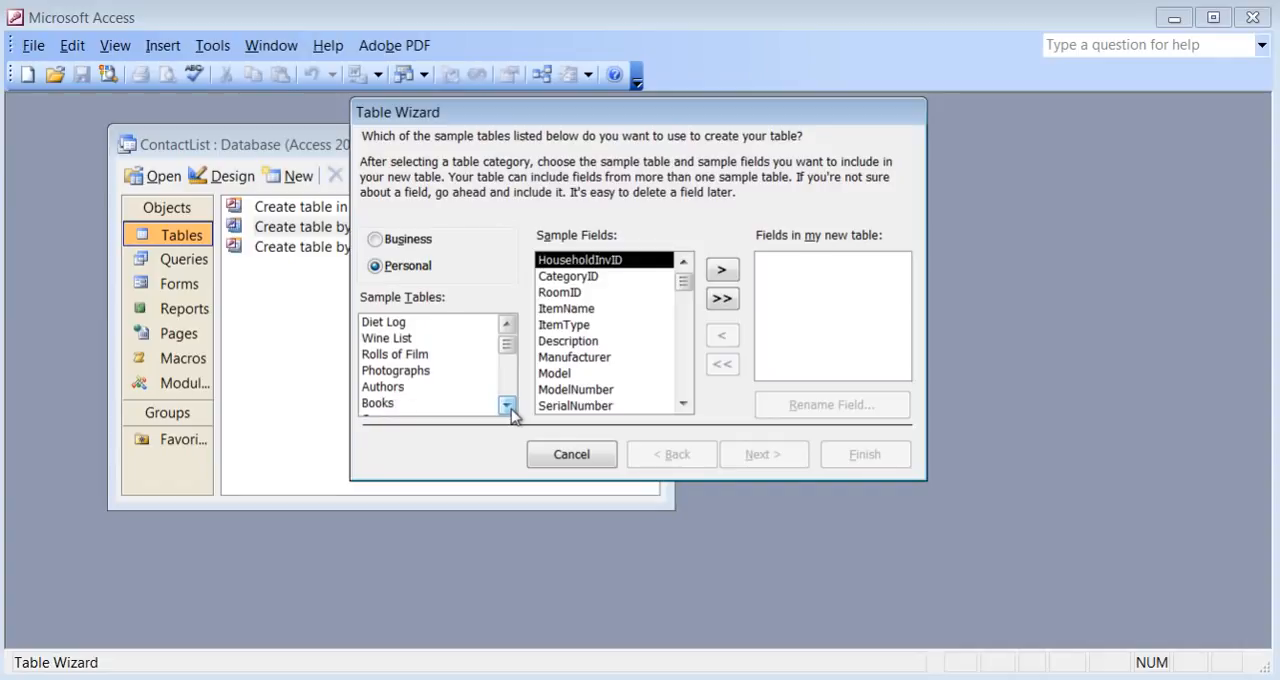
left_click(507, 324)
left_click(507, 324)
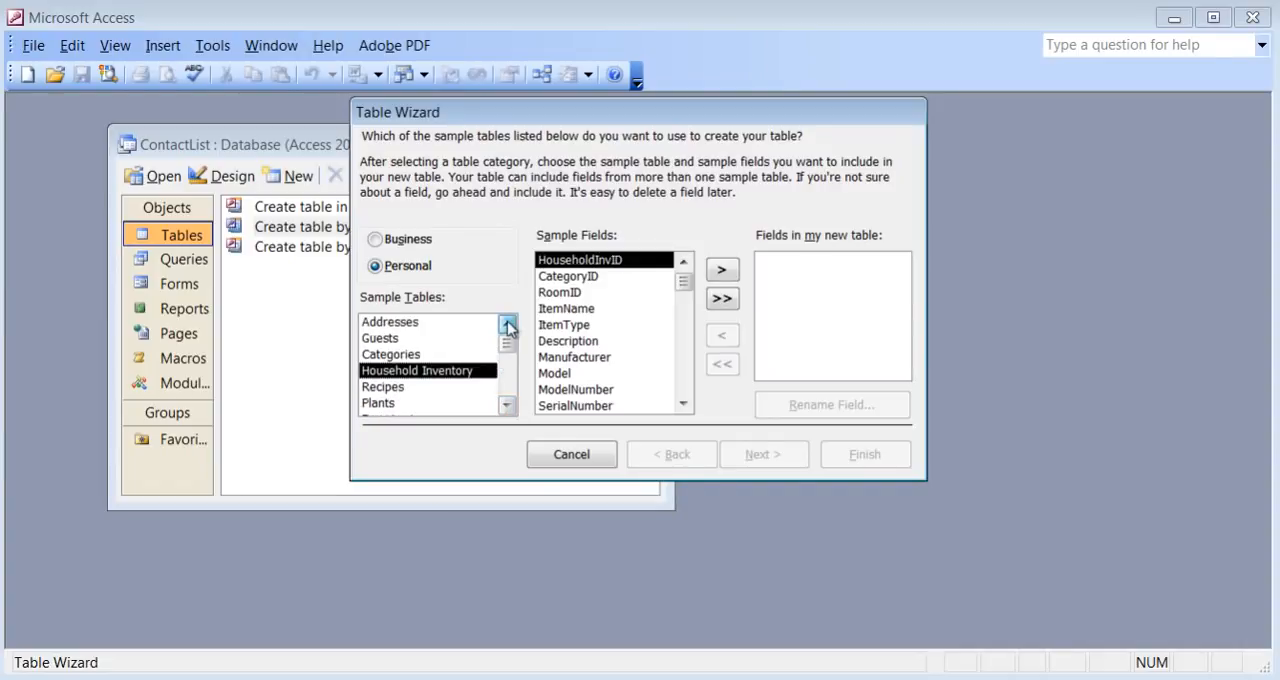
left_click(414, 326)
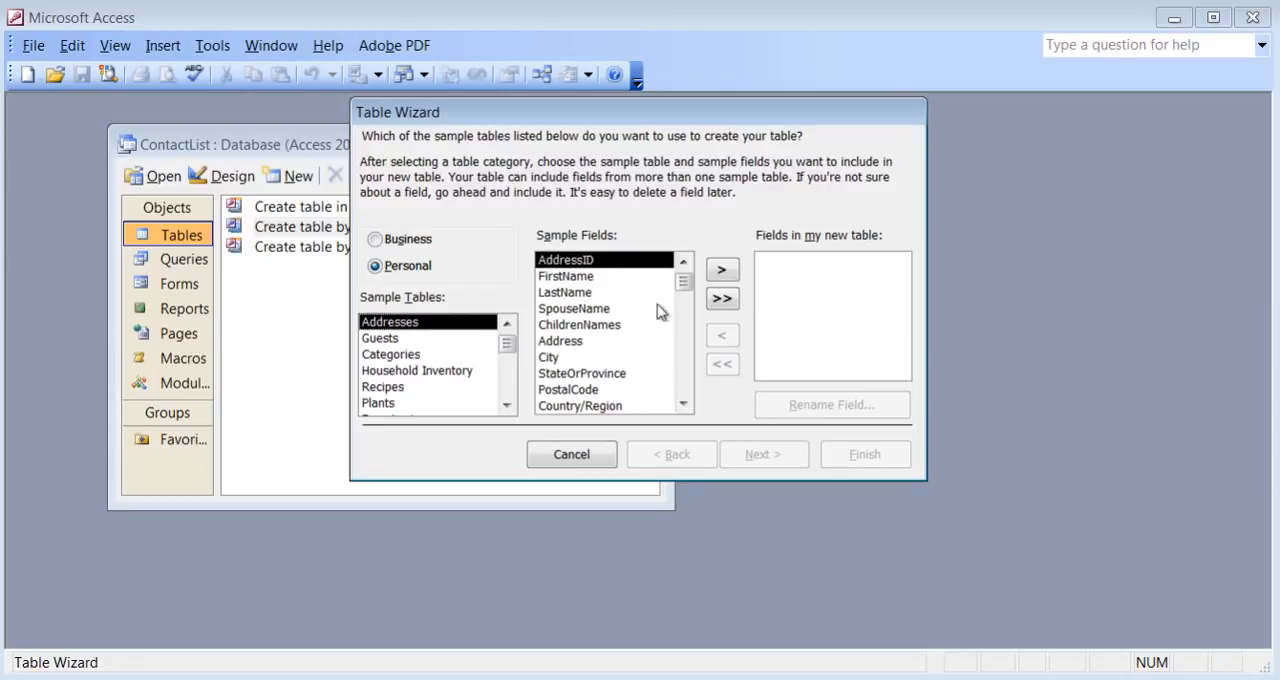
Add all sample fields of Addresses to the new table at once and remove them all again.
left_click(722, 300)
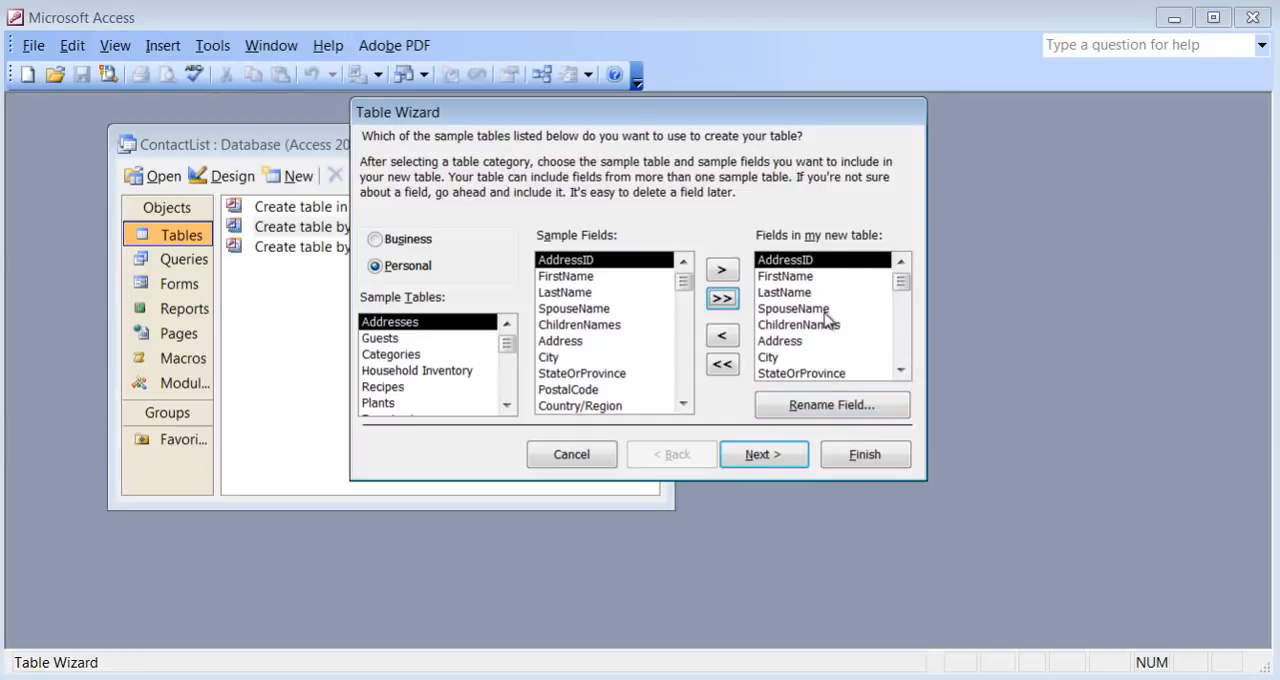
left_click(723, 366)
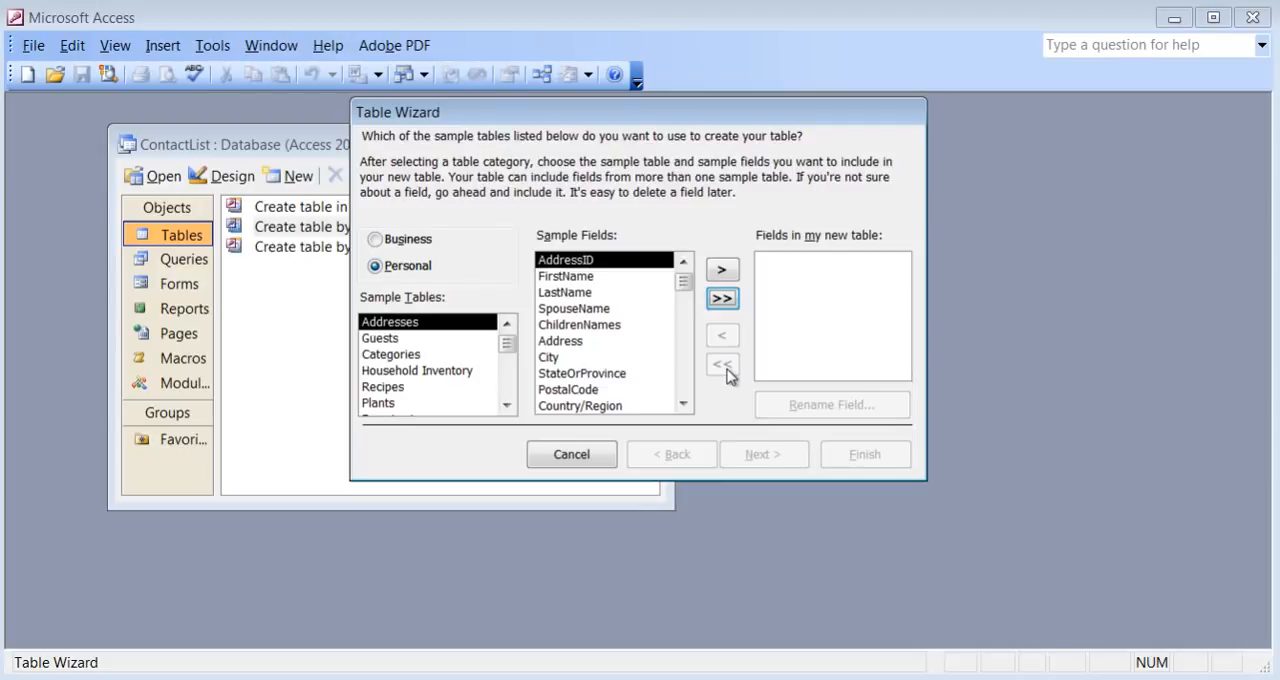
Add the AddressID, FirstName and LastName sample fields of Addresses to the new table.
left_click(722, 271)
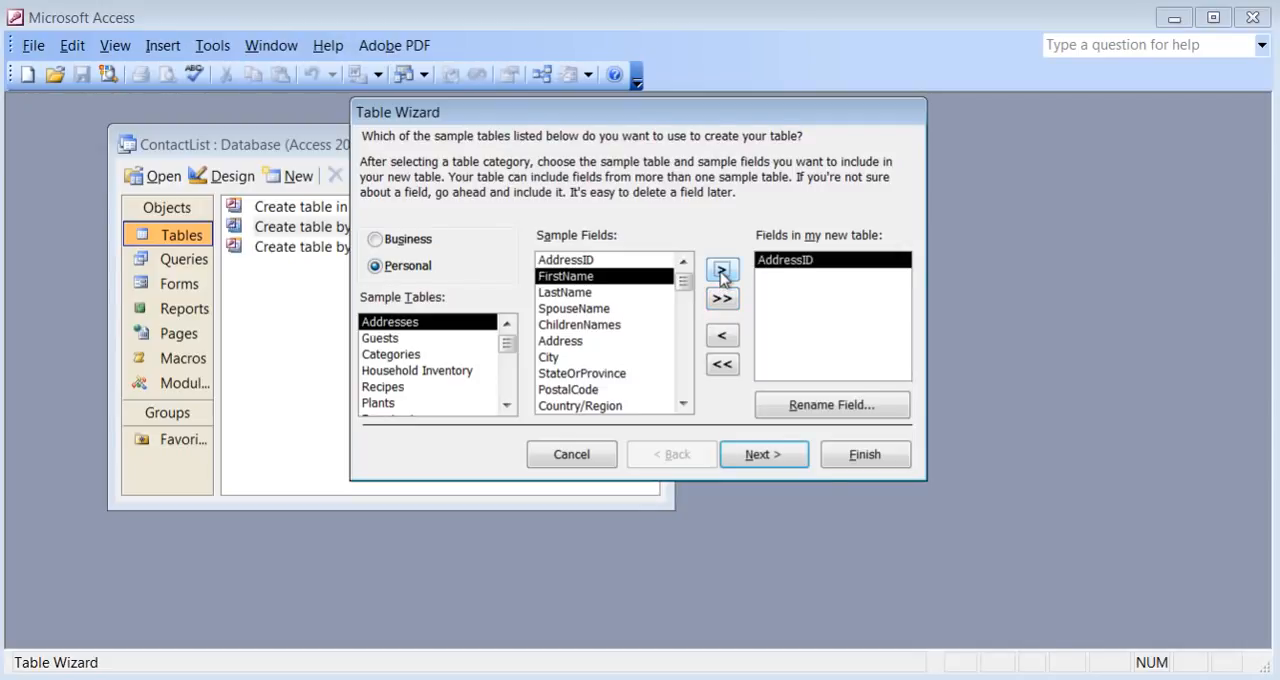
left_click(722, 271)
left_click(722, 271)
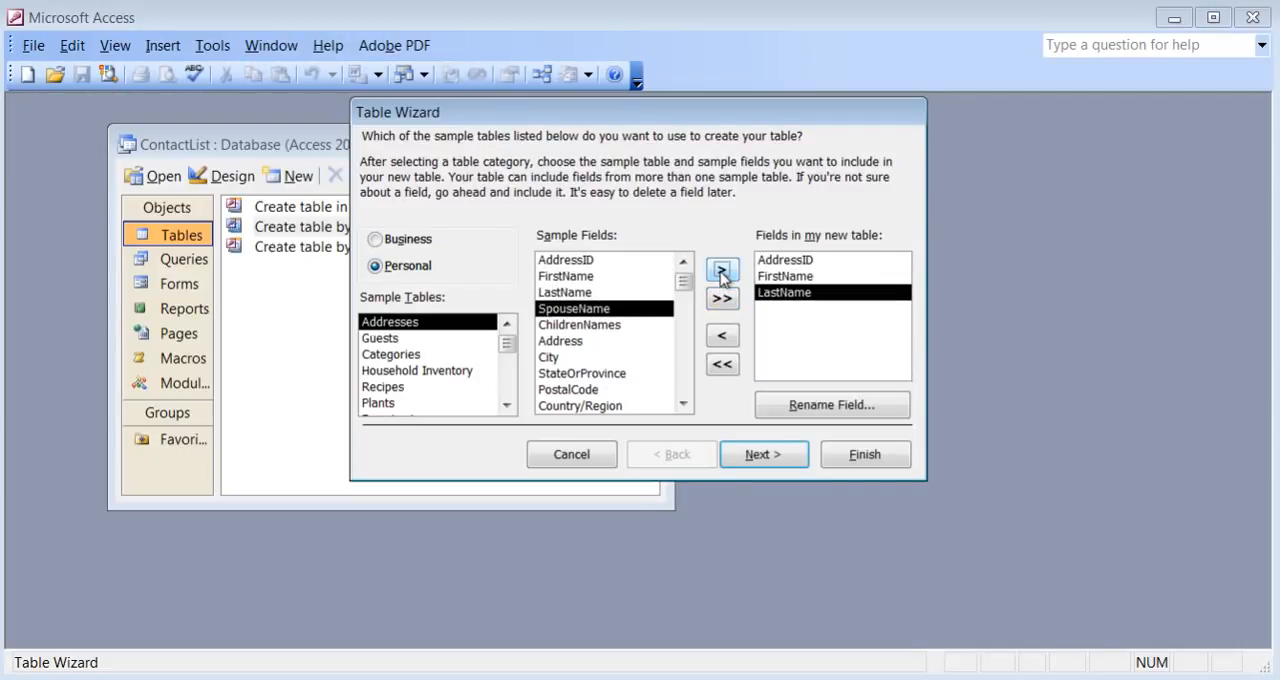
Add the sample fields Address, City, StateOrProvince, PostalCode, Country/Region, EmailAddress and HomePhone to the new table.
left_click(586, 343)
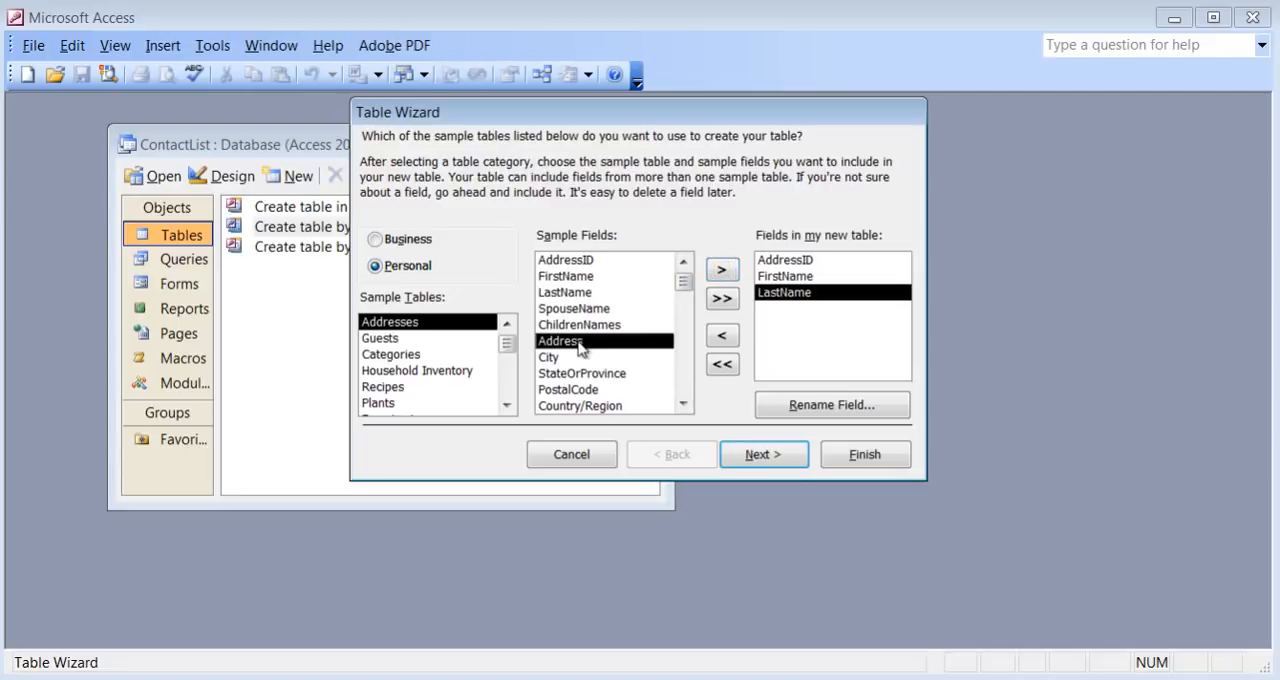
left_click(722, 271)
left_click(722, 272)
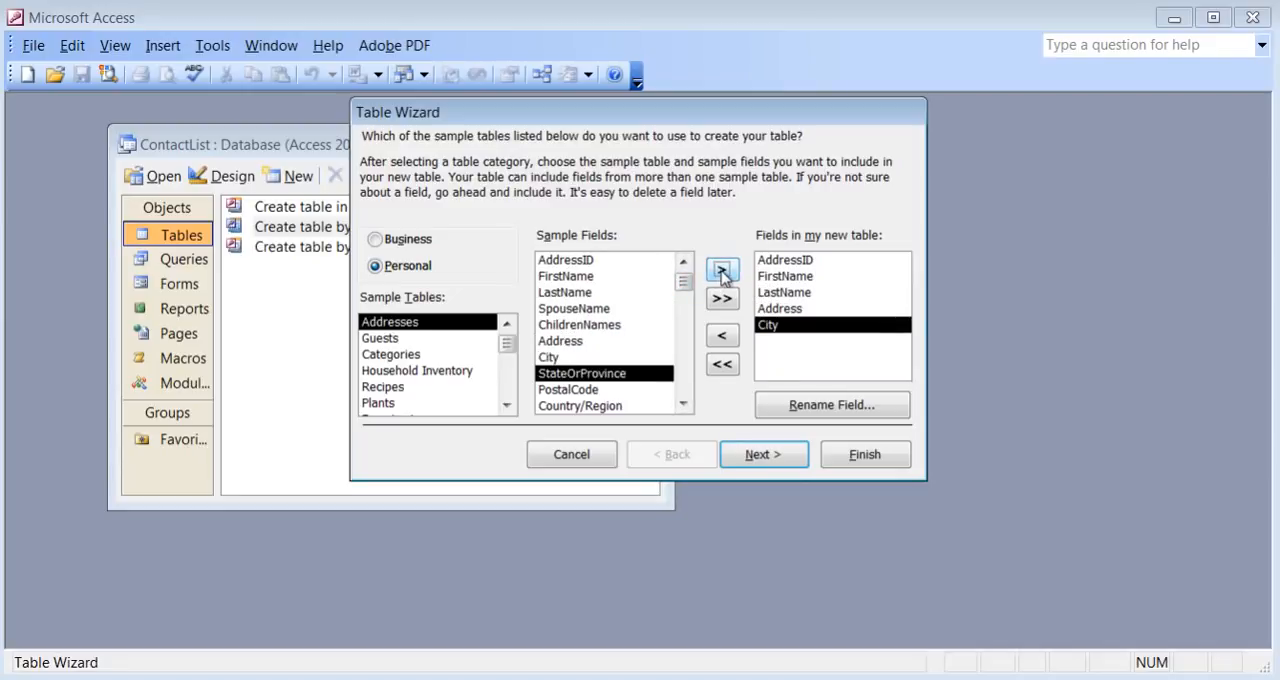
left_click(722, 271)
left_click(722, 271)
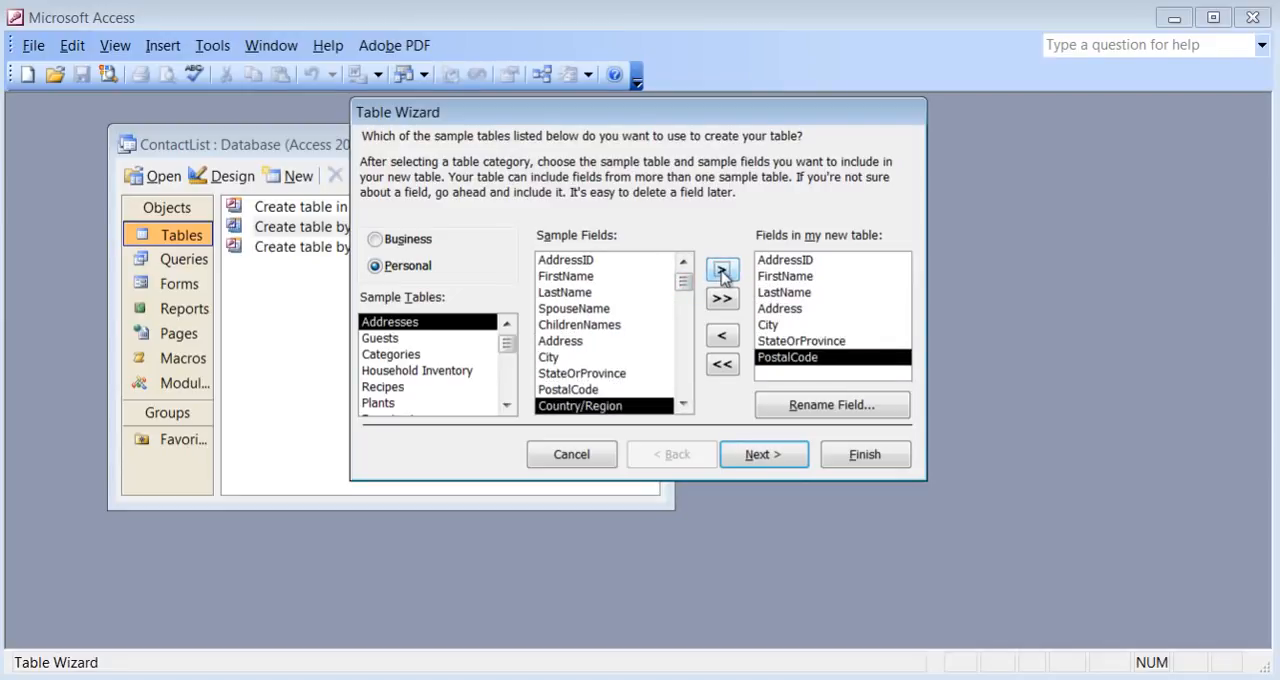
left_click(722, 271)
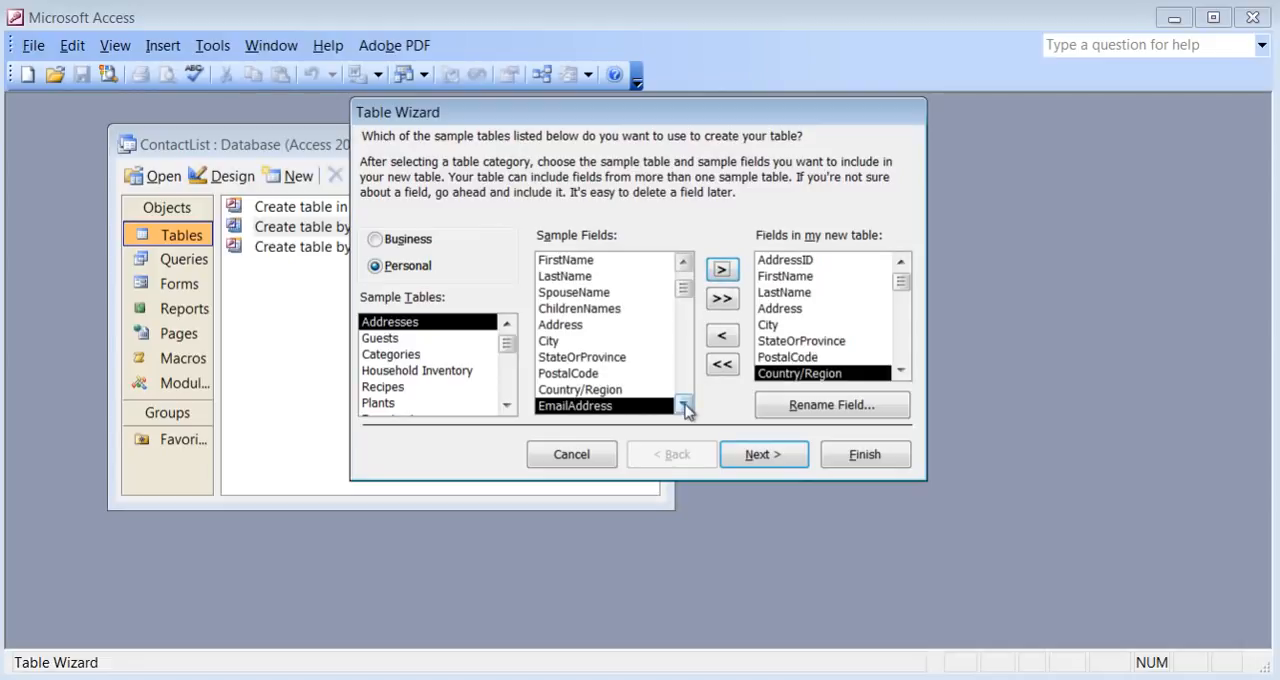
left_click(722, 271)
left_click(722, 271)
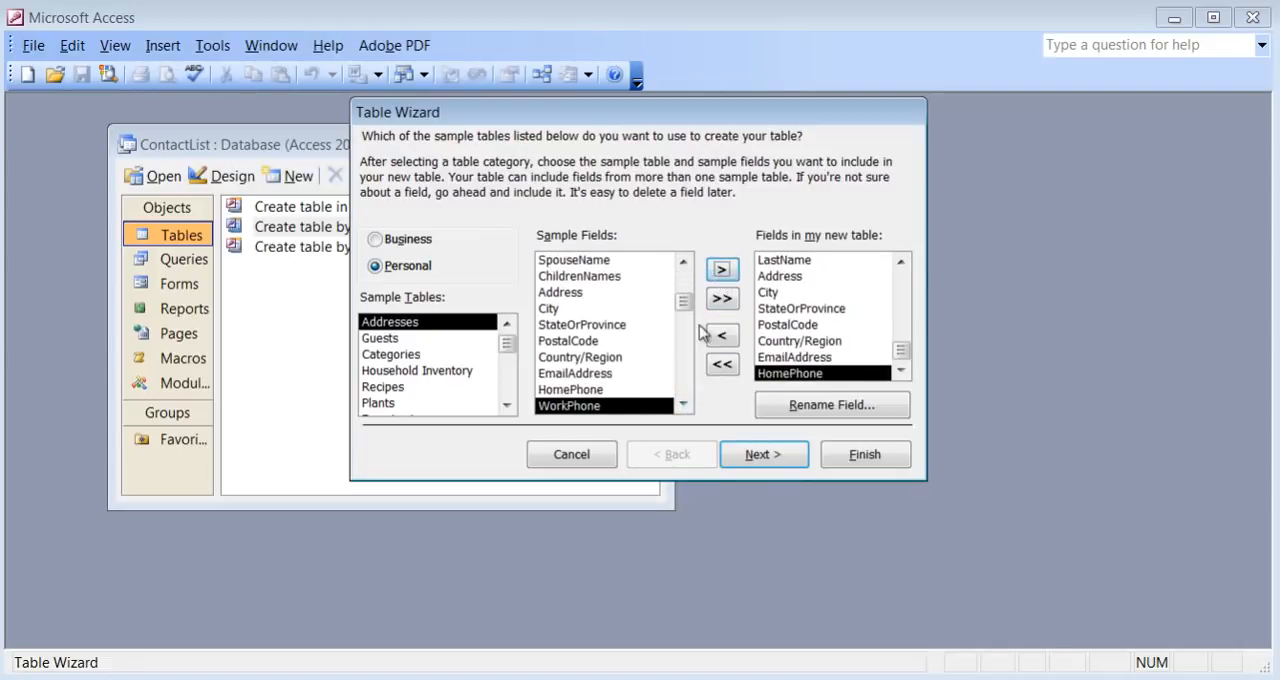
Add the MobilePhone and Birthdate sample fields to the new table, skipping the work phone and fax fields.
left_click(683, 404)
left_click(683, 404)
left_click(683, 404)
left_click(683, 404)
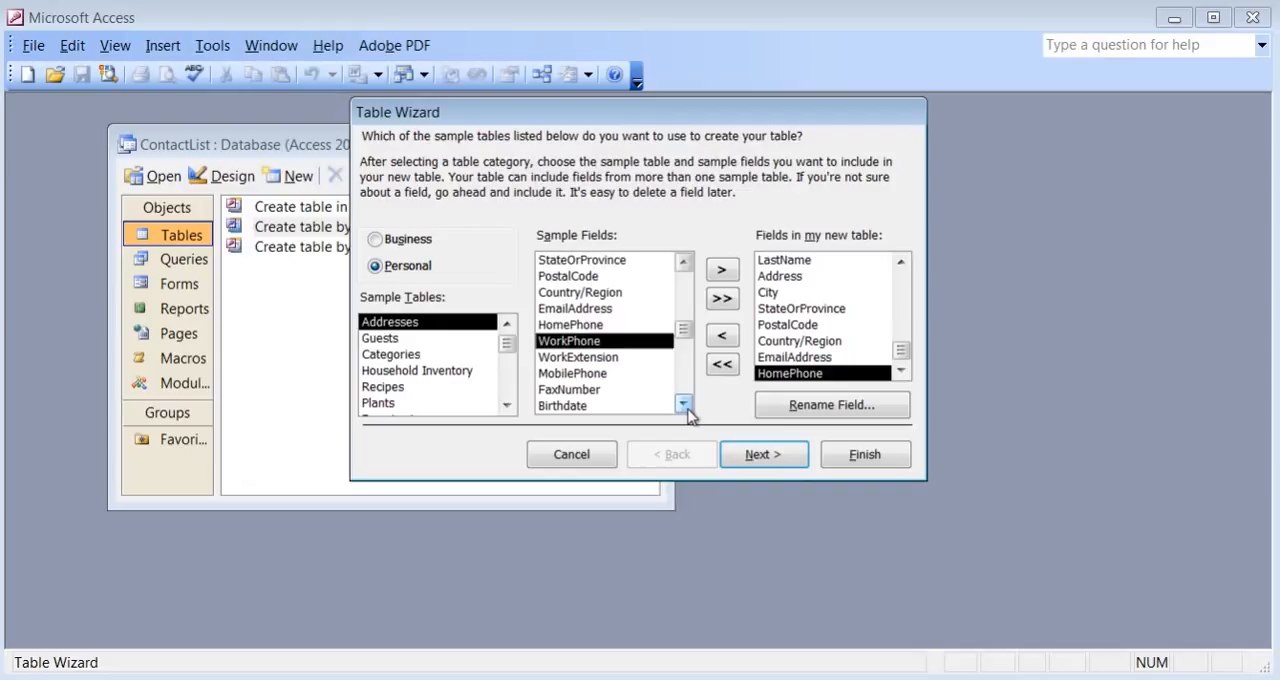
left_click(683, 404)
left_click(627, 358)
left_click(722, 270)
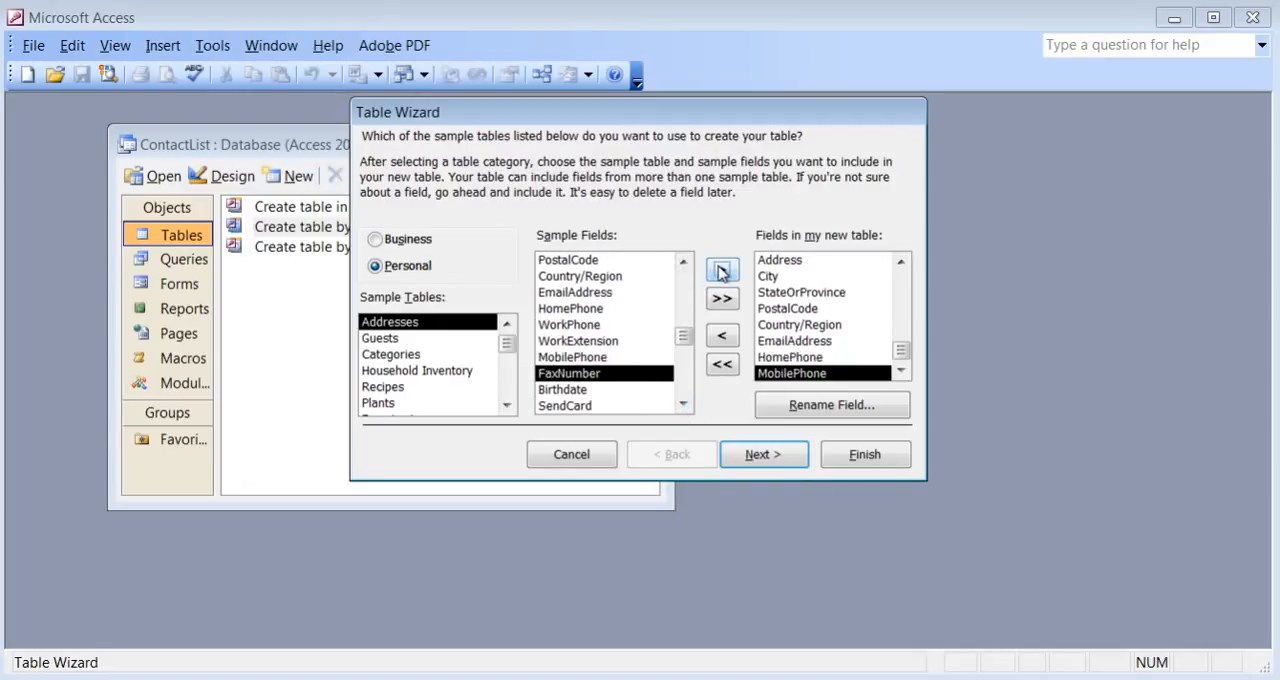
left_click(595, 391)
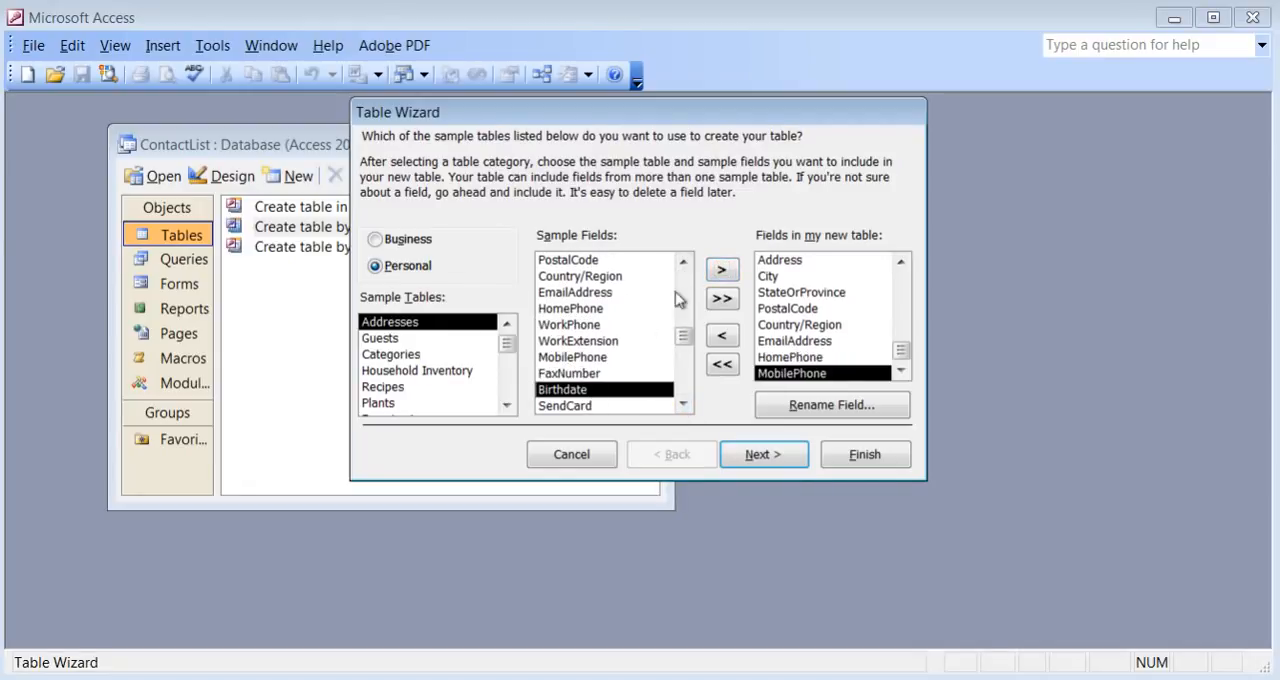
left_click(722, 270)
Add the Notes and Photograph sample fields to the new table.
left_click(683, 404)
left_click(683, 404)
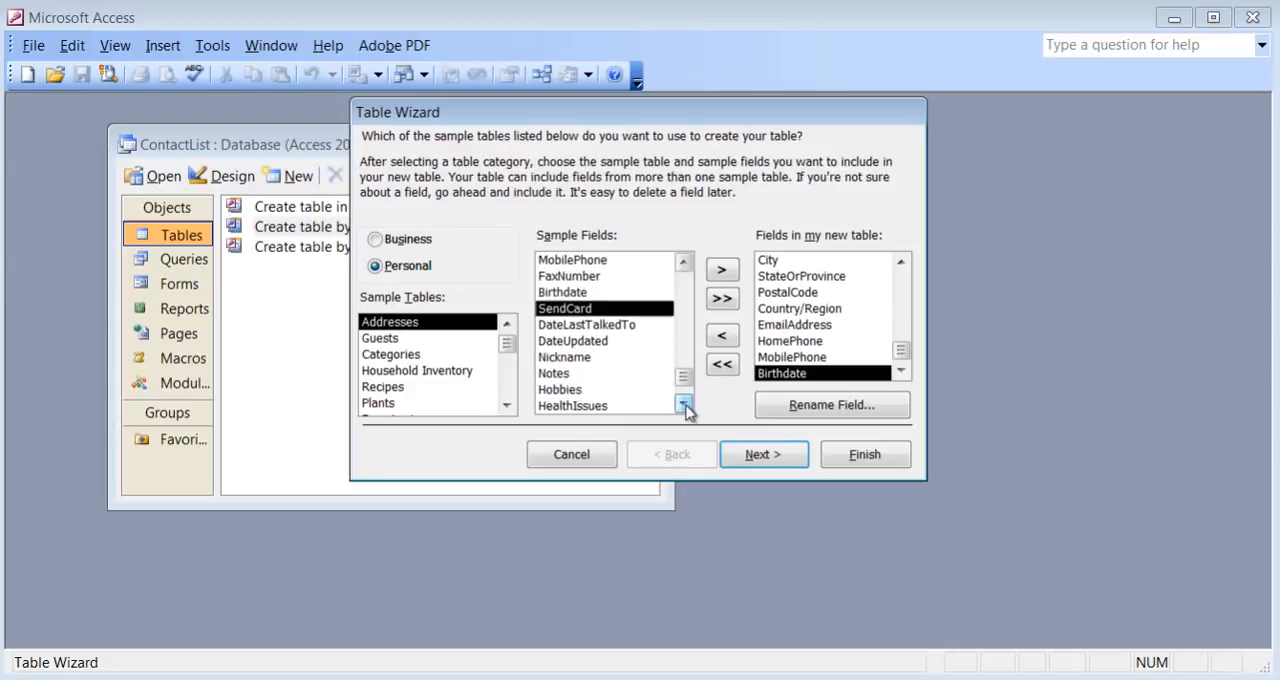
left_click(683, 404)
left_click(586, 357)
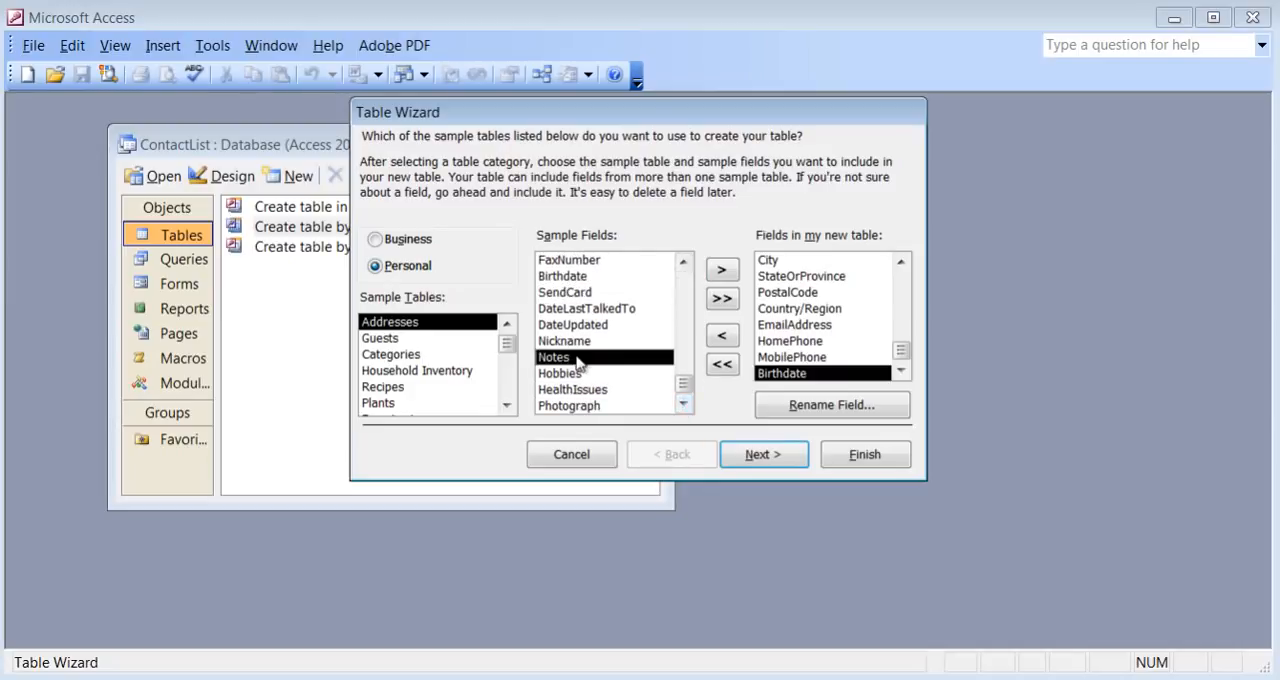
left_click(722, 272)
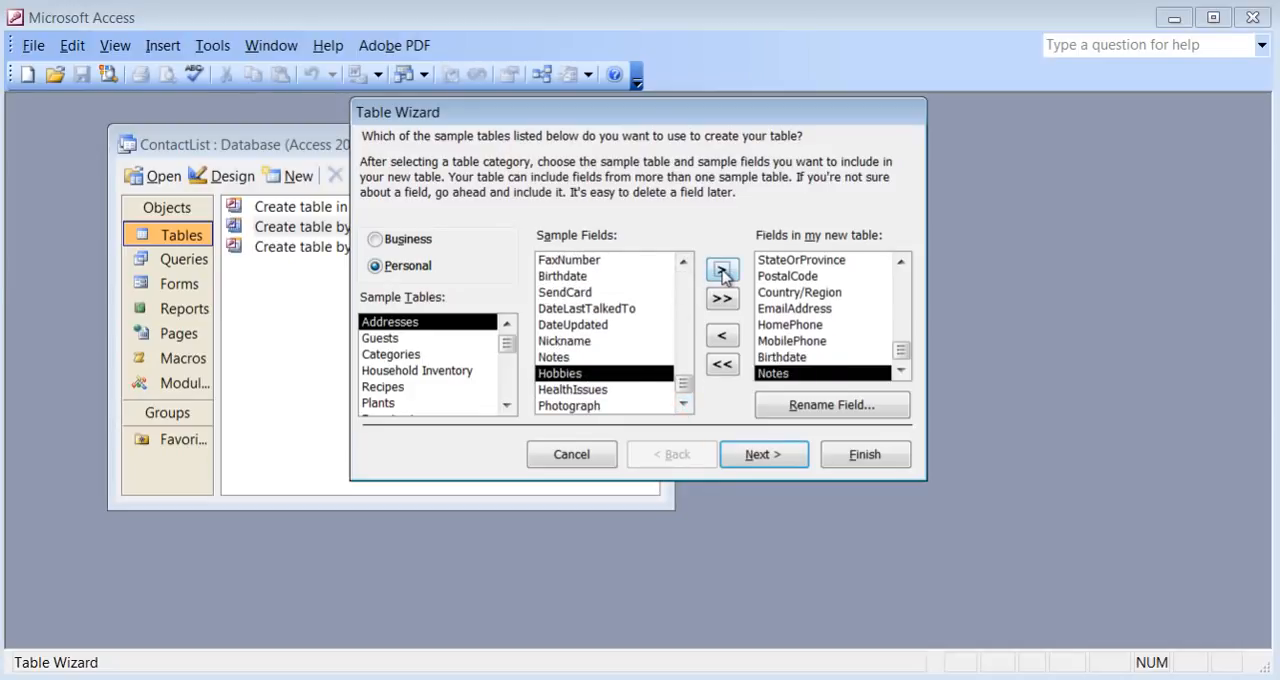
left_click(586, 406)
left_click(724, 272)
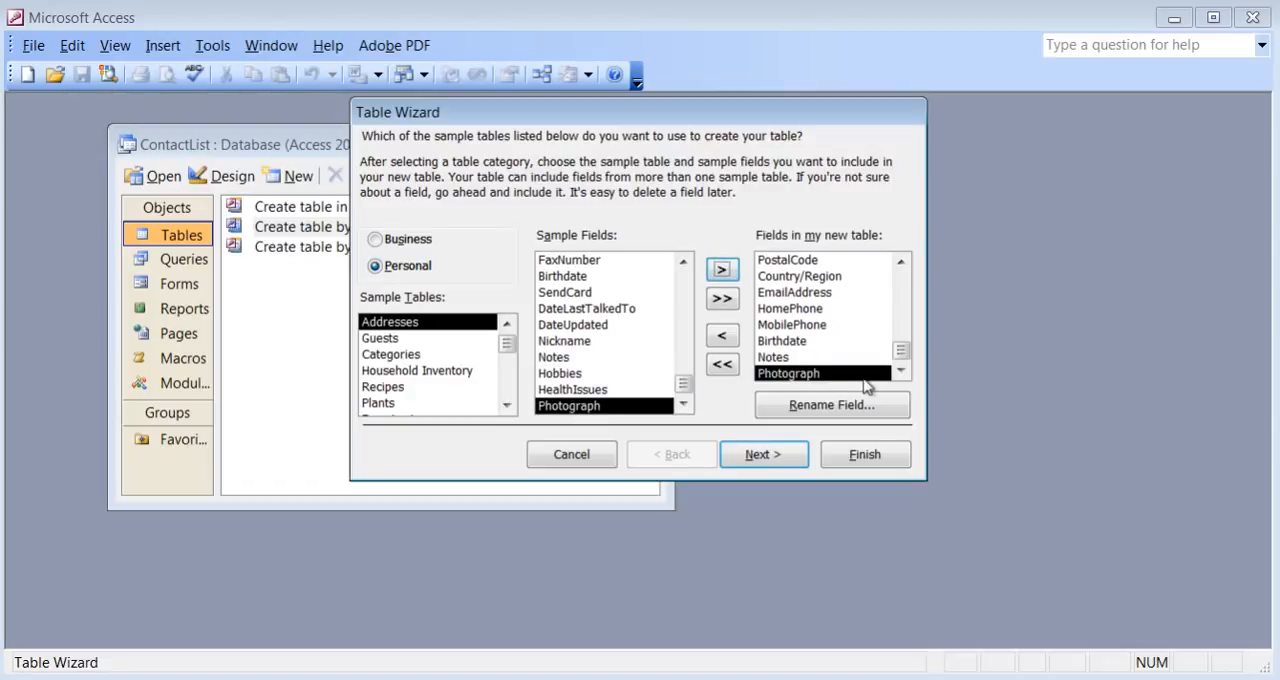
Rename the AddressID field in the new table to ContactID.
left_click_drag(900, 358, 899, 268)
left_click(813, 261)
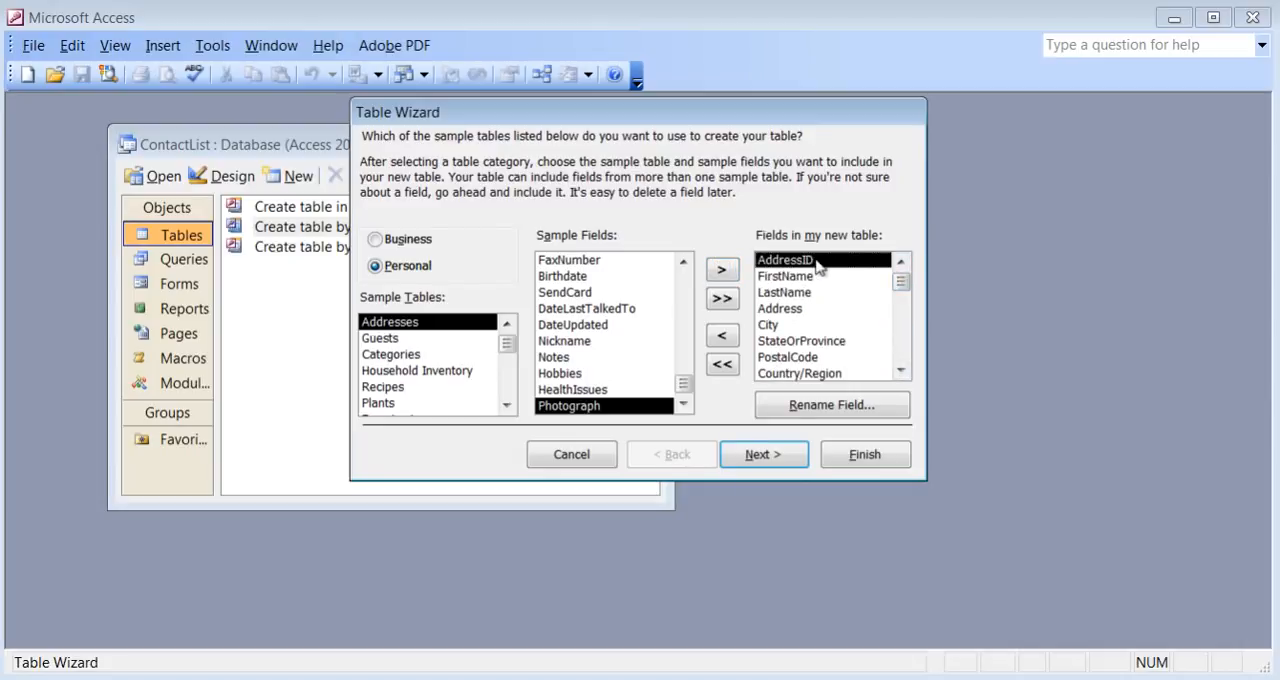
left_click(823, 404)
double_click(527, 261)
left_click(523, 262)
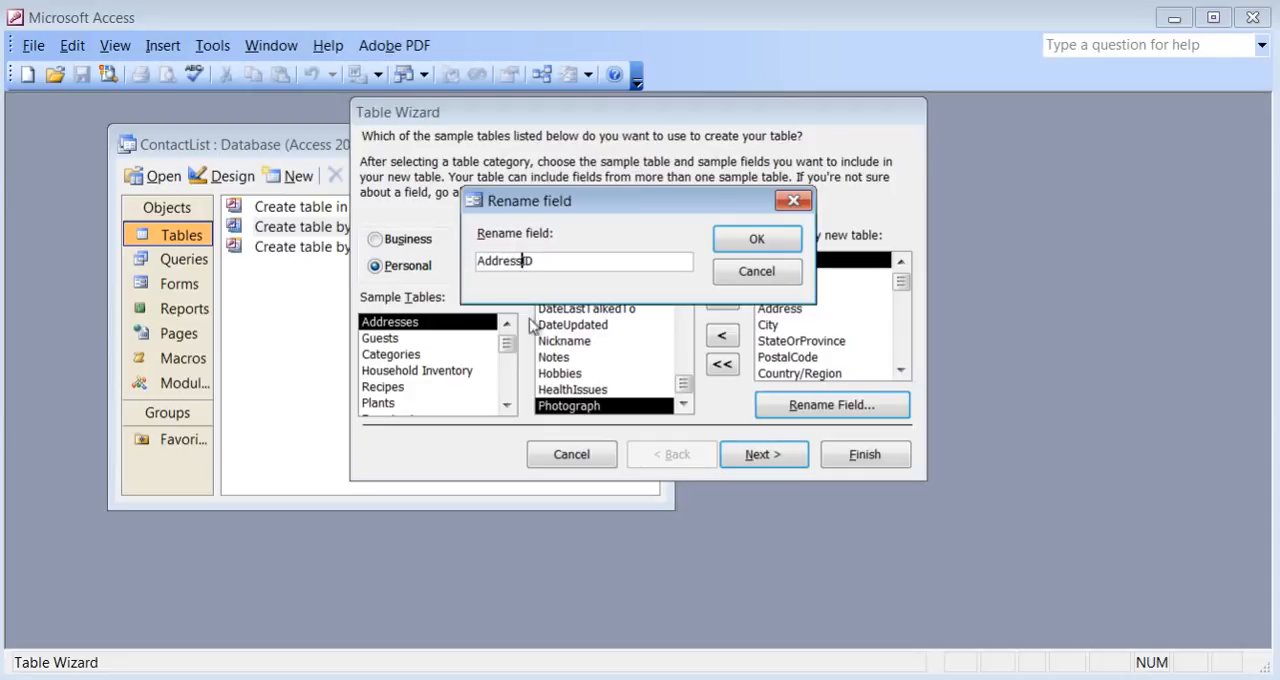
key("BackSpace")
key("BackSpace")
key("BackSpace")
key("BackSpace")
key("BackSpace")
key("BackSpace")
key("BackSpace")
type("Contact")
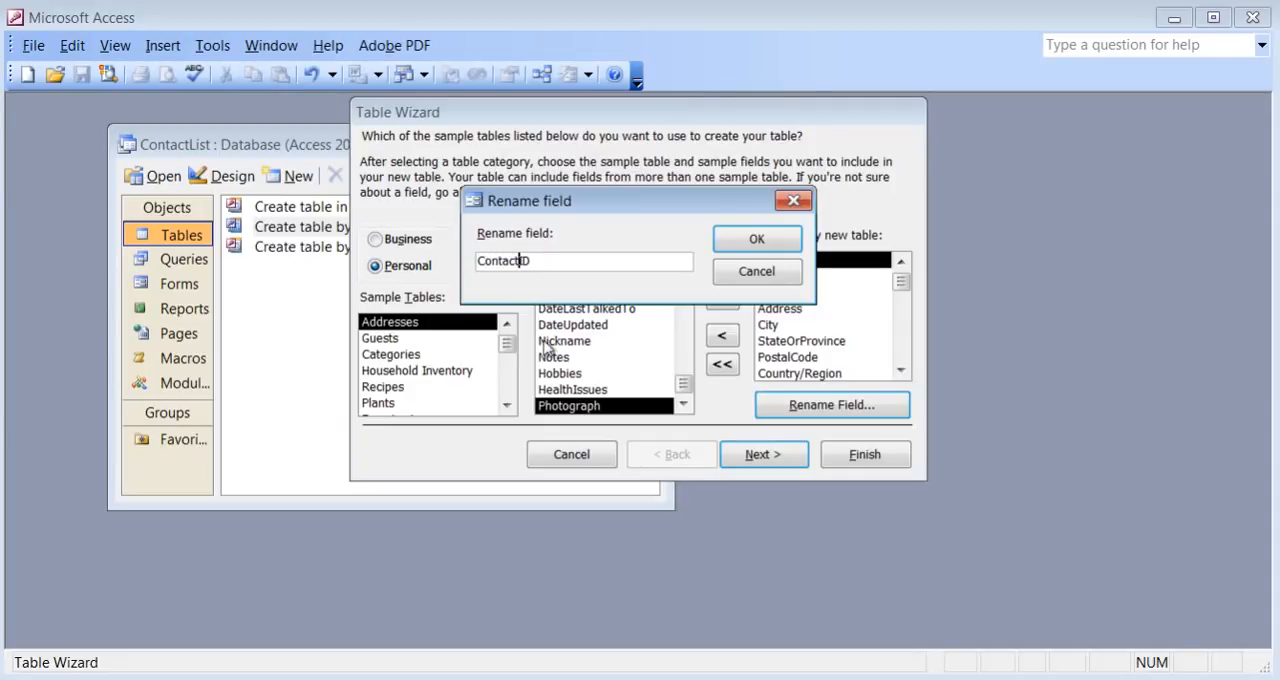
left_click(752, 245)
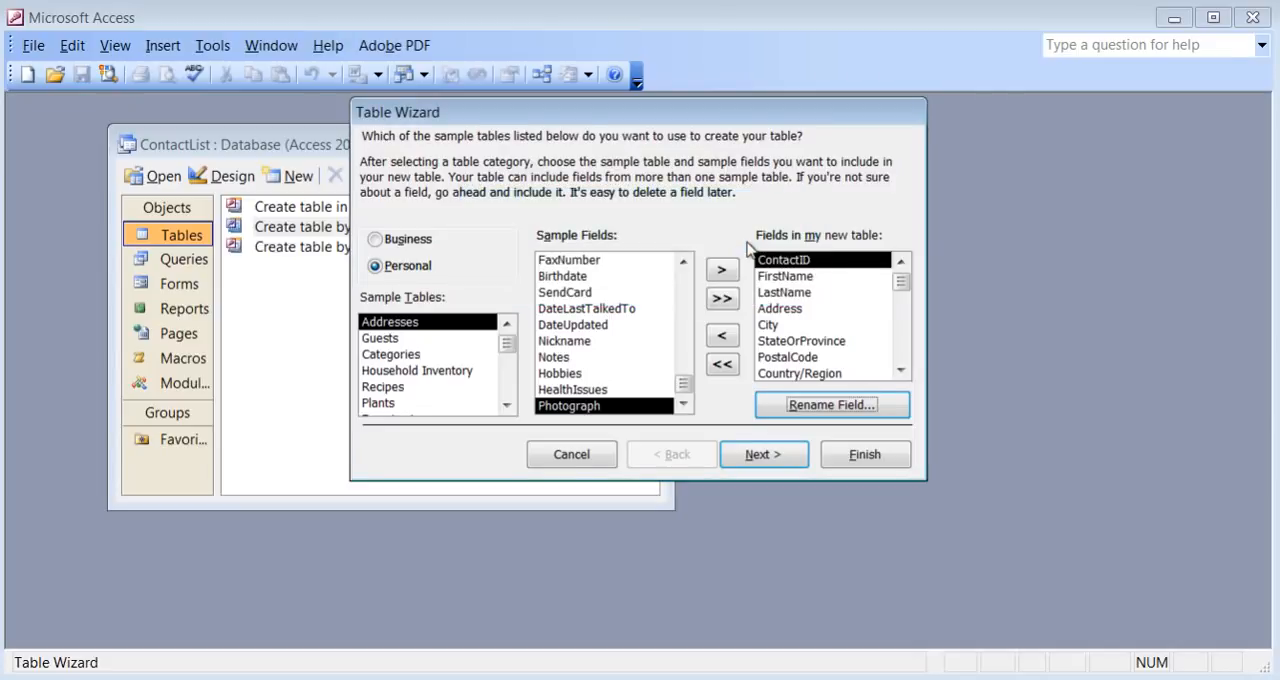
Name the table Contactlist, let the wizard set the primary key, and finish with entering data directly into the table.
left_click(765, 457)
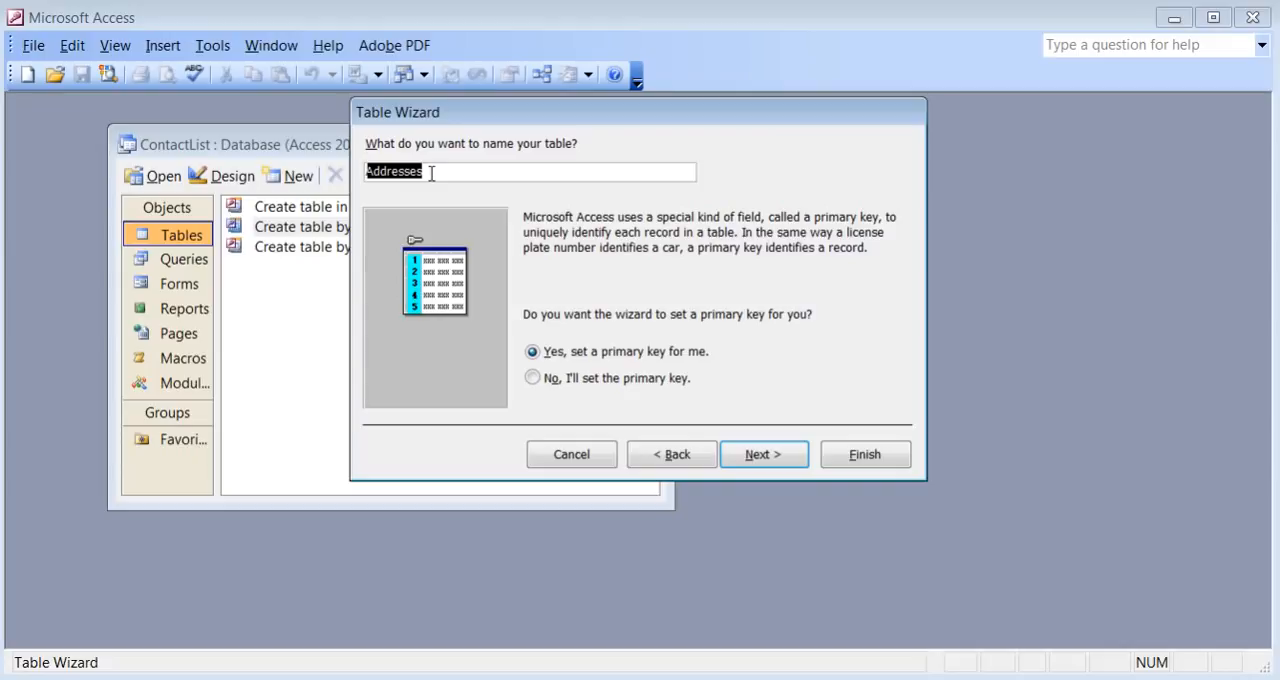
type("Contactlist")
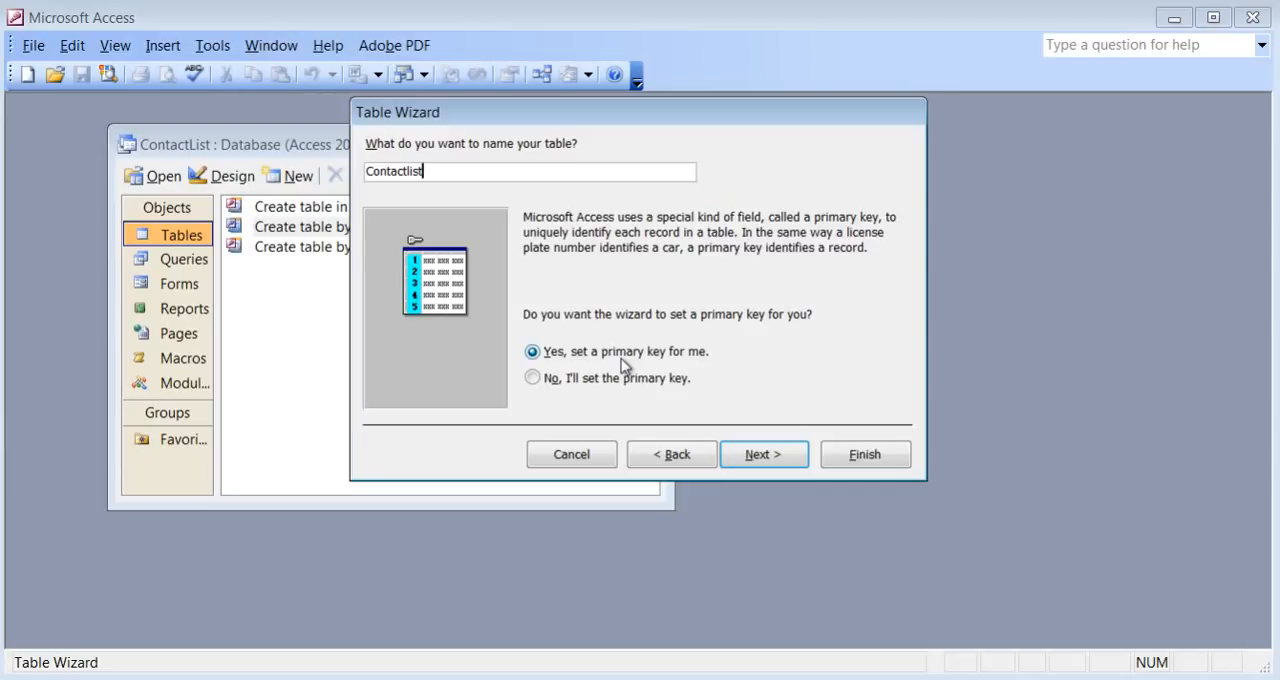
left_click(787, 465)
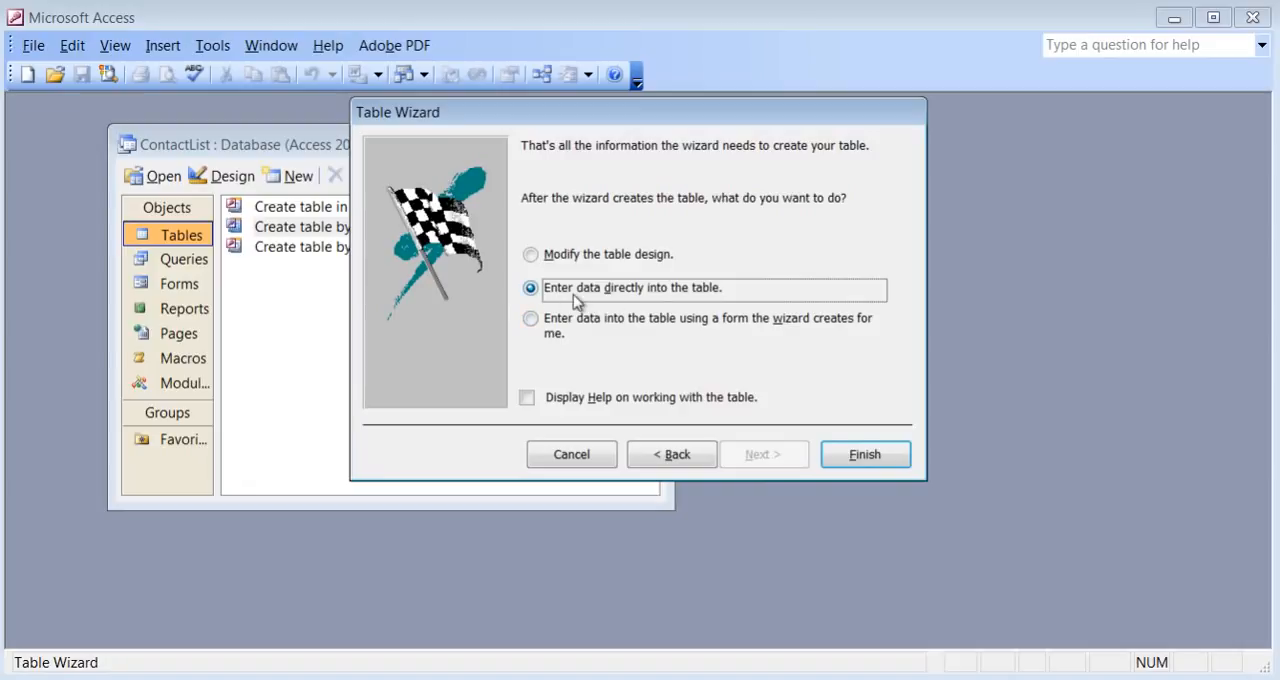
left_click(877, 461)
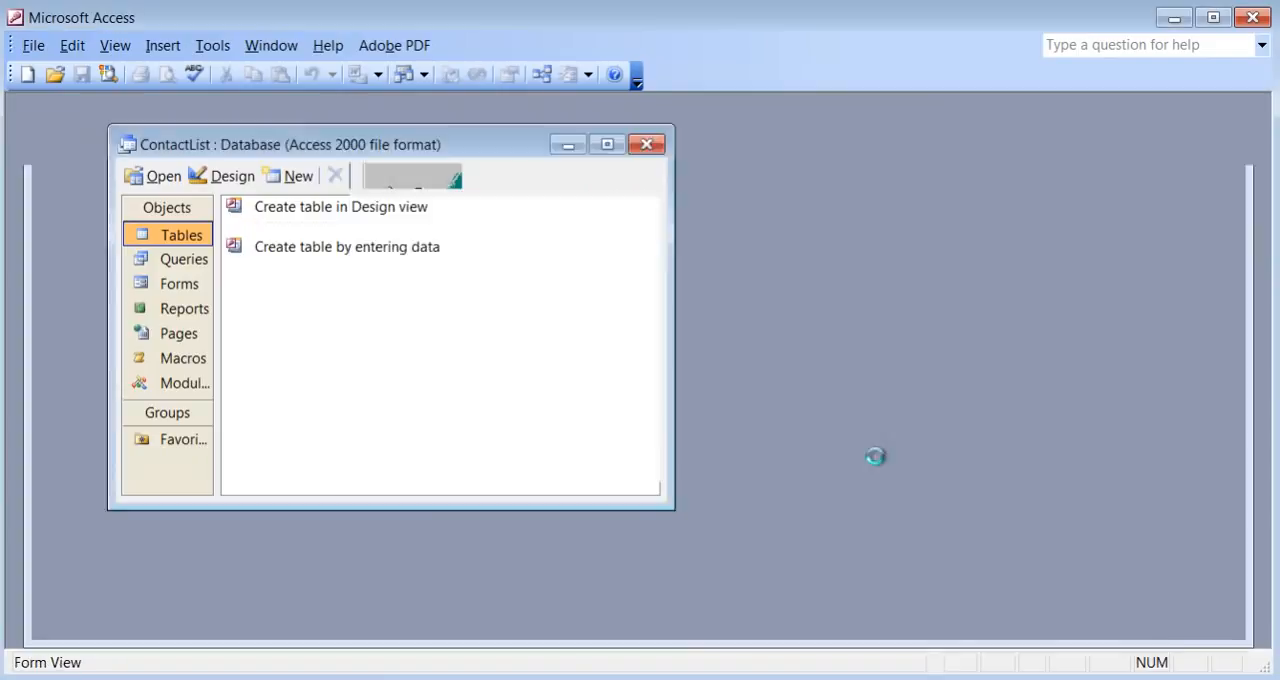
Reposition the Contactlist table window and examine the fields of its empty record, including the ContactID column.
left_click_drag(635, 147, 629, 121)
left_click(223, 177)
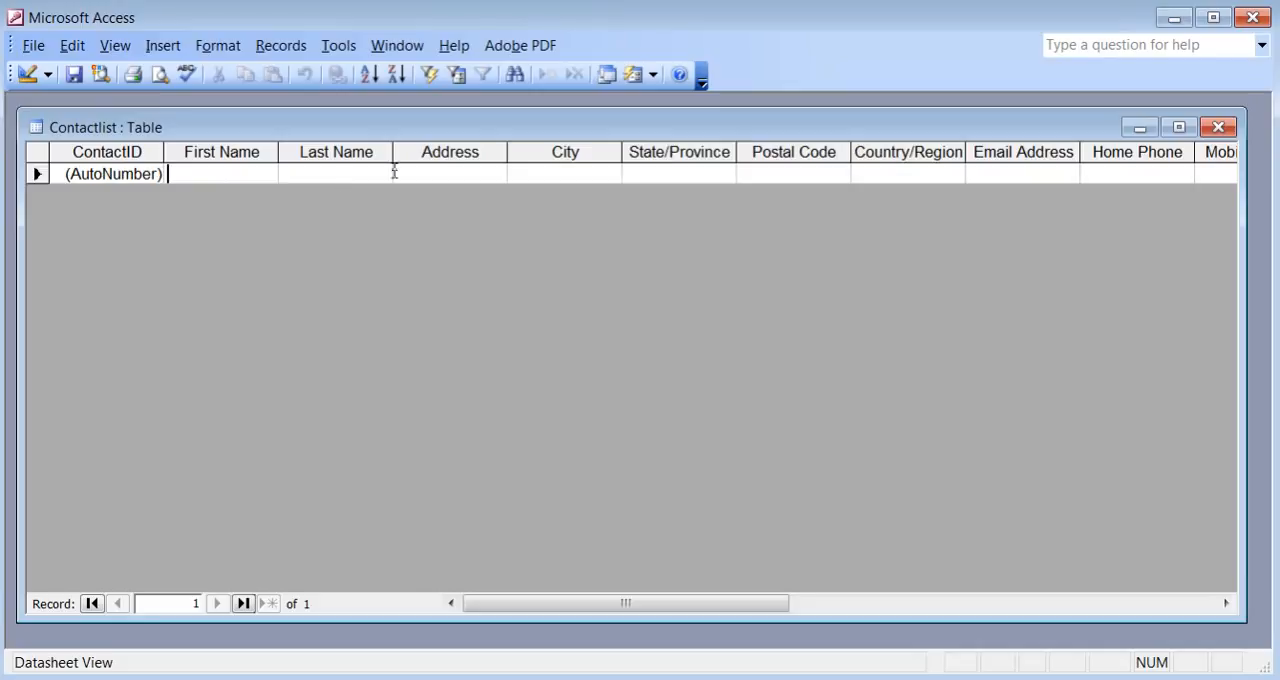
left_click(544, 174)
left_click(105, 152)
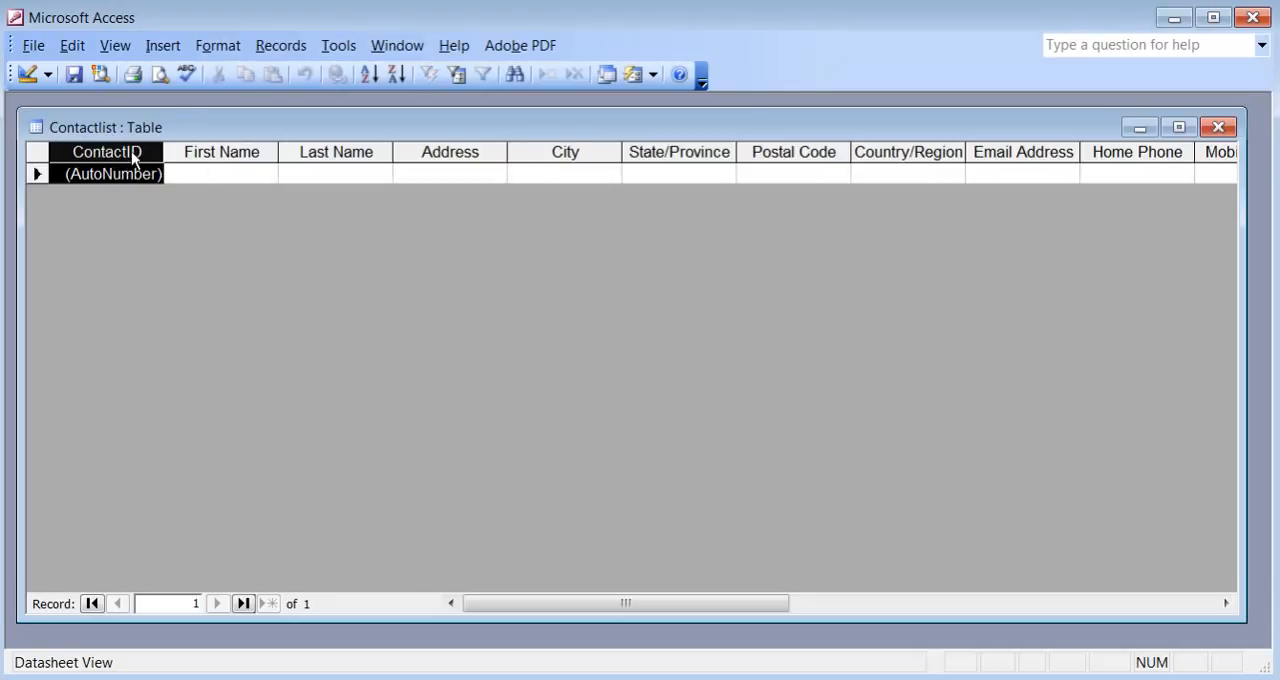
Fill in the first record with the contact's first name, last name and street address, and Toronto as the city.
left_click(209, 171)
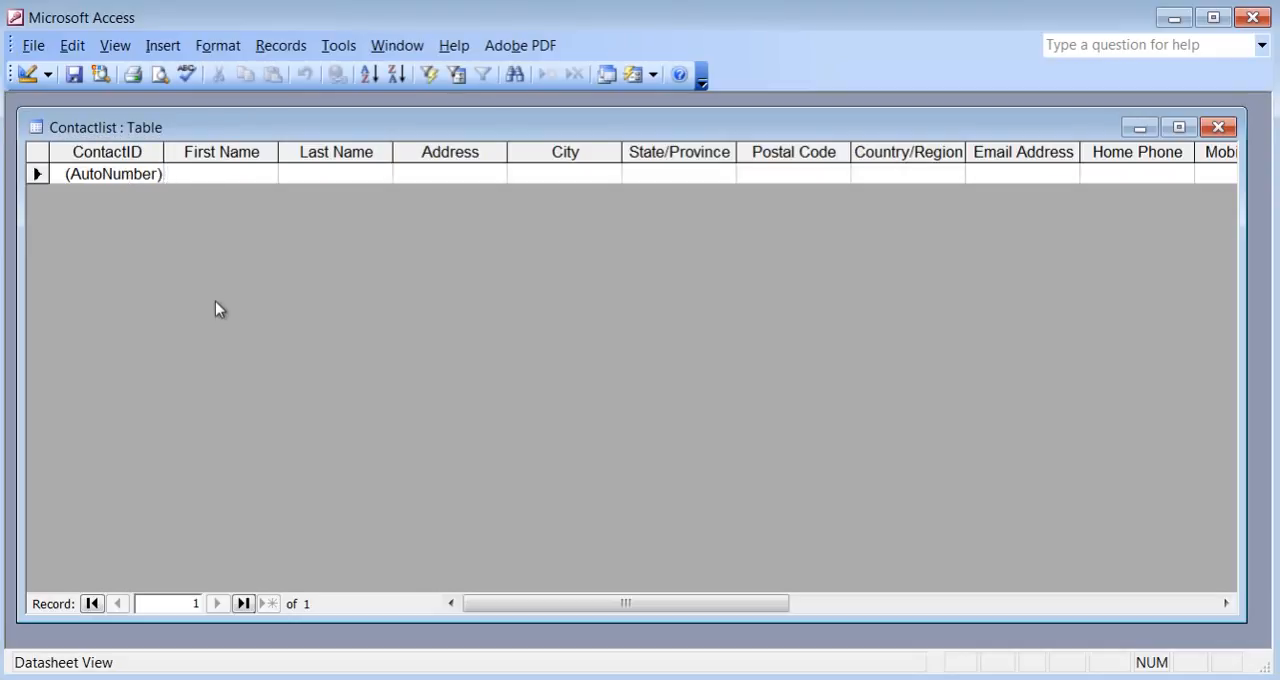
type("Joh")
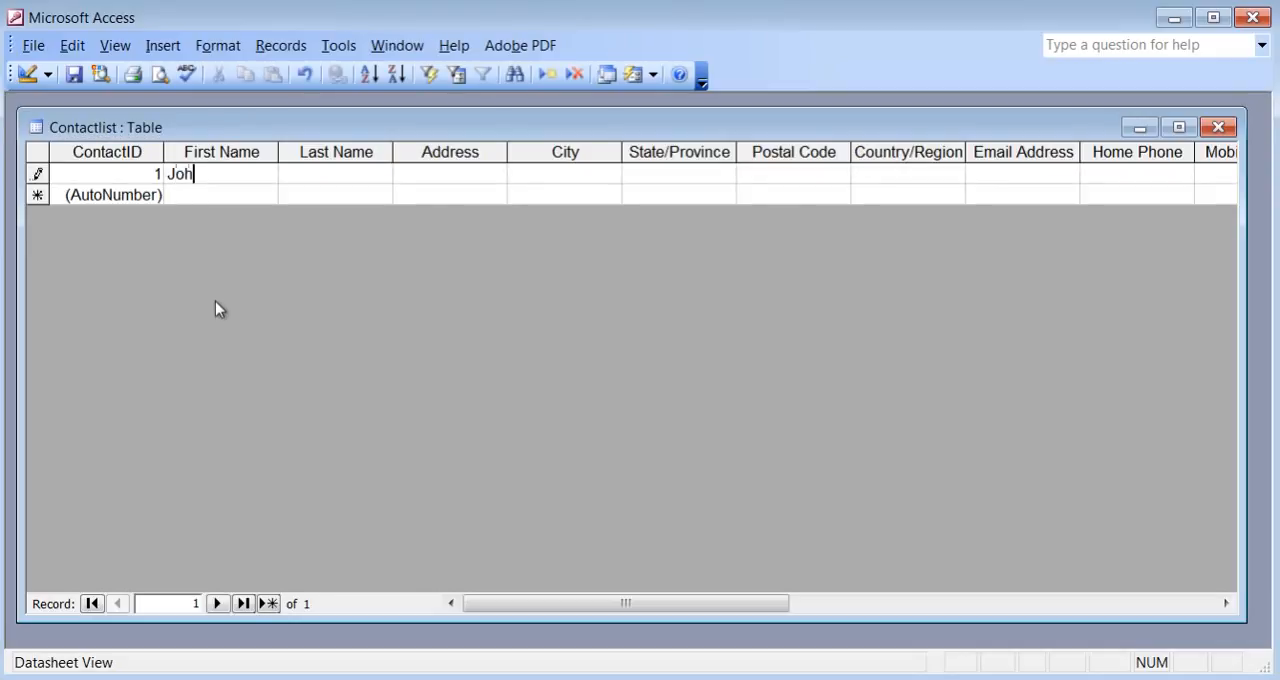
type("n")
key("Tab")
type("Doe")
key("Tab")
type("123 Bloor")
key("Tab")
type("To to")
key("Tab")
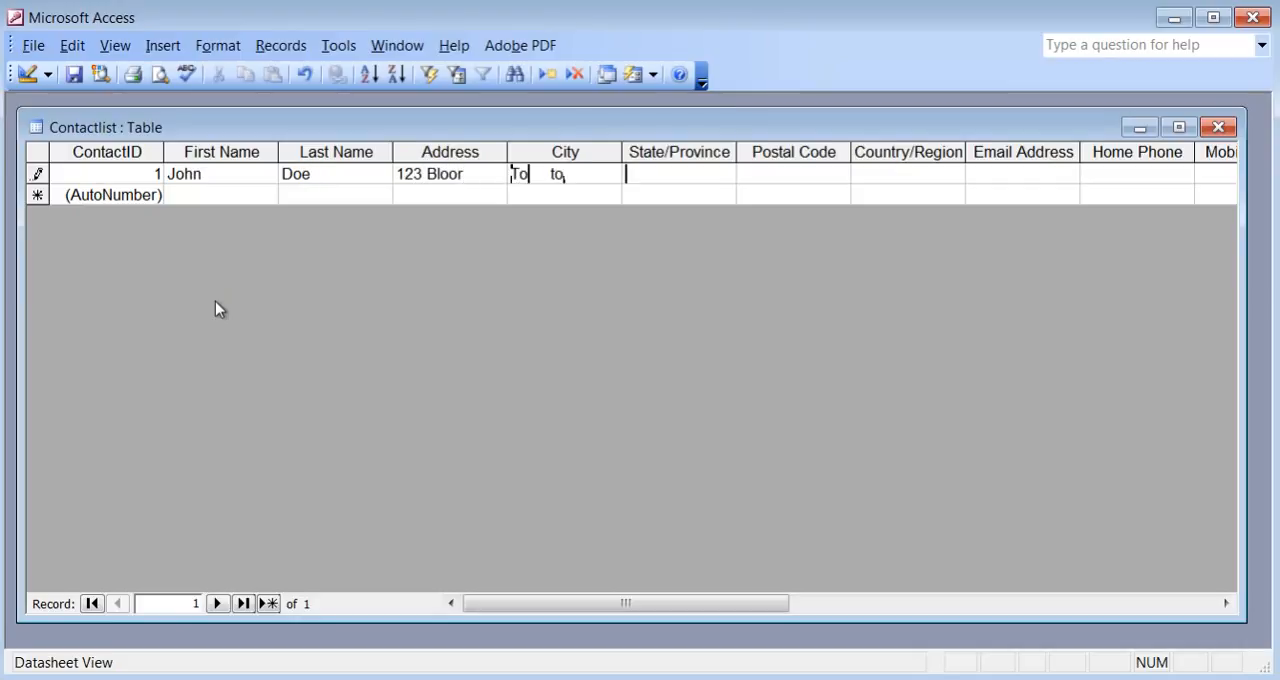
Add a second record with another contact's first name and last name.
left_click(240, 195)
key("Tab")
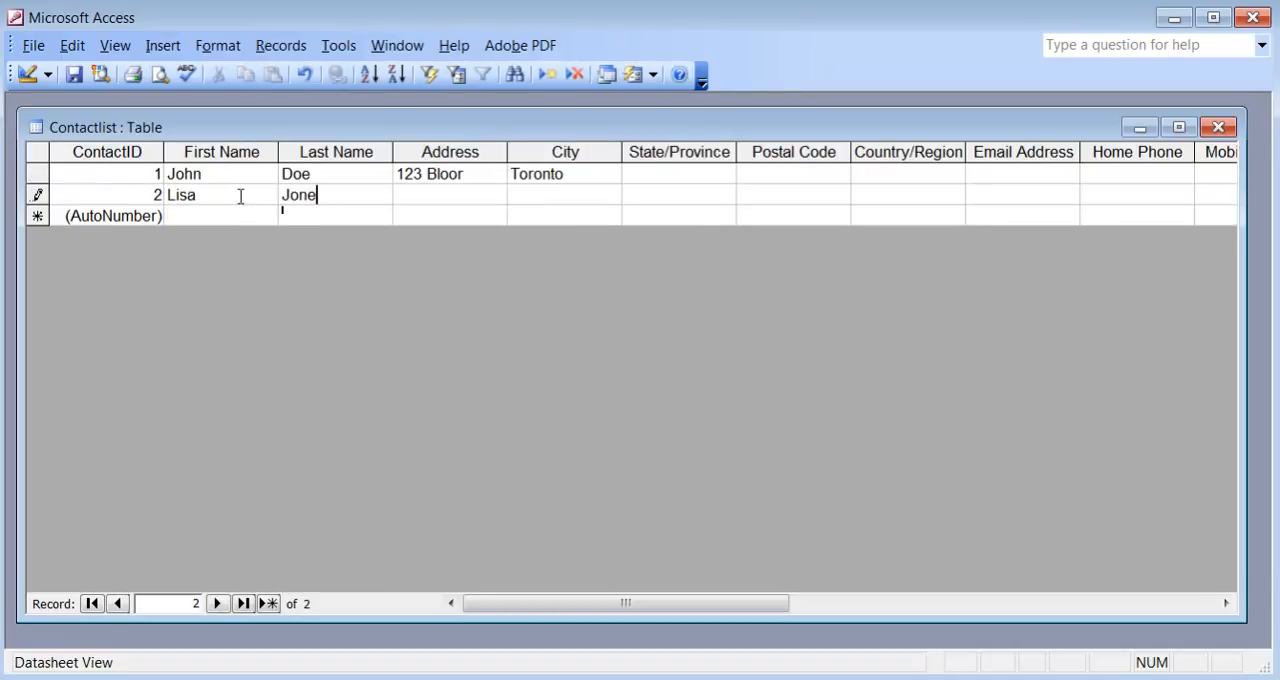
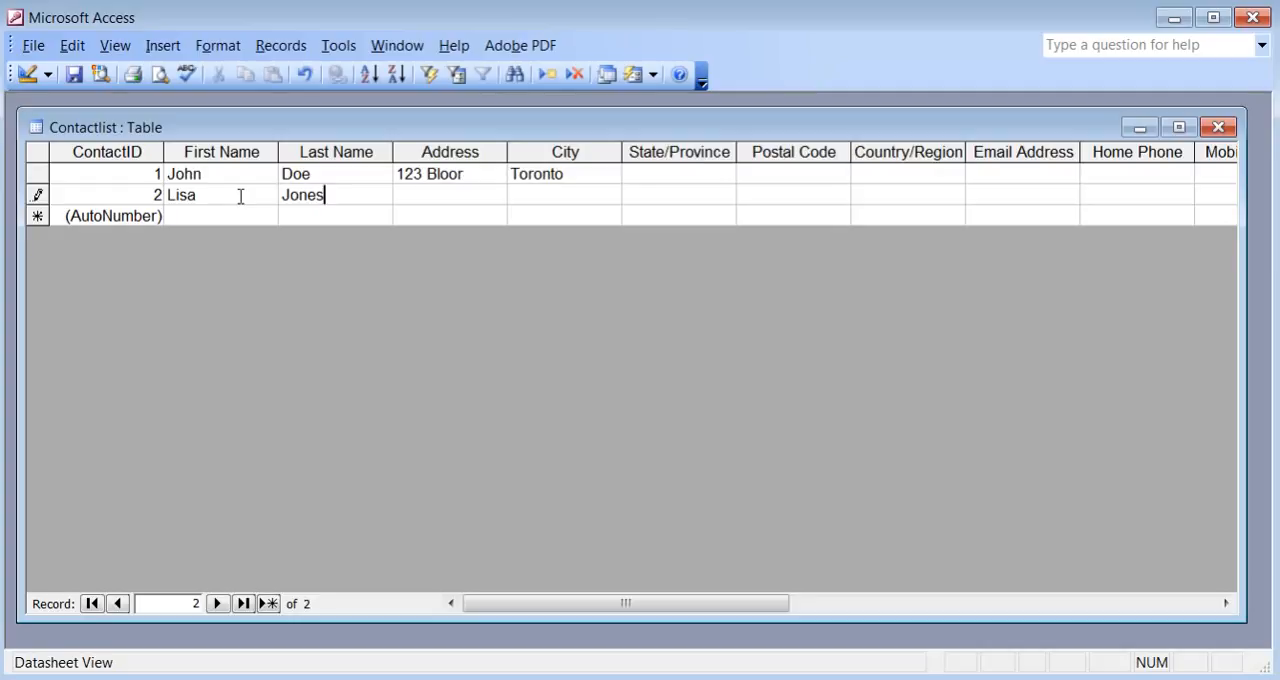
Switch the Contactlist table between Design View and Datasheet View to compare its field definitions with its records.
left_click(27, 75)
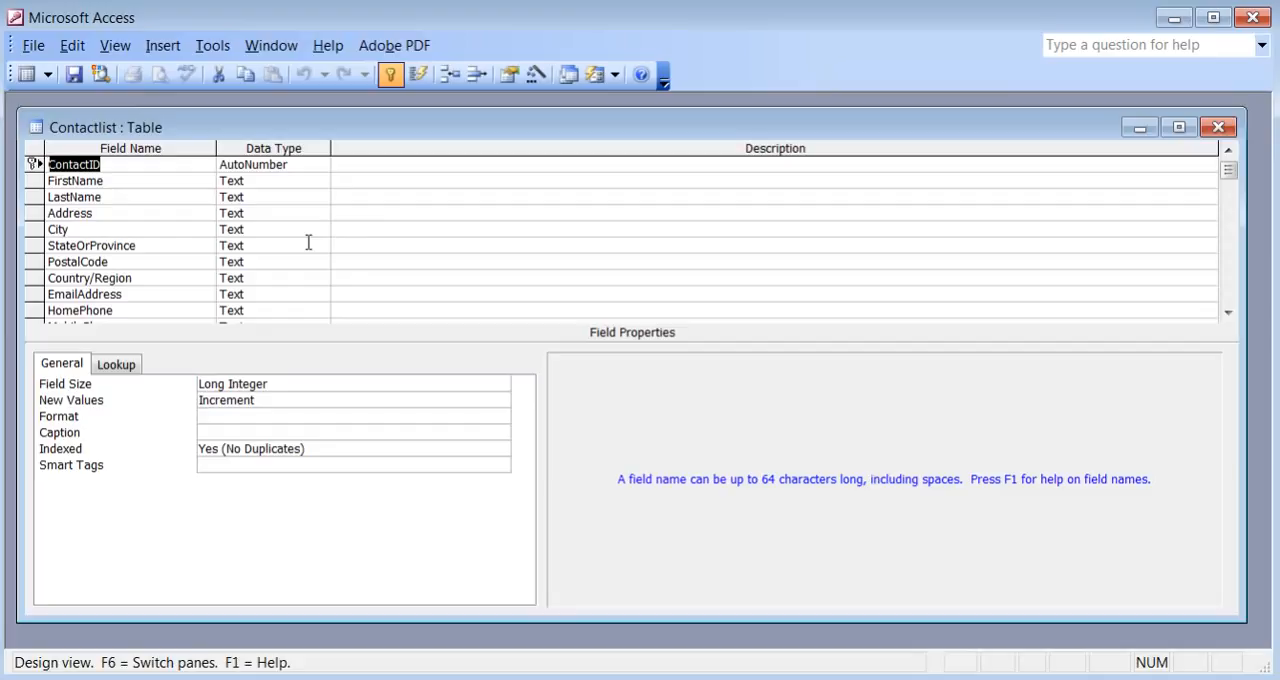
left_click(26, 75)
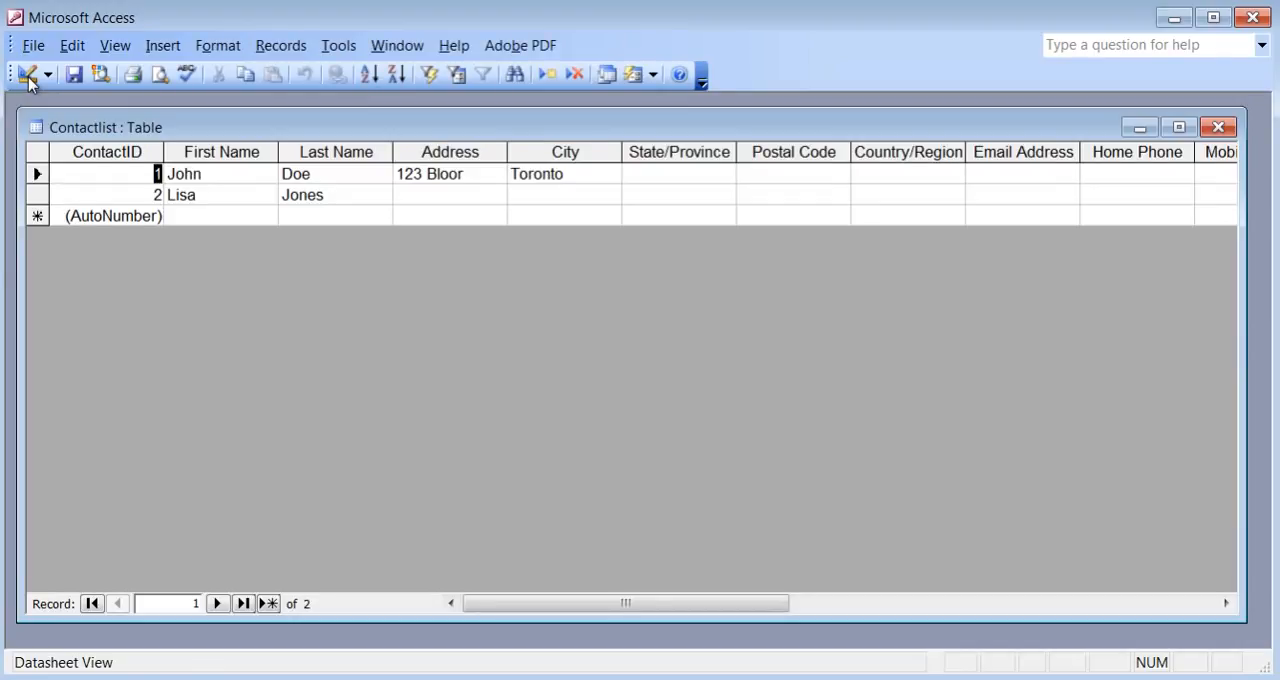
left_click(48, 76)
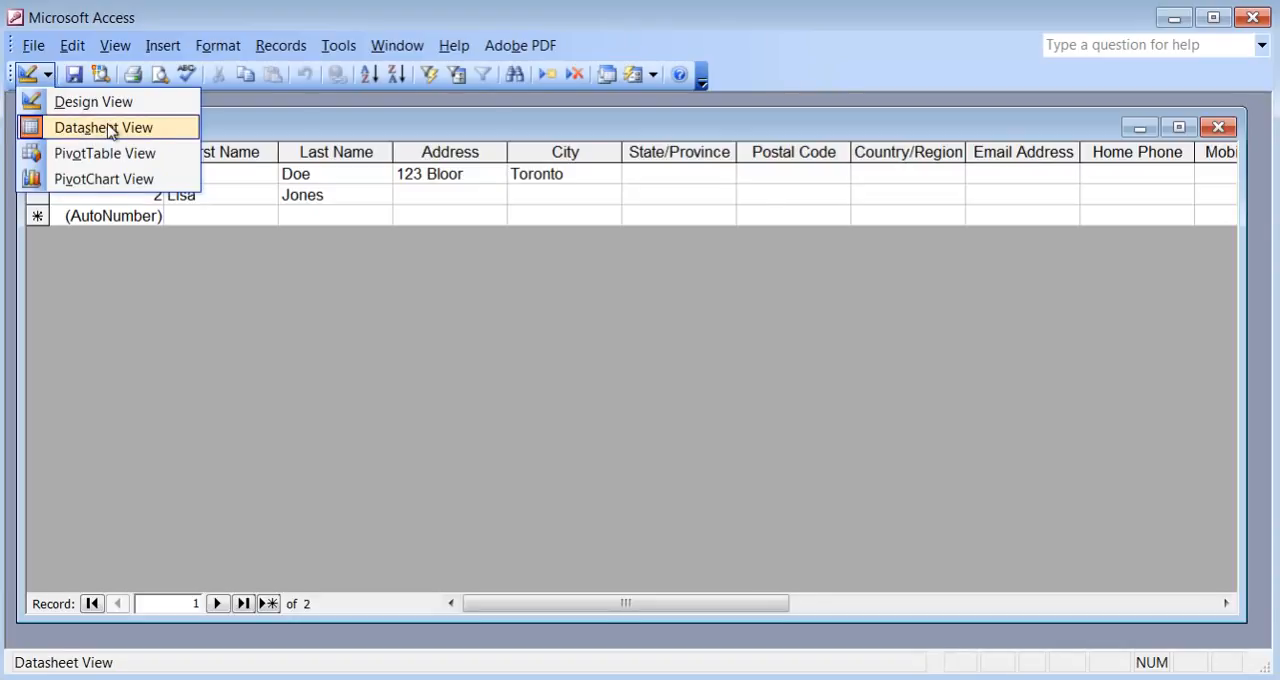
left_click(82, 102)
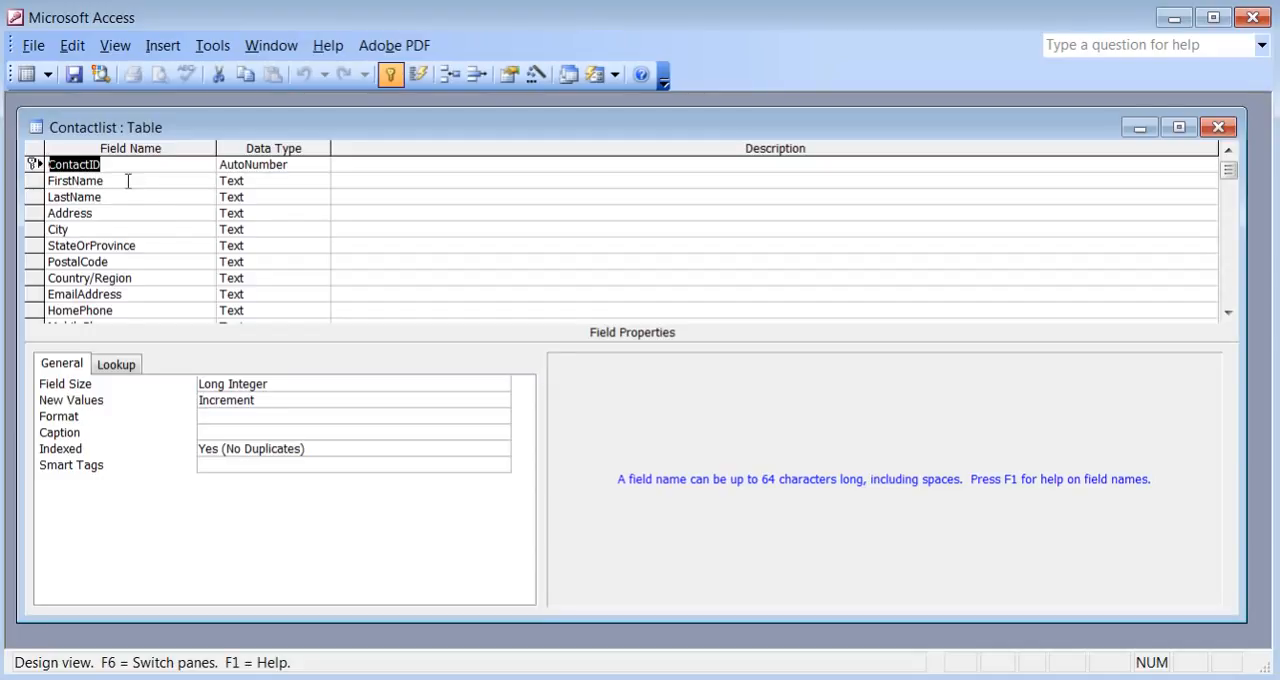
left_click(30, 77)
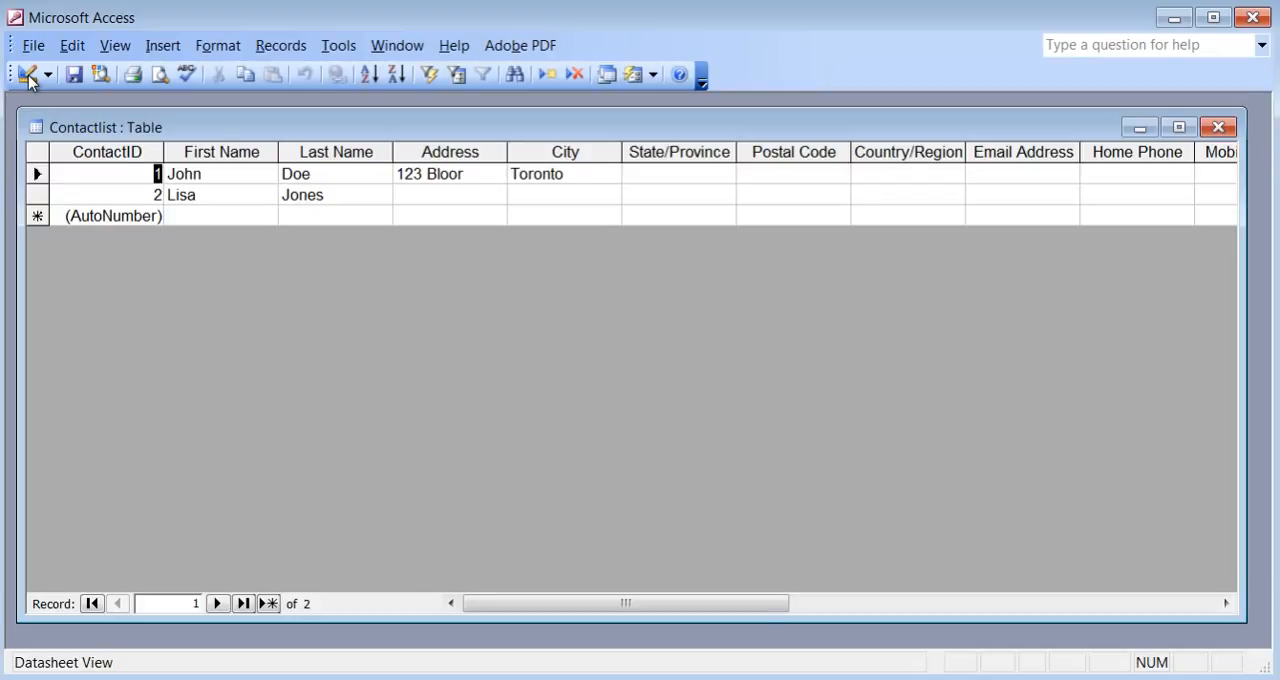
In the first record, set State/Province to Ontario, fill in the postal code, and set Country/Region to USA.
left_click(672, 172)
type("Ontario")
key("Tab")
type("M")
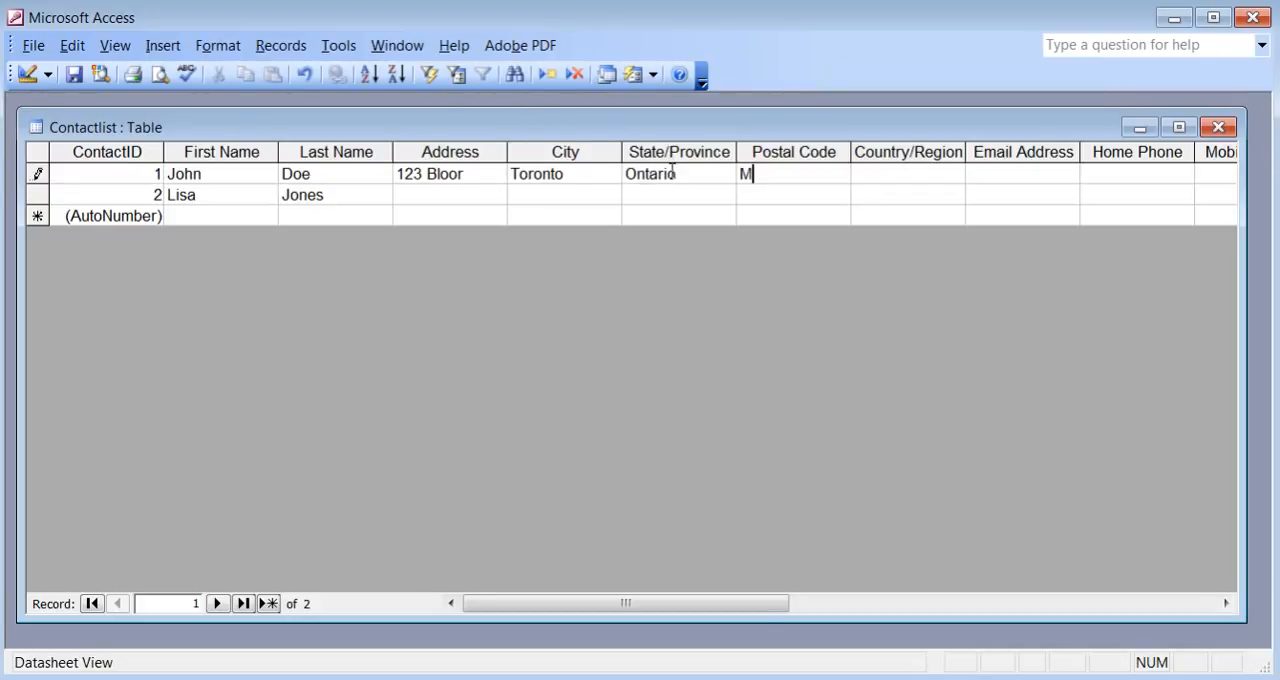
type("4J 2J2")
key("Tab")
type("Usa")
key("BackSpace")
key("BackSpace")
type("SA")
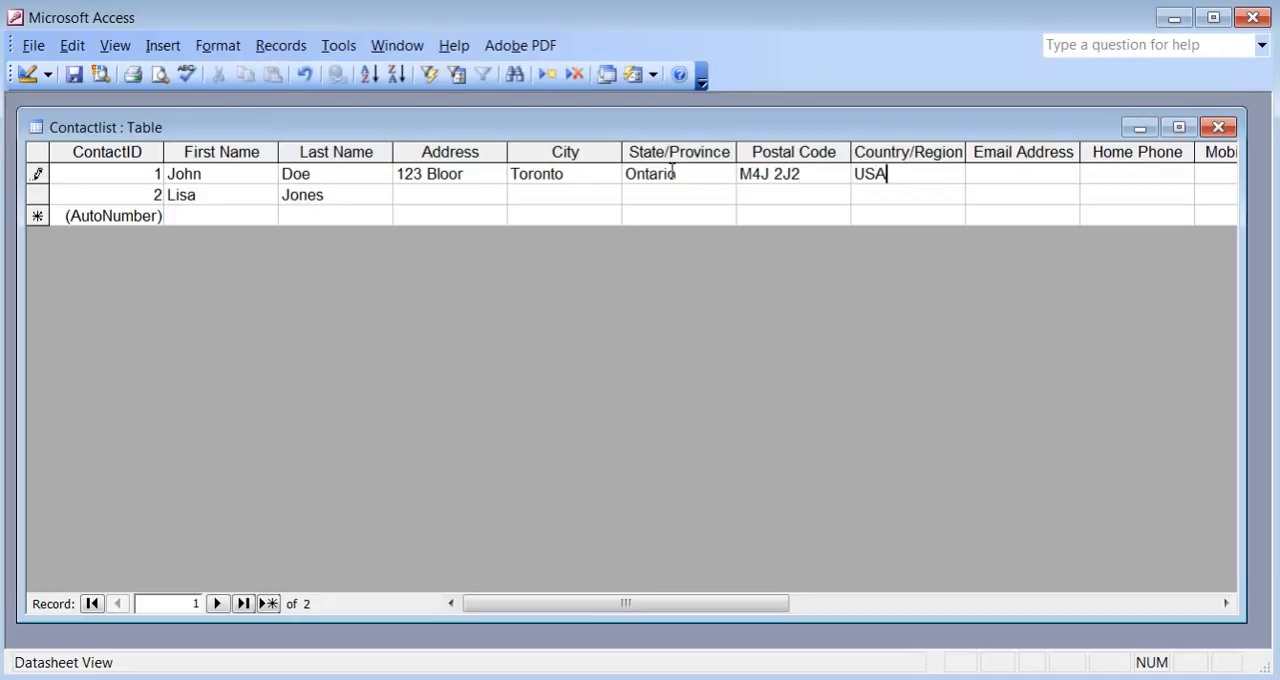
Fill in the first record's home phone number, leave the email and remaining fields empty, and move to the second record.
key("Tab")
key("Tab")
type("416-123-4567")
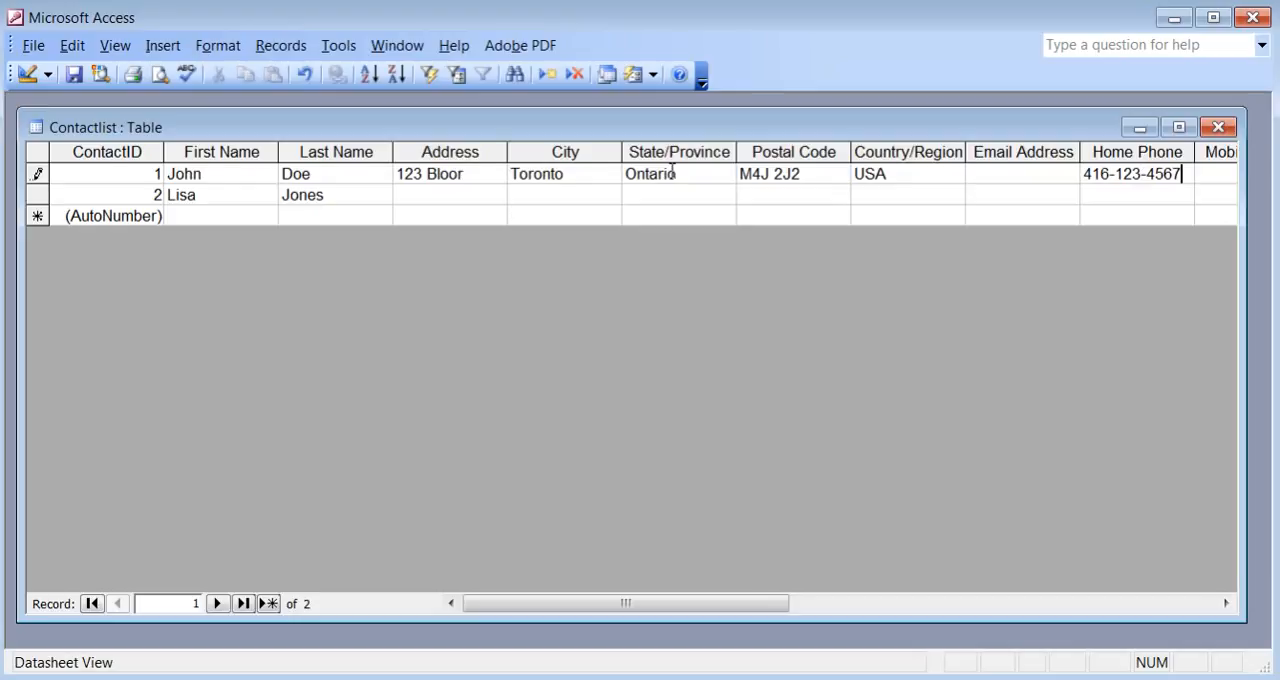
key("Tab")
key("Tab")
key("Tab")
key("Tab")
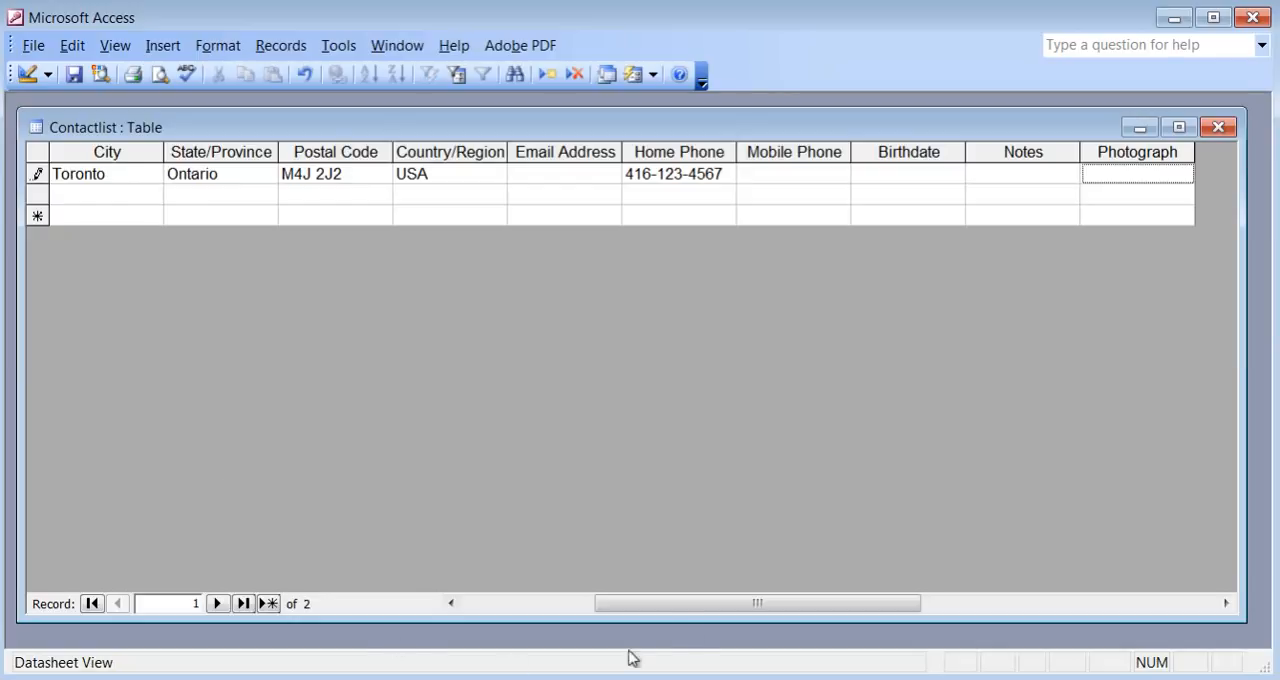
left_click_drag(648, 600, 497, 620)
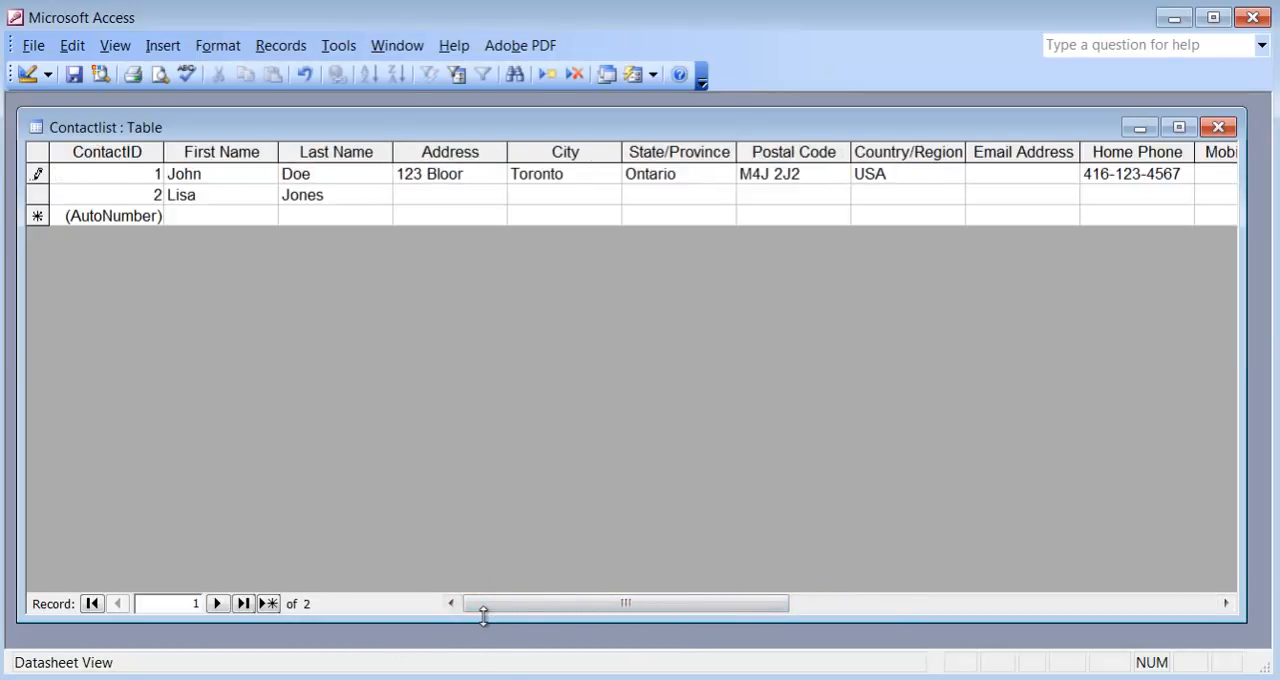
left_click(357, 194)
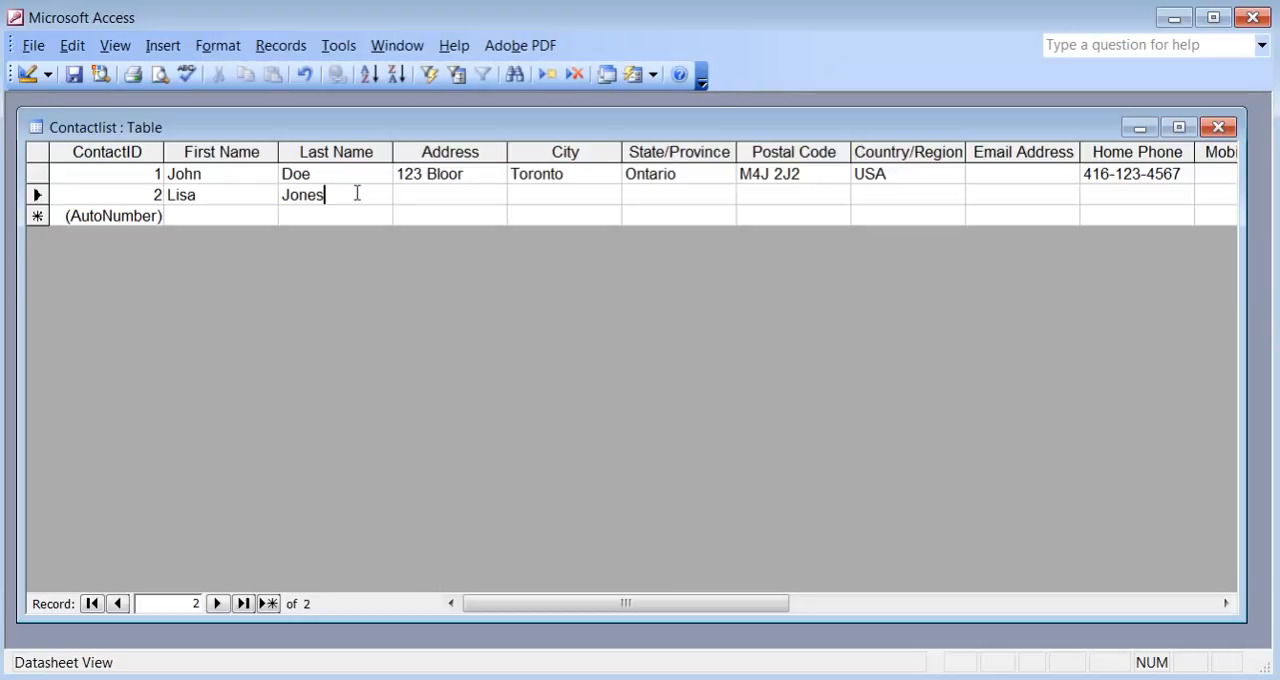
Close the Contactlist table, reopening it once from the database window to check its saved records.
left_click(1220, 128)
left_click(345, 248)
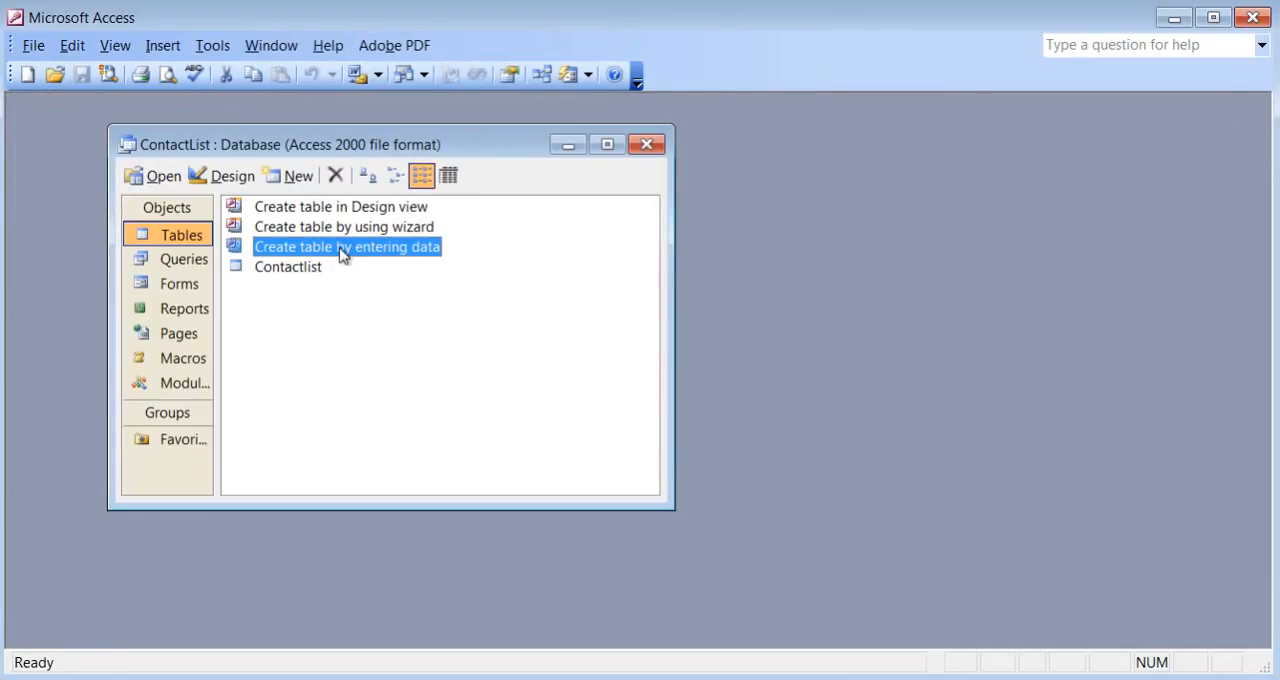
double_click(283, 268)
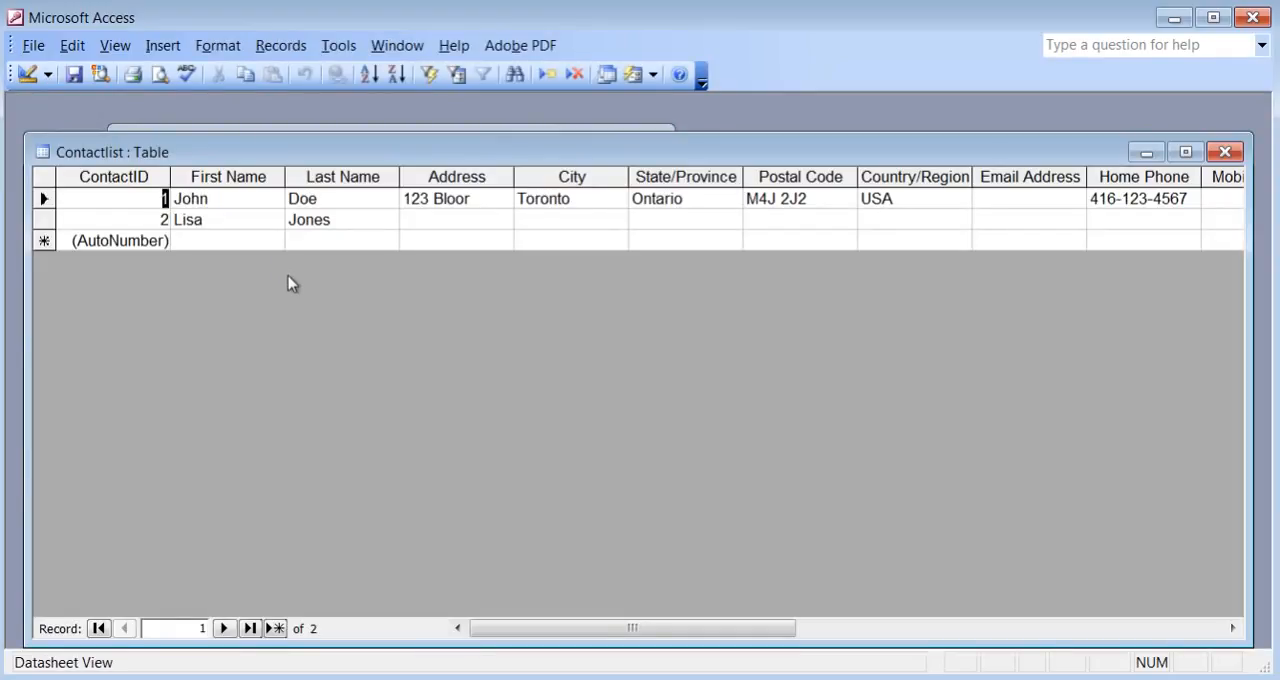
left_click(1225, 152)
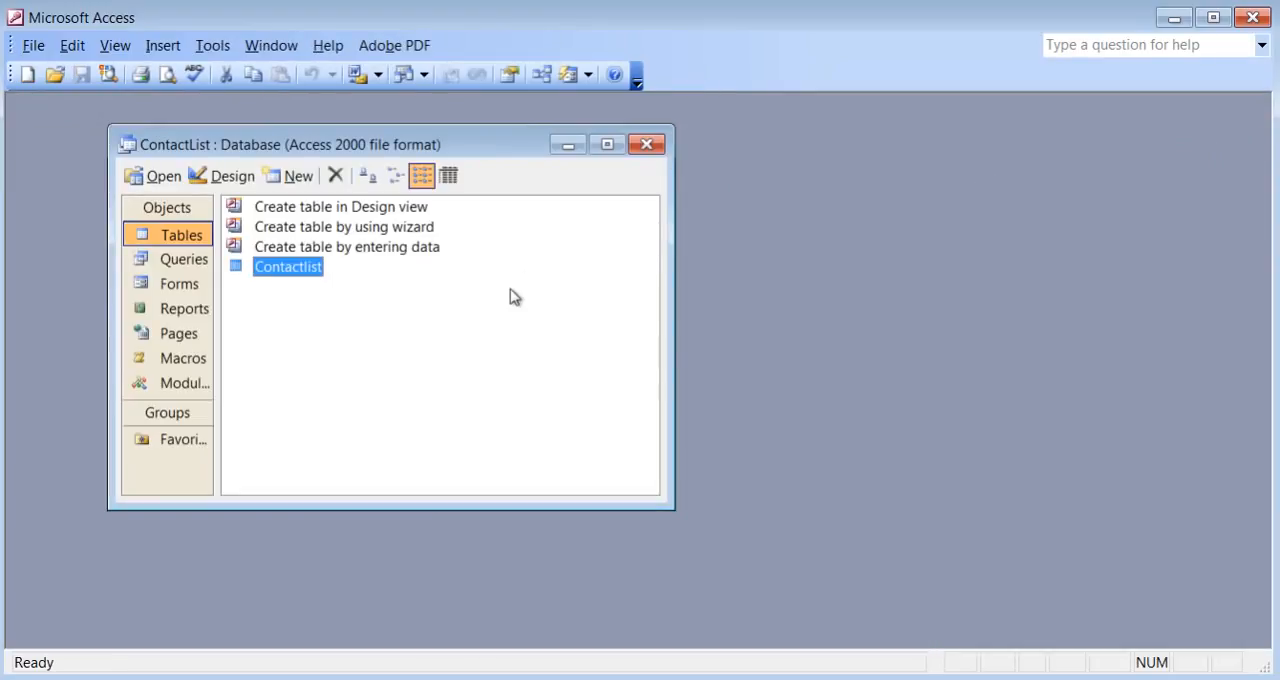
Start a new table in Design view and move its window up to fit the workspace.
left_click(349, 233)
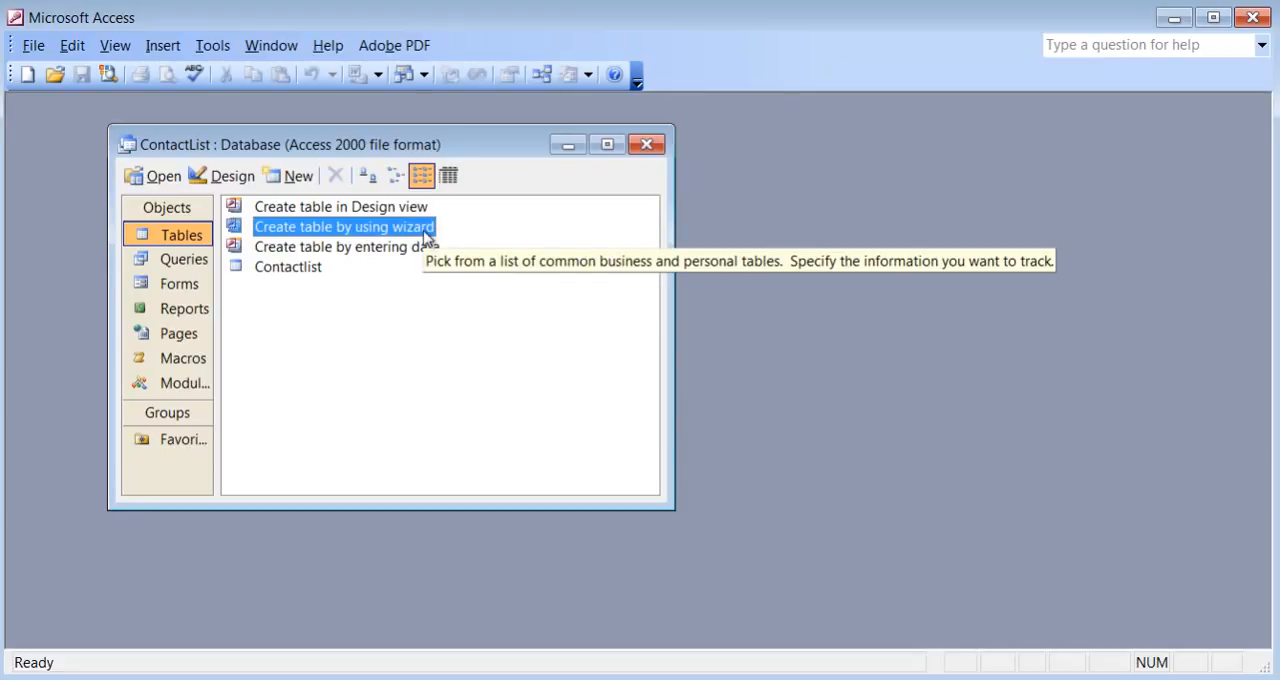
left_click(380, 208)
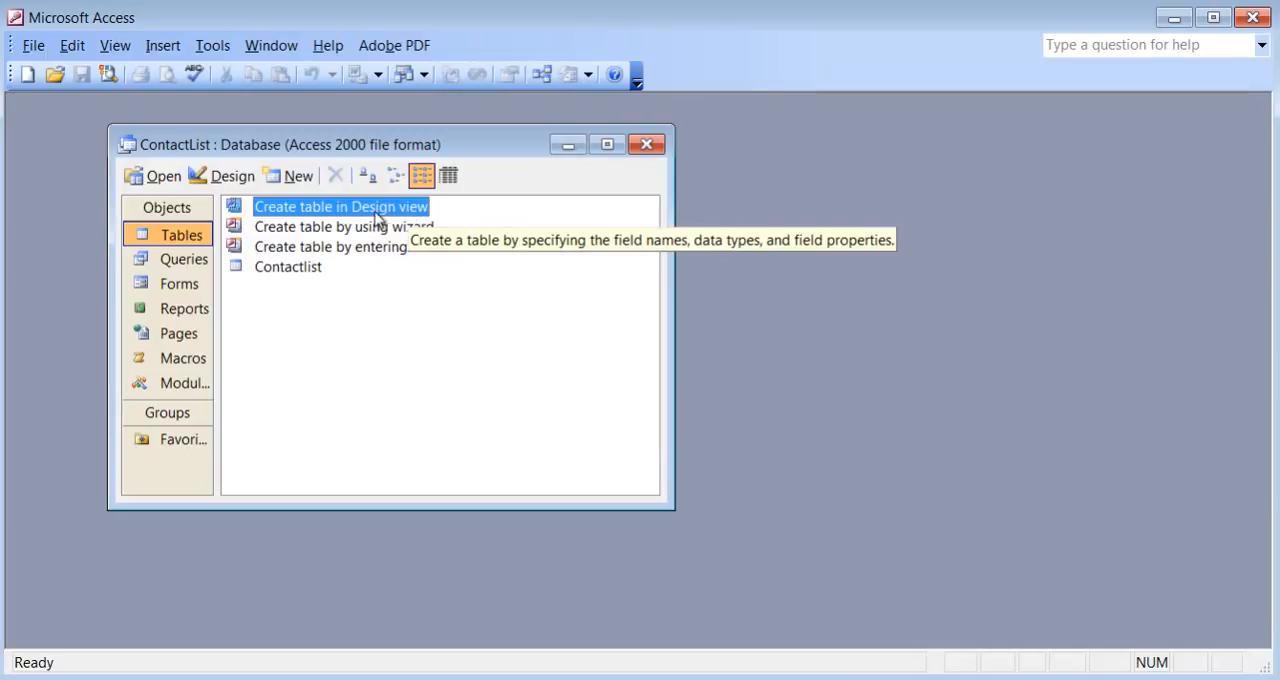
double_click(376, 209)
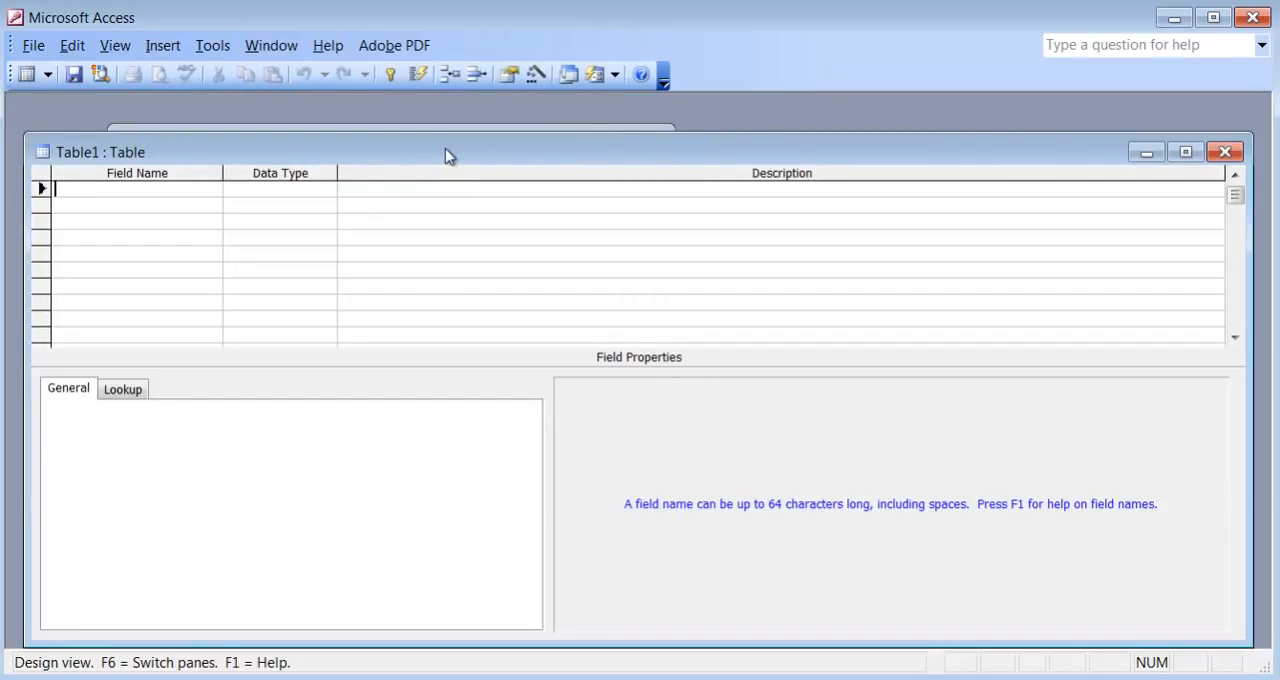
left_click_drag(443, 151, 448, 128)
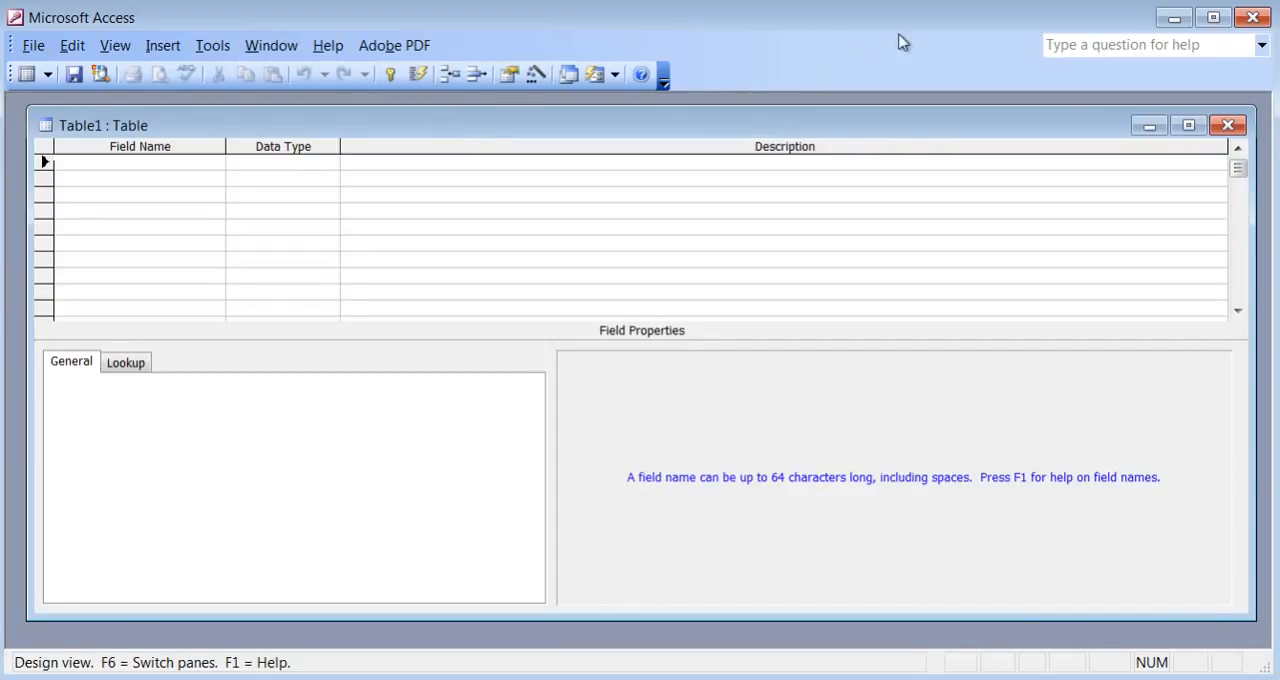
Open list.txt from the desktop, review the planned field names and data types, and return to the new table in Access.
left_click(1172, 20)
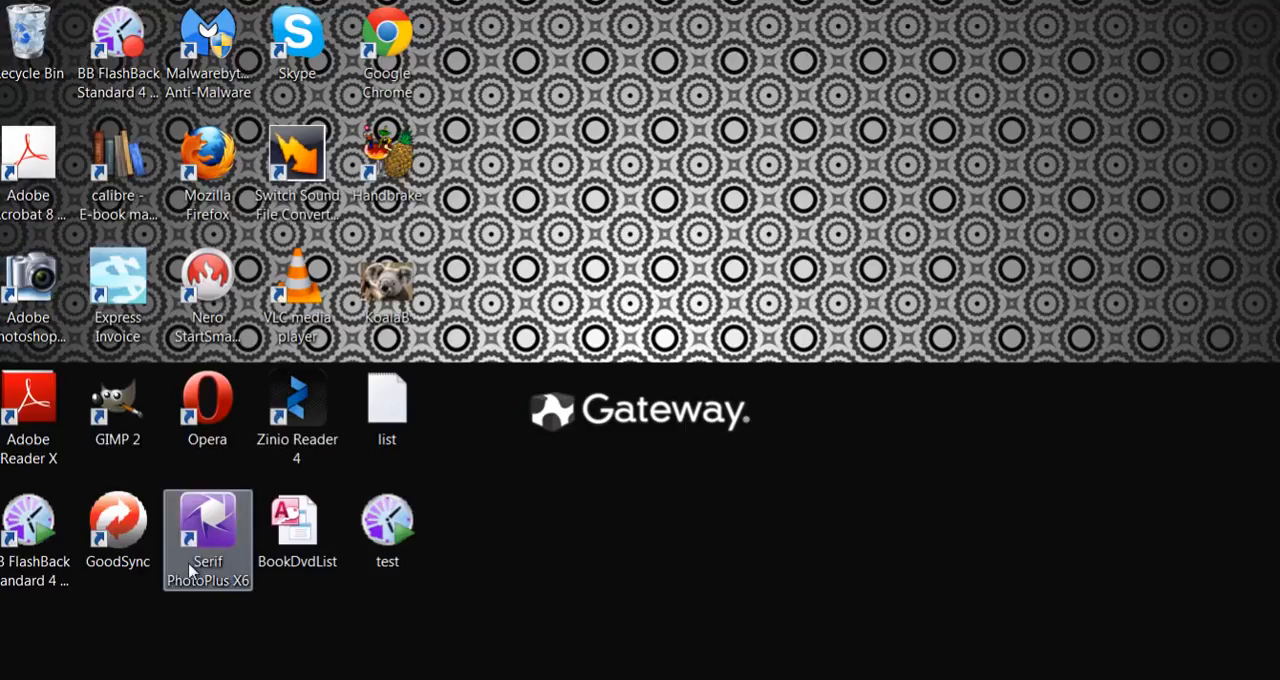
double_click(385, 438)
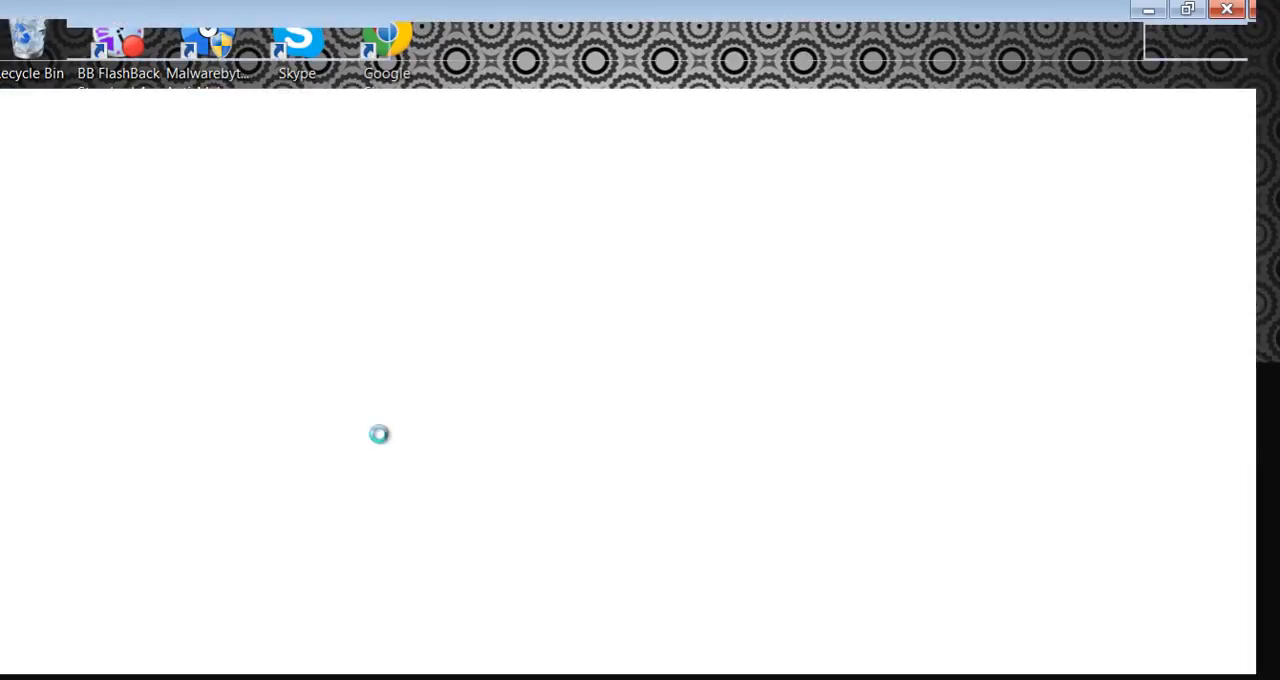
key("alt+Tab")
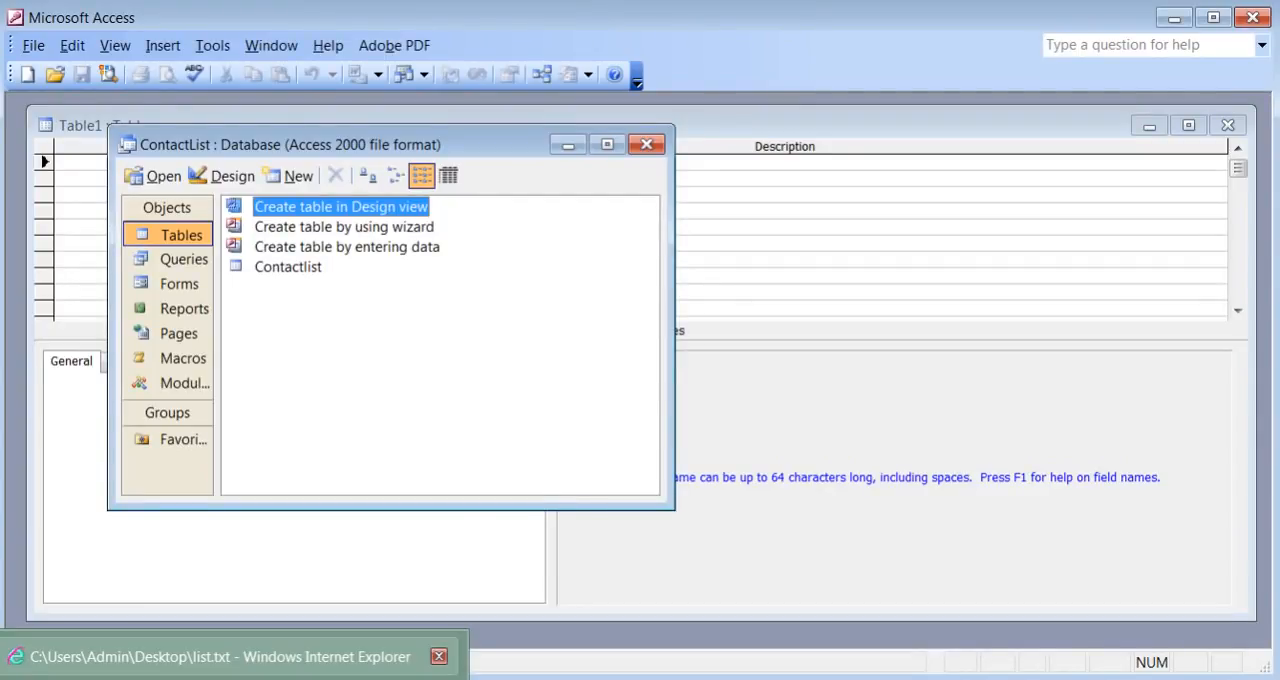
key("alt+Tab")
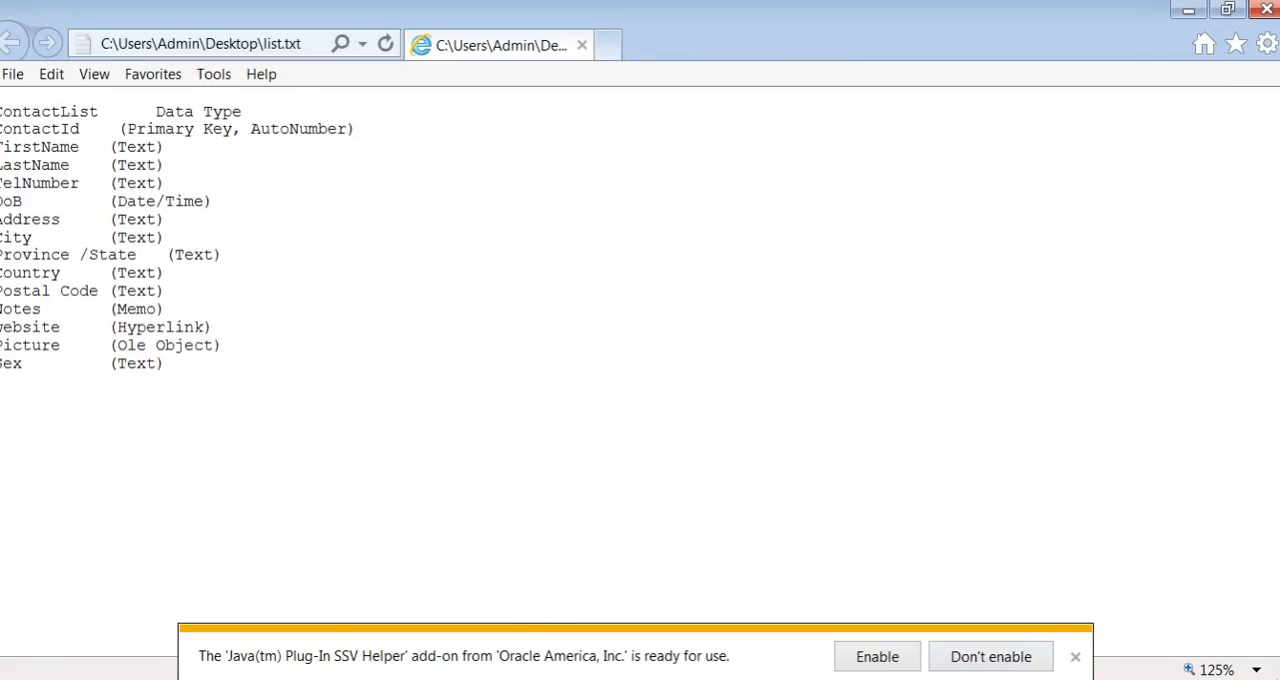
left_click(1075, 656)
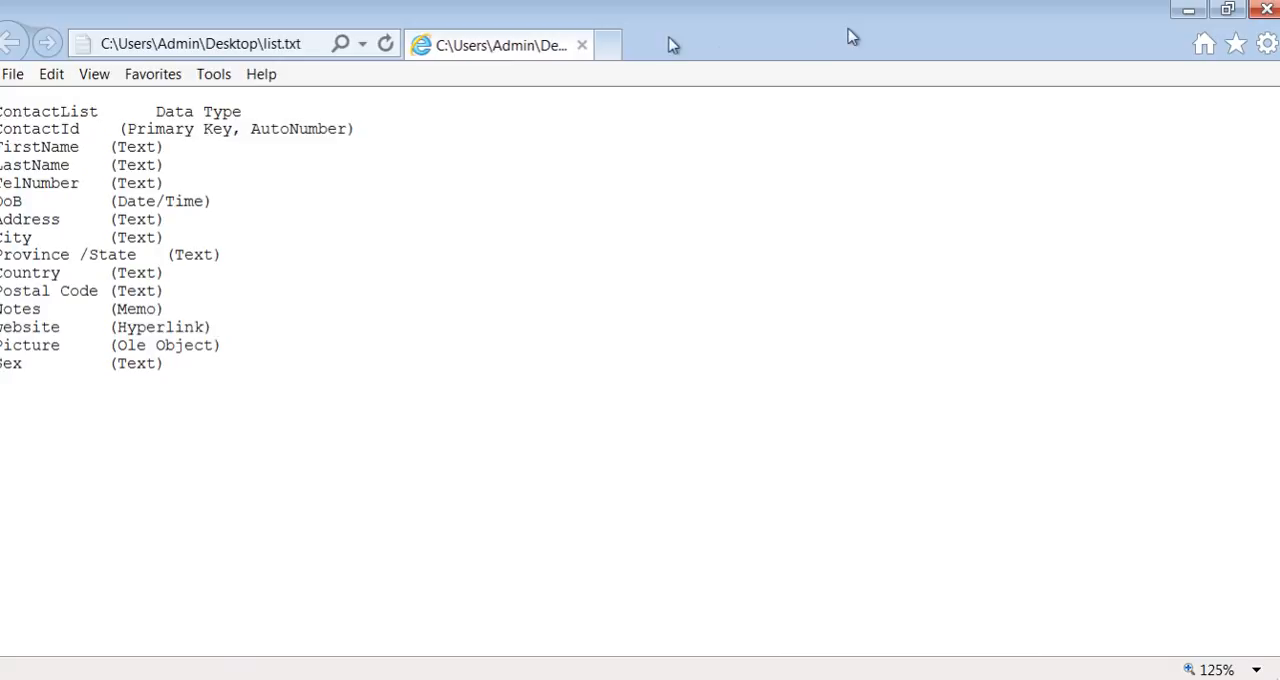
left_click(1227, 8)
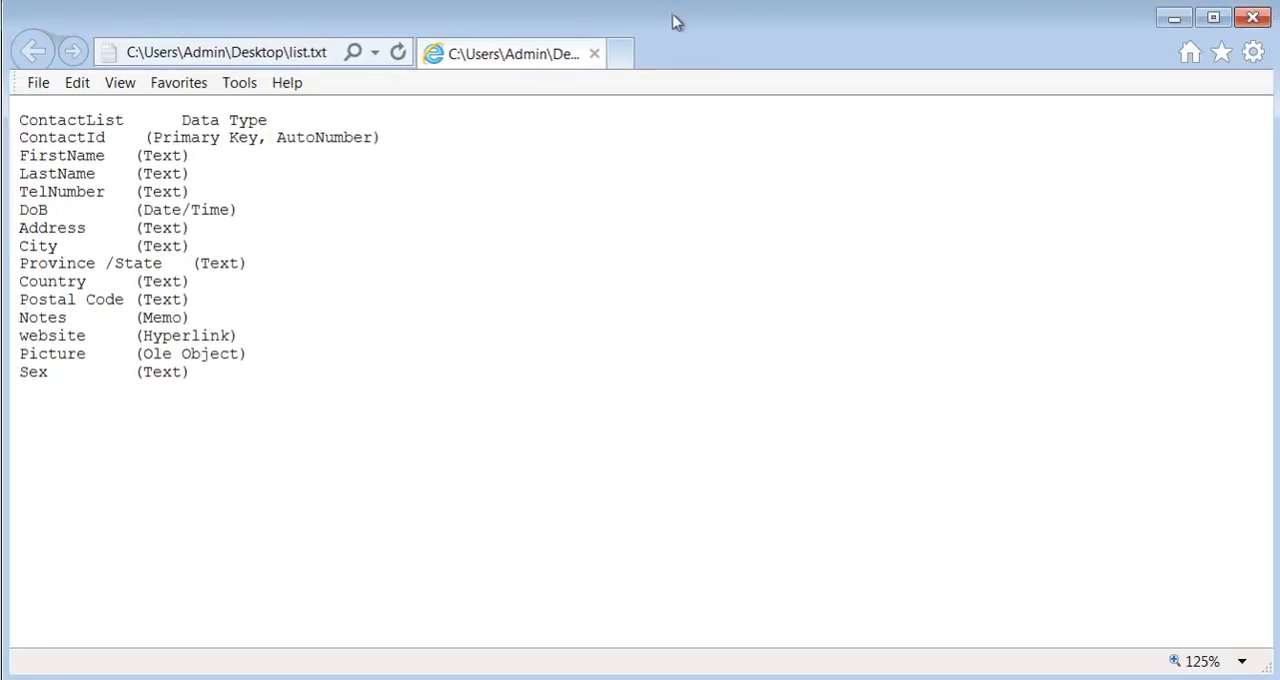
left_click_drag(21, 117, 367, 381)
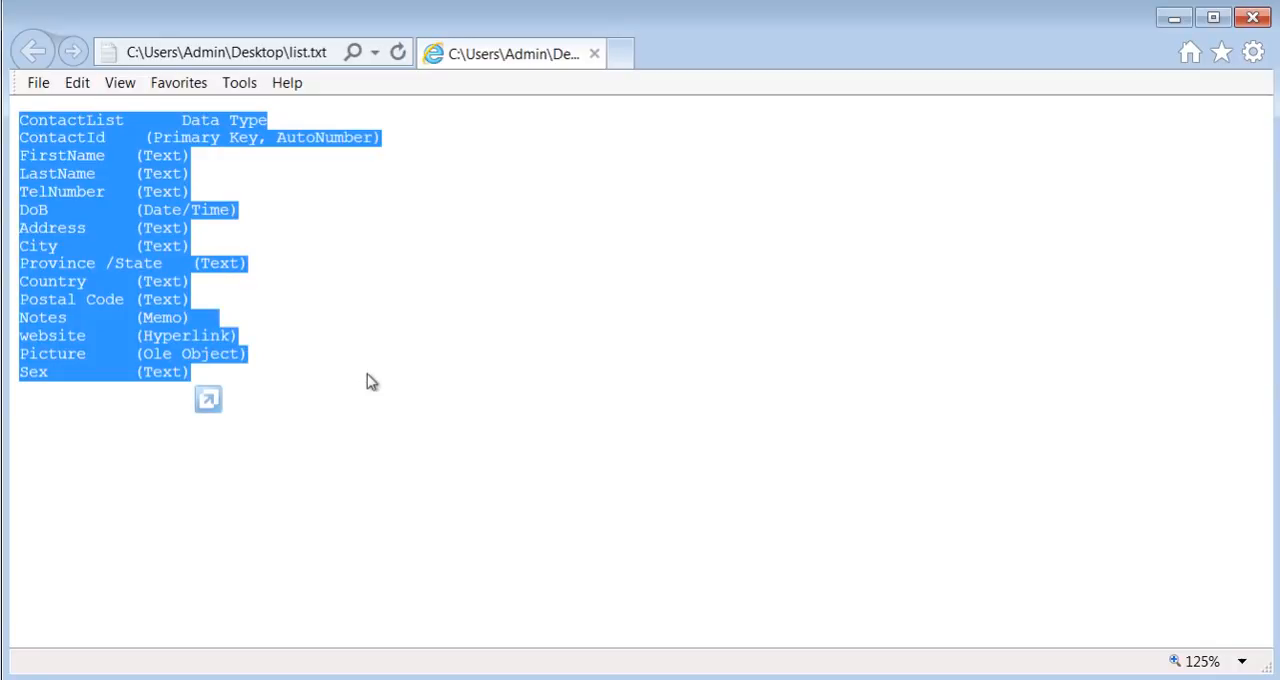
left_click(666, 669)
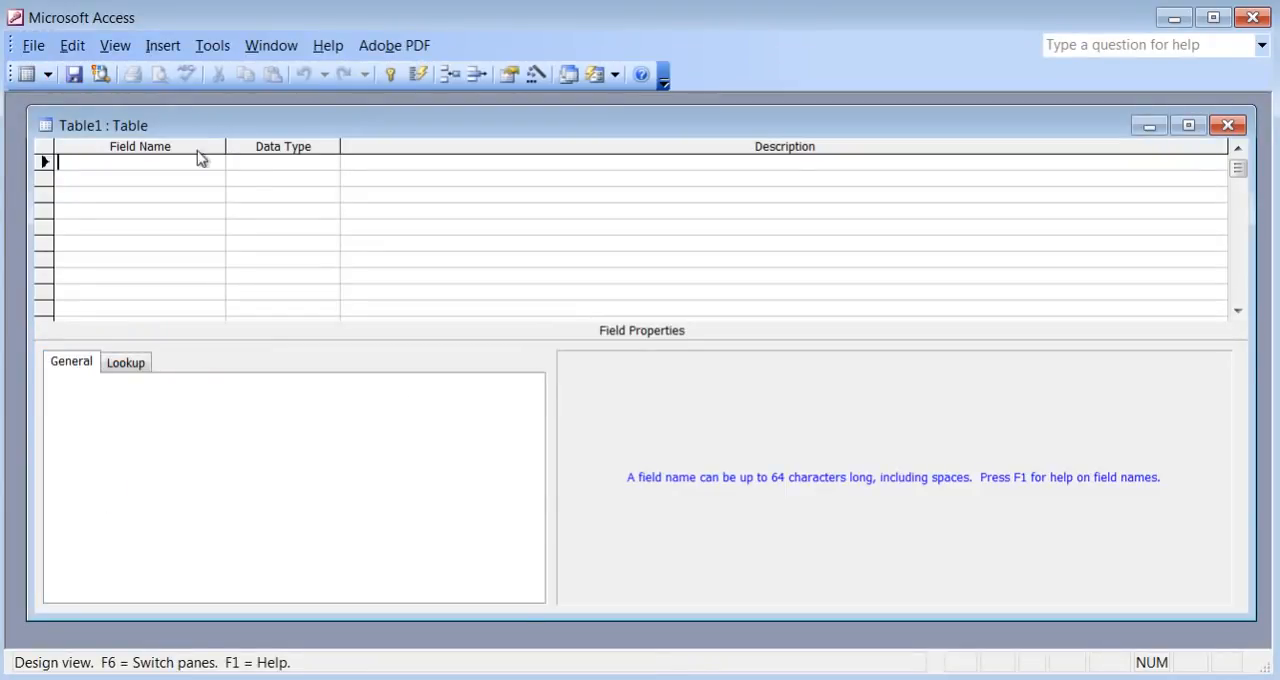
Add a ContactId field to the new table and give it the Number data type.
type("ContactId")
key("Tab")
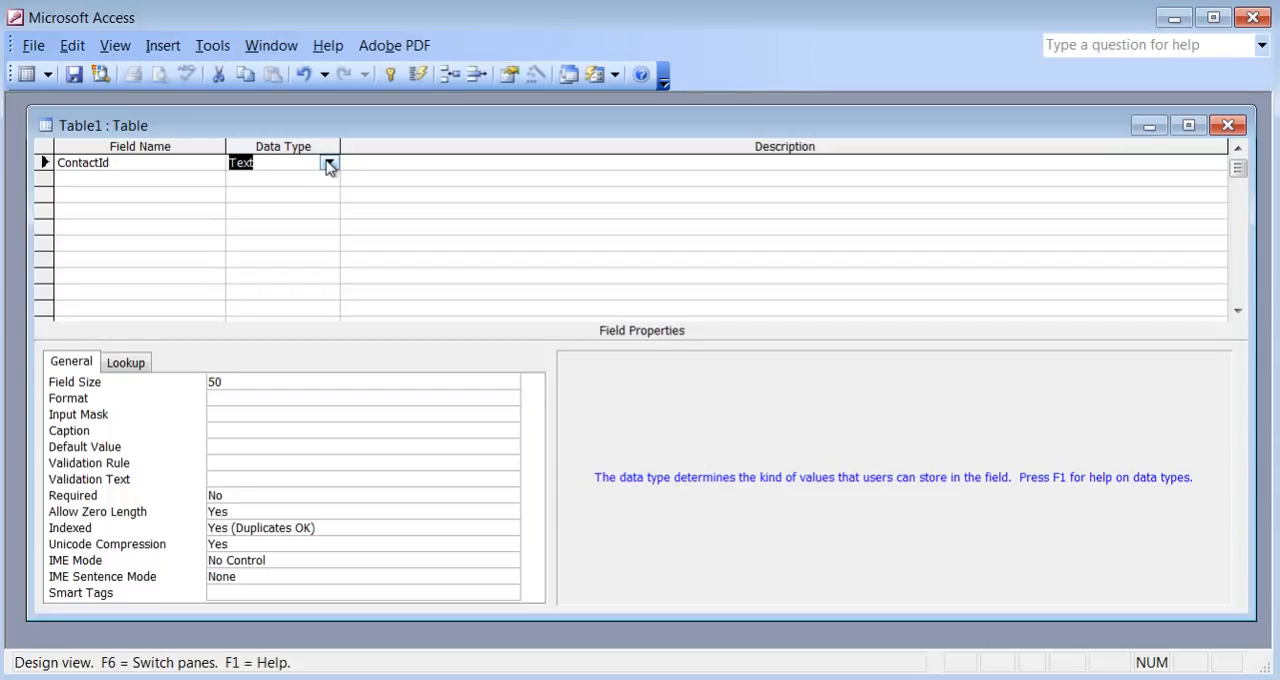
left_click(329, 168)
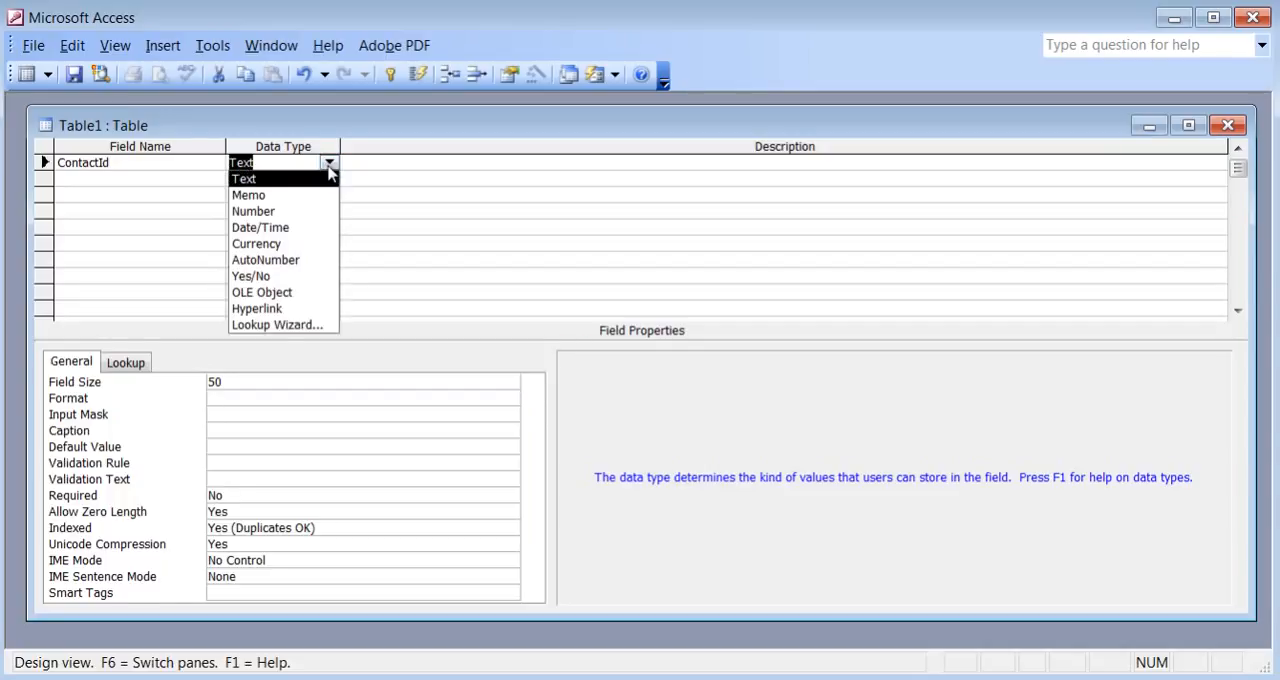
left_click(281, 211)
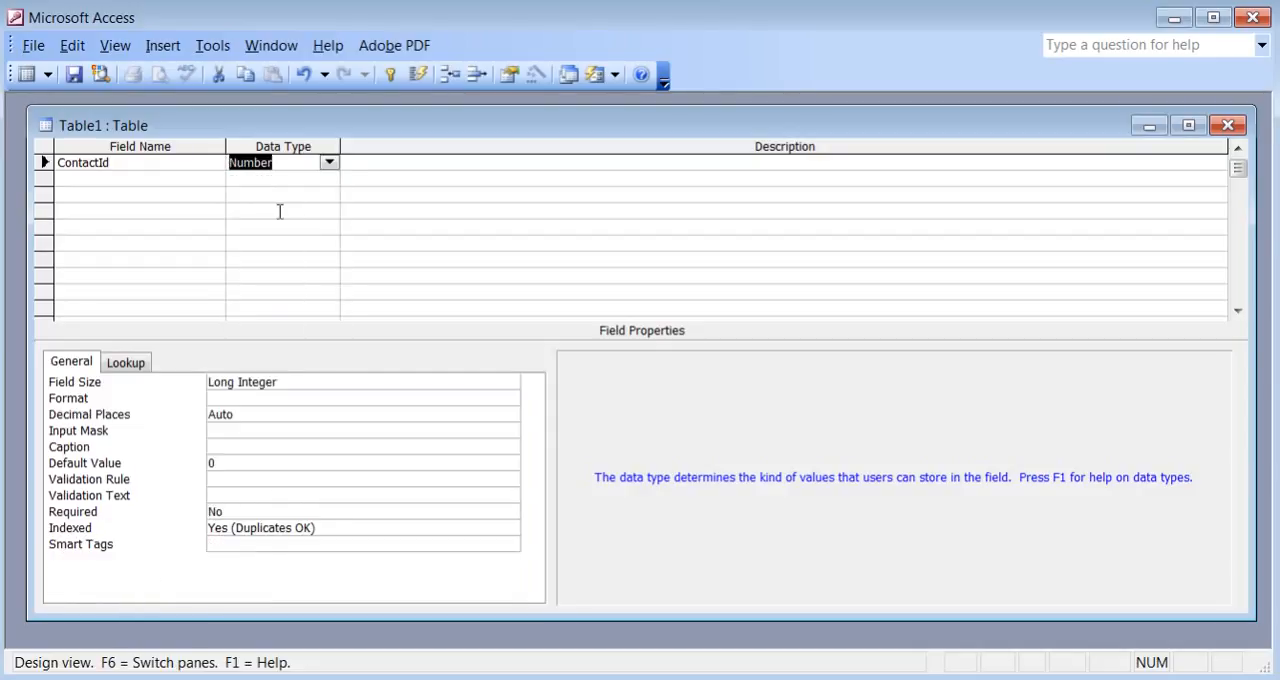
left_click(292, 163)
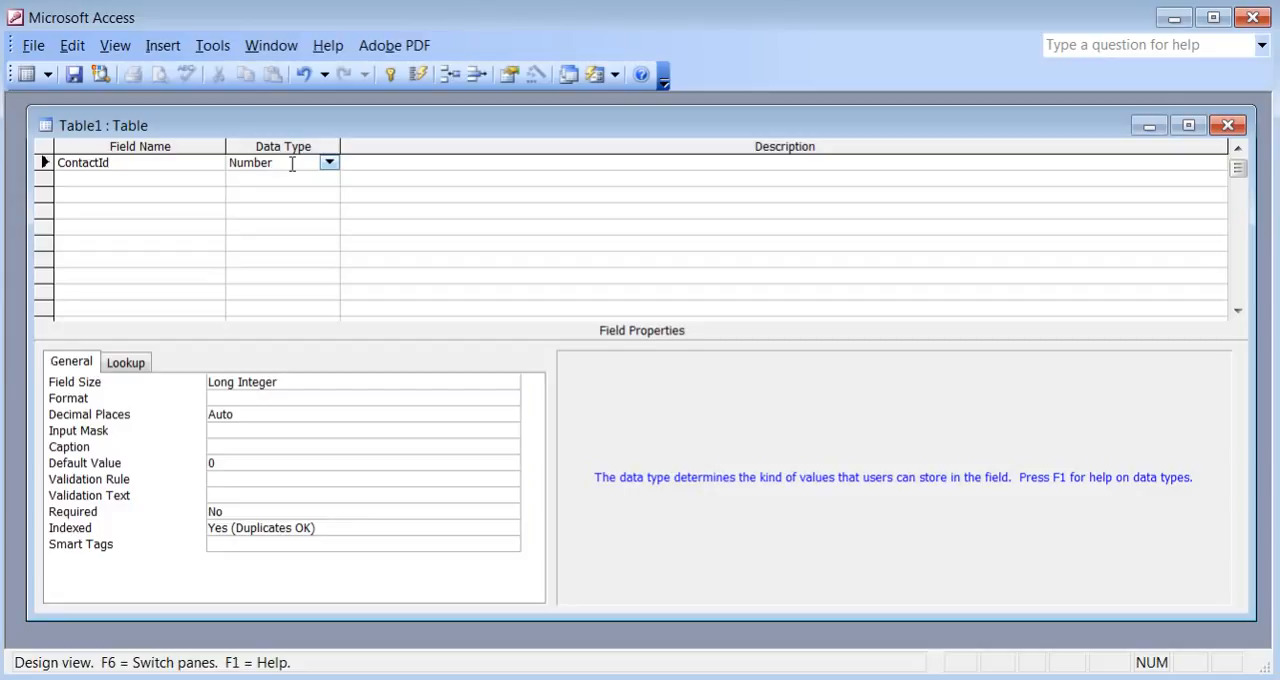
Change the ContactId field's data type to AutoNumber and make it the primary key.
left_click(329, 163)
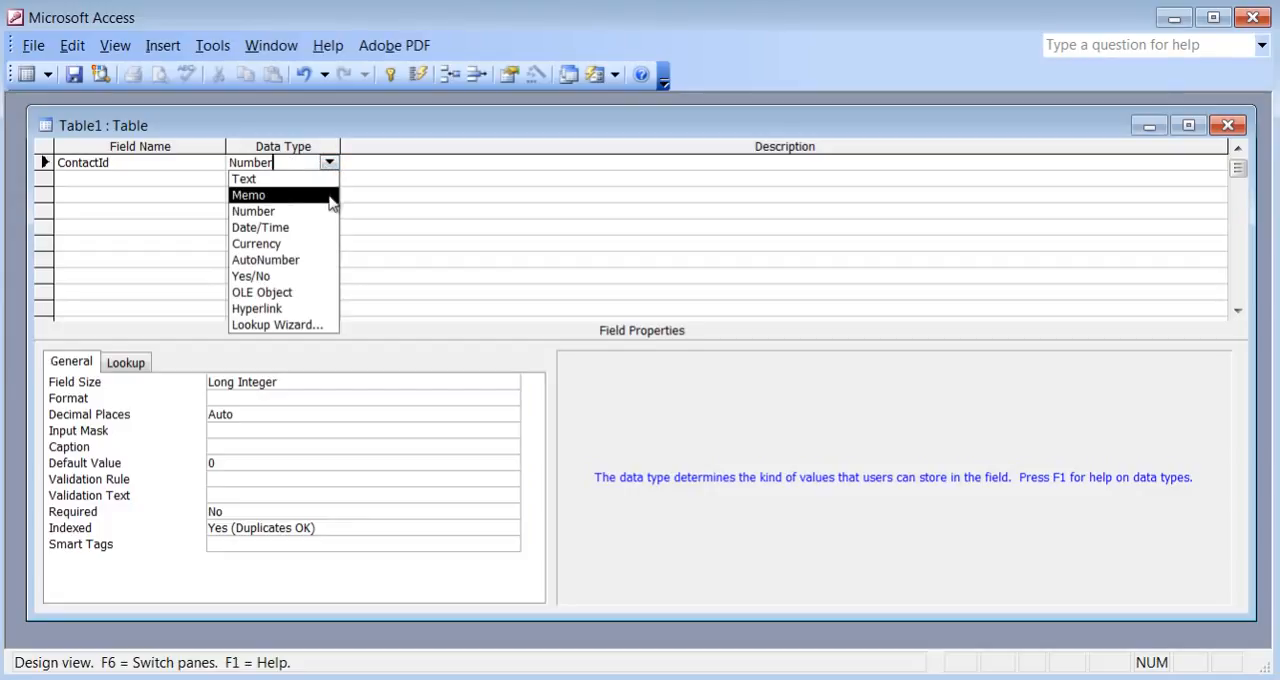
left_click(307, 262)
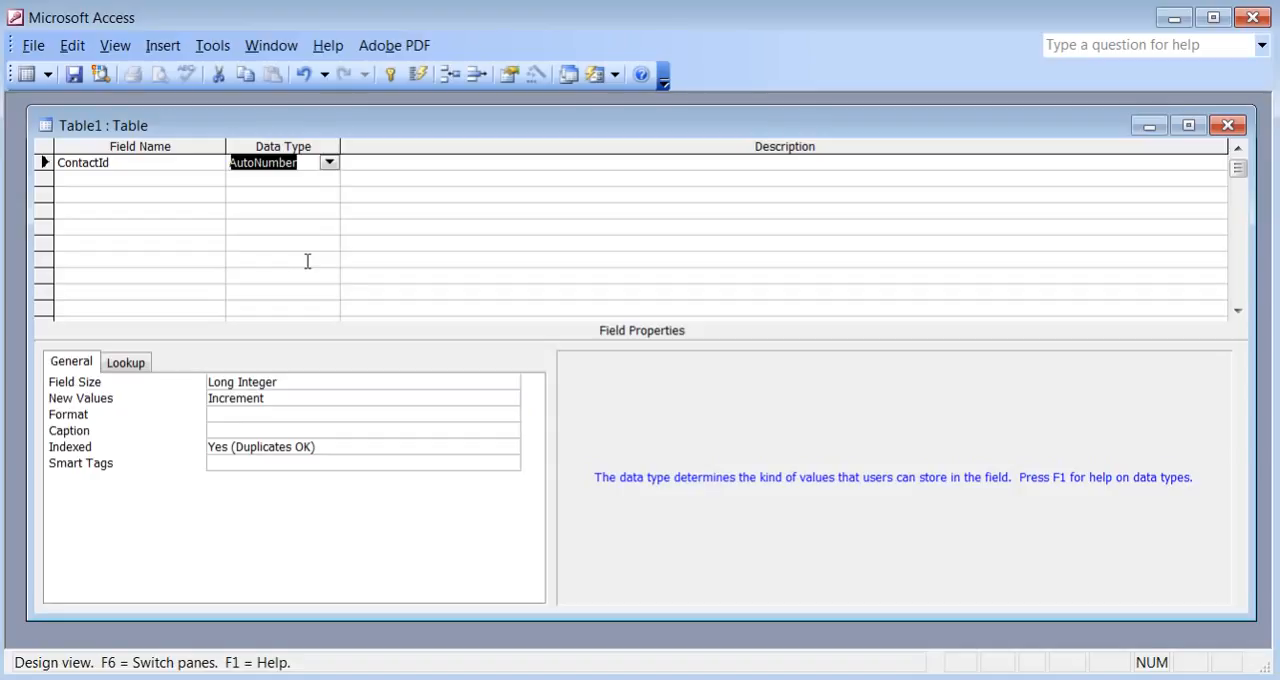
left_click(393, 80)
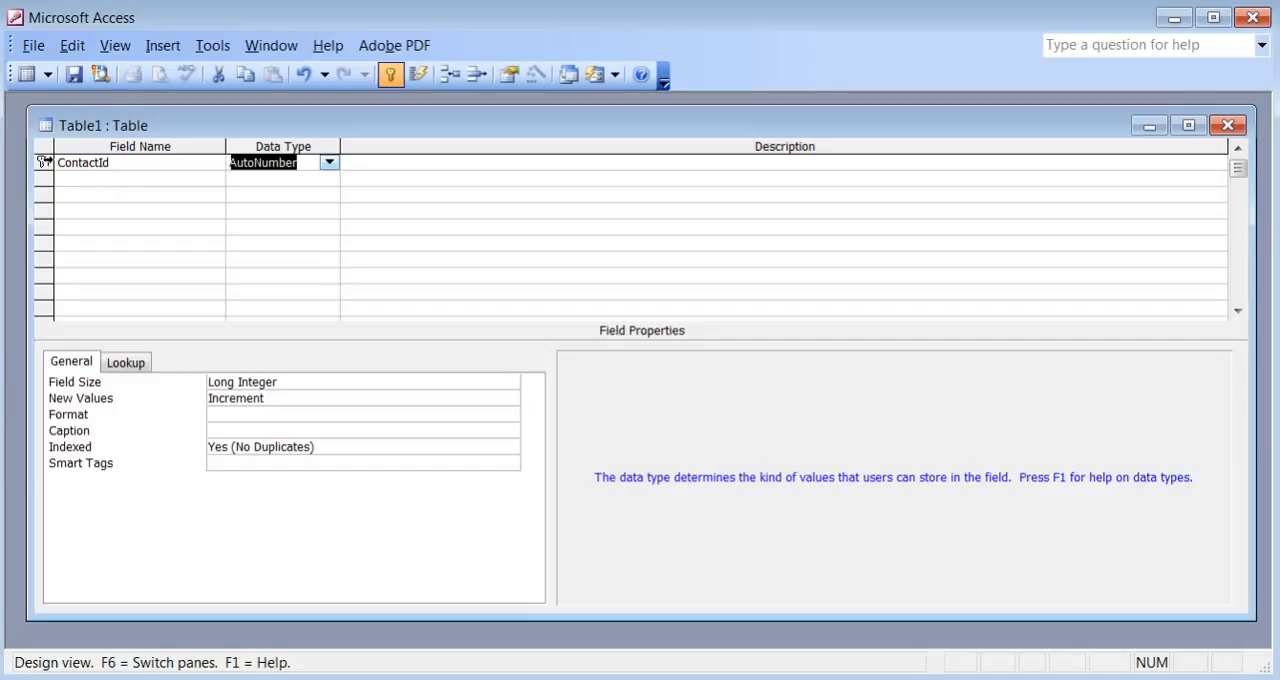
left_click(43, 163)
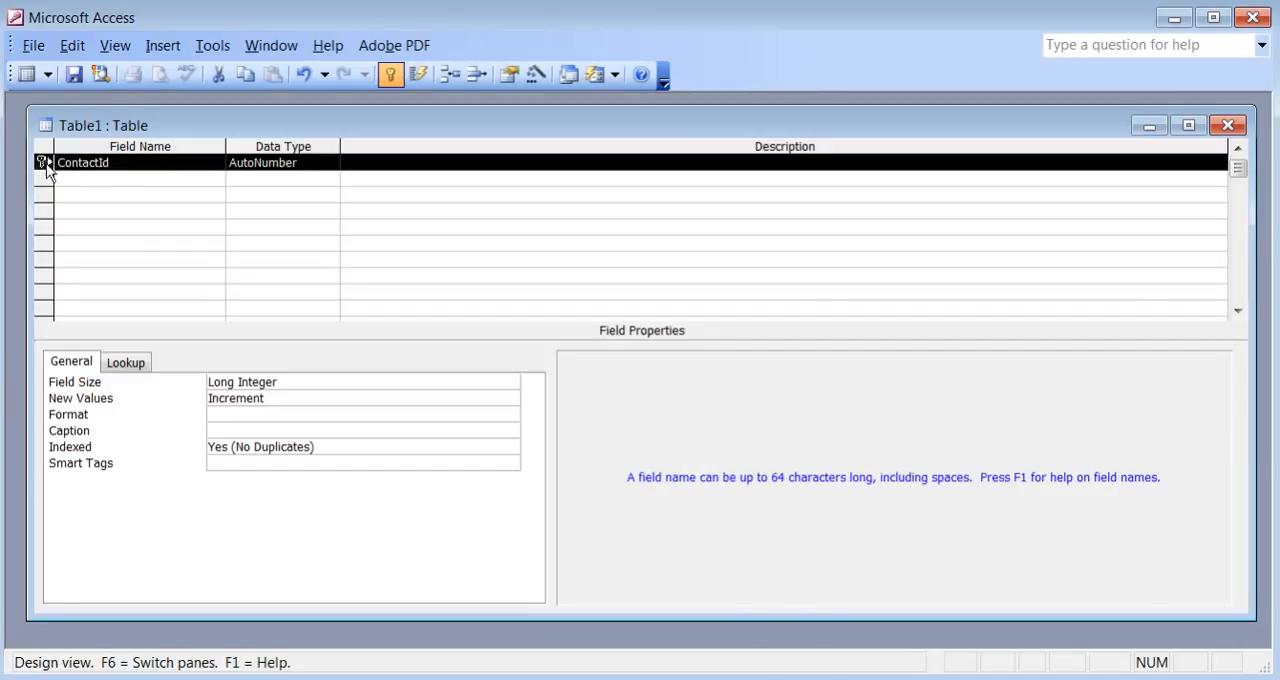
Add a FirstName field with the Text data type below ContactId.
left_click(99, 181)
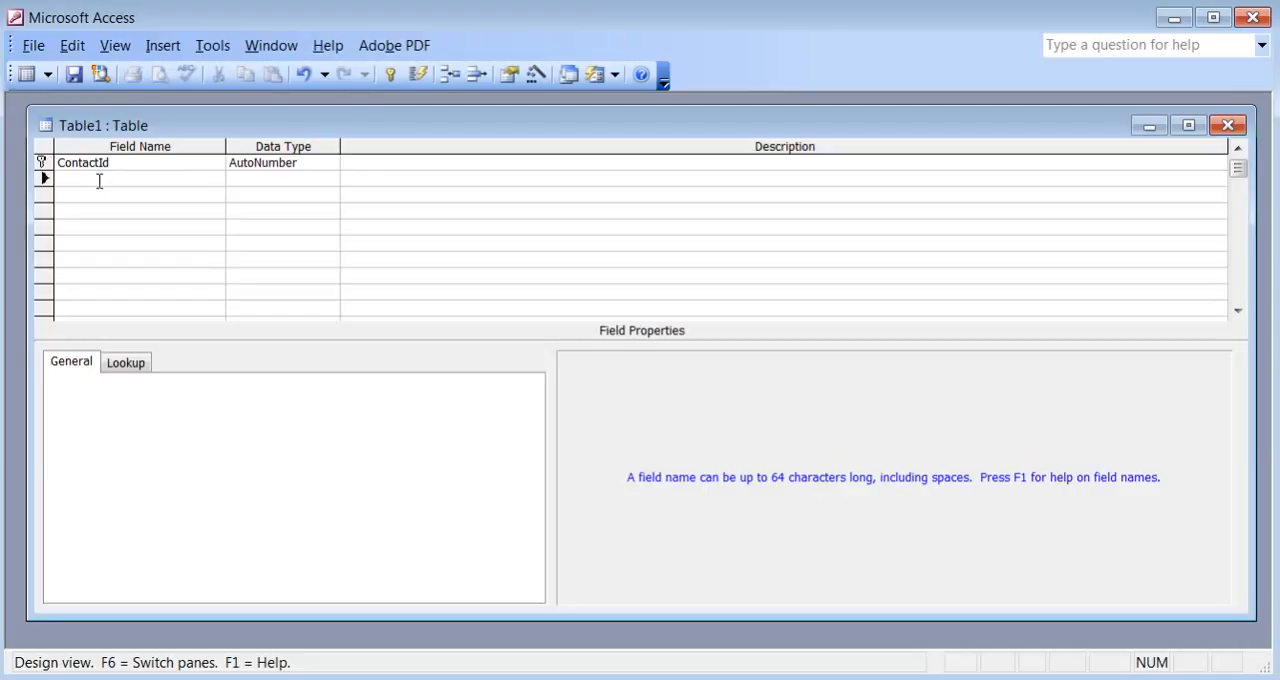
type("FirstName")
key("Tab")
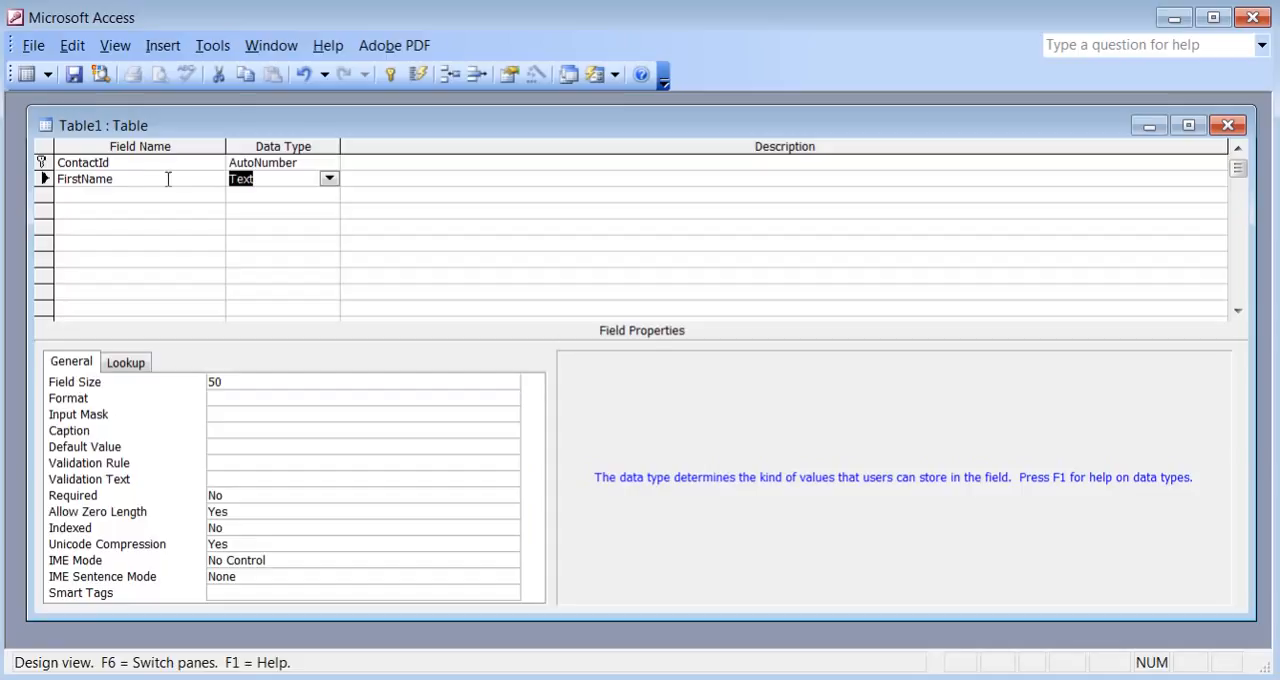
Save the new table as "ContactList 1" and display it in Datasheet View.
left_click(75, 79)
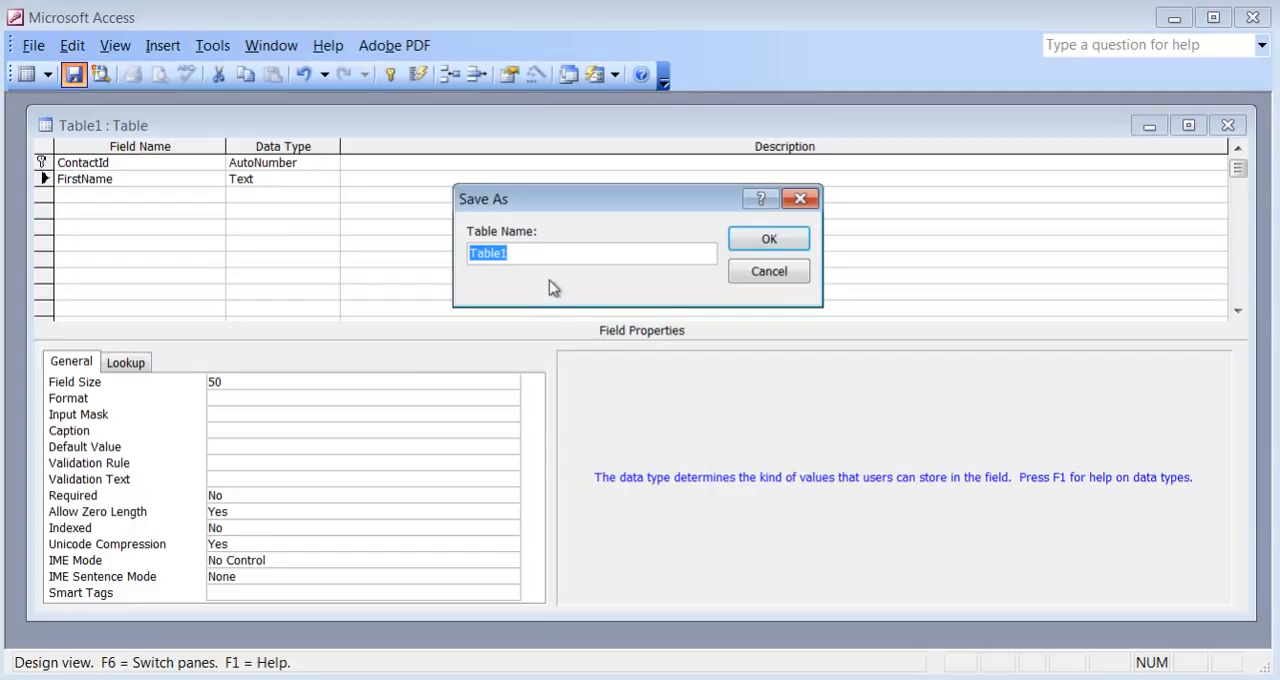
type("ContactList1")
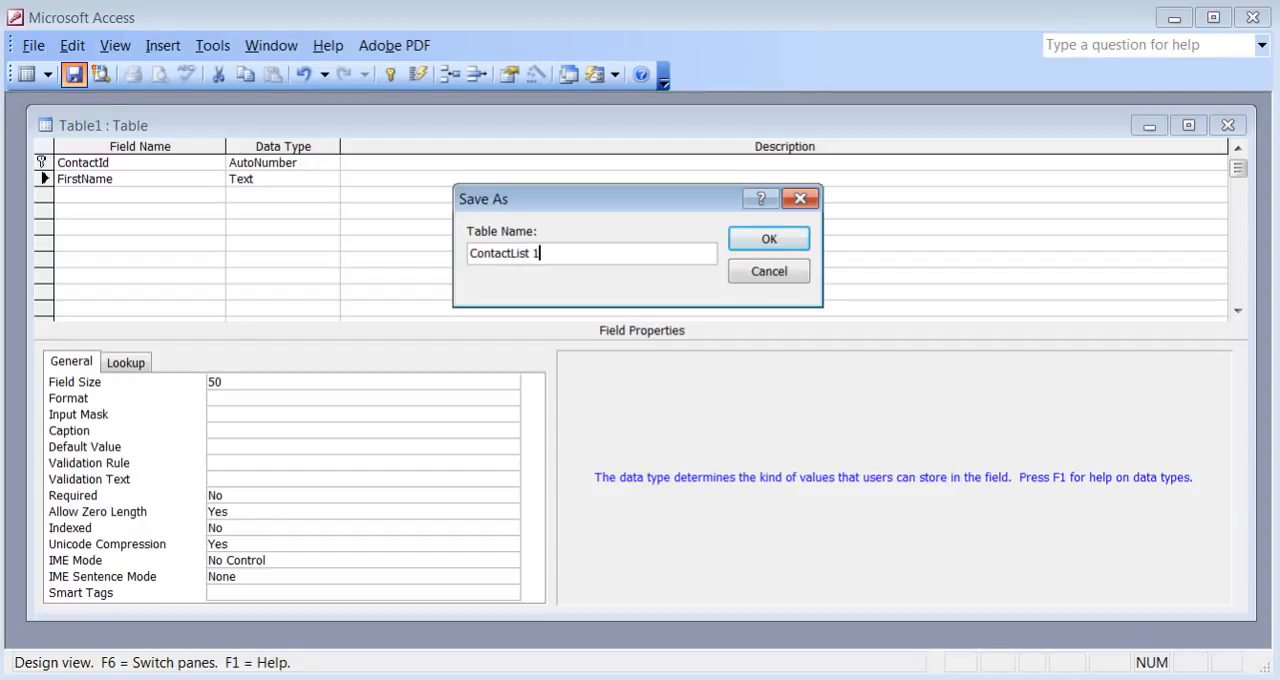
left_click(769, 240)
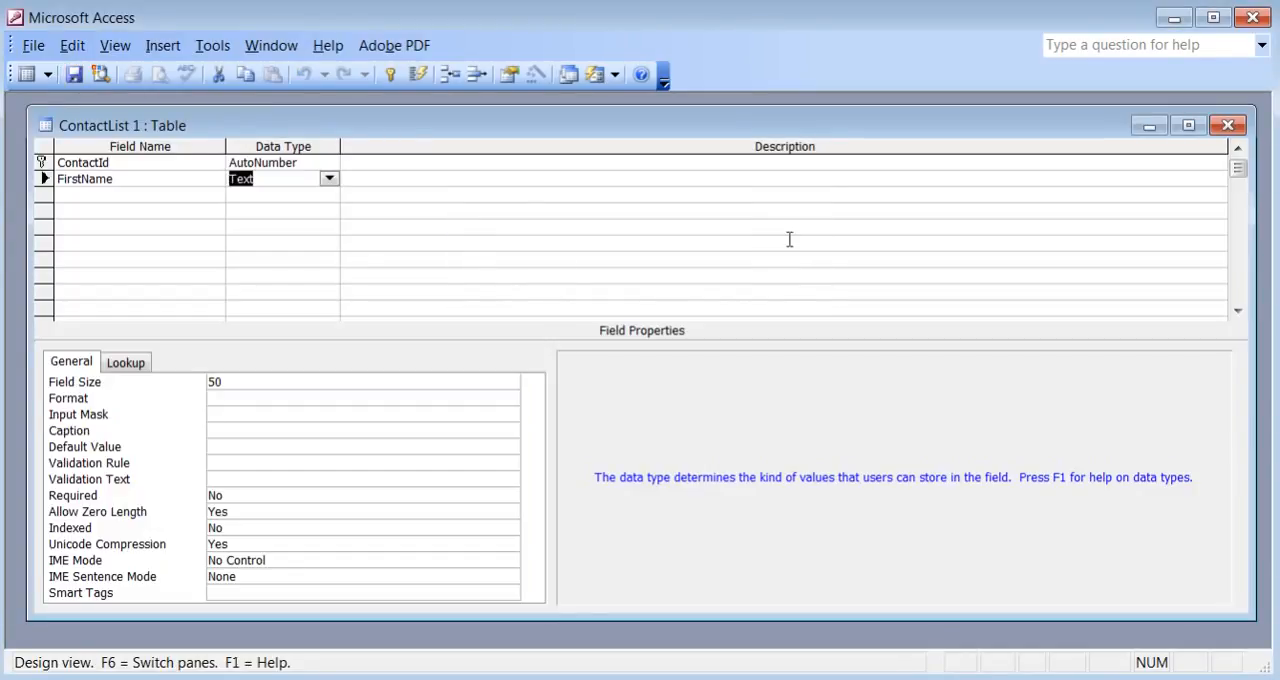
left_click(27, 75)
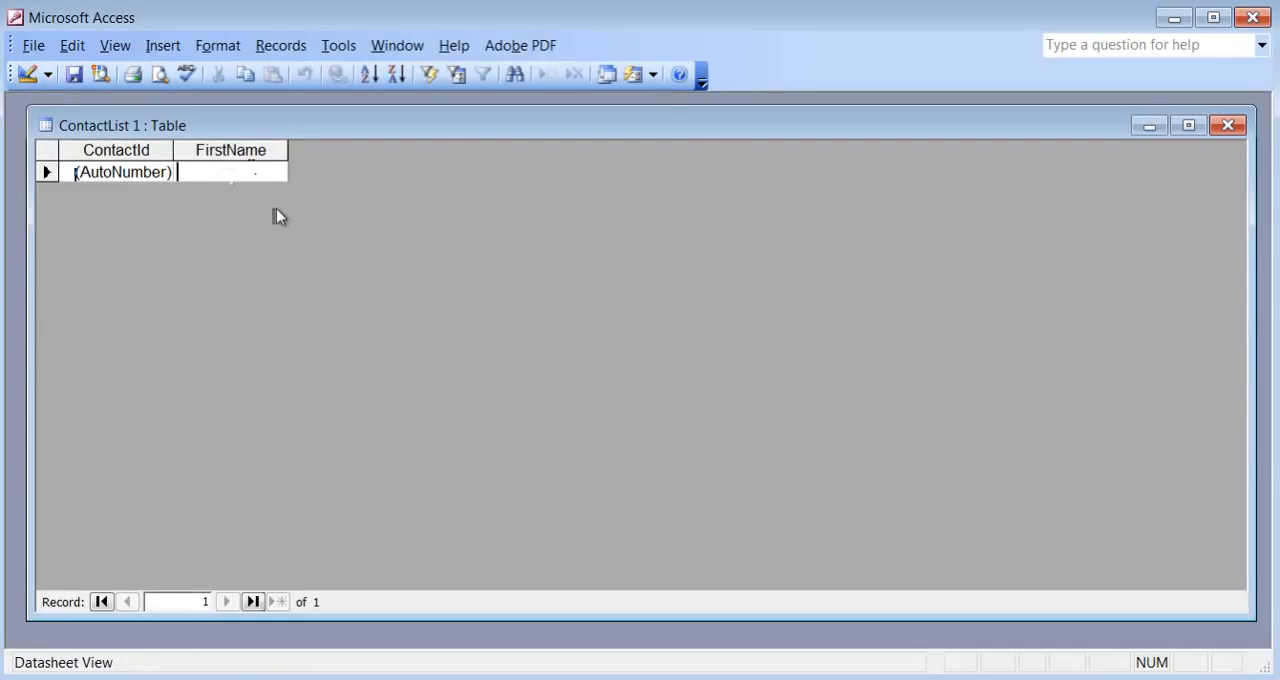
Return the table to Design View and add a LastName field with the Text data type below FirstName.
left_click(27, 74)
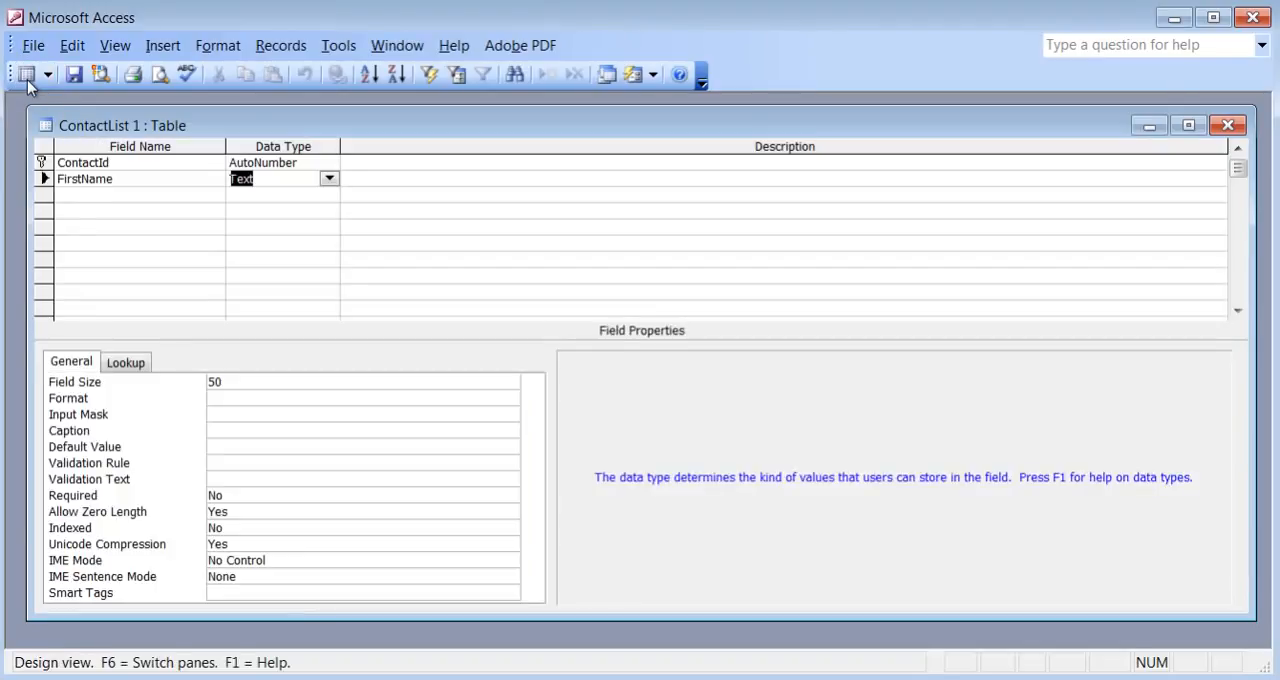
left_click(151, 193)
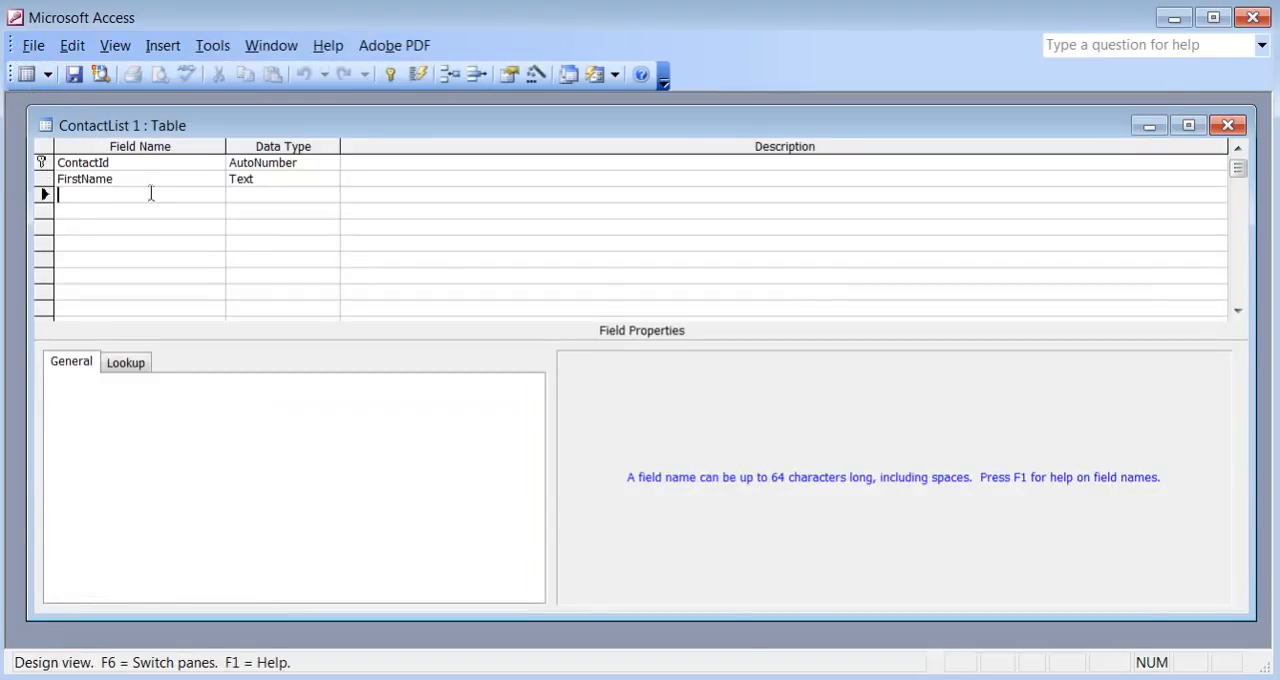
type("LastName")
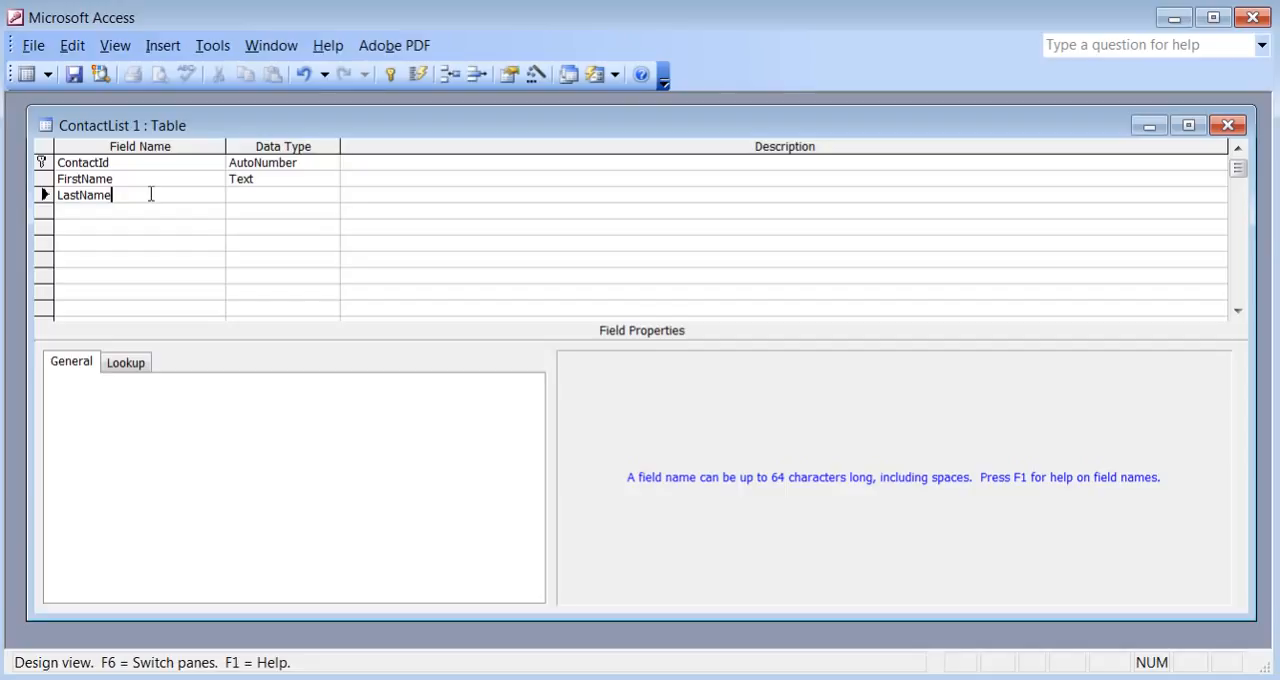
key("Left")
key("Left")
key("Left")
key("BackSpace")
key("End")
key("Tab")
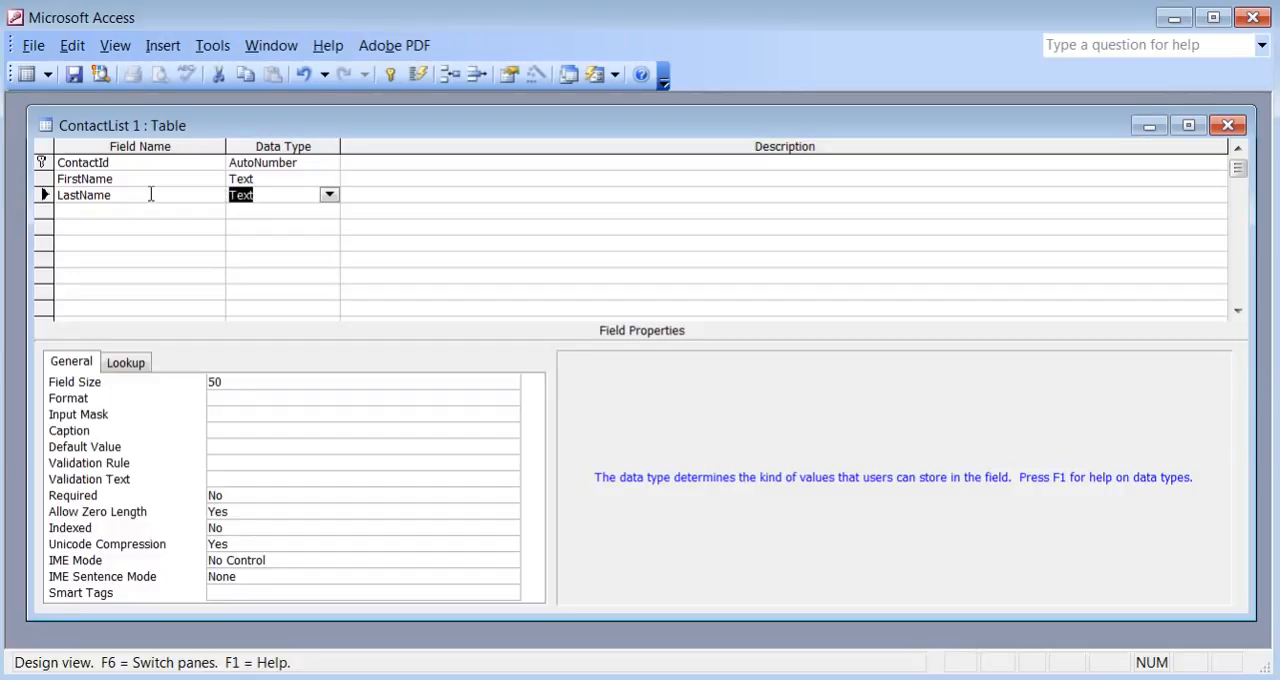
Add a TelNumber field below LastName and give it the Number data type.
key("Tab")
key("Tab")
type("TelNumber")
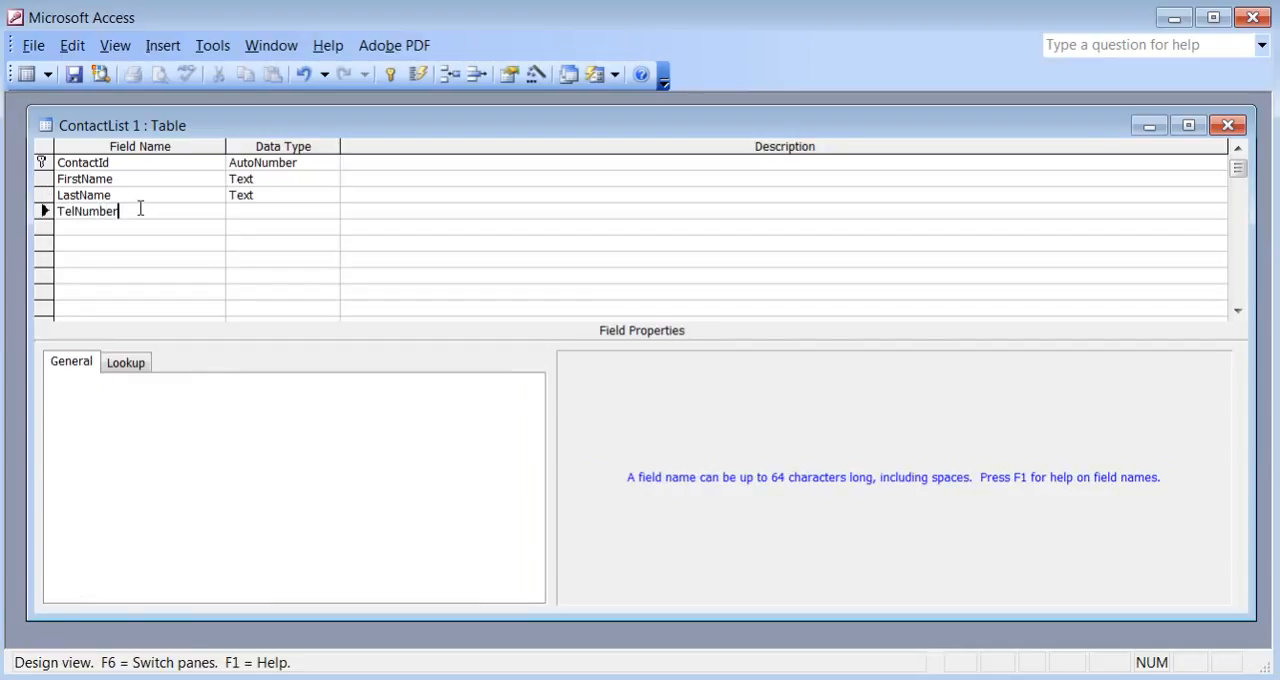
key("Tab")
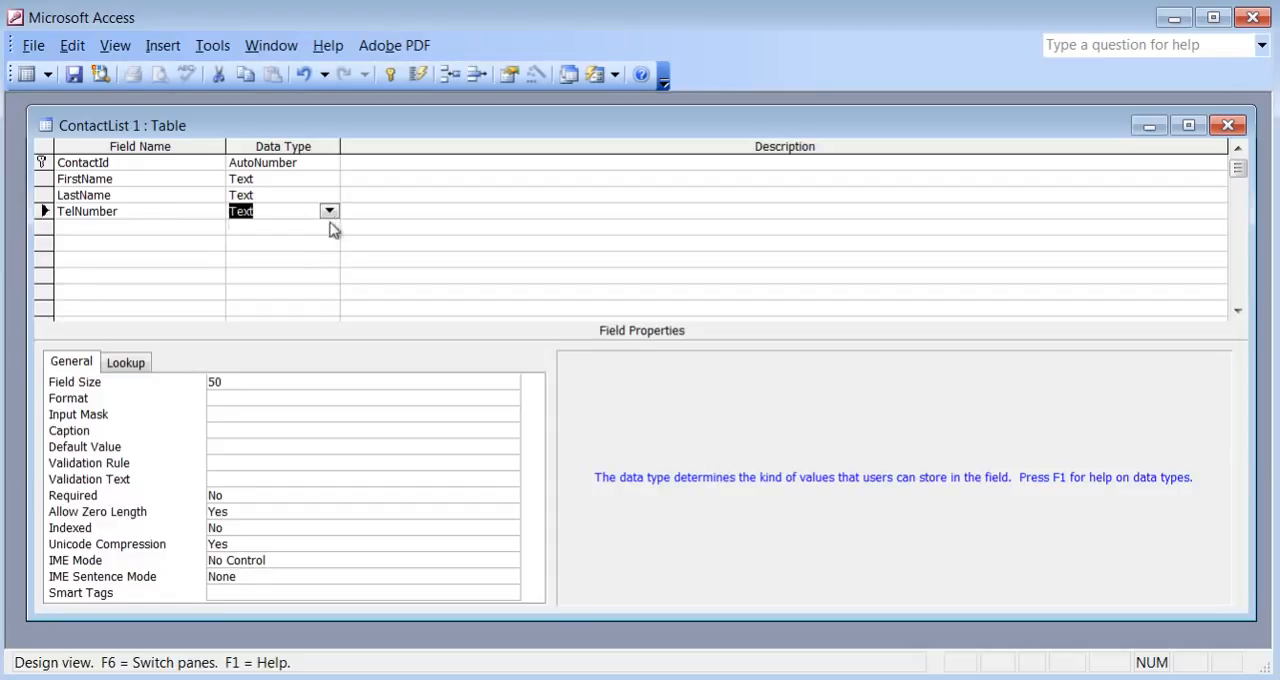
left_click(330, 213)
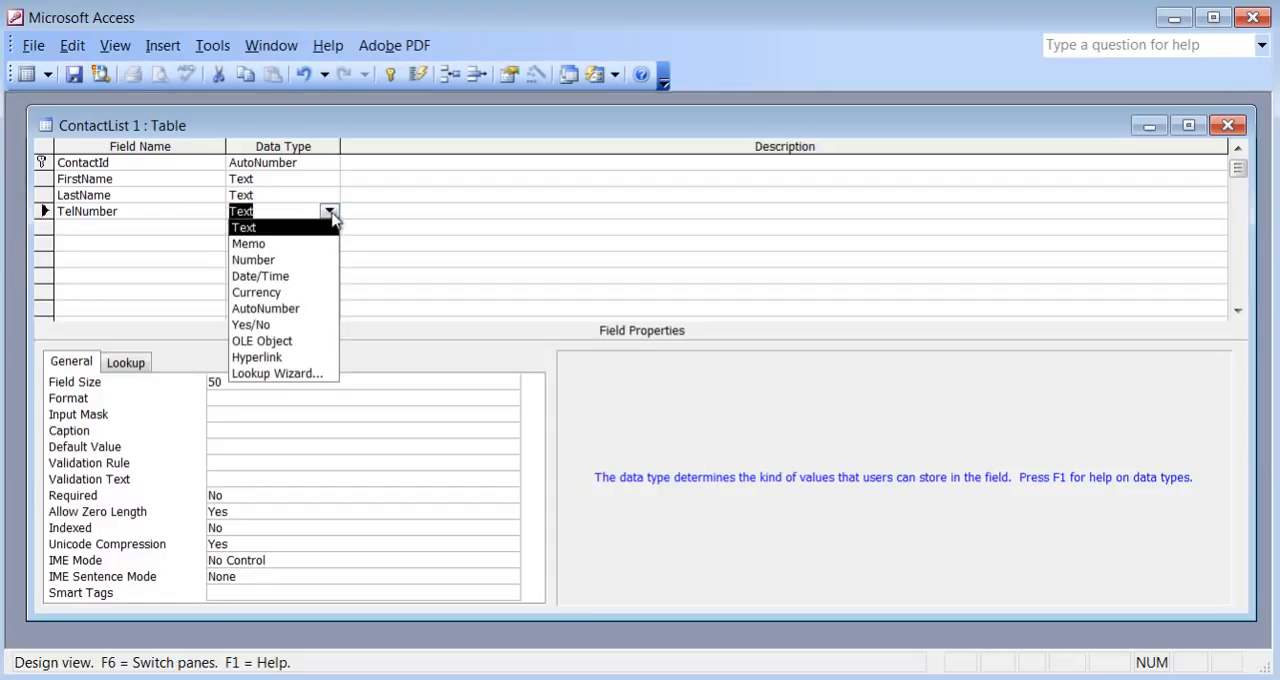
left_click(303, 259)
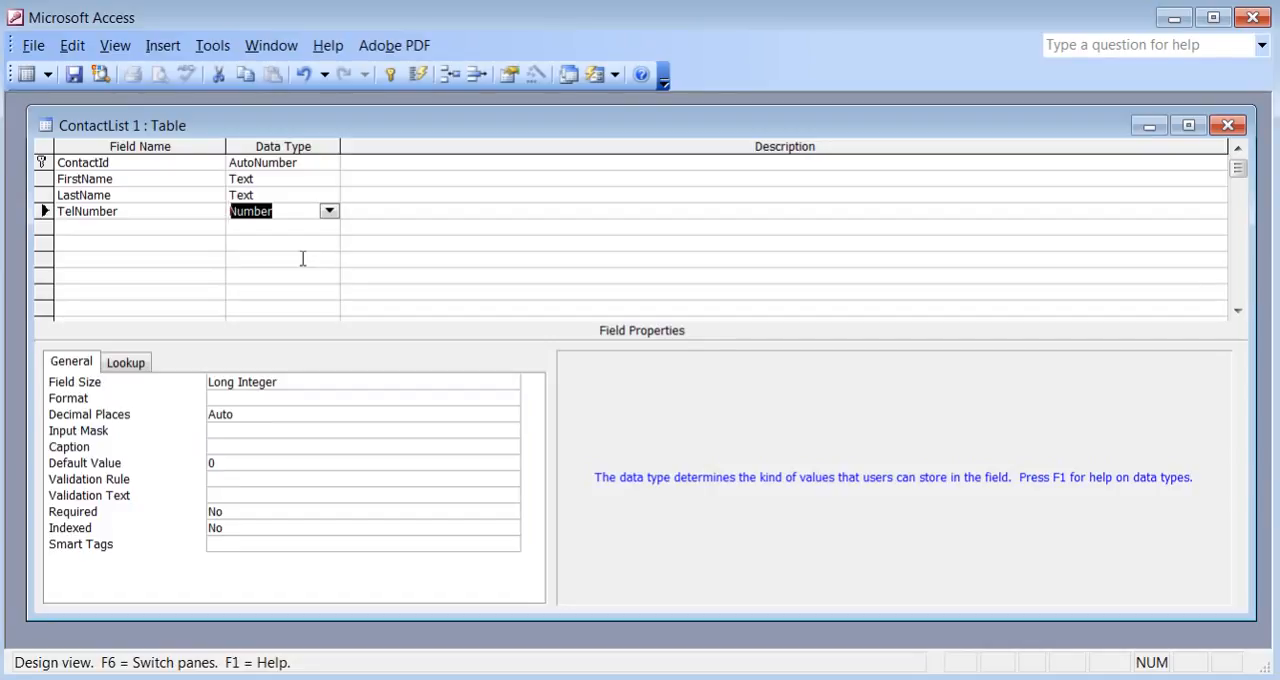
left_click(416, 212)
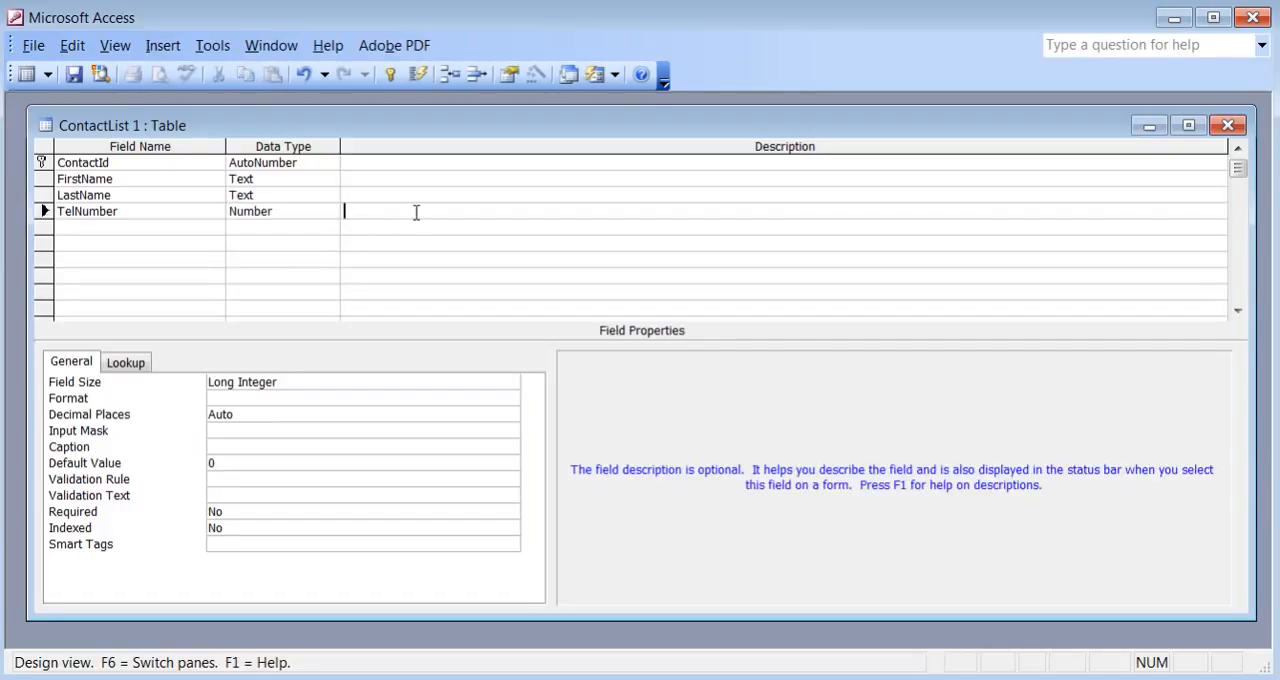
type("9")
key("BackSpace")
type("(416")
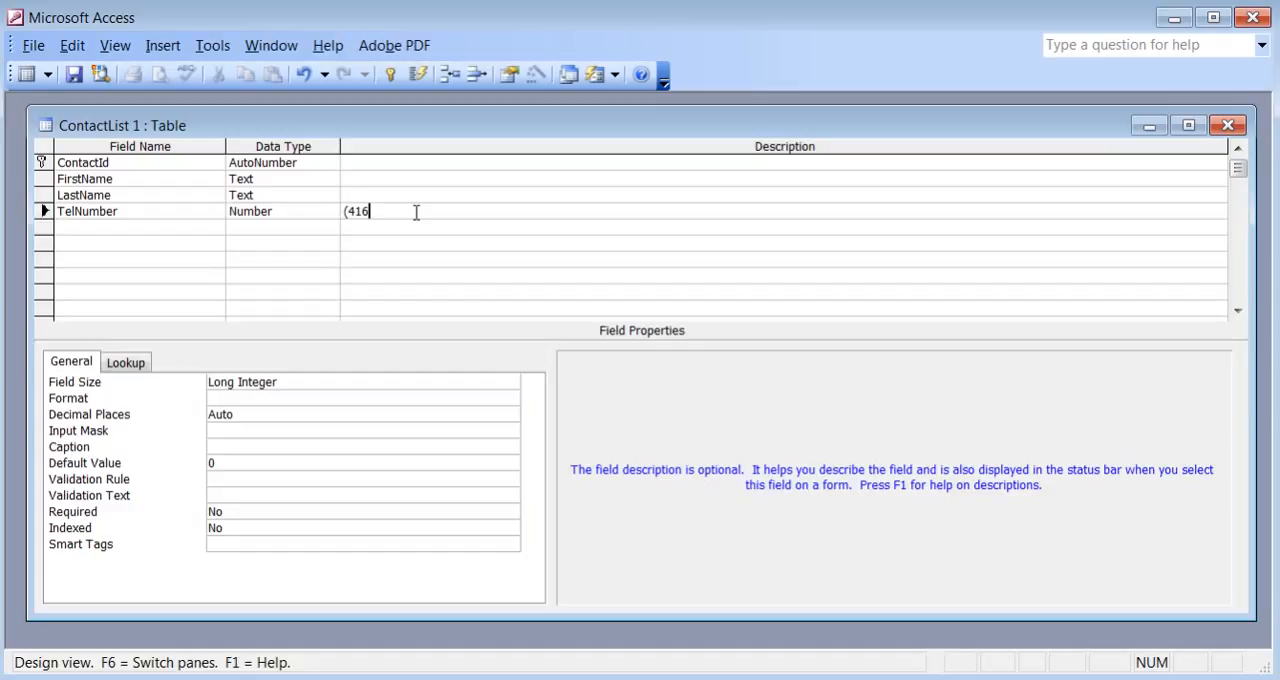
type(") 123-4567")
key("BackSpace")
key("BackSpace")
key("BackSpace")
key("Left")
key("BackSpace")
key("Left")
key("Left")
key("Left")
key("Left")
key("BackSpace")
key("Left")
key("Left")
key("Left")
key("BackSpace")
key("Escape")
Change the TelNumber field's data type to Text.
left_click(318, 211)
left_click(329, 212)
left_click(317, 226)
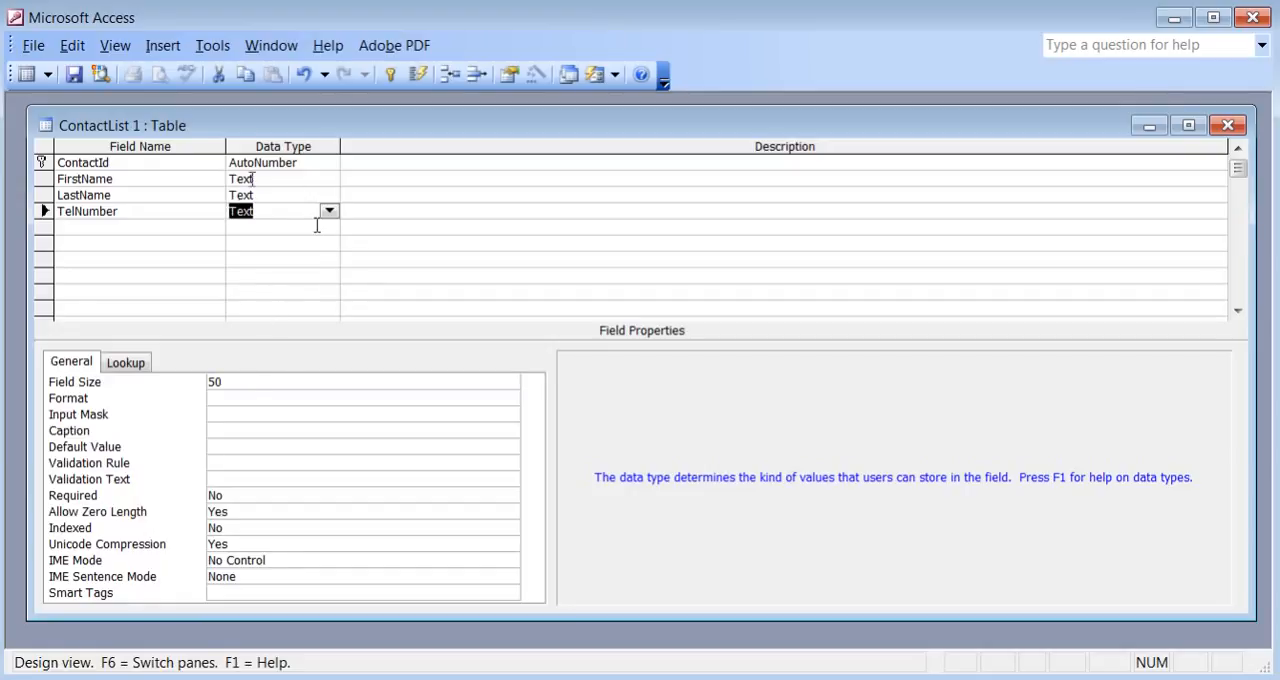
Save the table and apply the Phone Number input mask to the TelNumber field with the Input Mask Wizard.
left_click(228, 416)
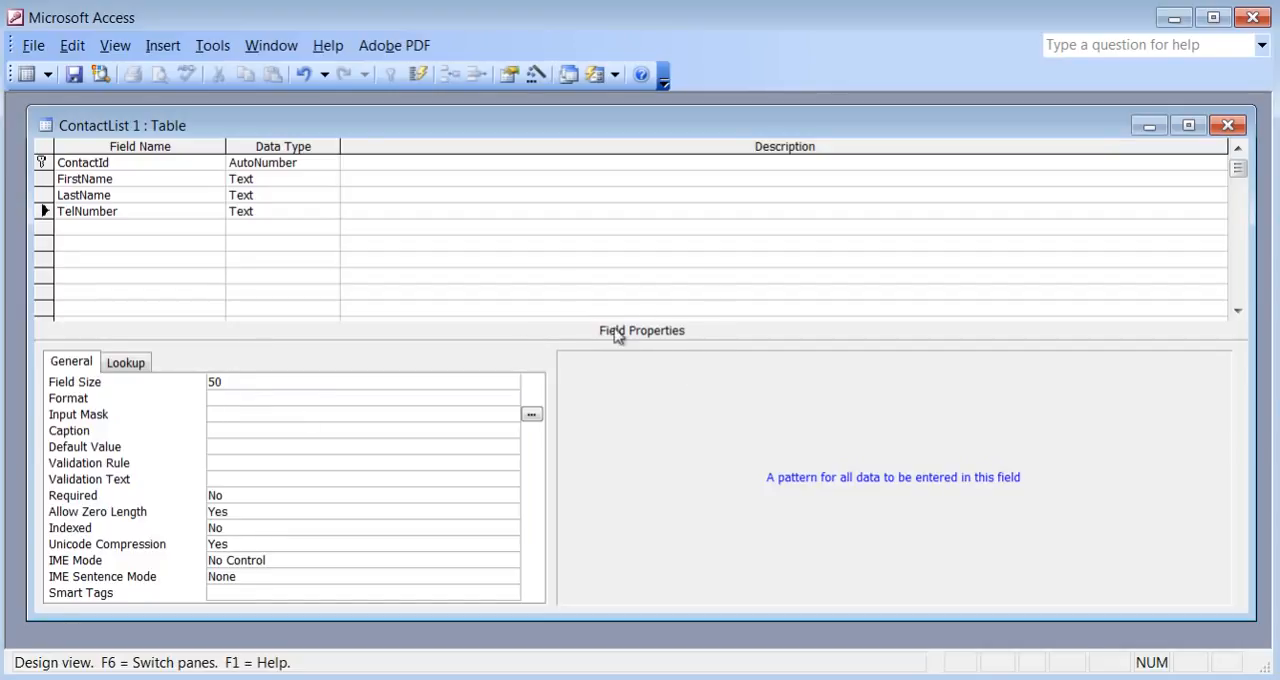
left_click(132, 196)
left_click(132, 179)
left_click(146, 163)
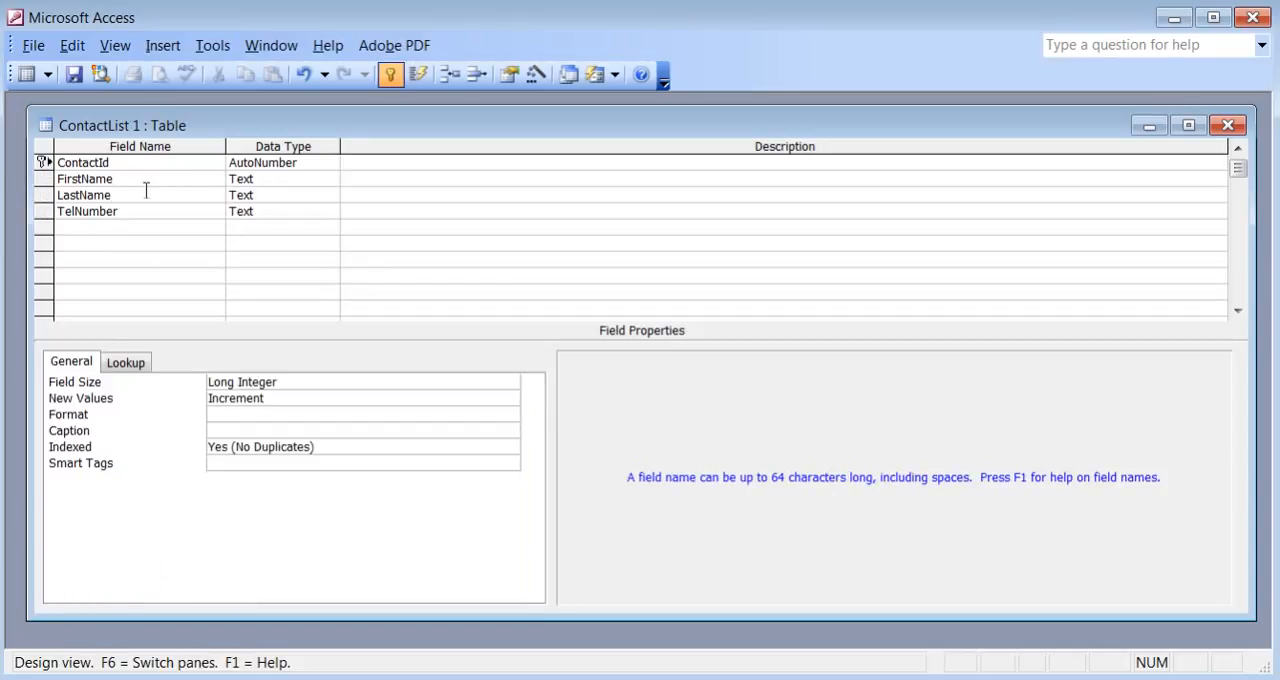
left_click(144, 211)
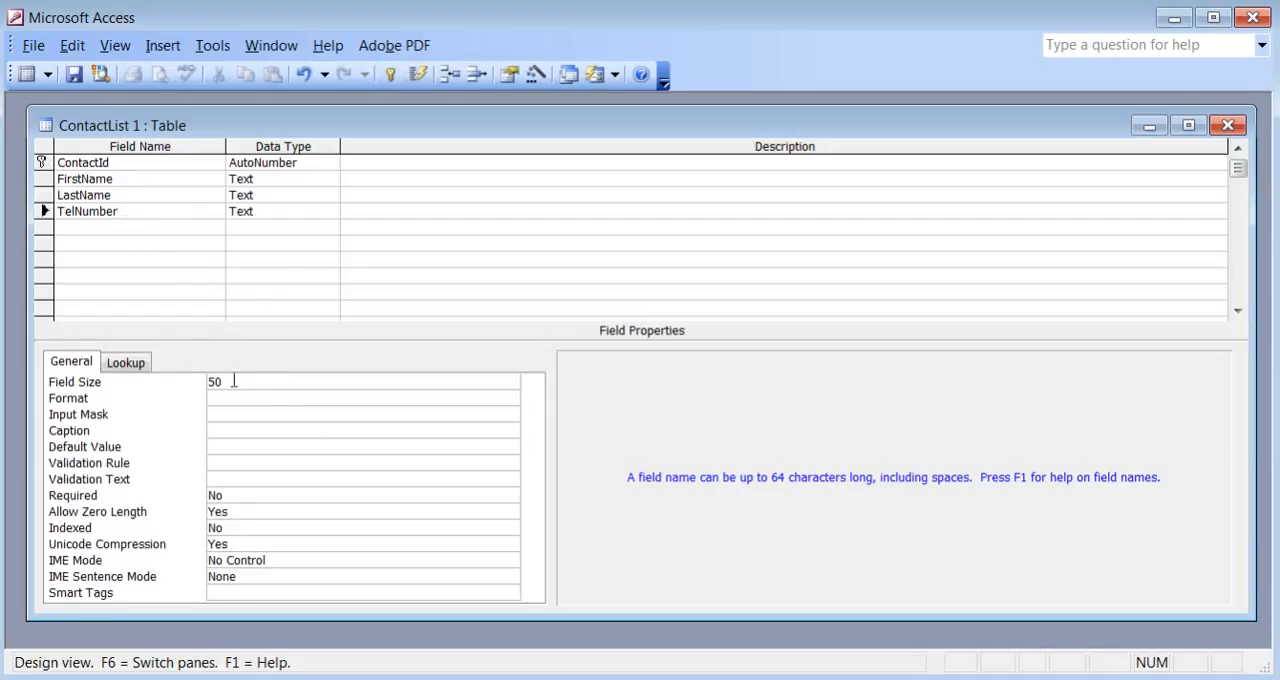
left_click(229, 414)
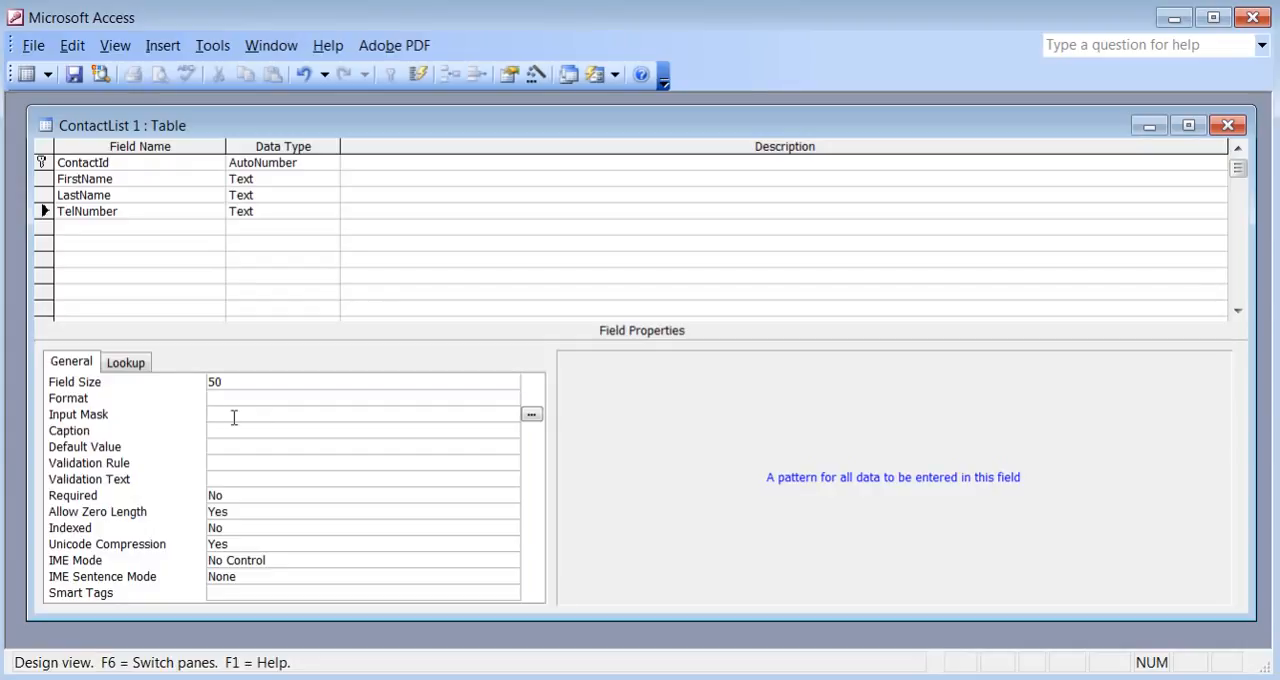
left_click(531, 414)
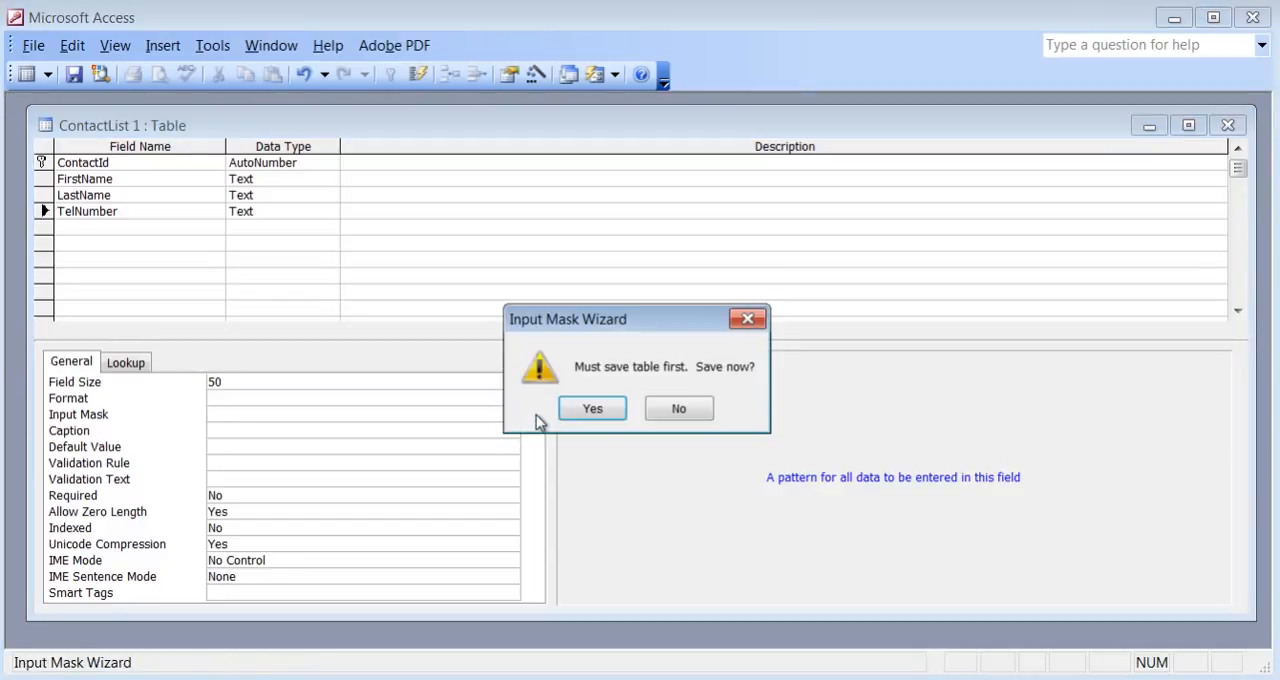
left_click(592, 411)
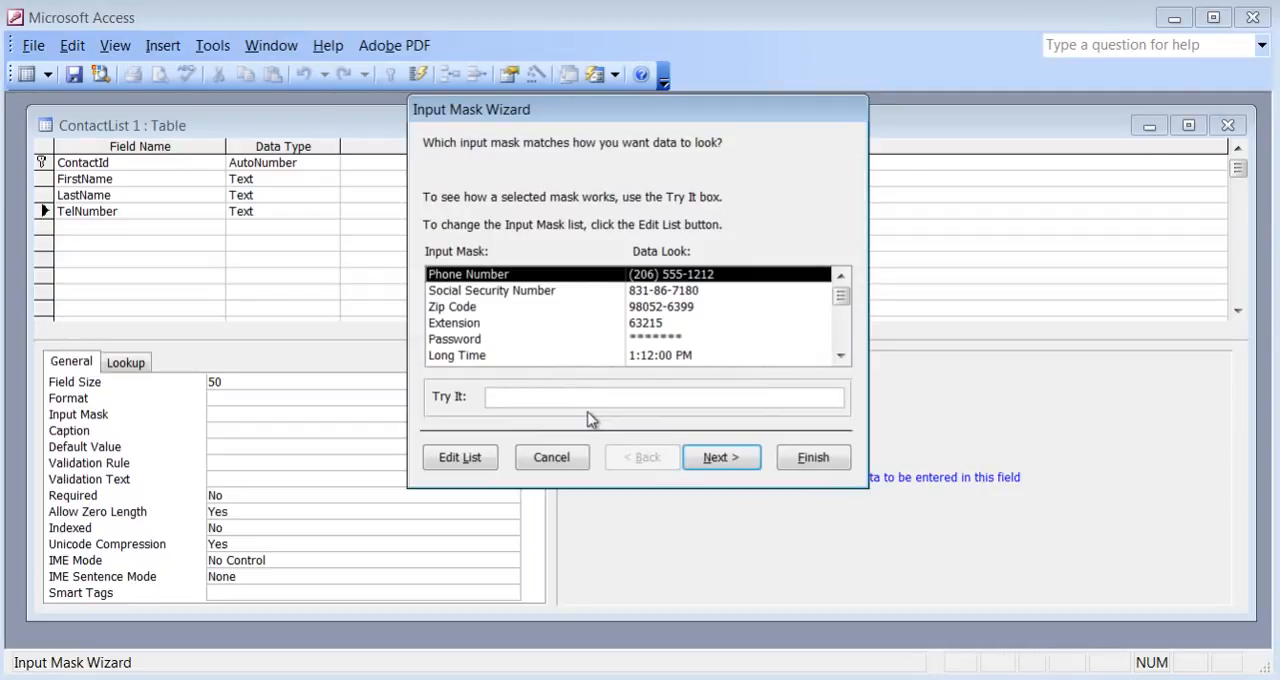
left_click(480, 310)
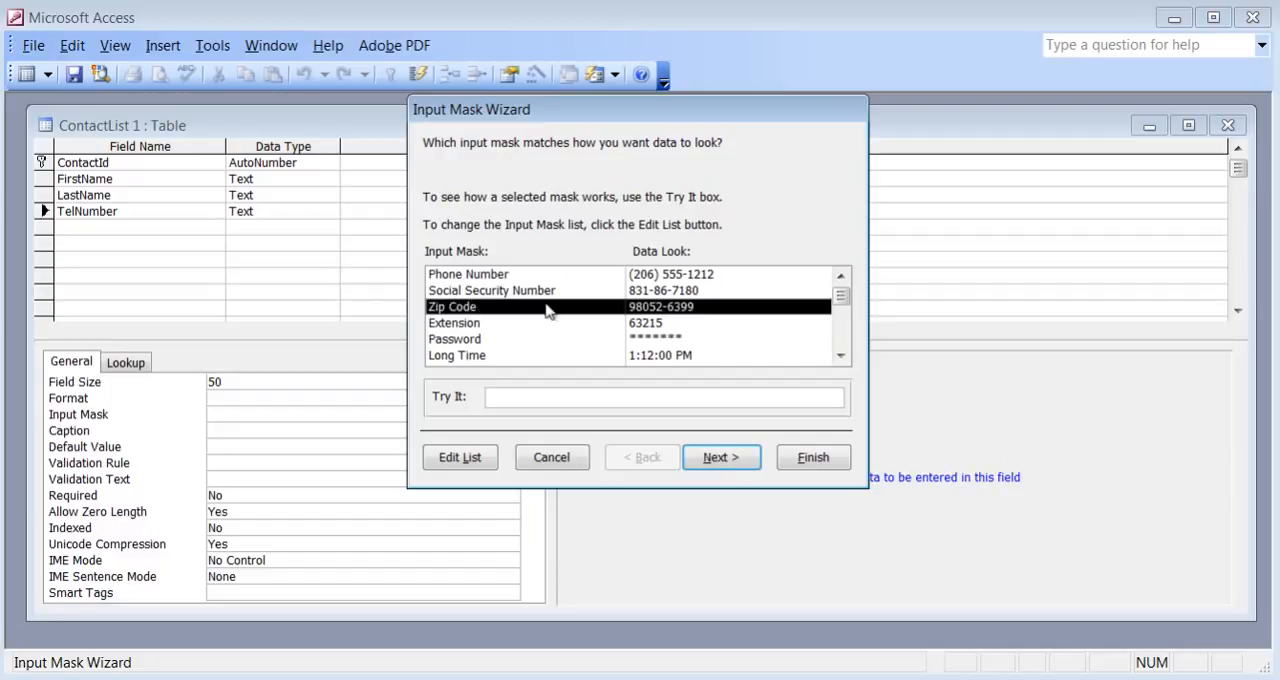
left_click(512, 279)
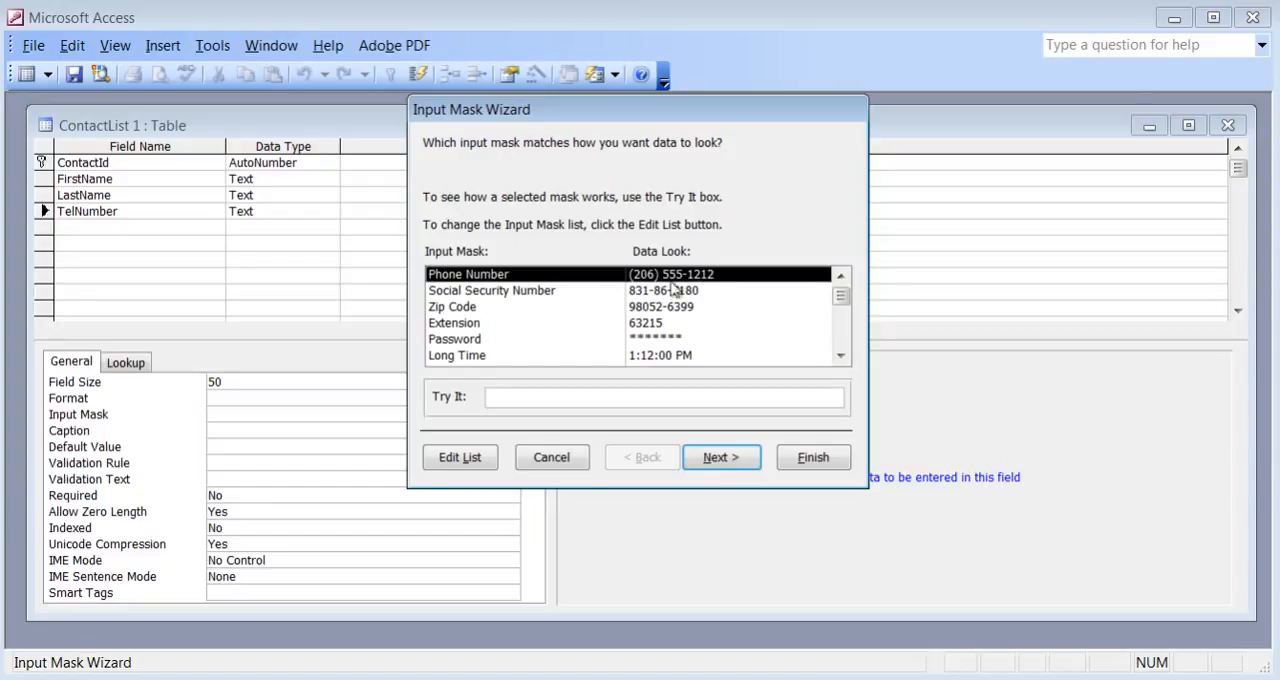
left_click(813, 458)
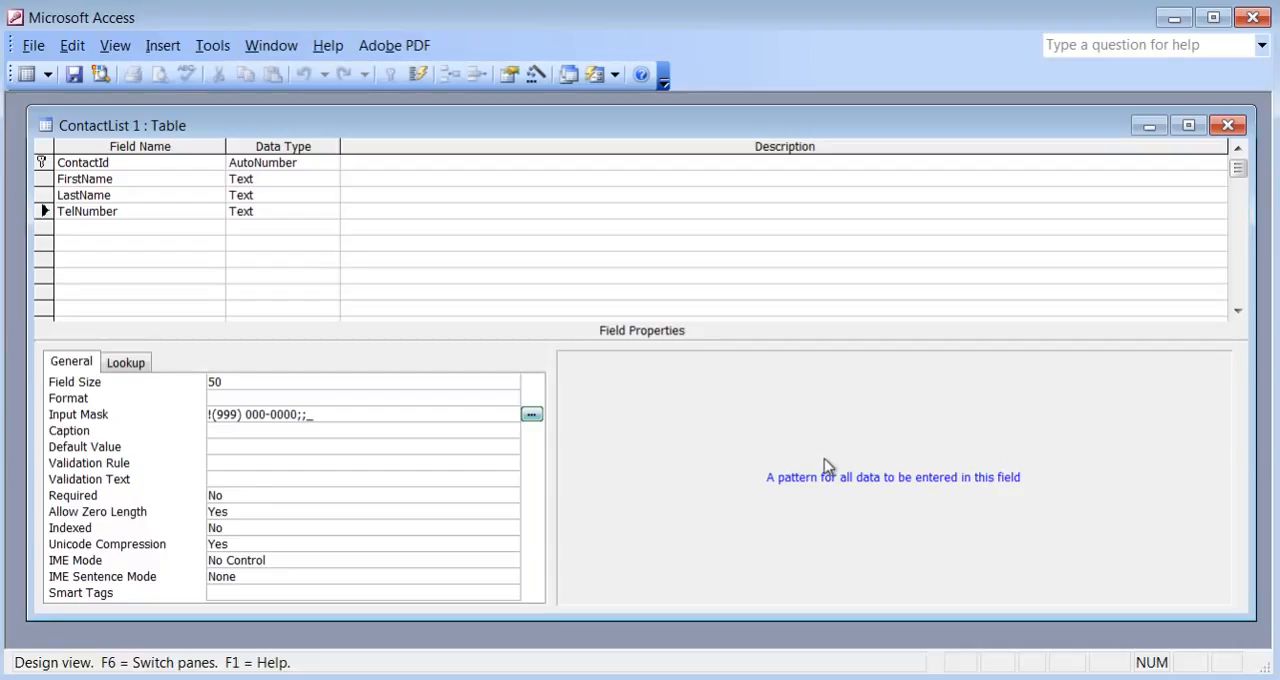
Save the table and, in Datasheet View, enter a first record with the contact's first name, last name and telephone number.
left_click(72, 79)
left_click(34, 78)
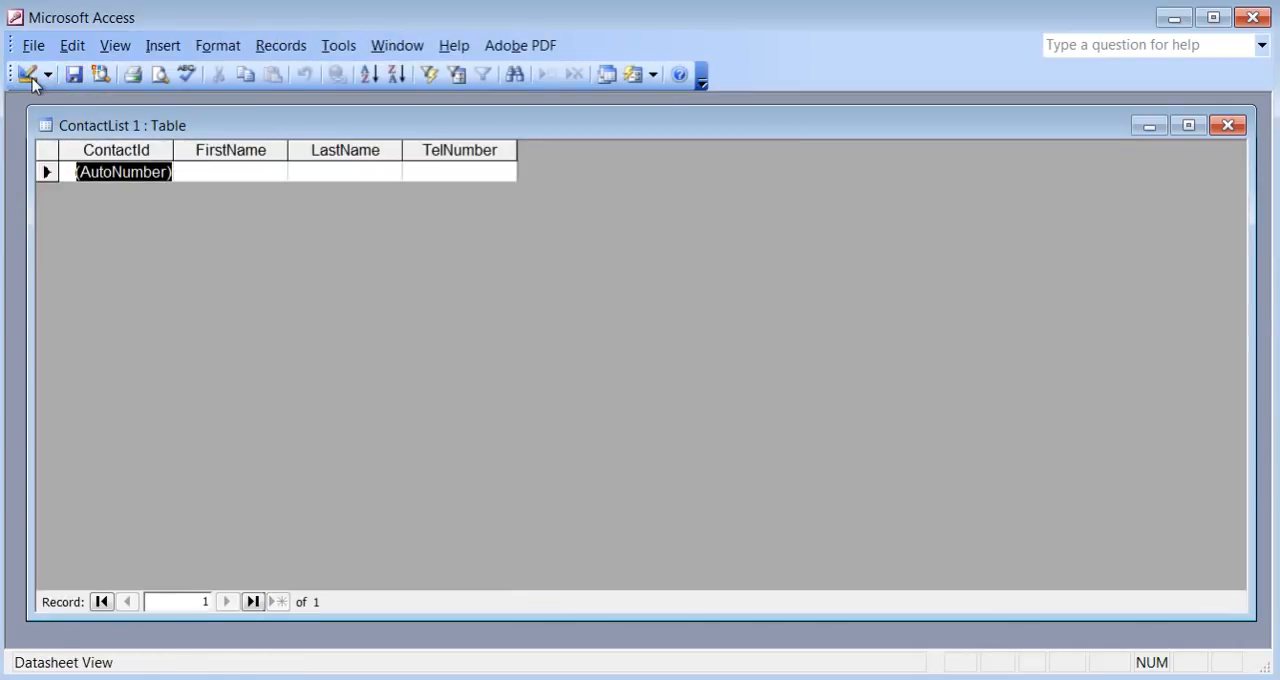
left_click(243, 170)
type("John")
key("Tab")
type("Doe")
key("Tab")
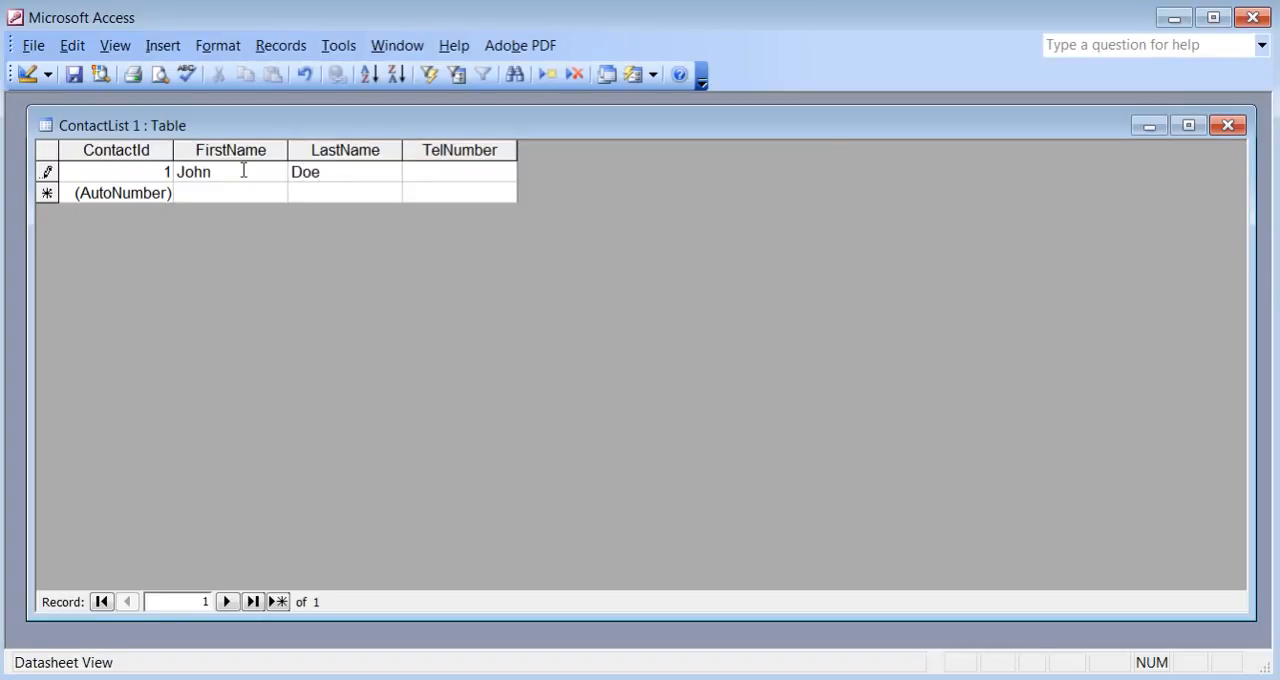
type("416) 123-456")
type("7")
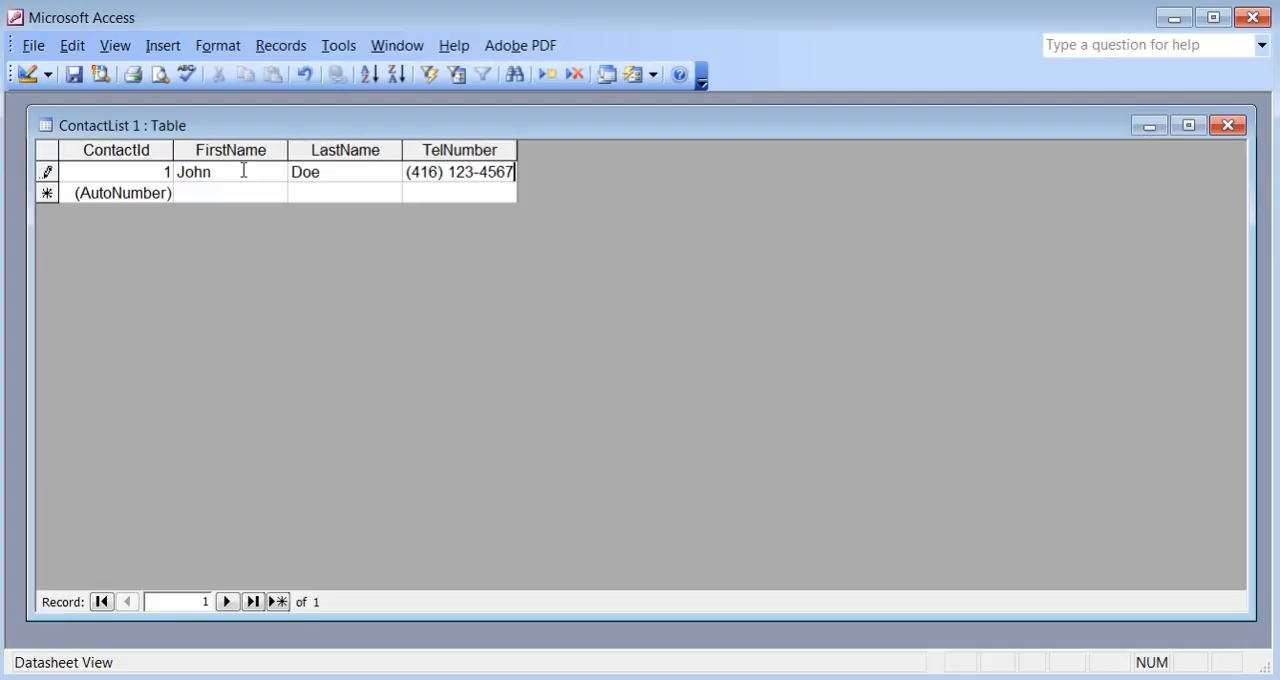
Return to Design View and add a DoB field with the Date/Time data type below TelNumber.
left_click(25, 76)
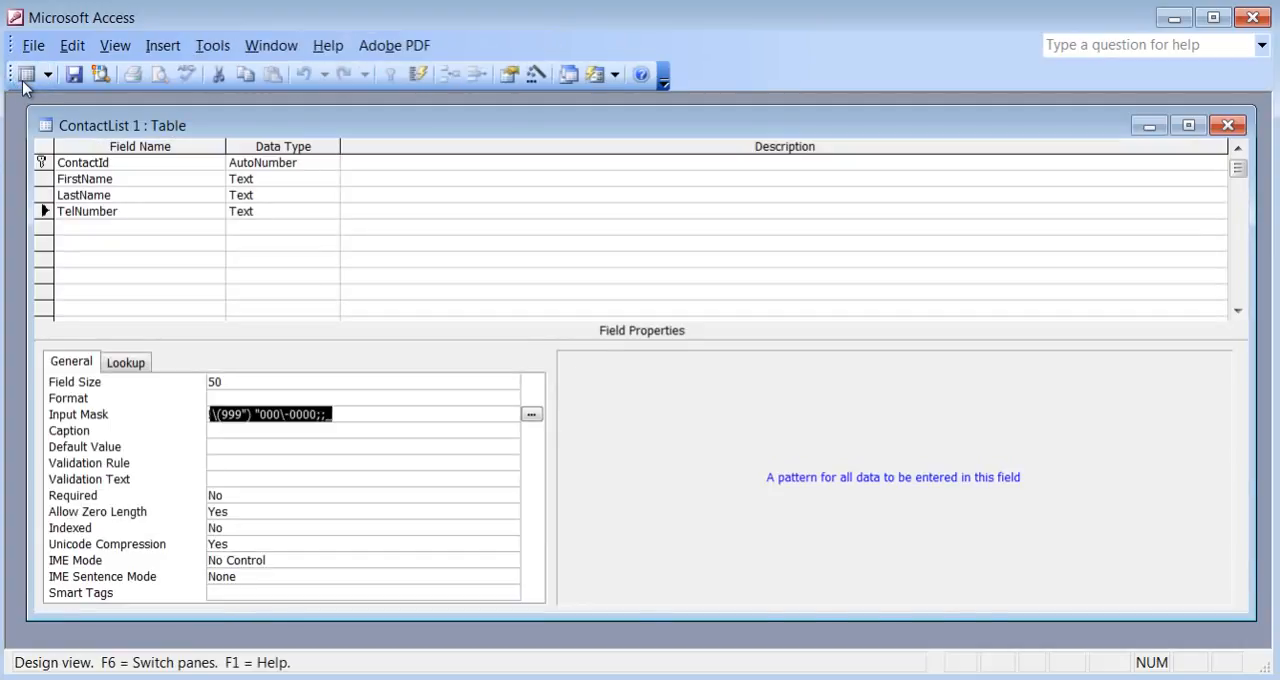
left_click(151, 231)
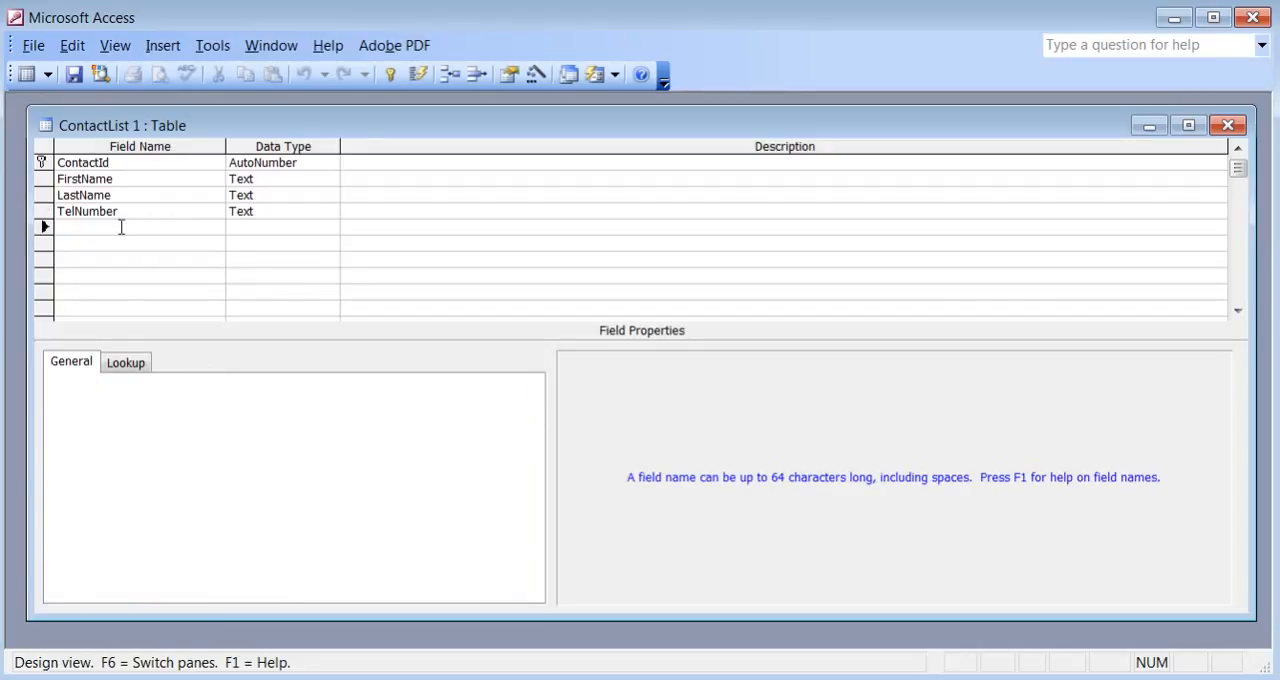
type("DoB")
key("Tab")
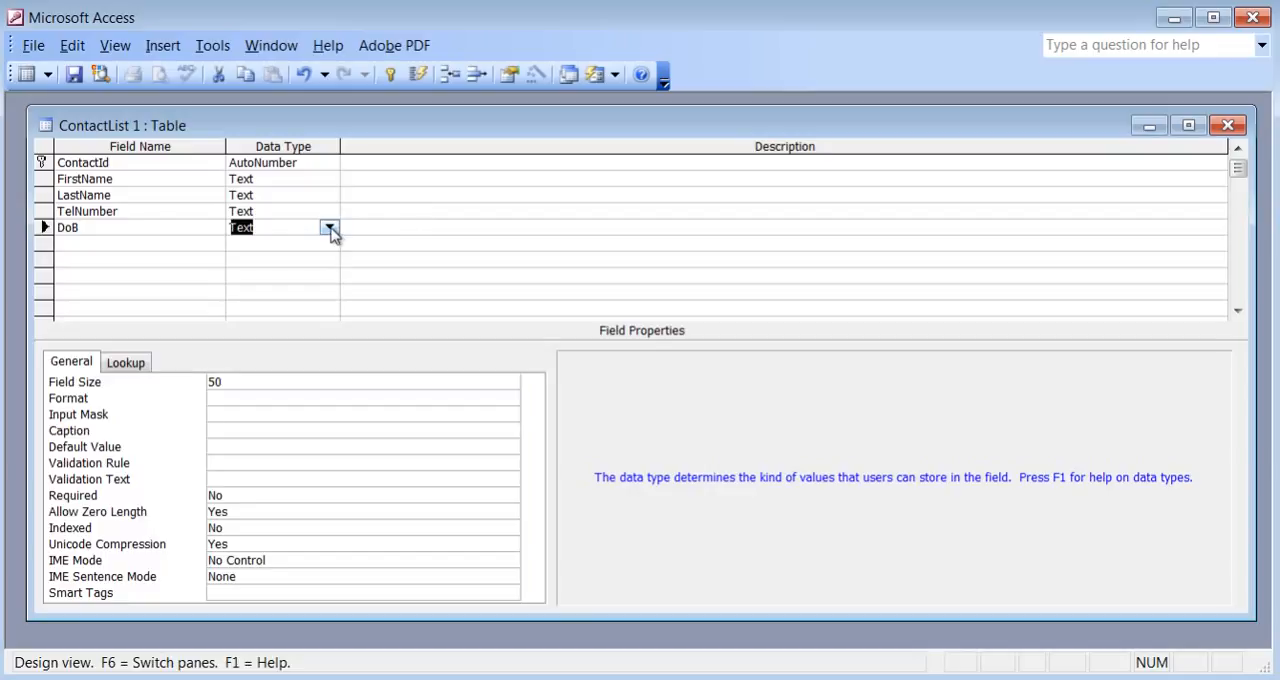
left_click(329, 228)
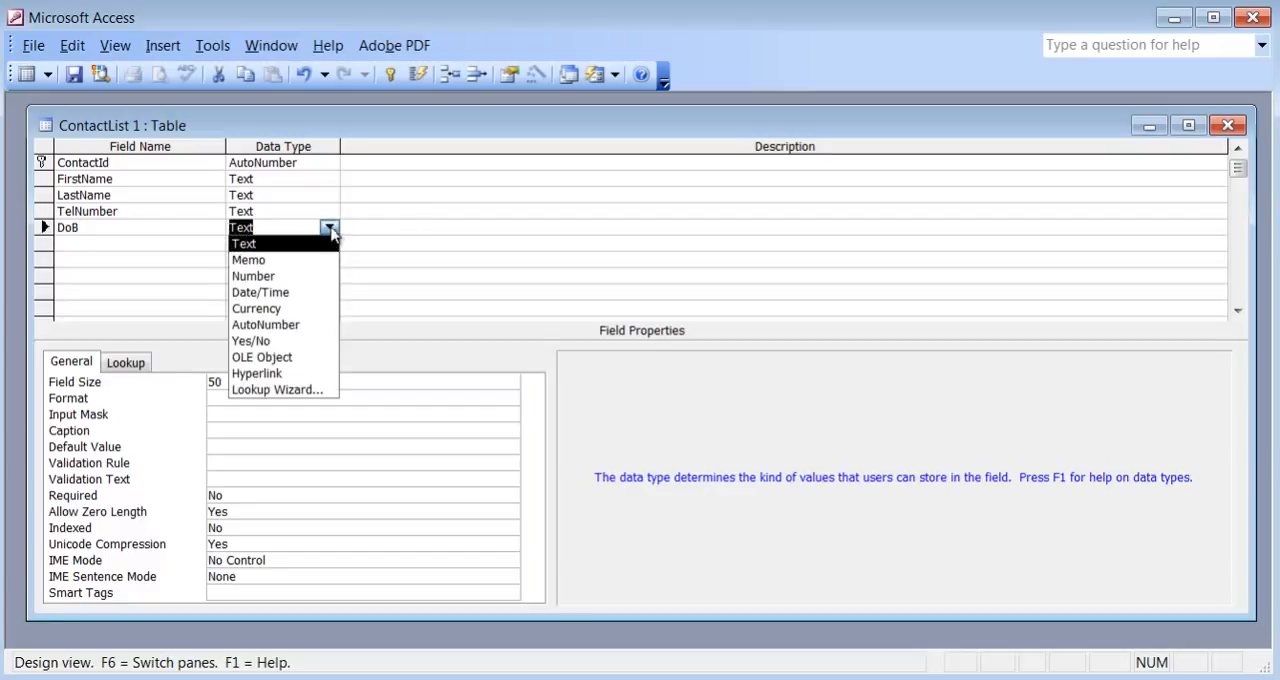
left_click(313, 294)
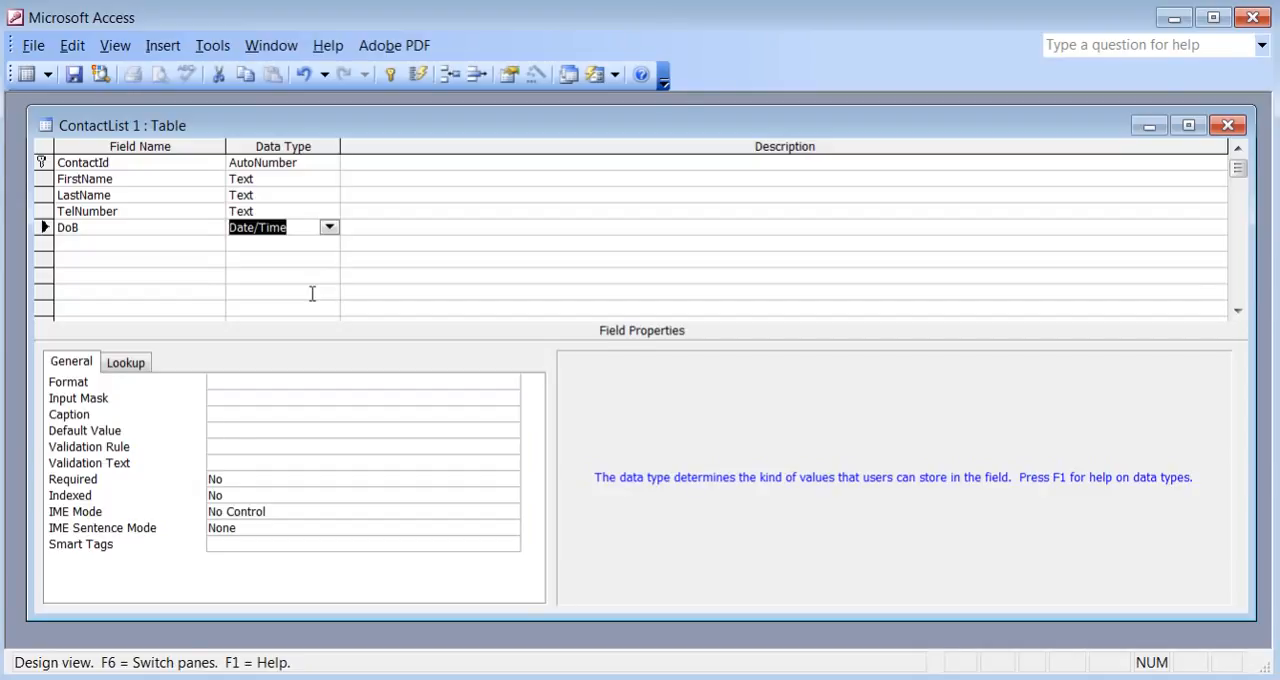
Set the DoB field's display format to Medium Date.
left_click(279, 376)
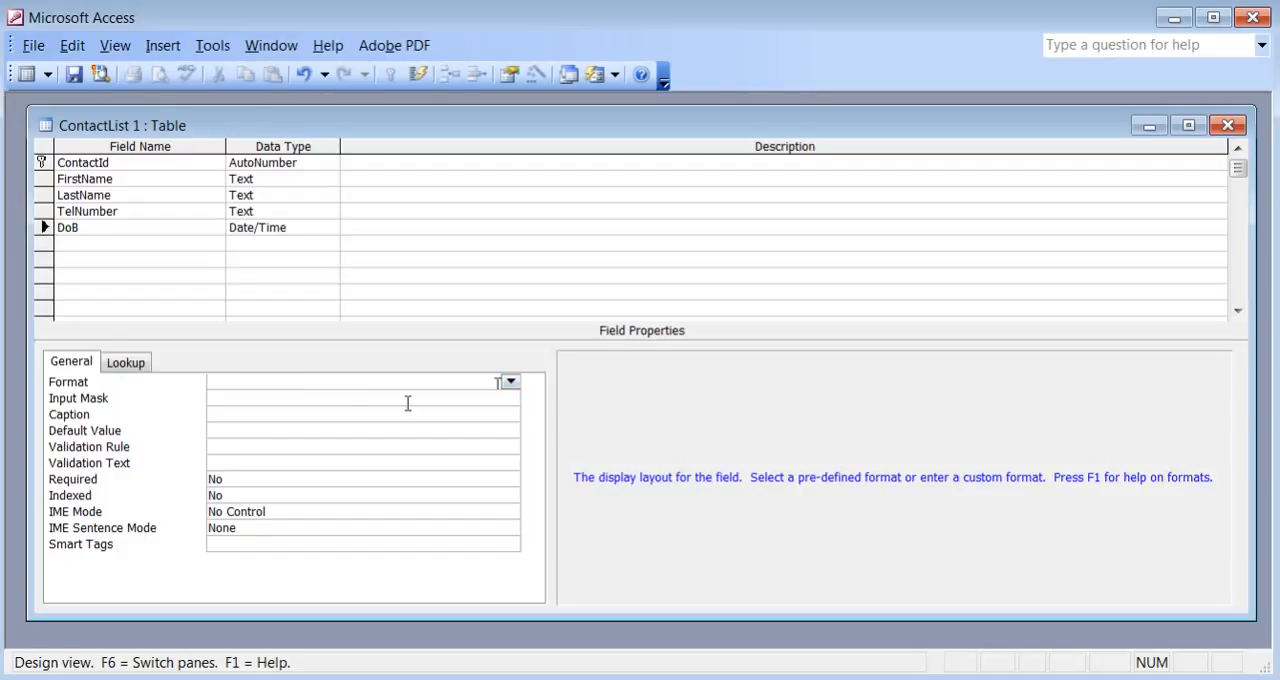
left_click(510, 382)
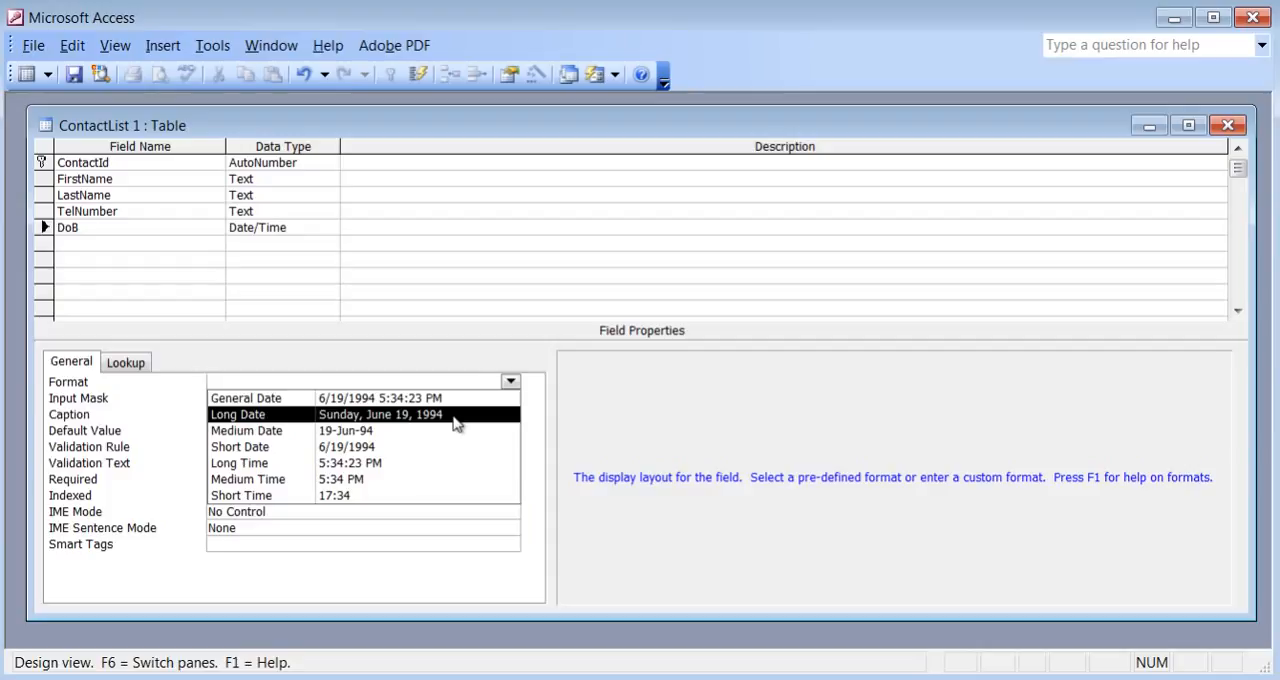
left_click(376, 431)
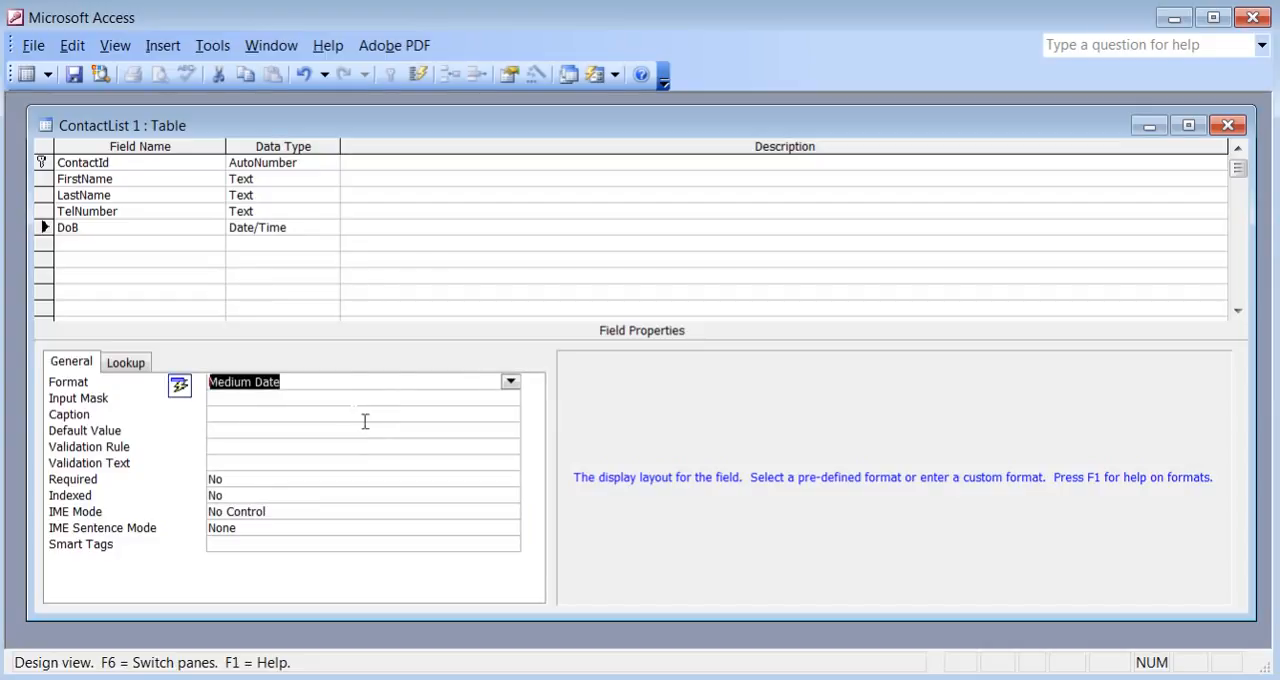
Save the table and choose the Medium Date mask for the DoB field in the Input Mask Wizard.
key("Tab")
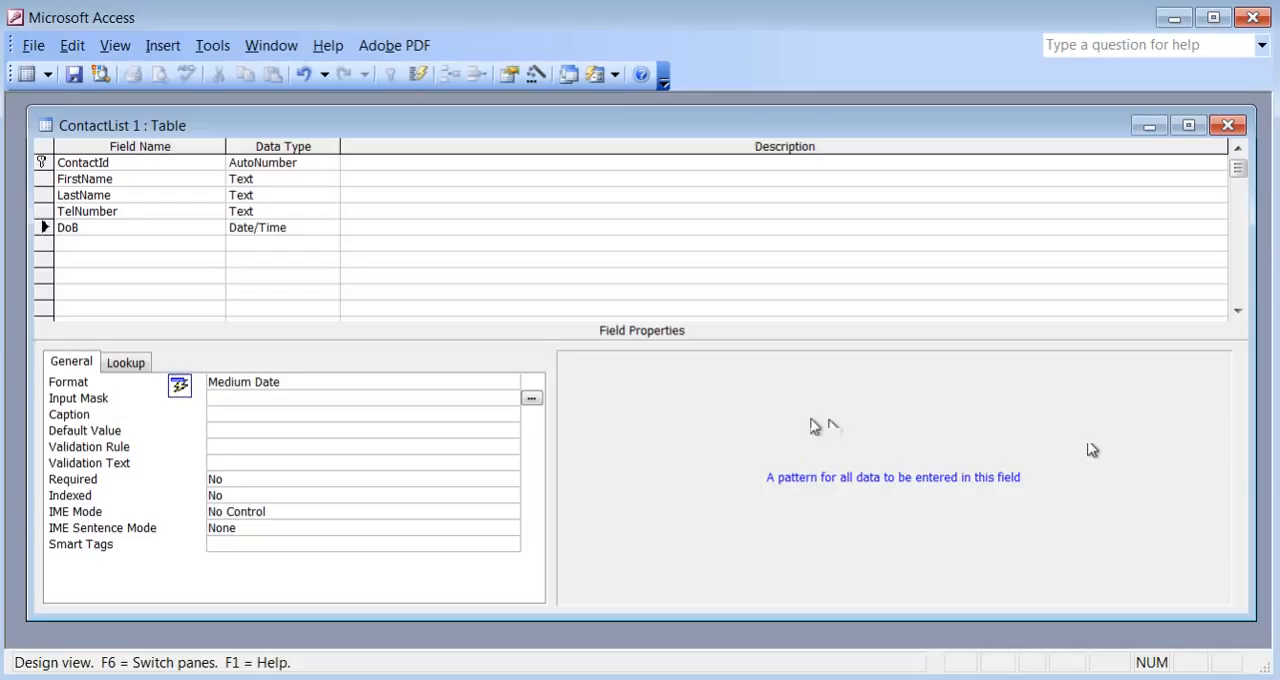
left_click(531, 400)
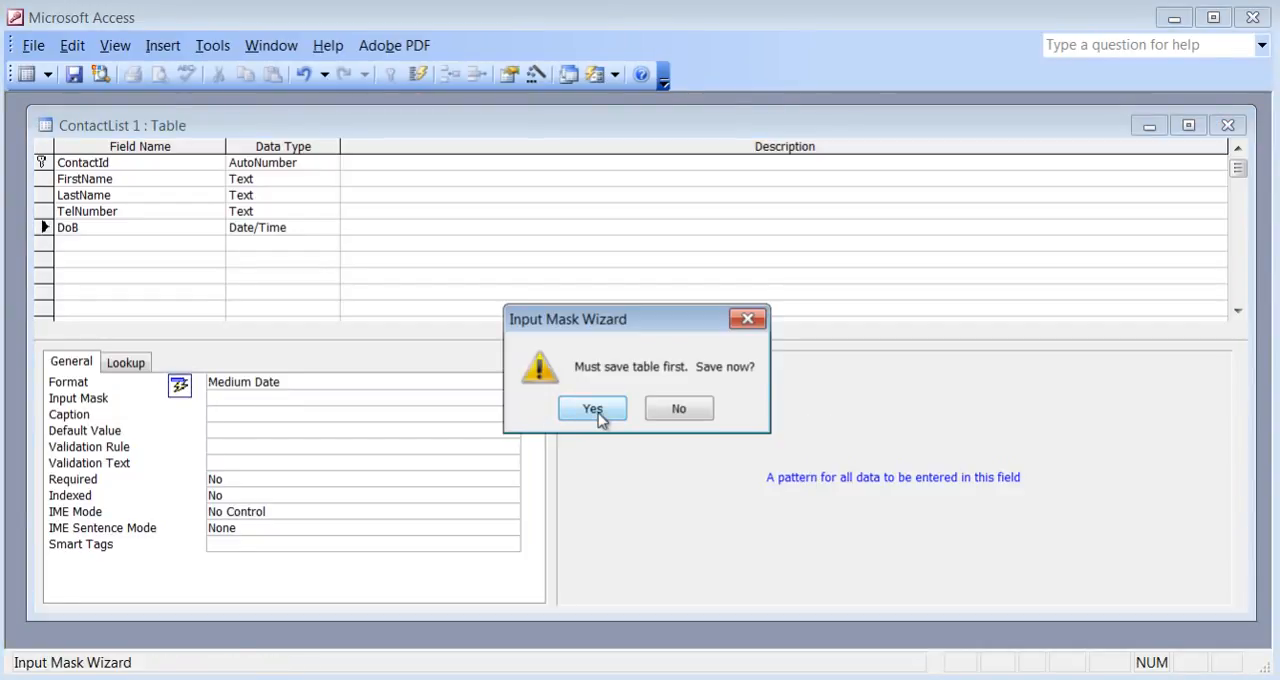
left_click(593, 409)
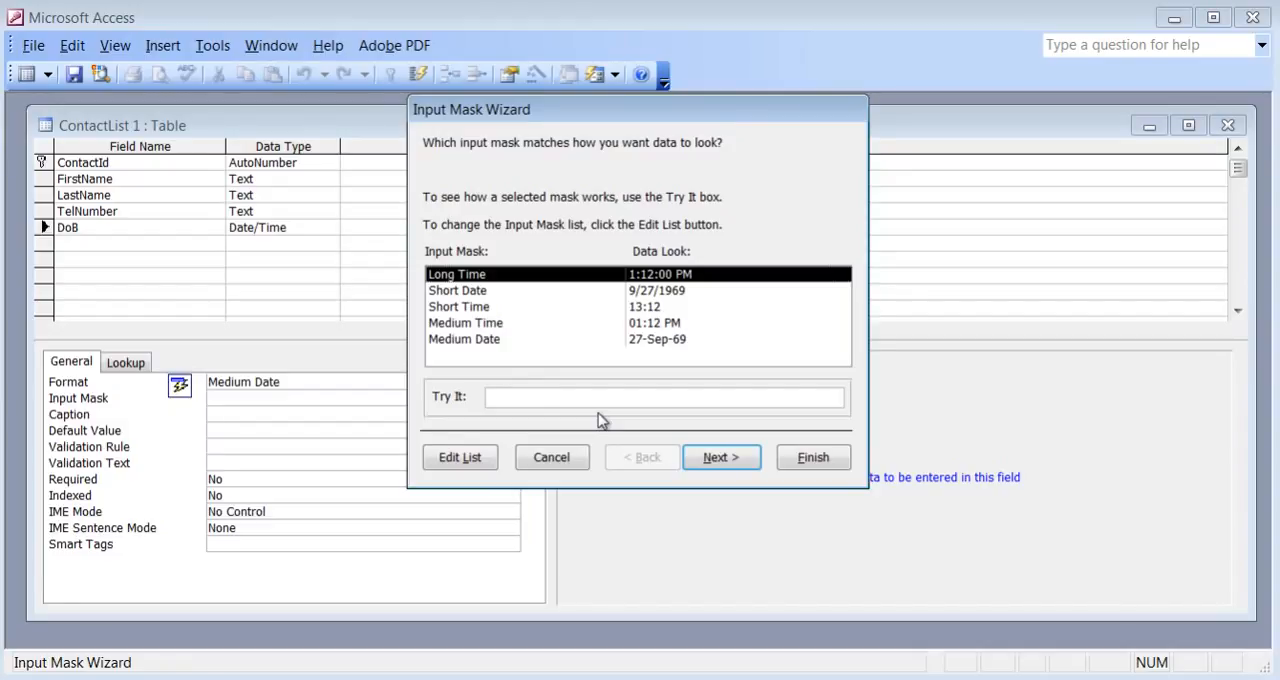
left_click(486, 293)
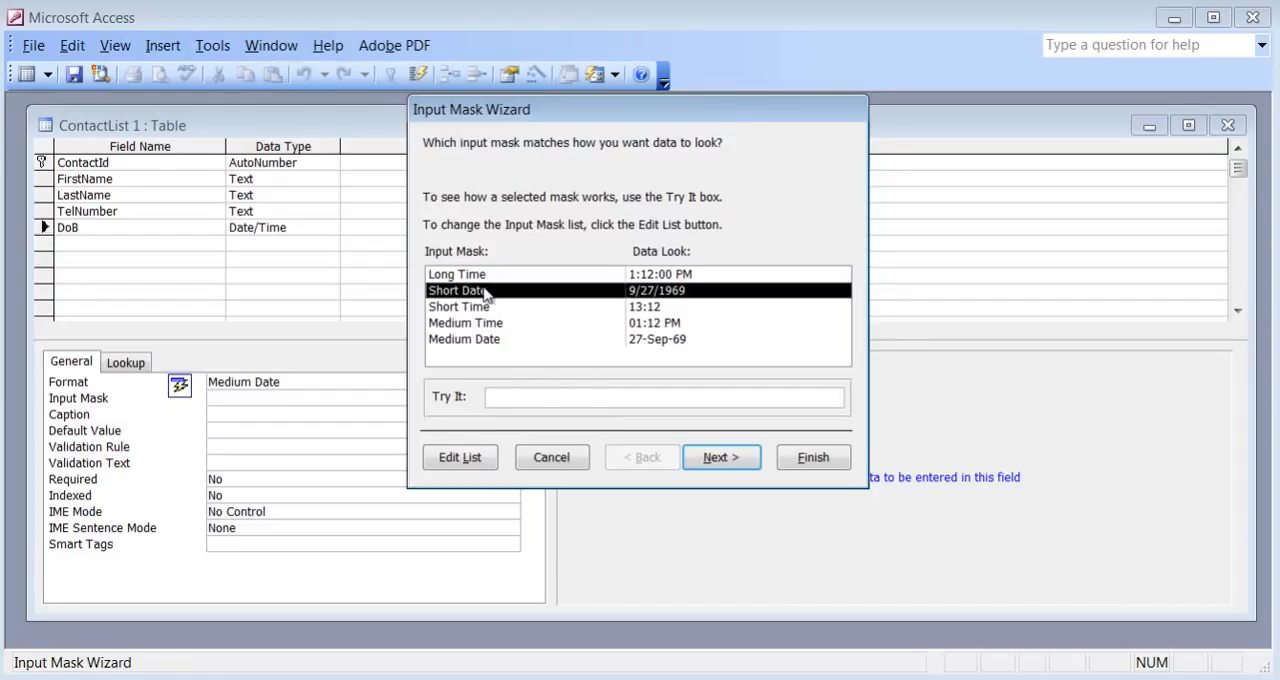
left_click(491, 341)
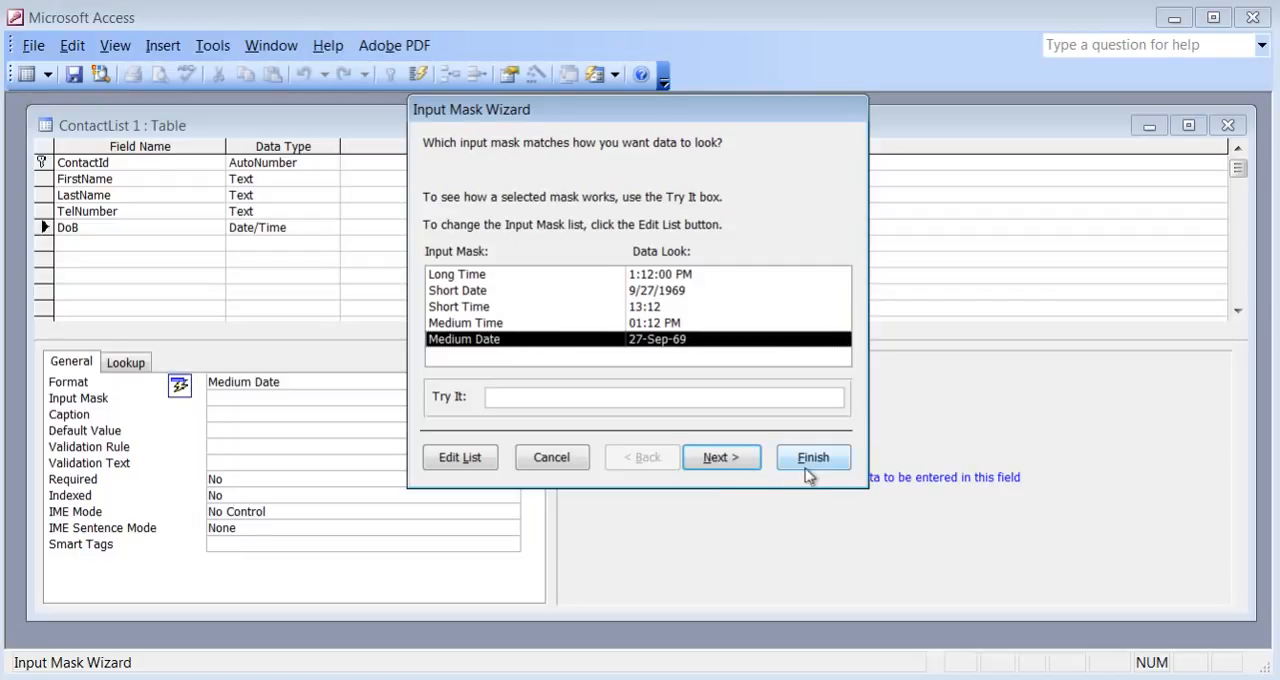
Test the Medium Date mask with a sample date in the wizard and finish applying it to DoB.
left_click(496, 398)
left_click(491, 396)
type("01-Jan-")
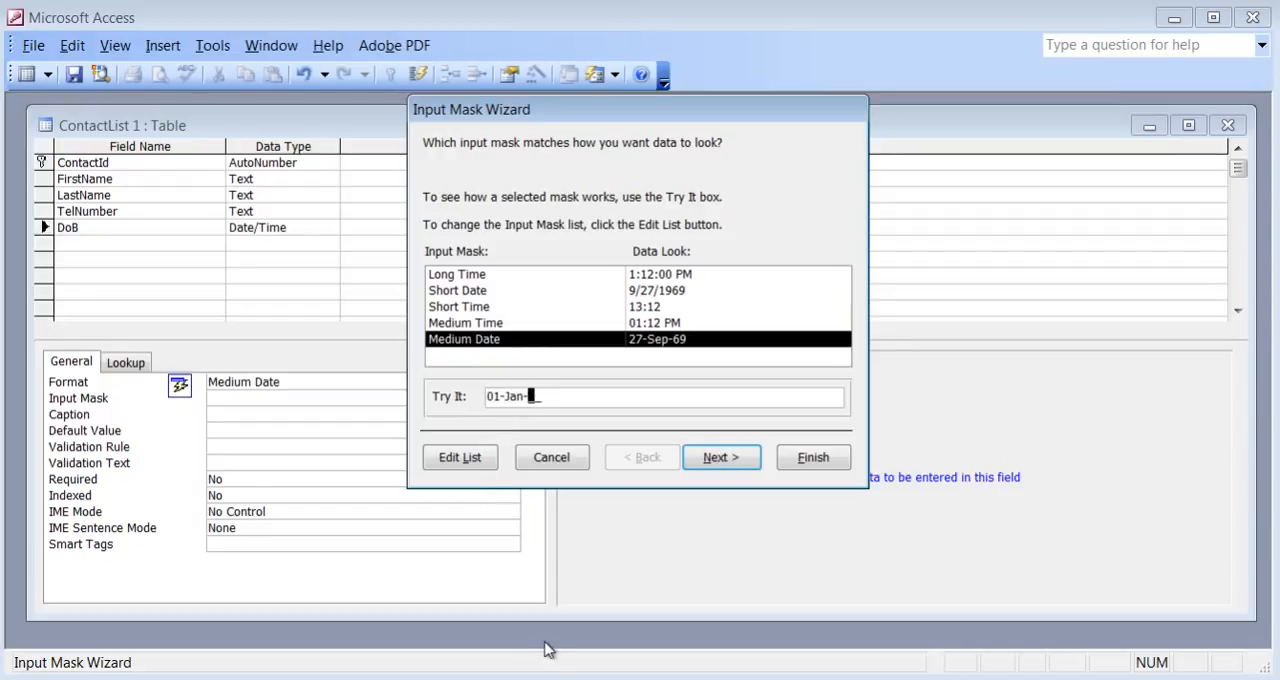
type("77")
left_click(813, 458)
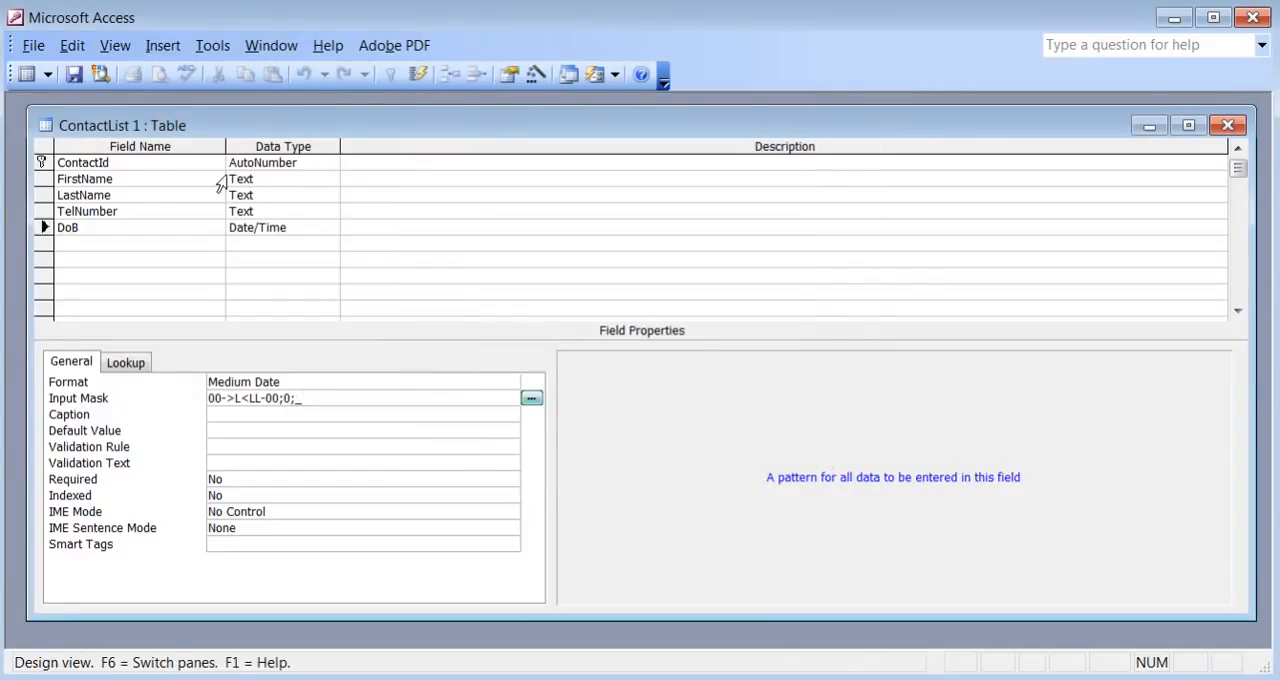
Save the table and enter the date of birth for the first record in Datasheet View.
left_click(77, 80)
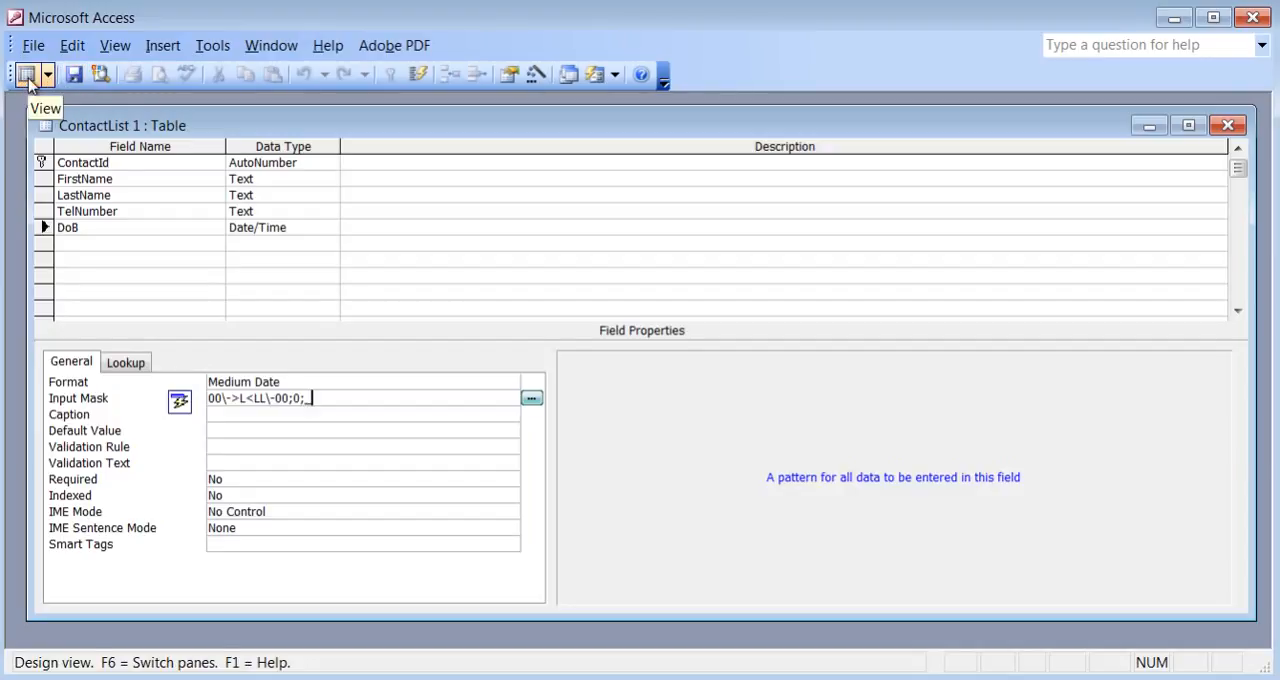
left_click(27, 80)
left_click(485, 172)
key("Tab")
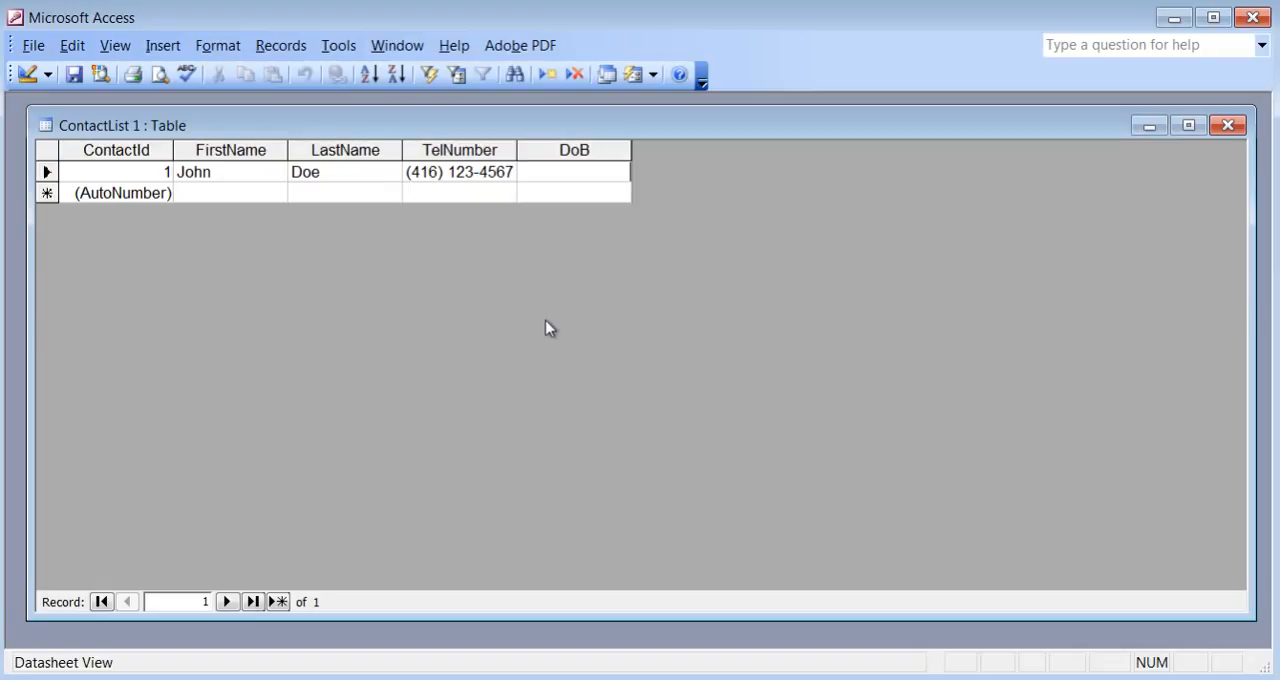
type("15-Feb-78")
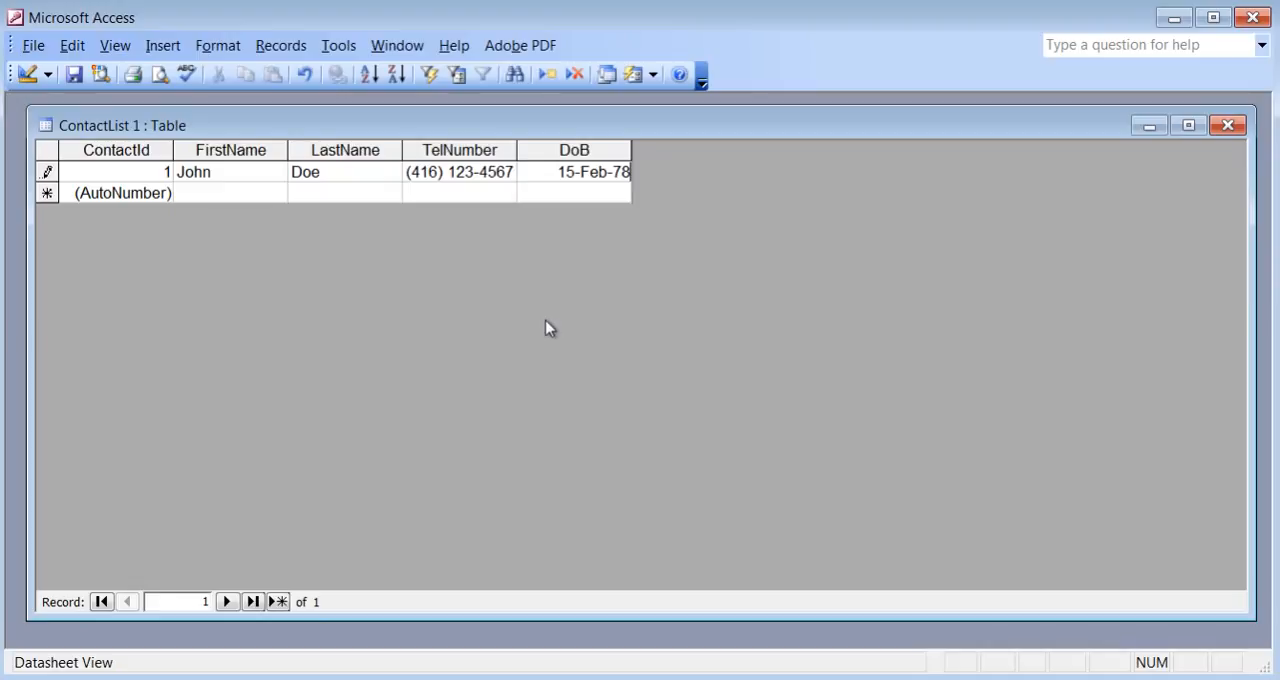
key("Tab")
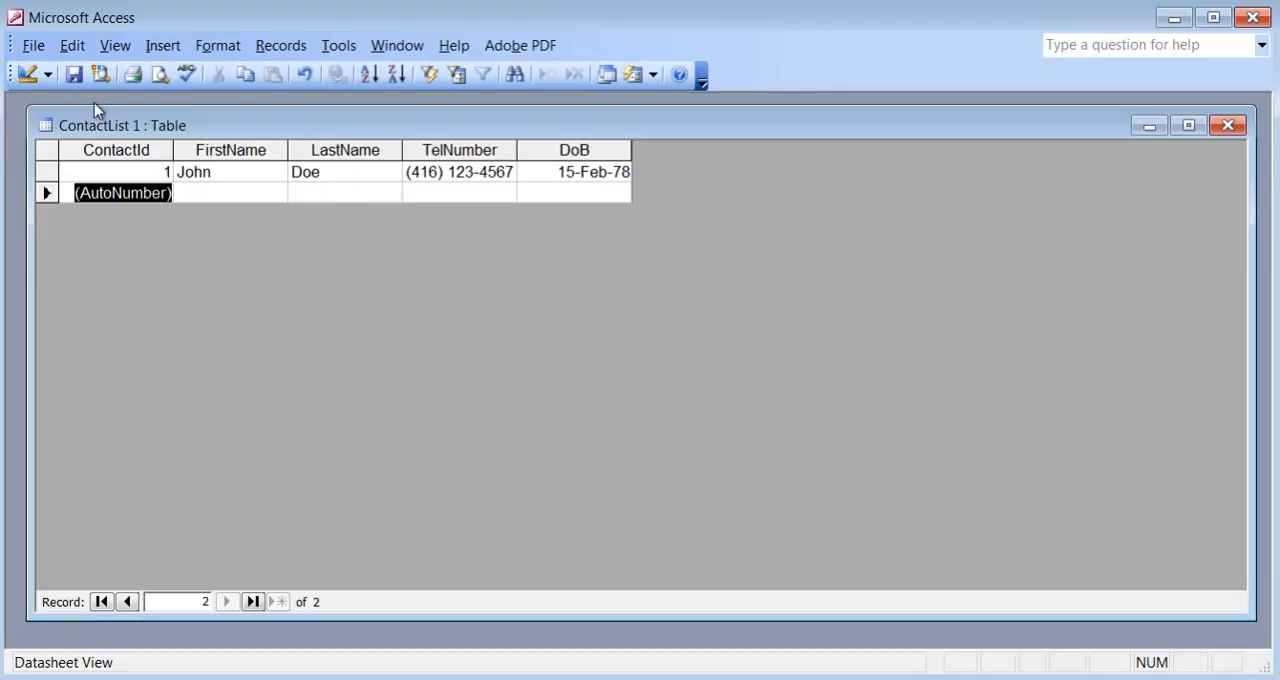
In Design View, set the DoB field's format to Long Date, save, and widen the DoB column in Datasheet View to fit the full date.
left_click(26, 75)
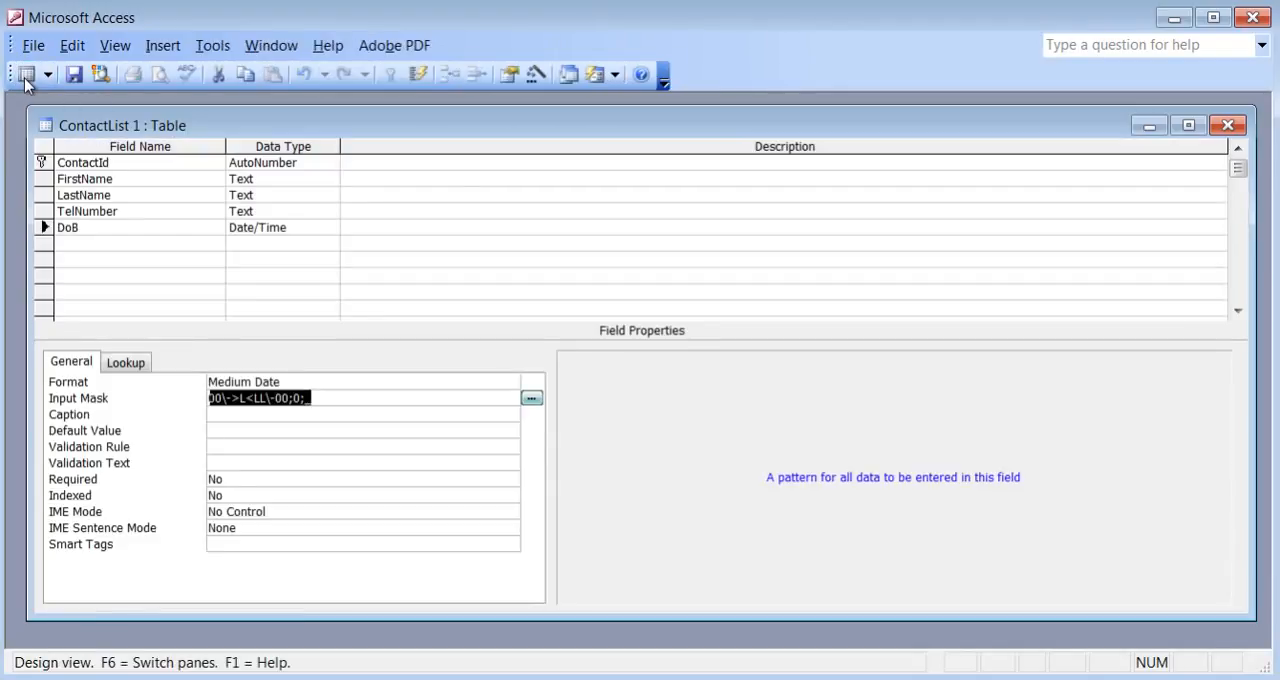
left_click(211, 231)
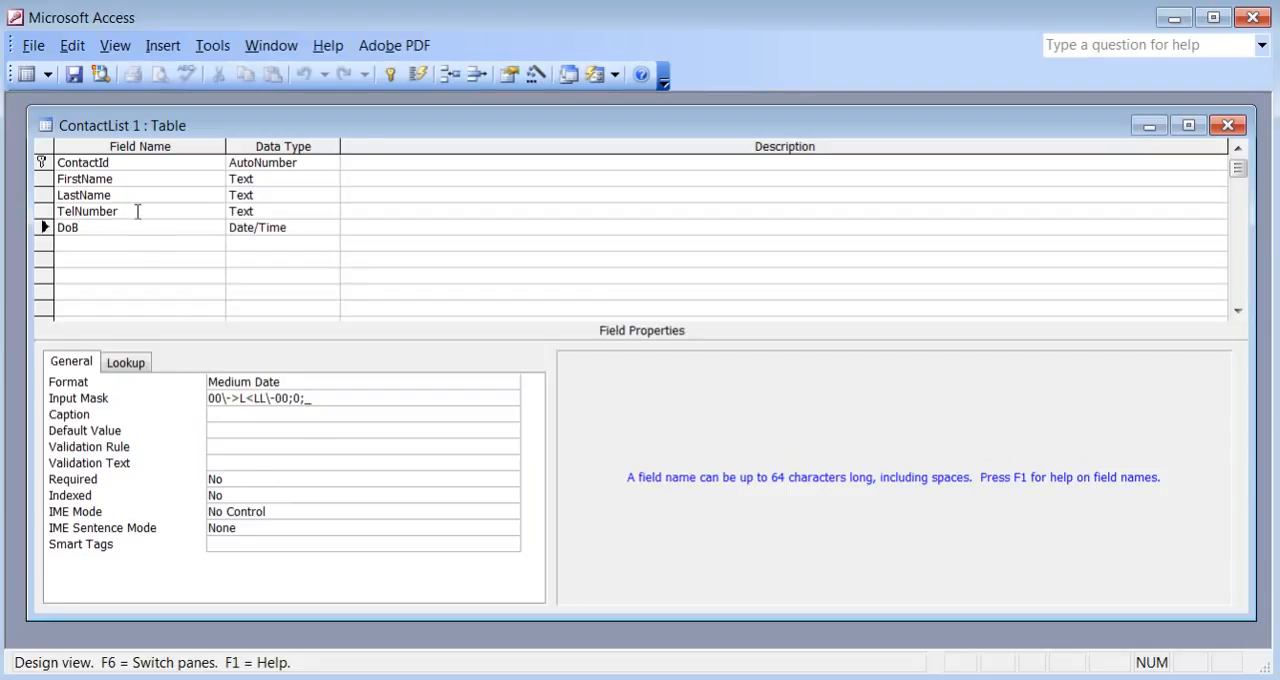
left_click(138, 211)
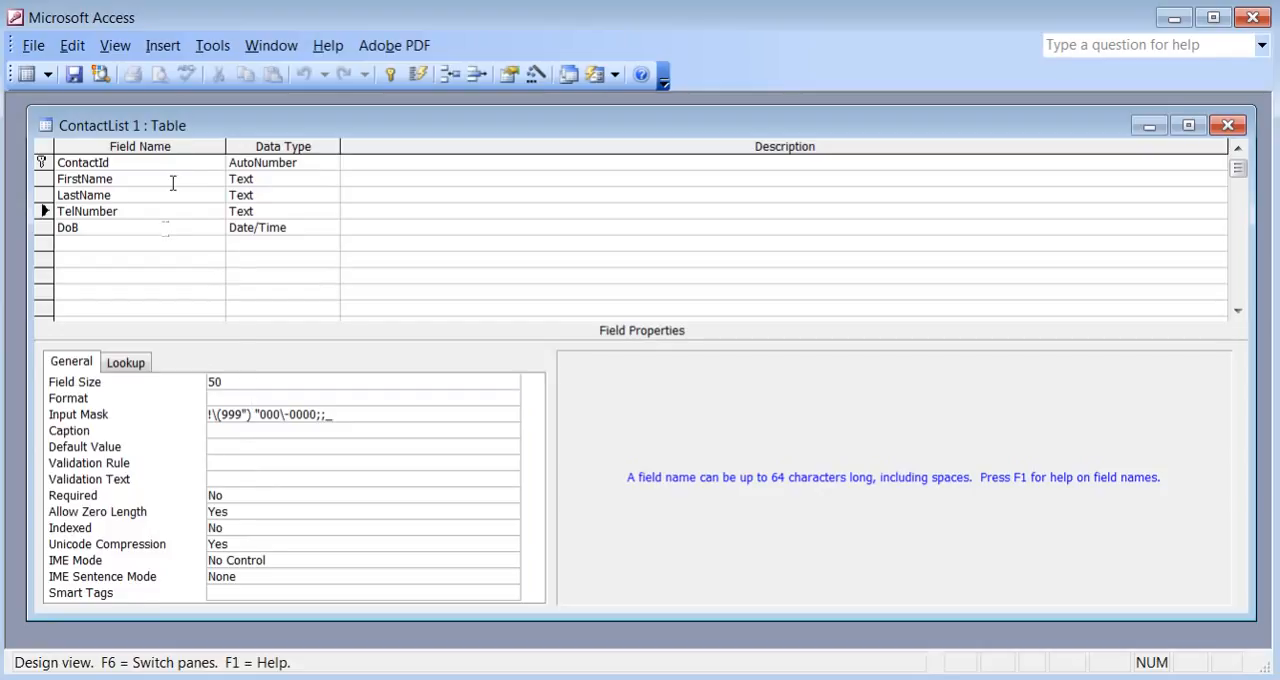
key("Down")
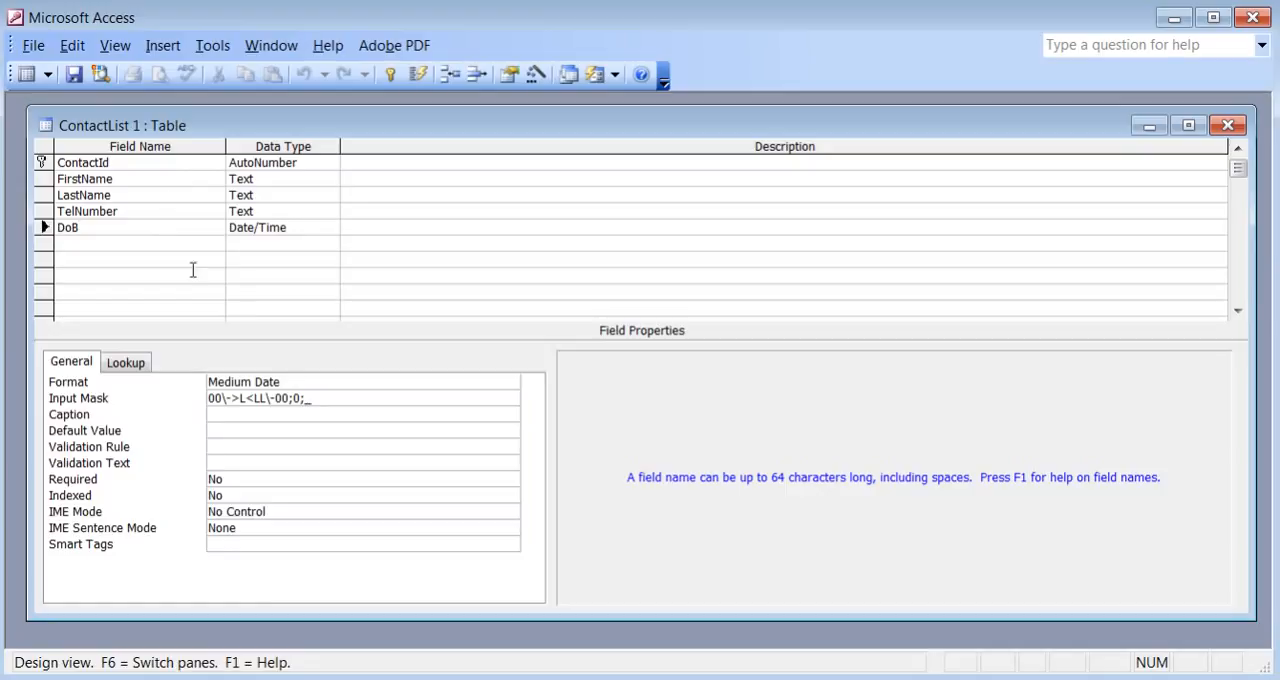
left_click(333, 381)
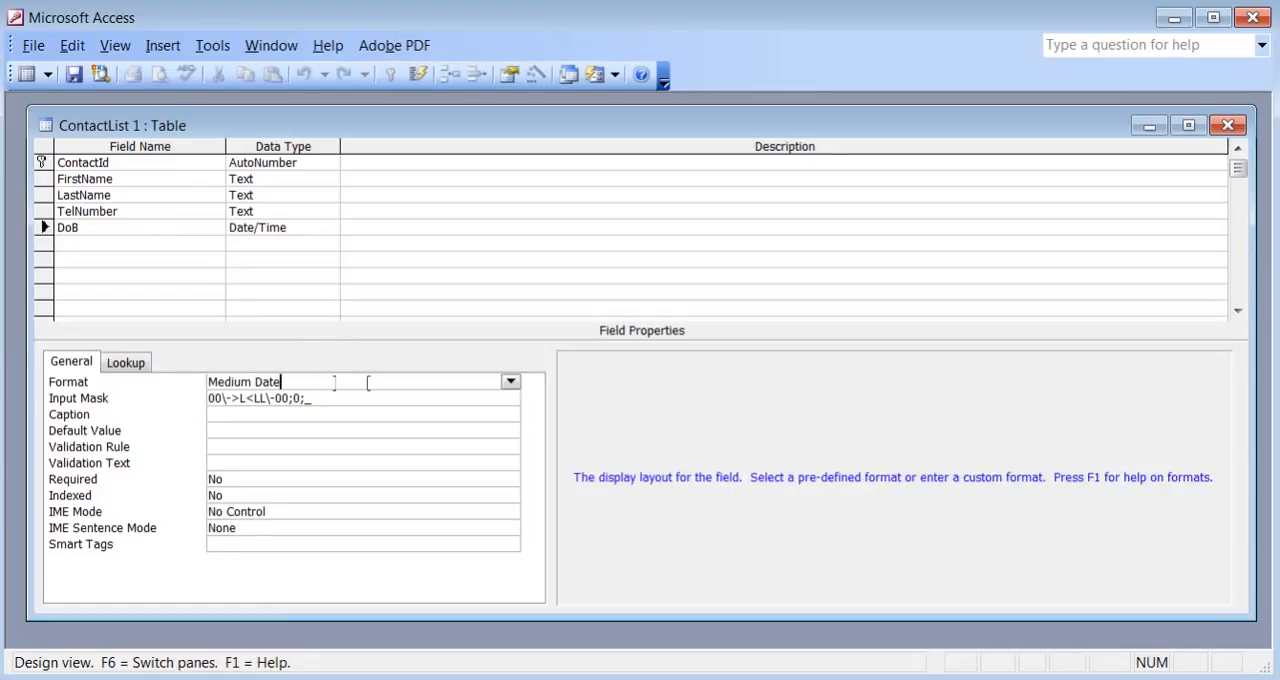
left_click(511, 383)
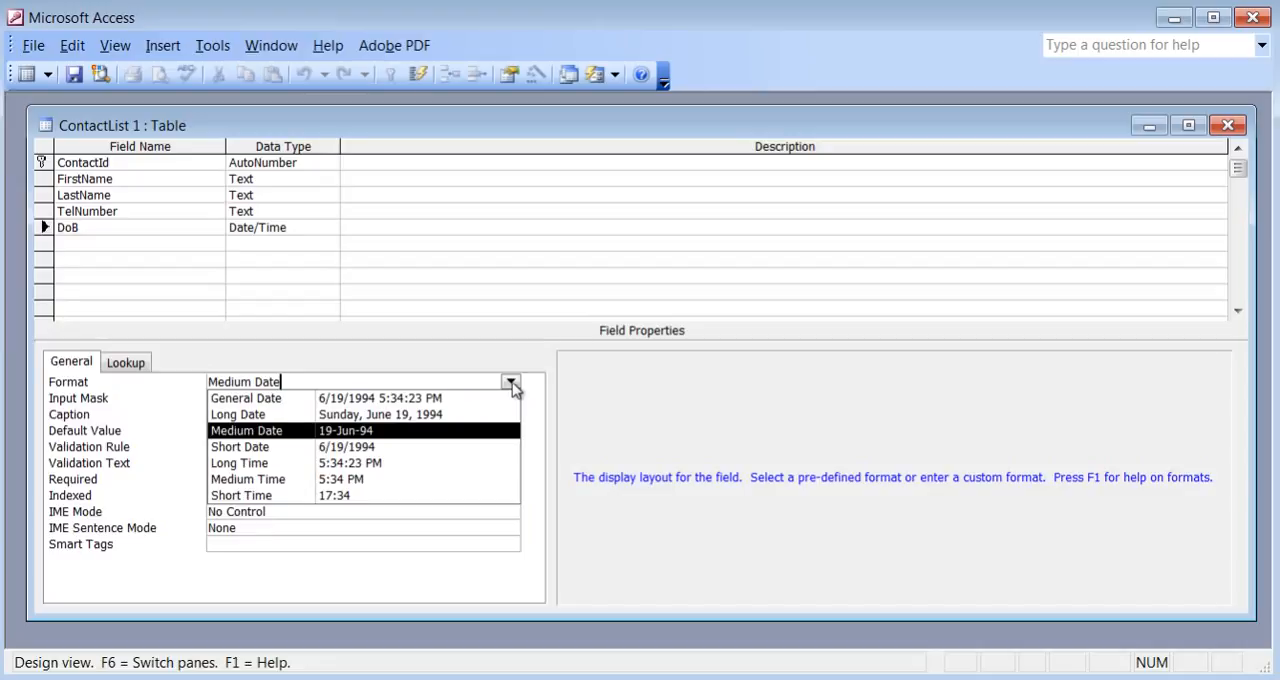
left_click(467, 415)
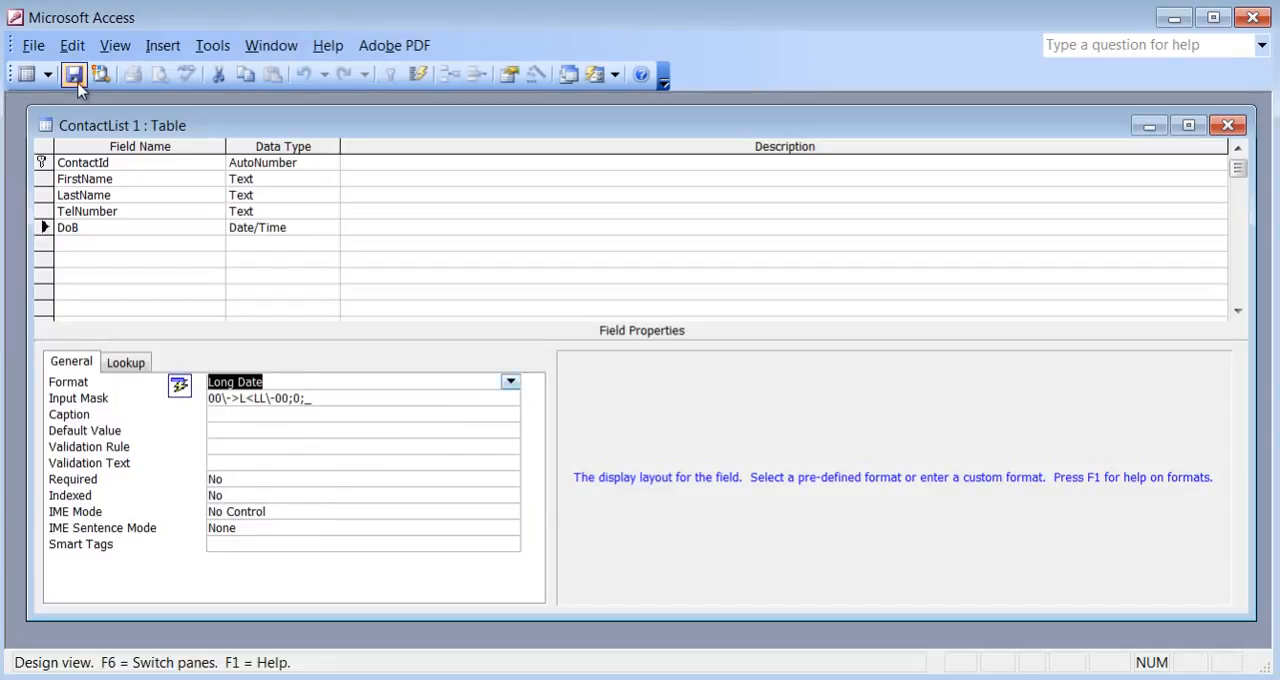
left_click(26, 75)
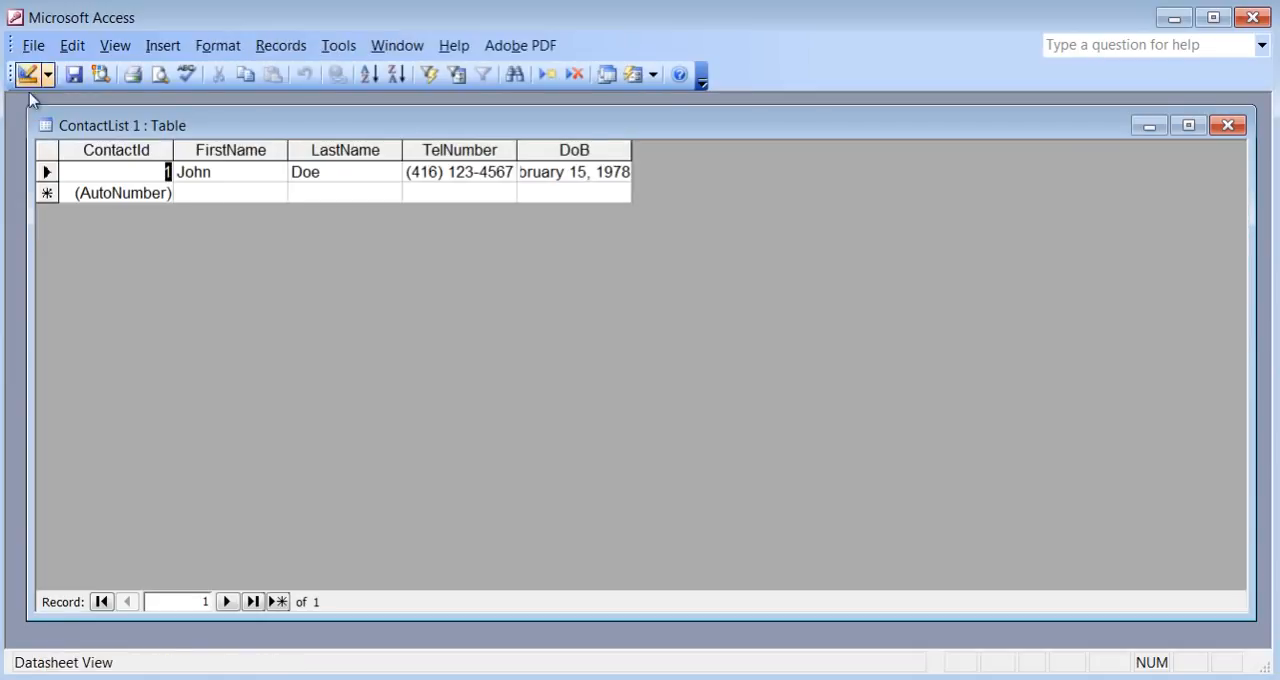
left_click_drag(628, 142, 748, 150)
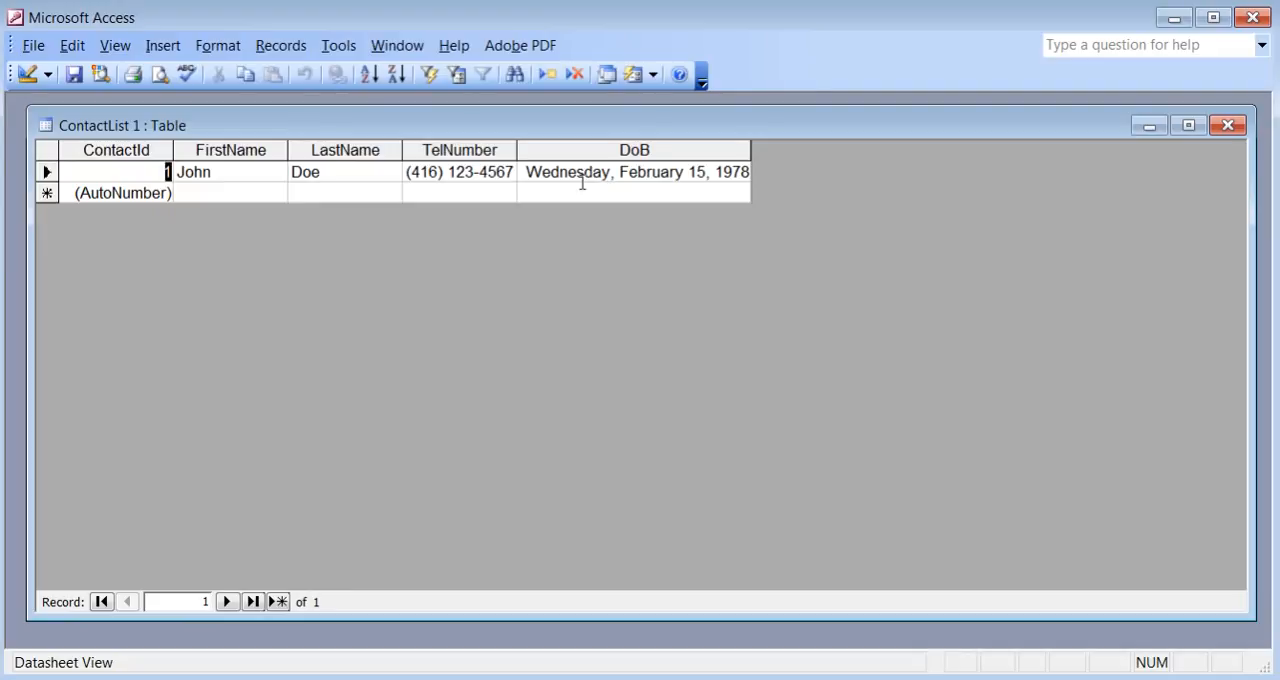
Return to Design View, consult the field list in list.txt, and add an Address field with the Text data type below DoB.
left_click(22, 78)
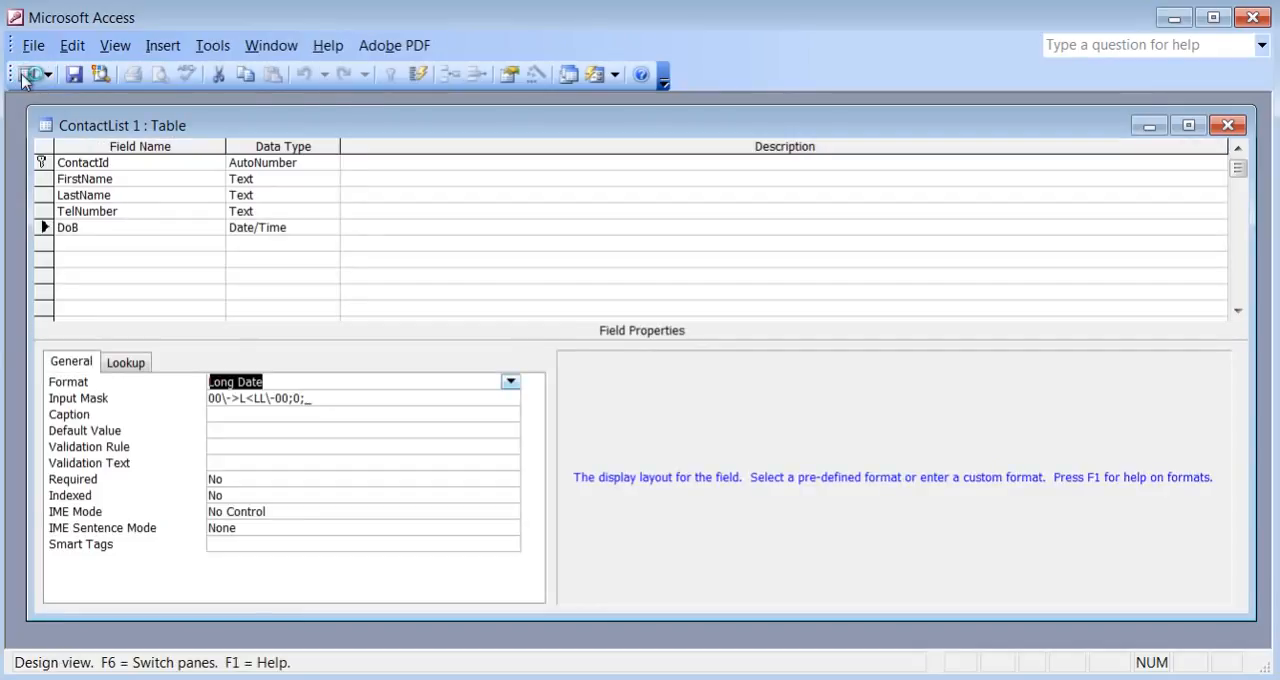
left_click(143, 243)
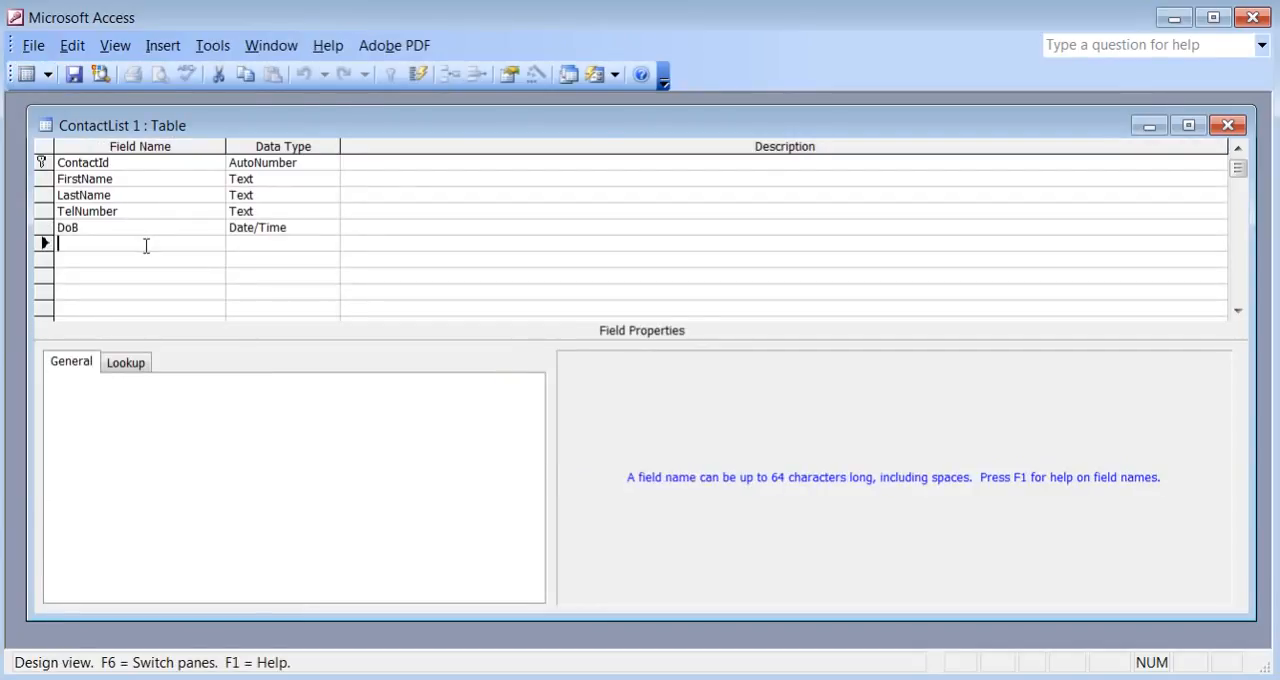
key("alt+Tab")
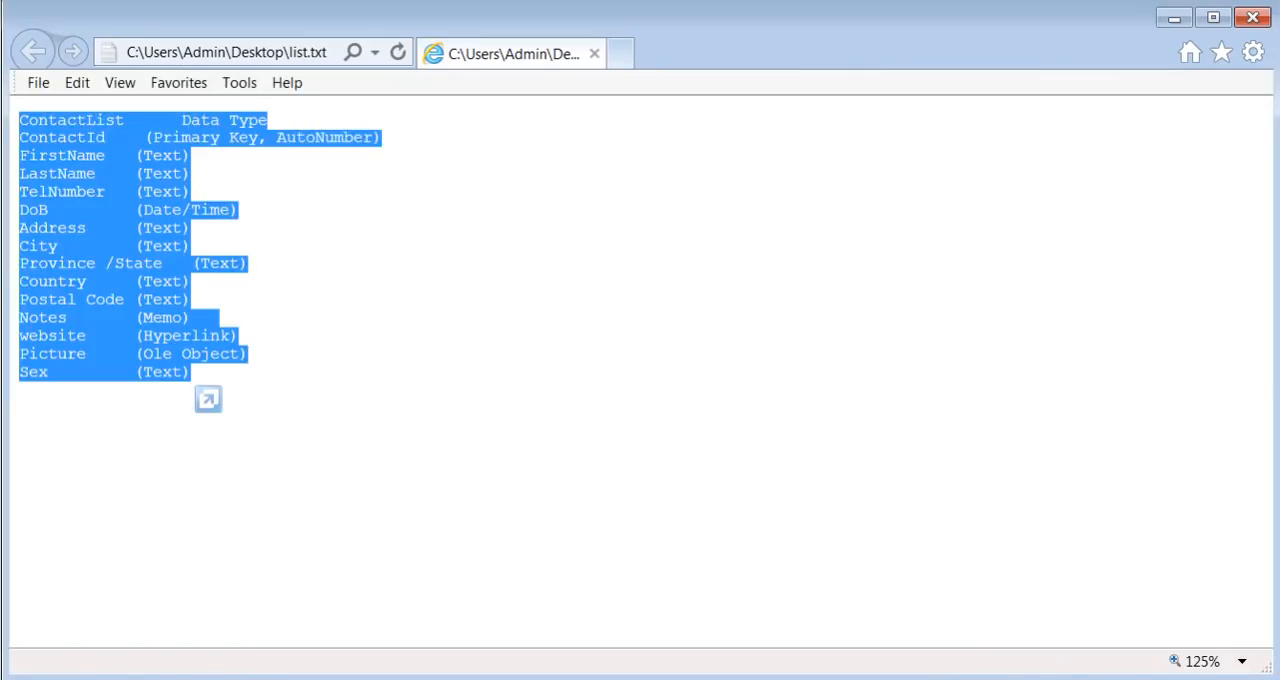
mouse_move(693, 679)
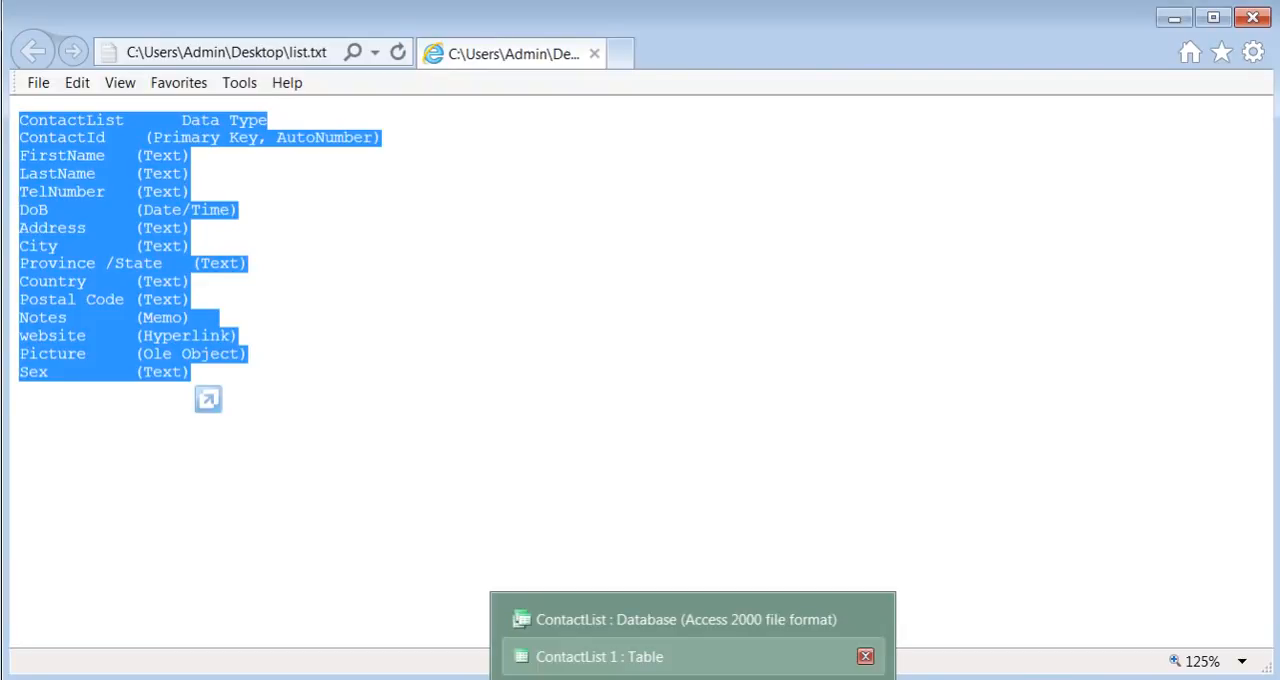
left_click(600, 656)
type("Address")
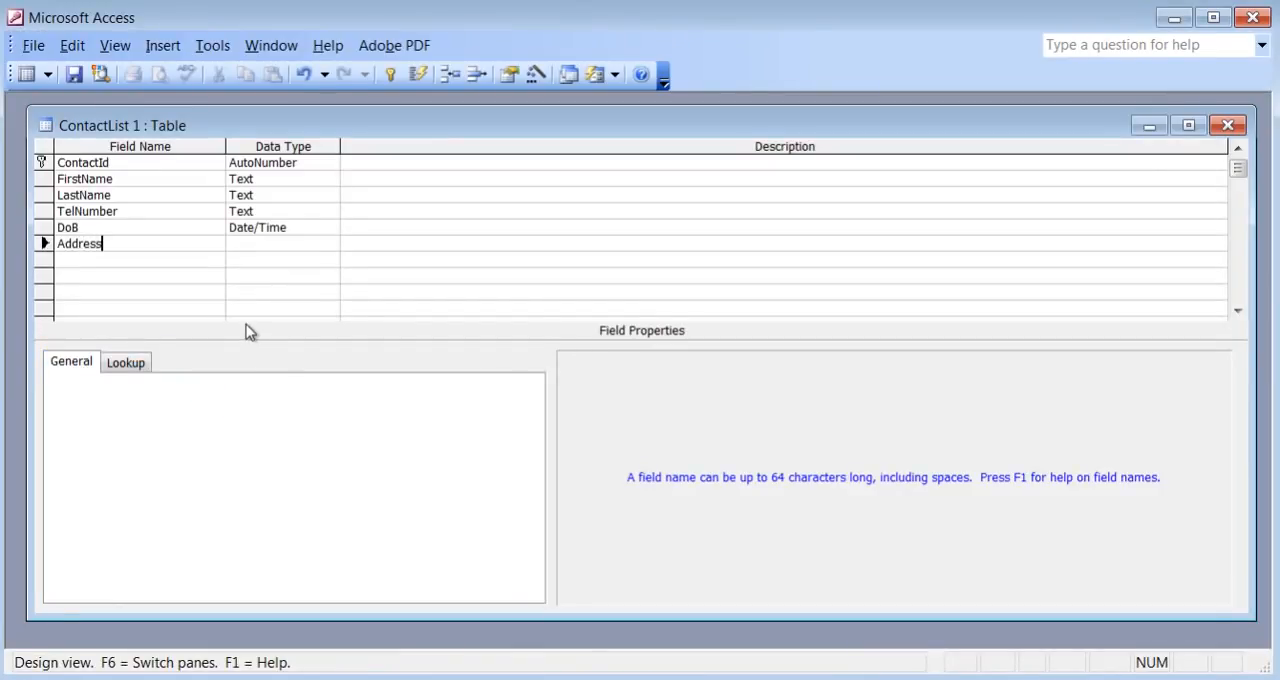
key("Tab")
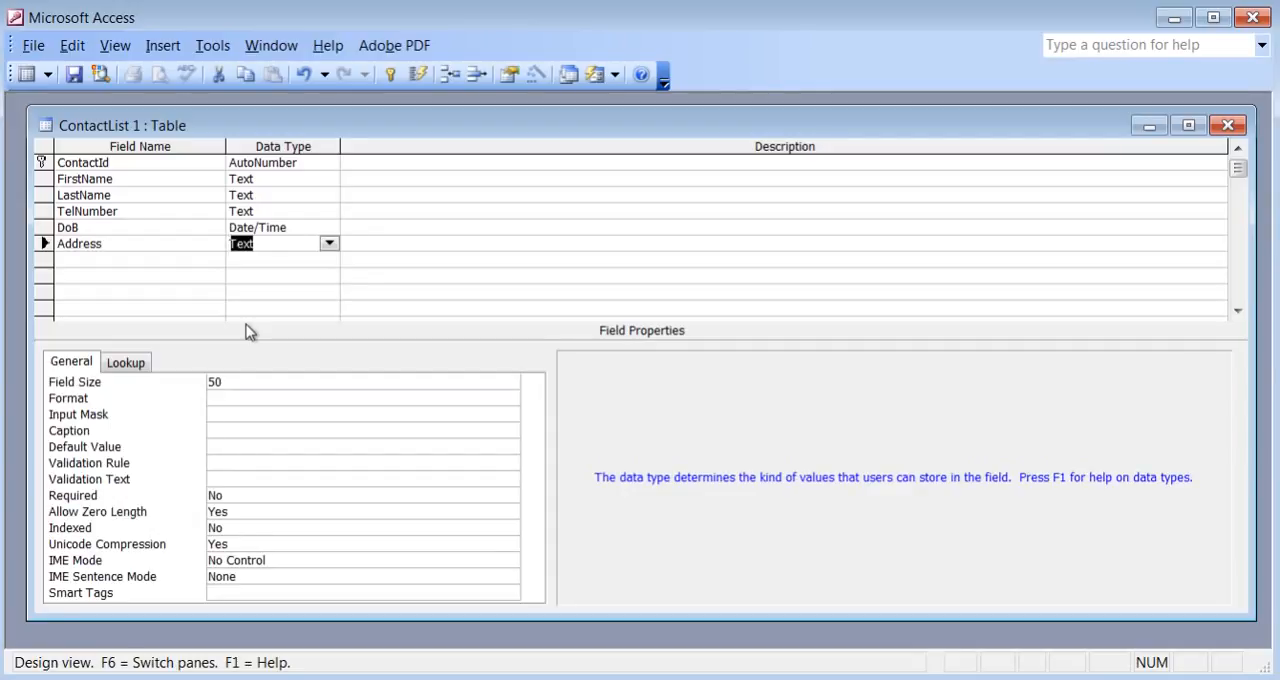
key("Tab")
key("Tab")
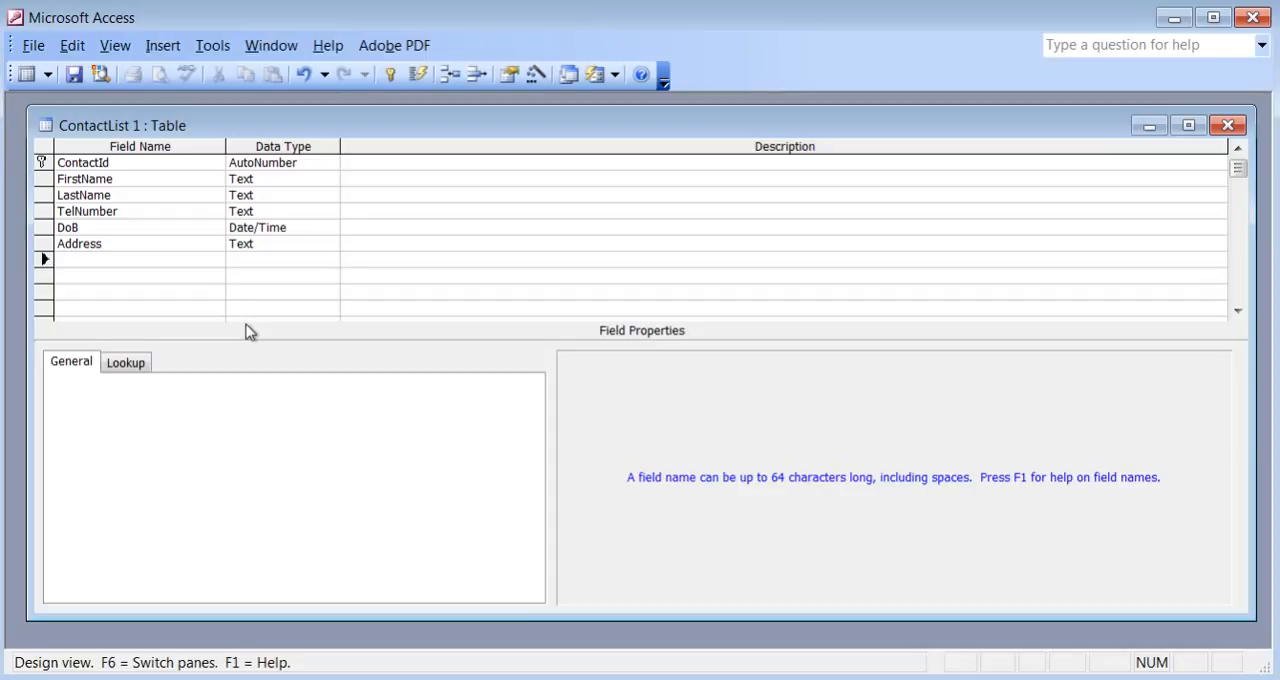
Add City and Province fields below Address, both with the Text data type.
type("City")
key("Tab")
key("Tab")
key("Tab")
type("Province")
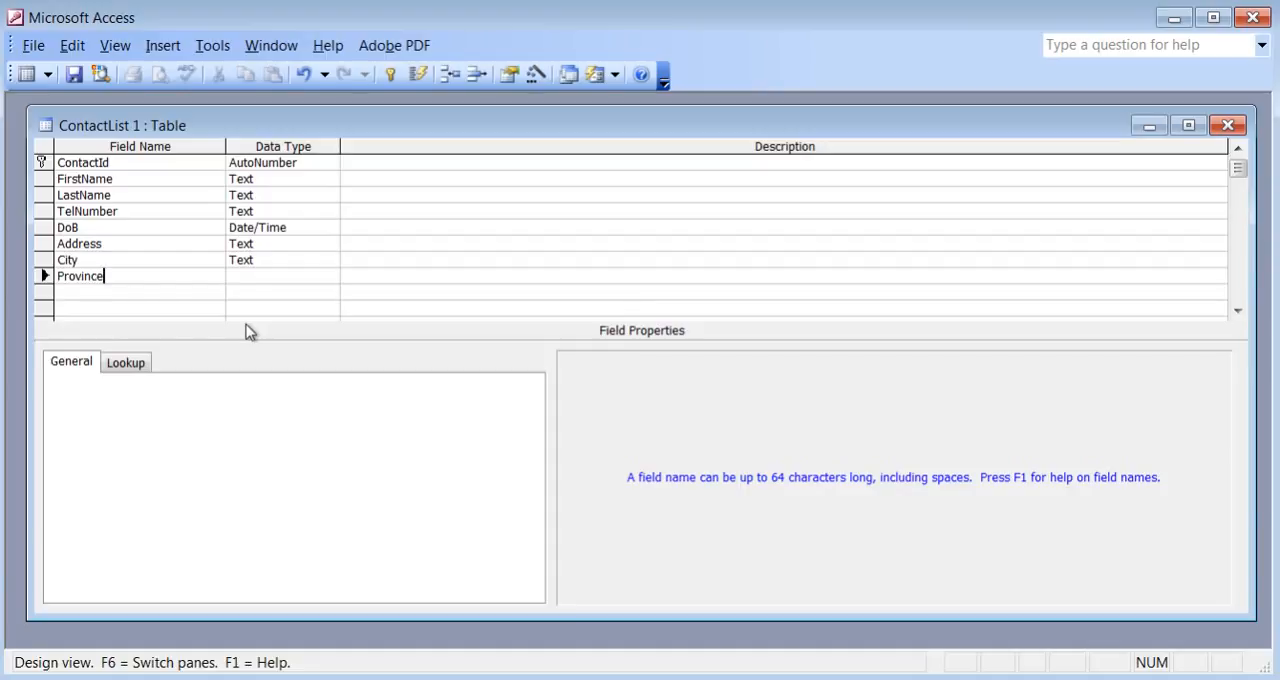
key("Tab")
key("Tab")
key("Tab")
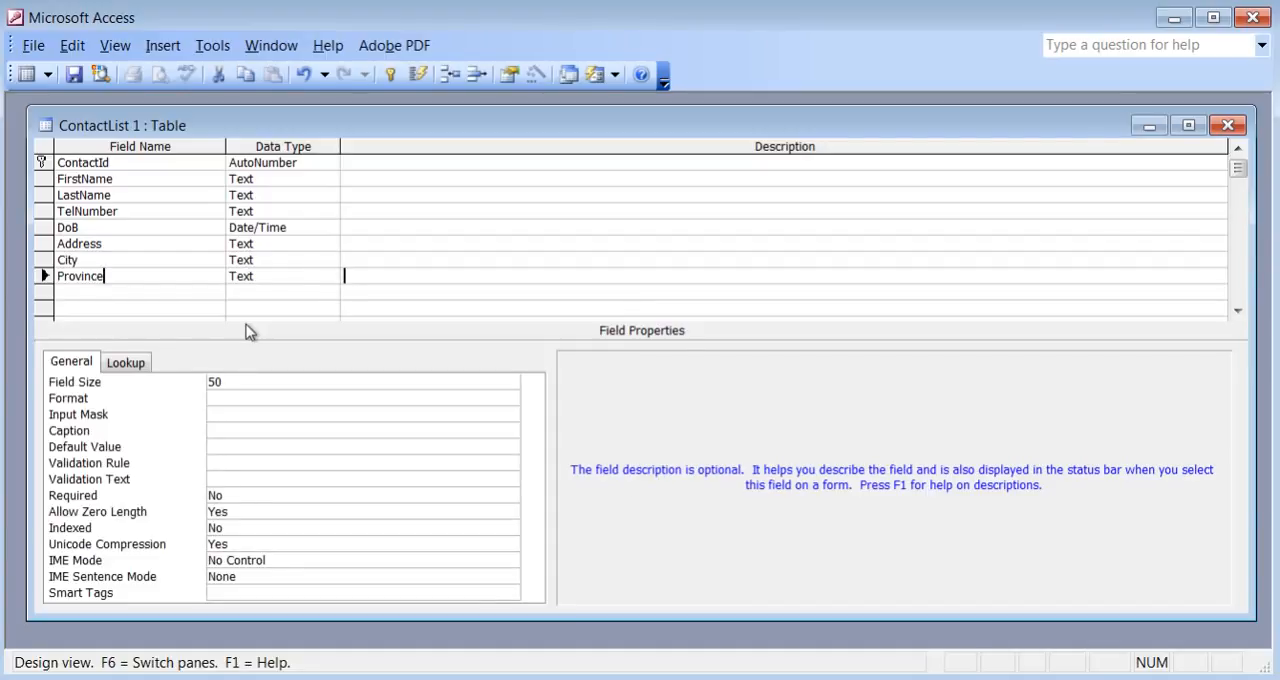
Add a Country field with the Text data type below Province.
type("C")
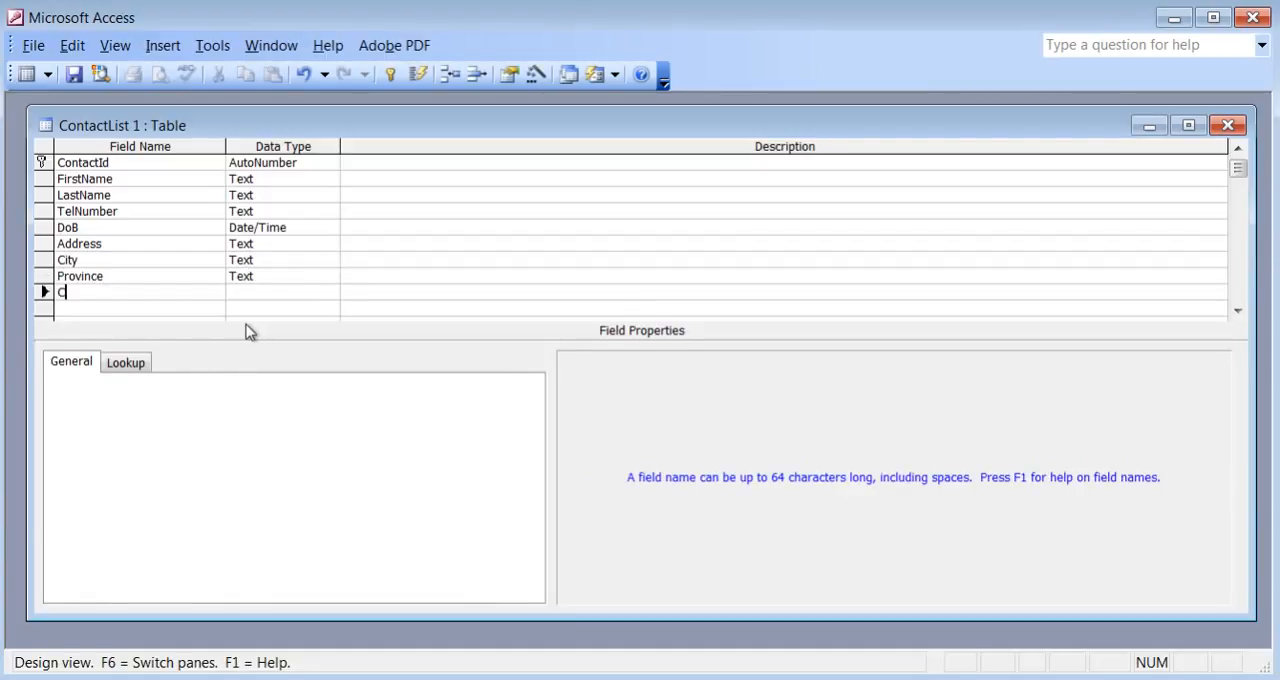
type("ountry")
key("Tab")
key("Tab")
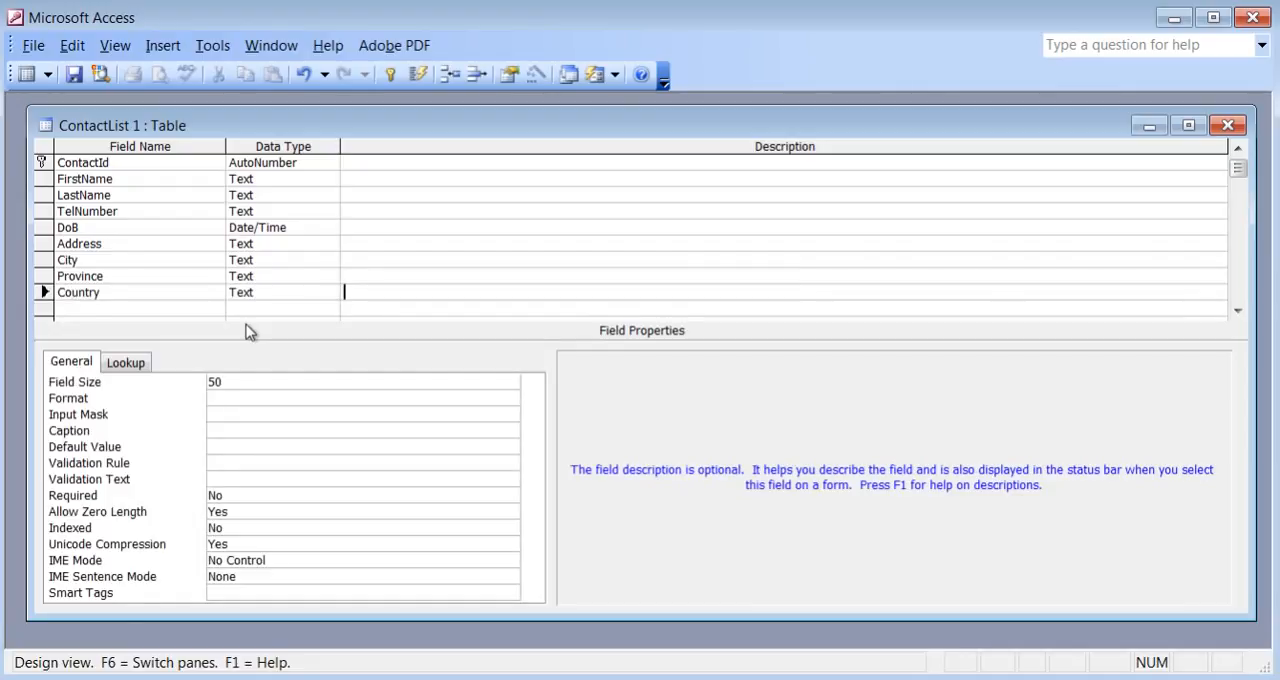
key("Tab")
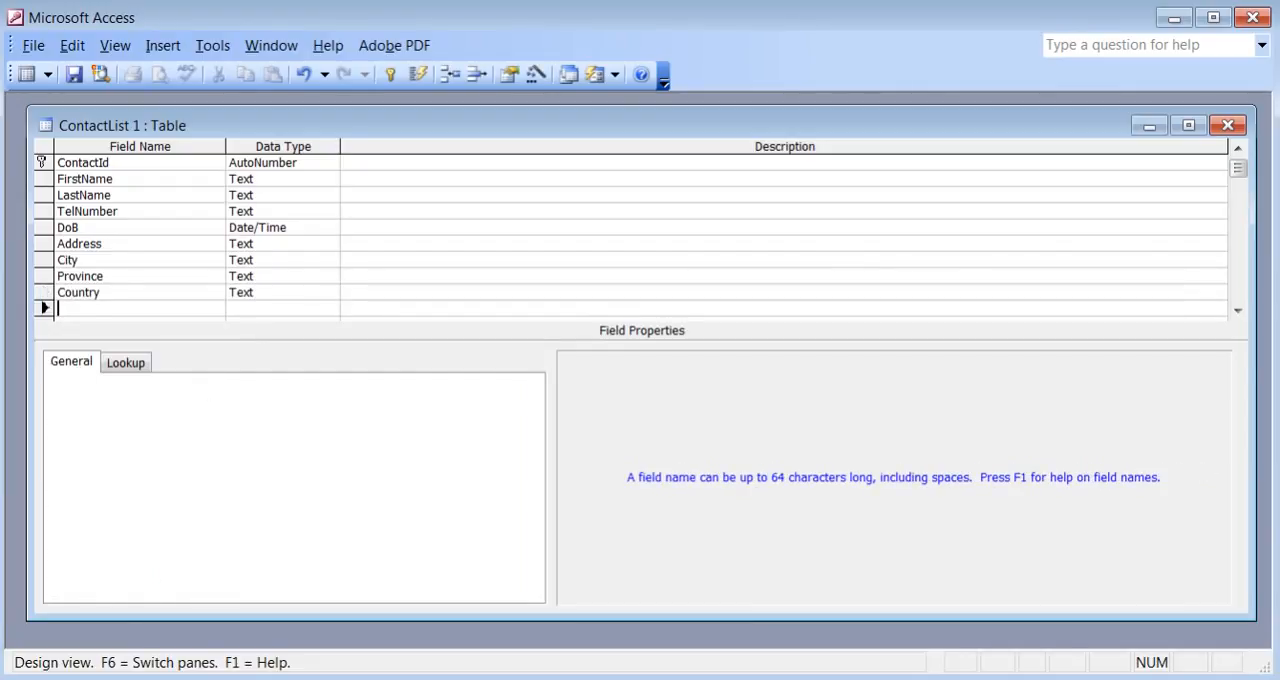
Consult the field list in list.txt and add a PostalCode field with the Text data type below Country.
key("alt+Tab")
key("ctrl+a")
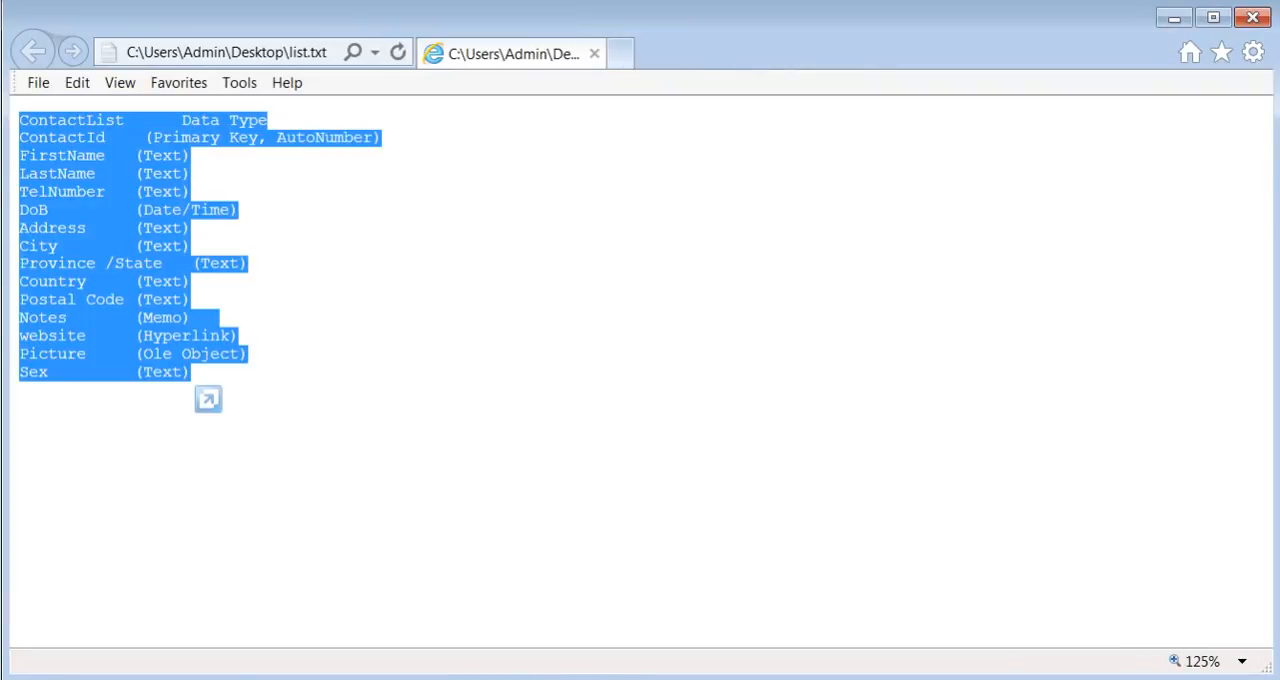
mouse_move(692, 678)
left_click(640, 657)
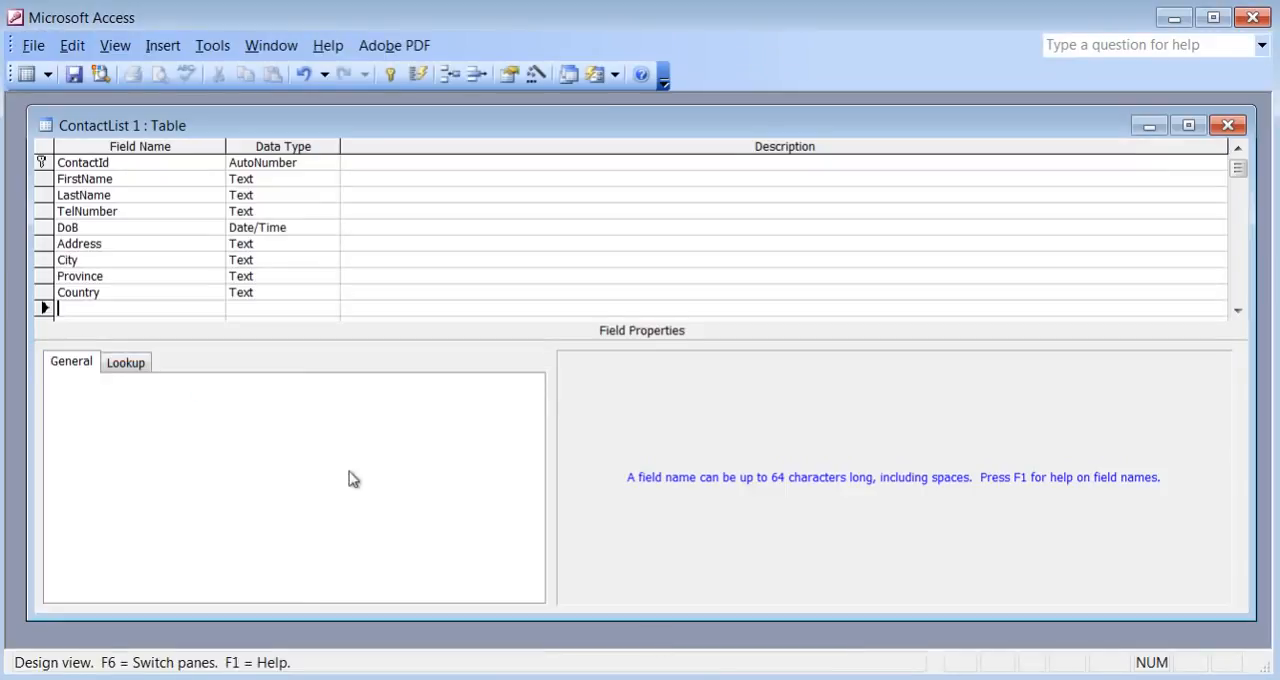
type("PostalCode")
left_click(1238, 311)
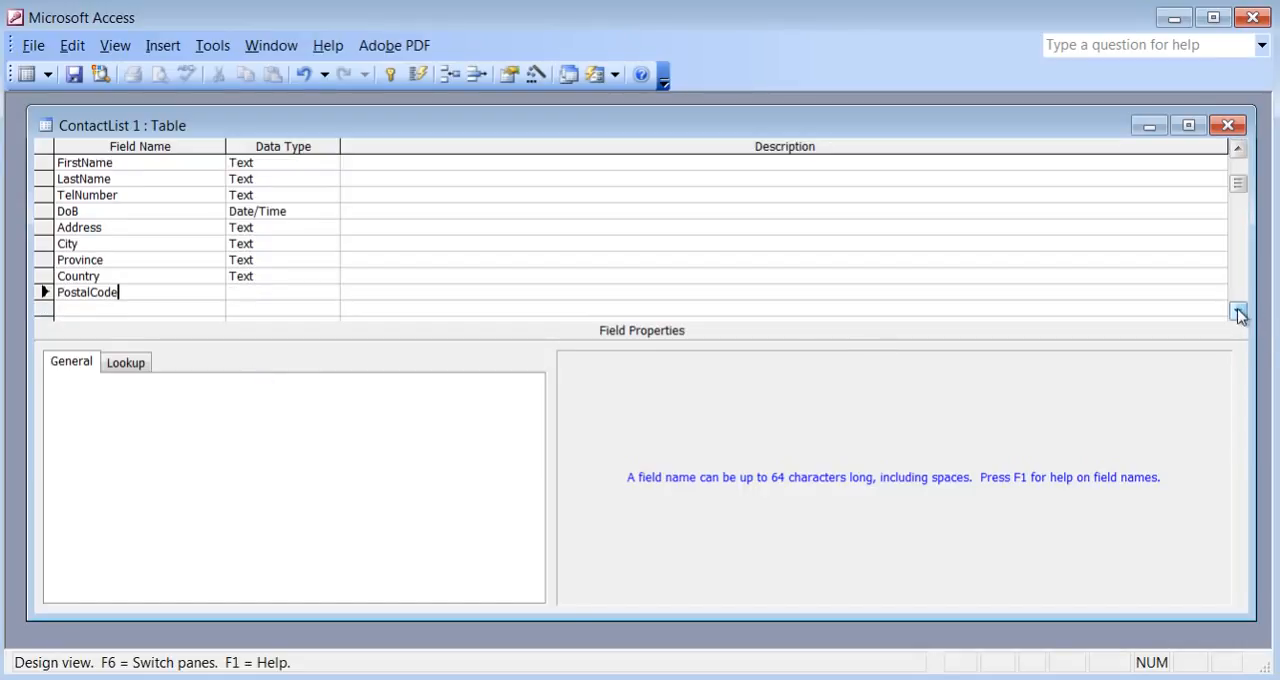
key("Tab")
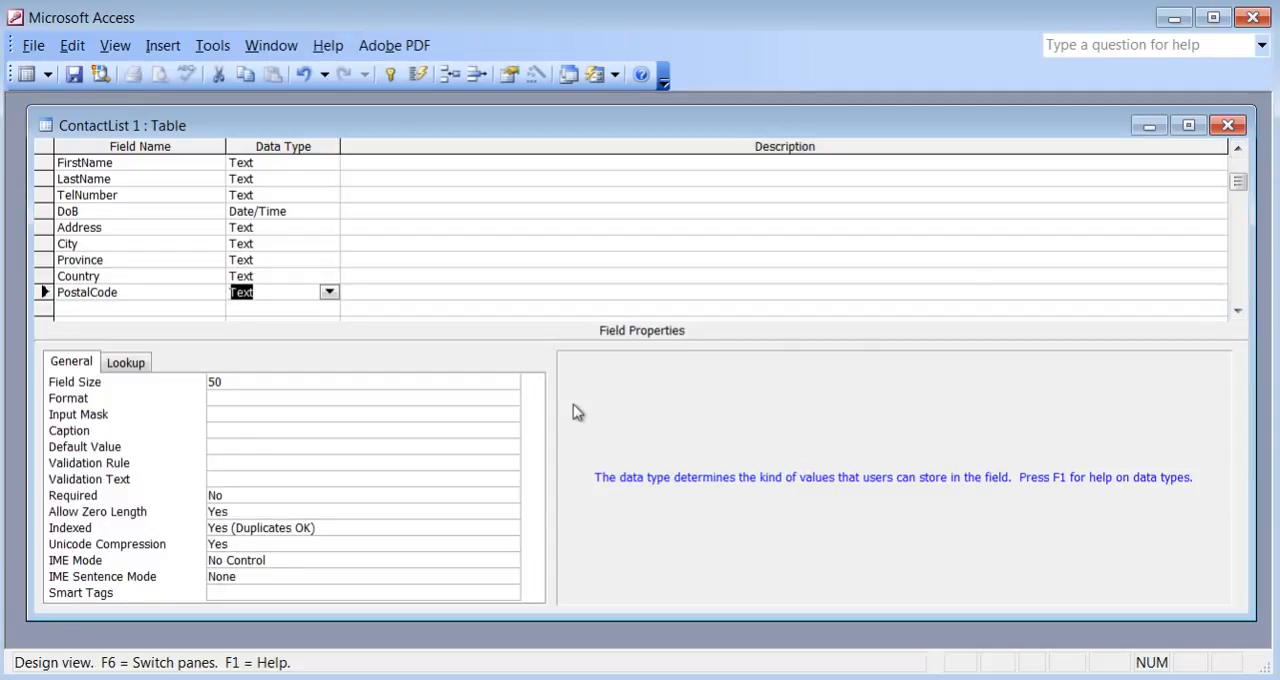
left_click(285, 421)
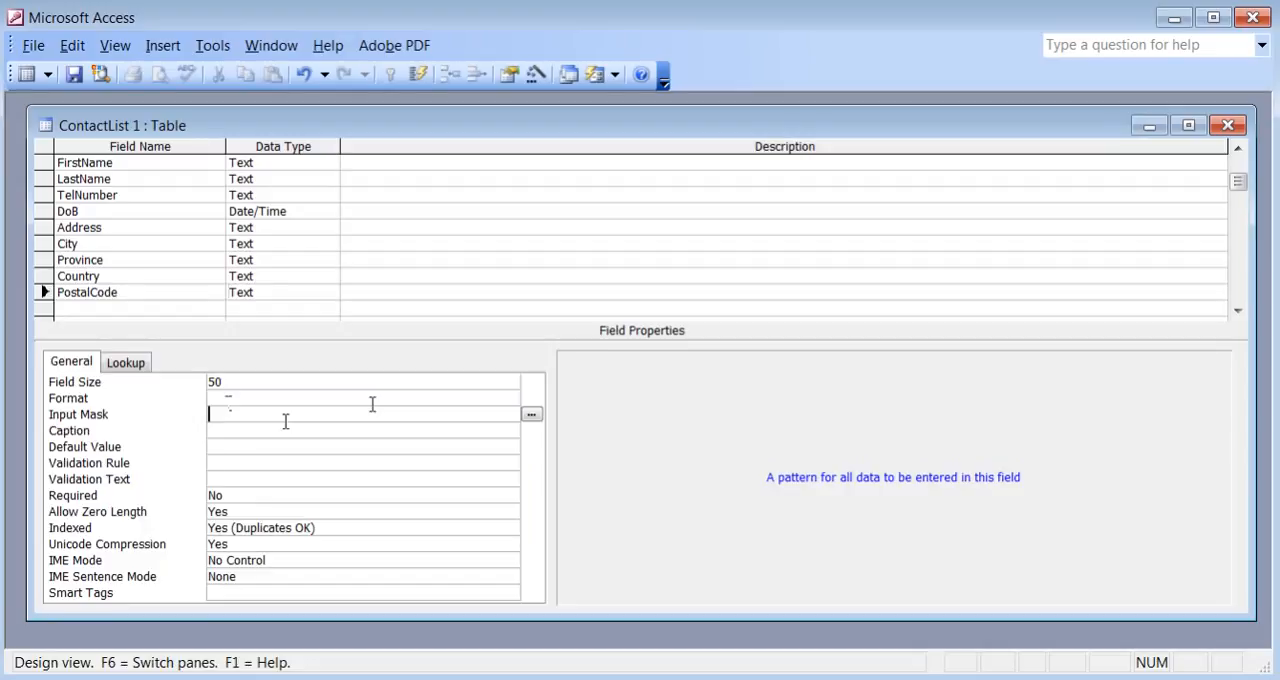
left_click(531, 419)
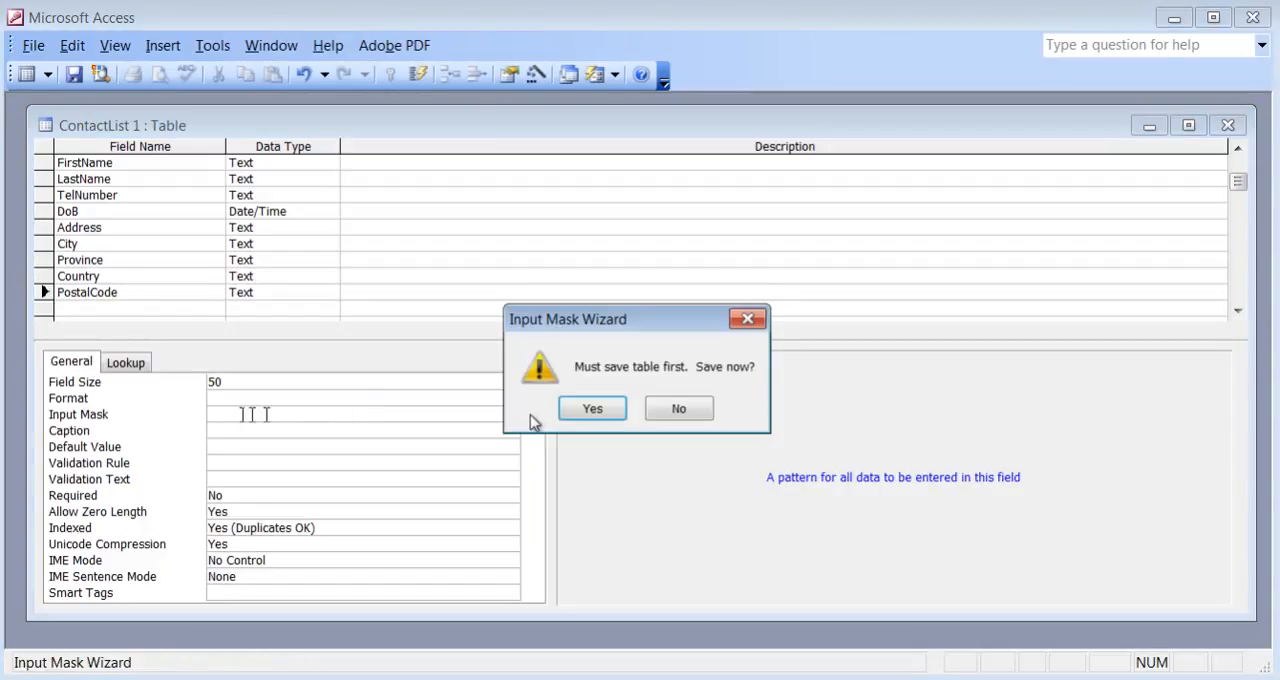
left_click(581, 413)
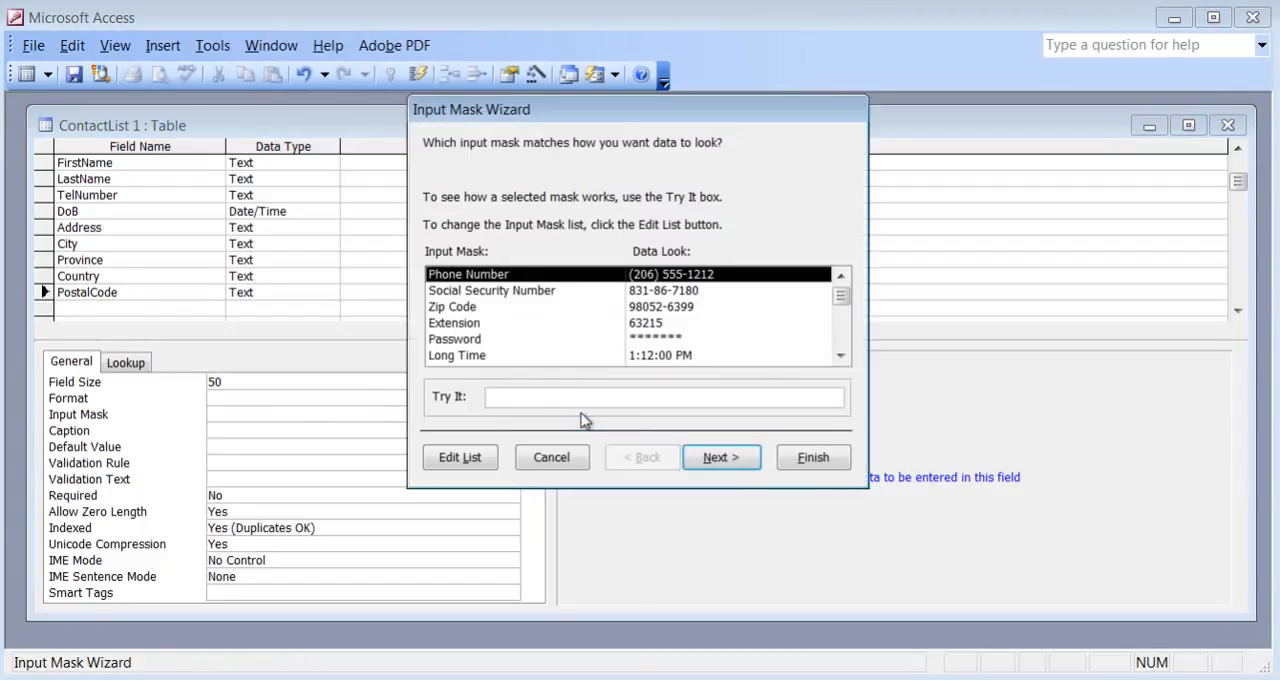
left_click(470, 308)
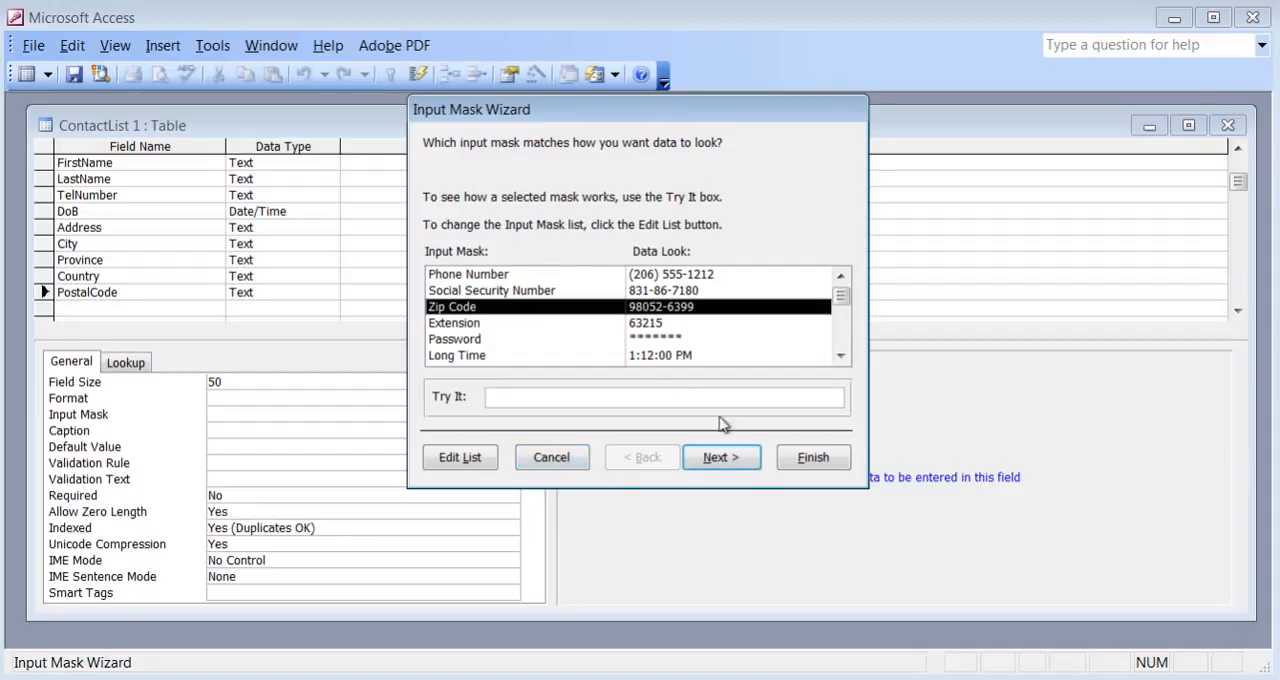
left_click(541, 462)
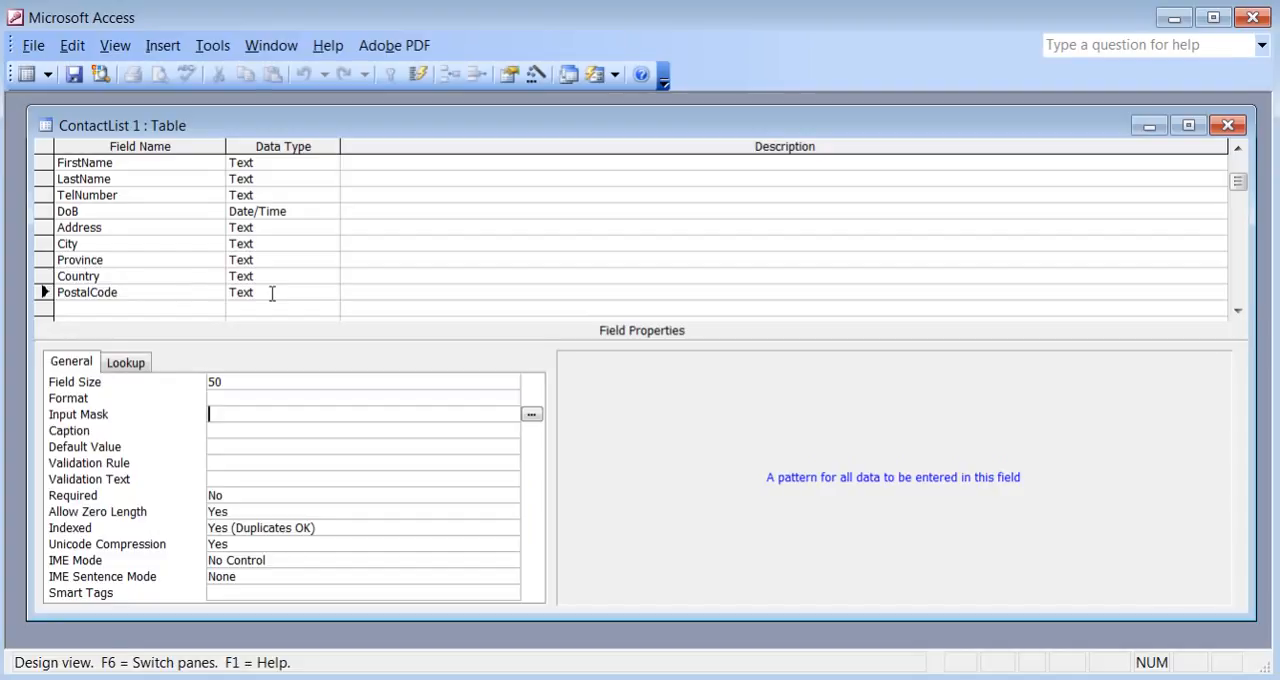
Add a Website field below PostalCode and set its data type to Hyperlink.
left_click(152, 308)
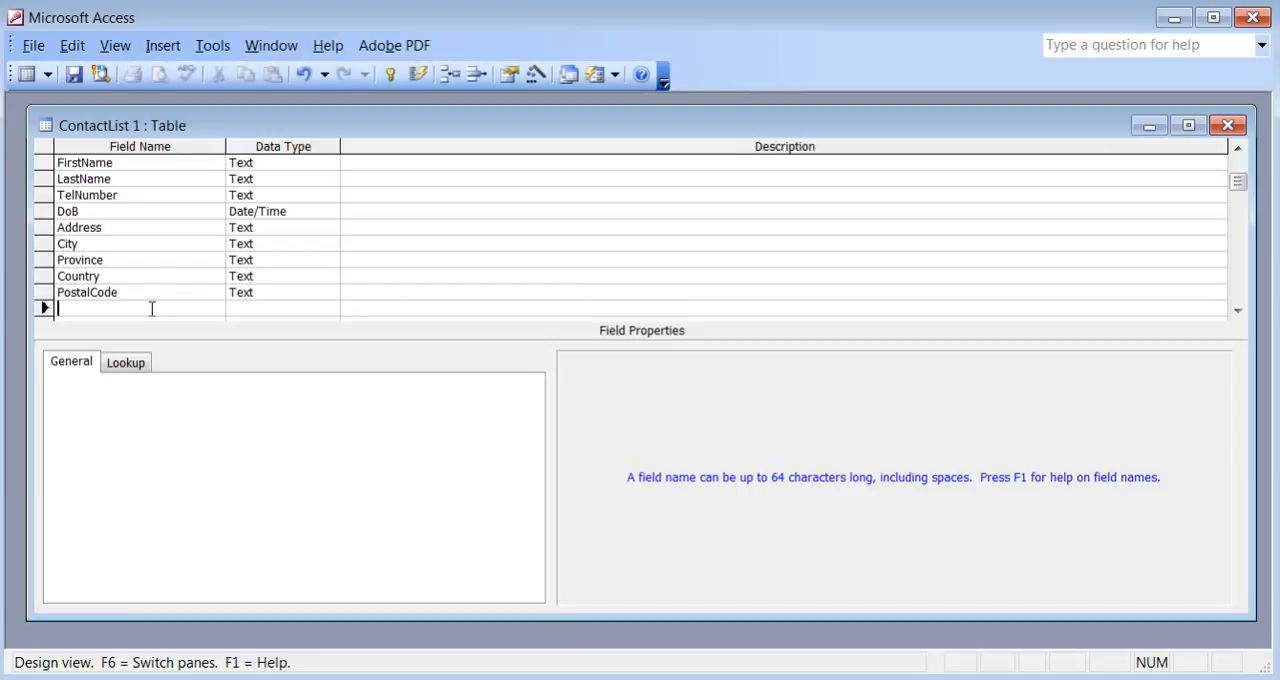
type("Website")
key("Tab")
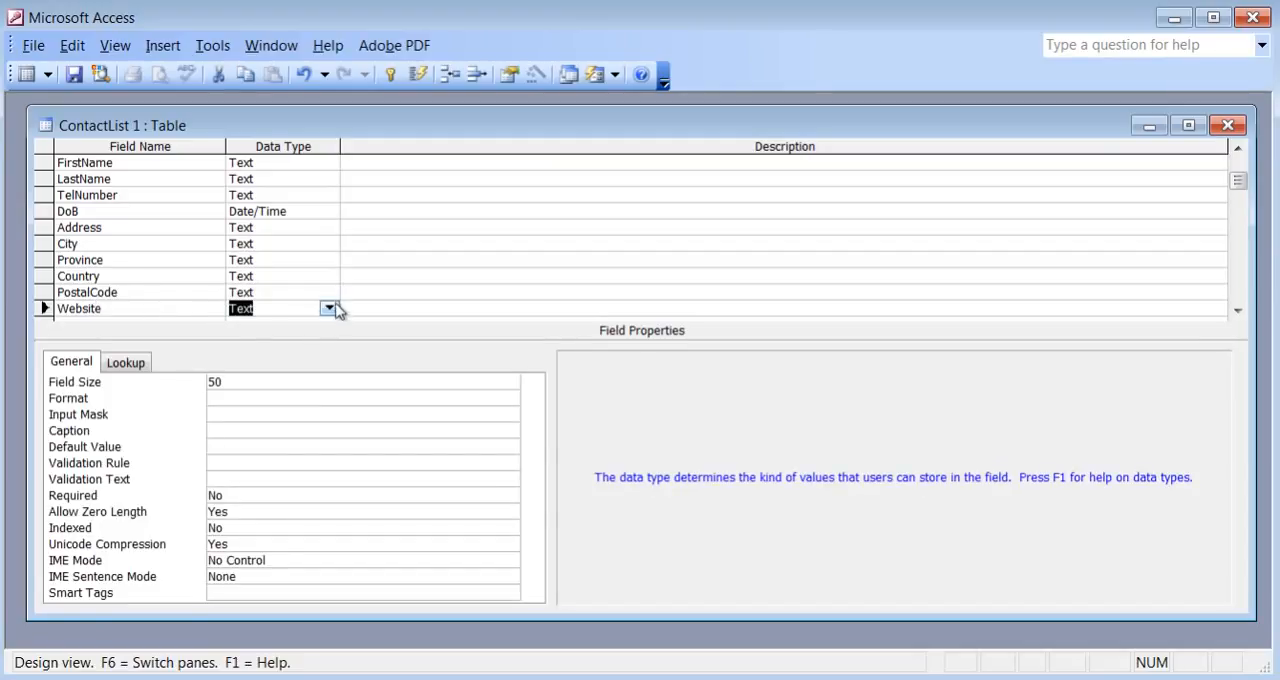
left_click(330, 308)
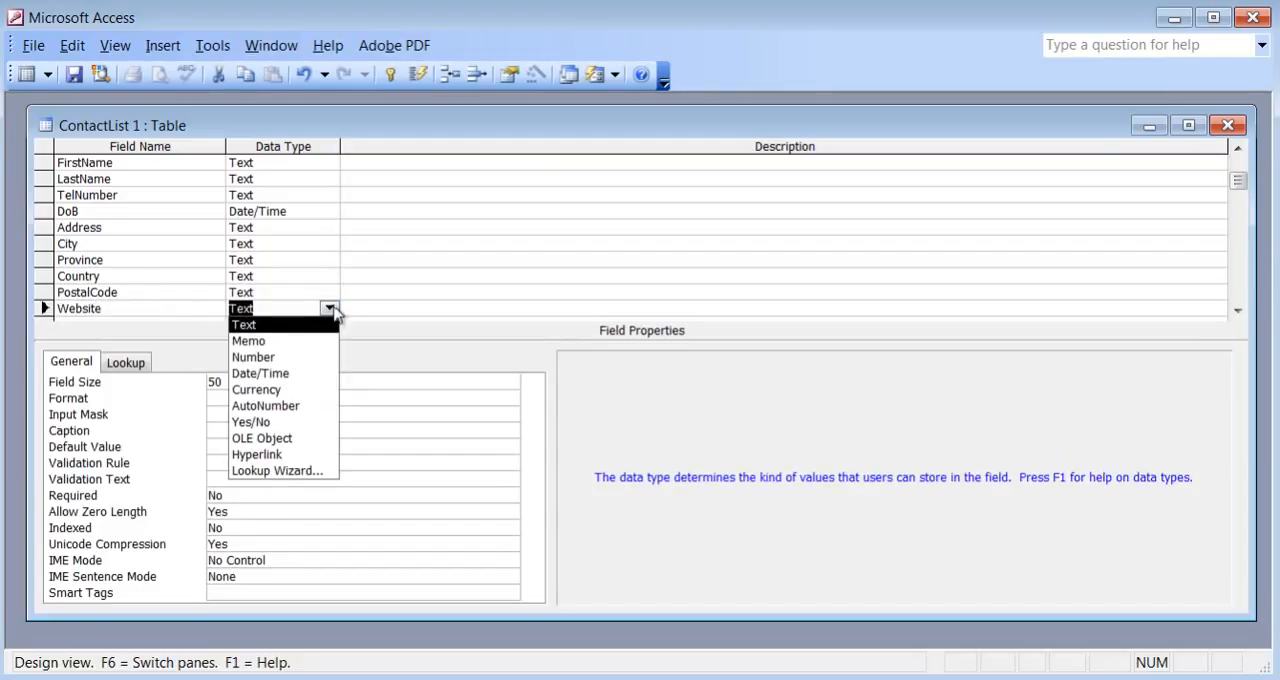
left_click(312, 456)
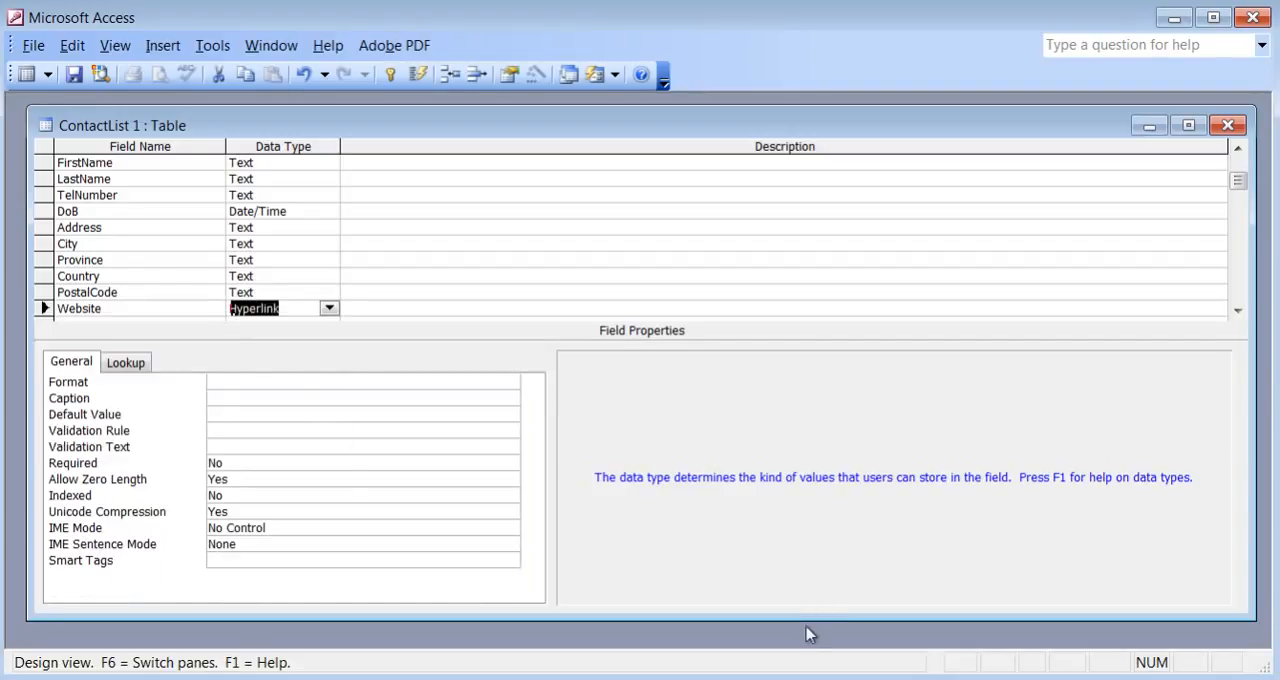
Enlarge the table window slightly and add a Notes field with the Text data type below Website.
left_click_drag(804, 620, 804, 641)
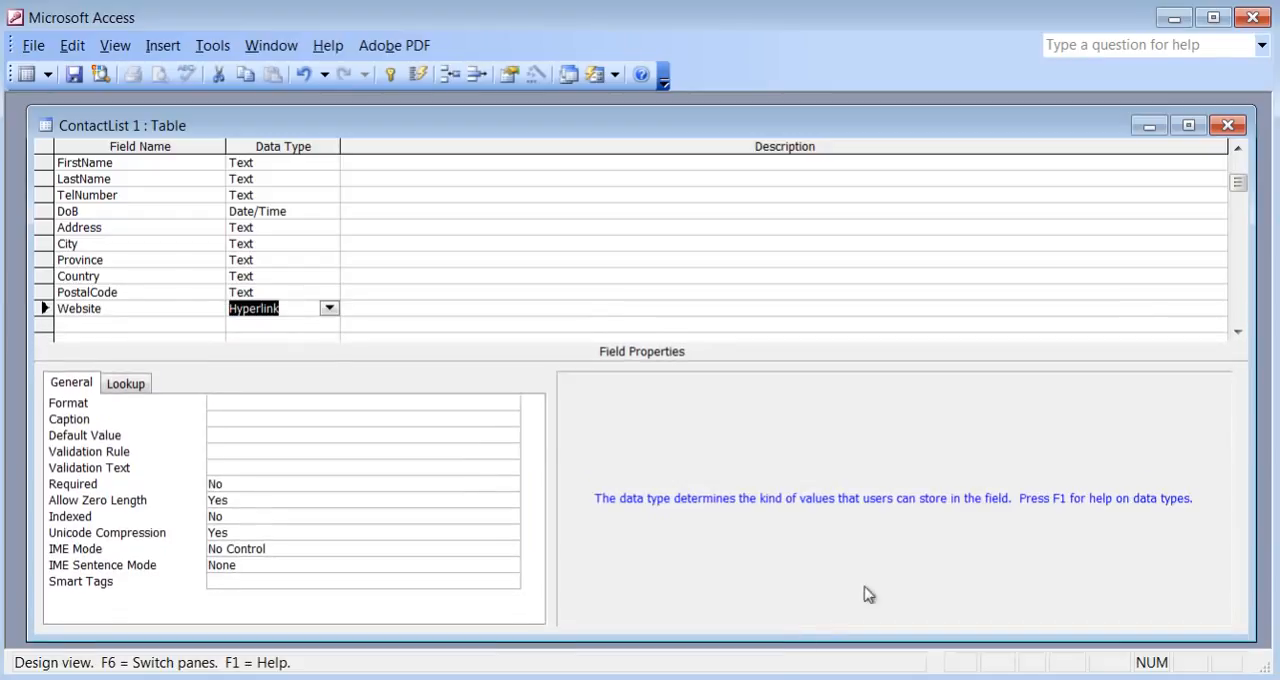
left_click(1242, 335)
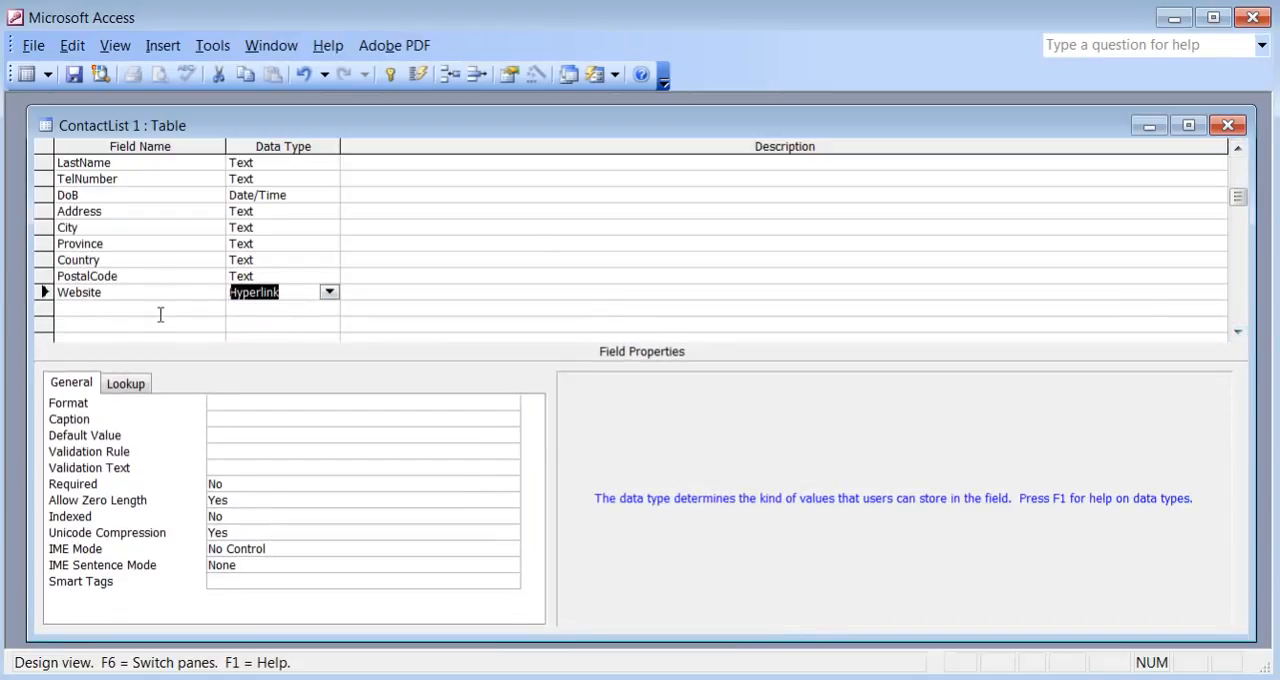
left_click(157, 309)
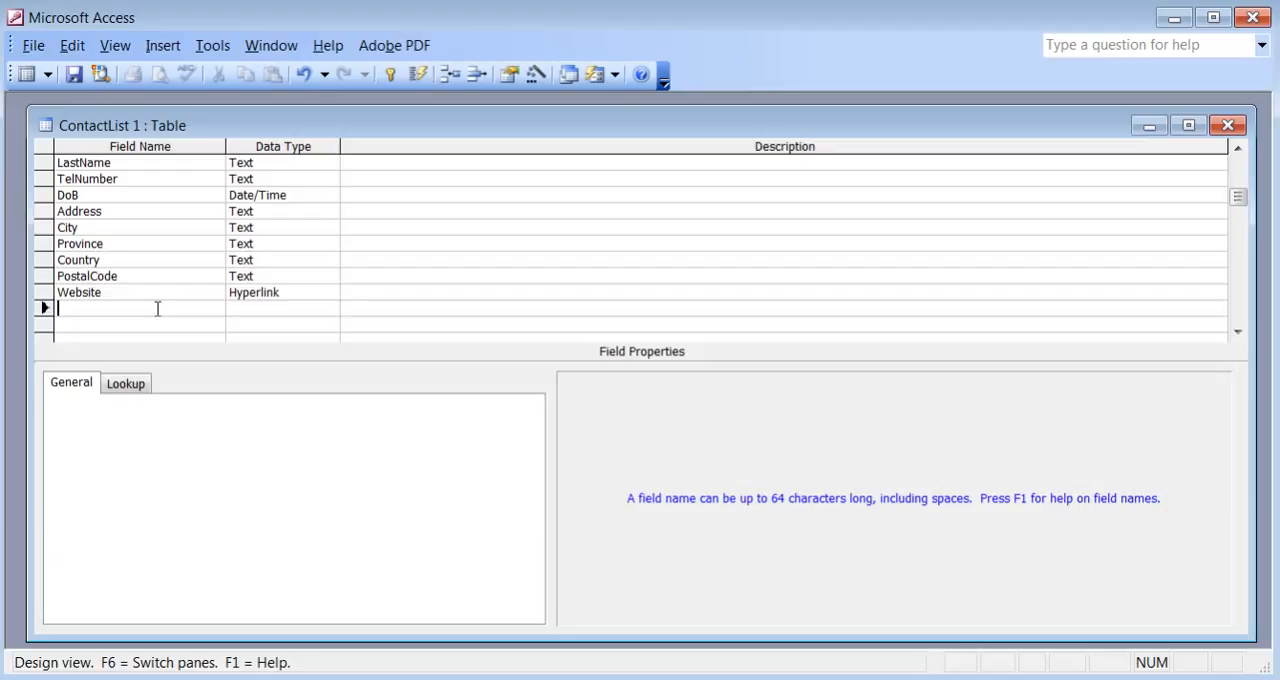
type("Notes")
key("Tab")
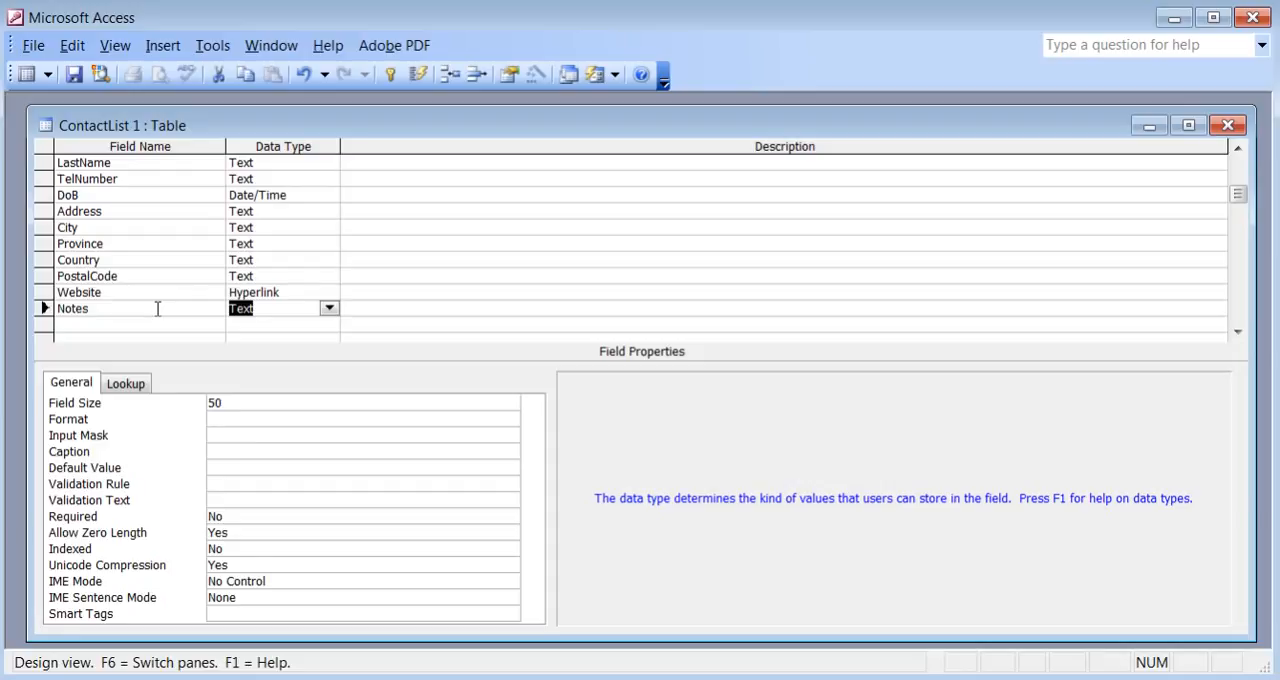
left_click(329, 309)
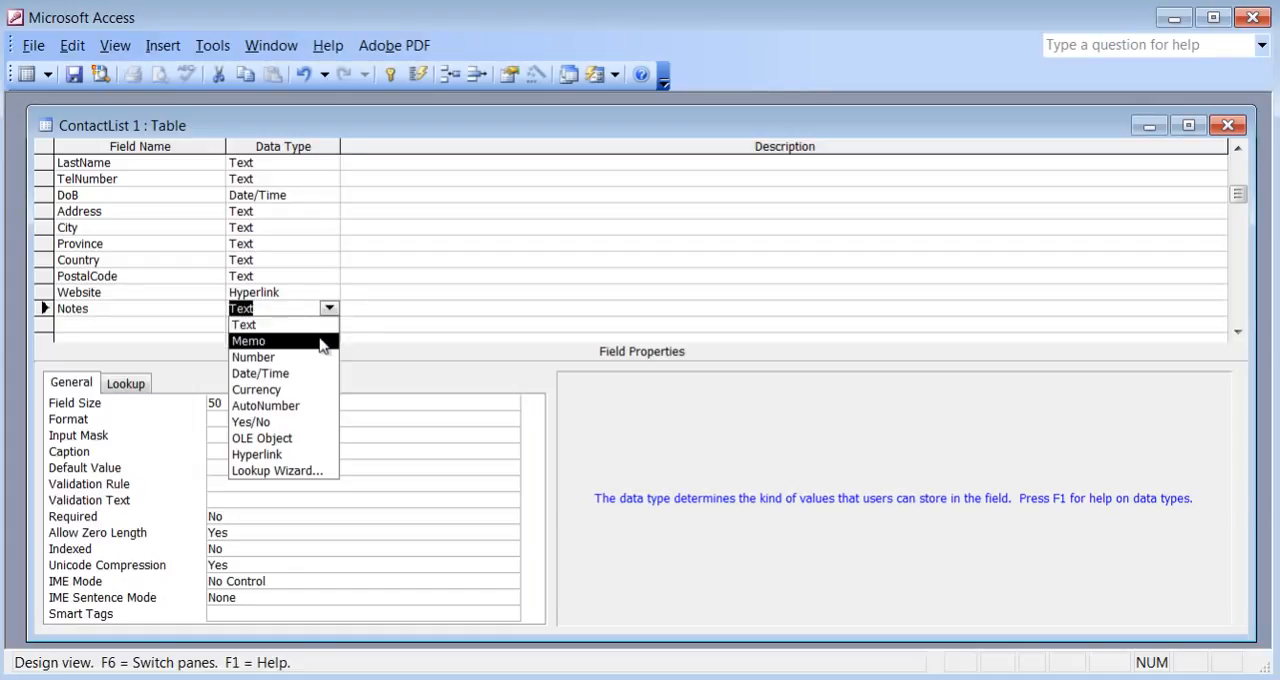
left_click(314, 328)
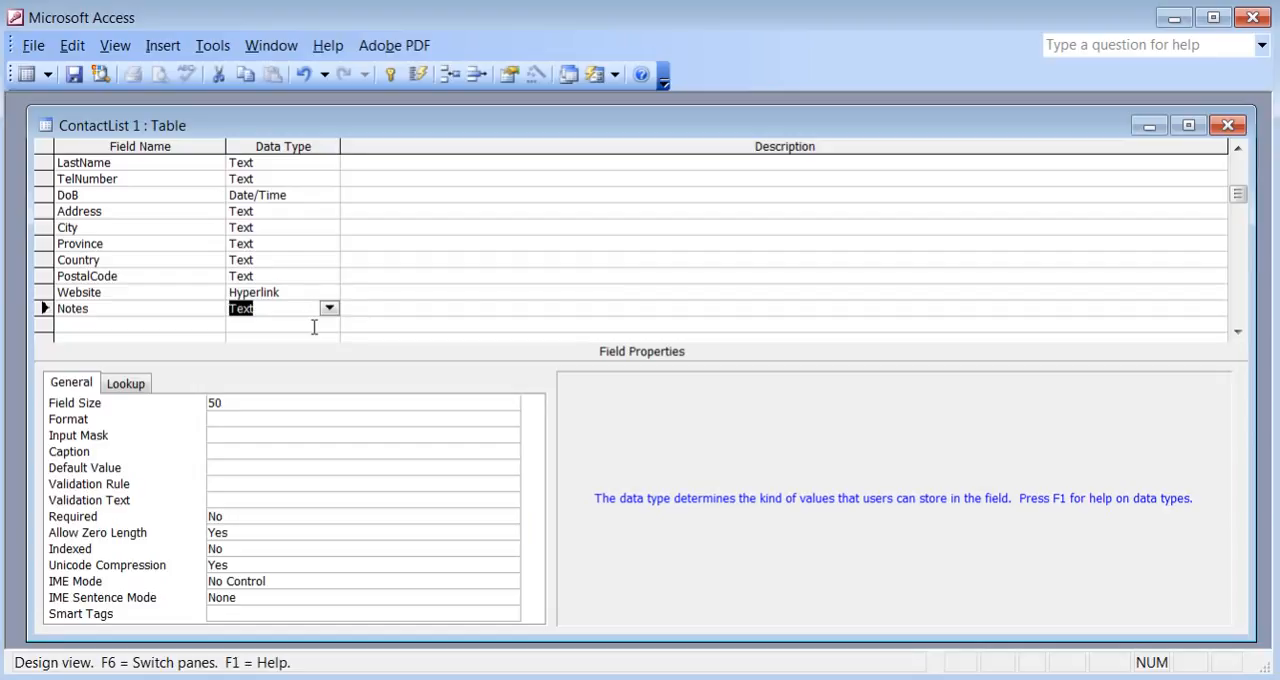
Try a field size of 255 for the Notes field and restore it to 50.
left_click(279, 402)
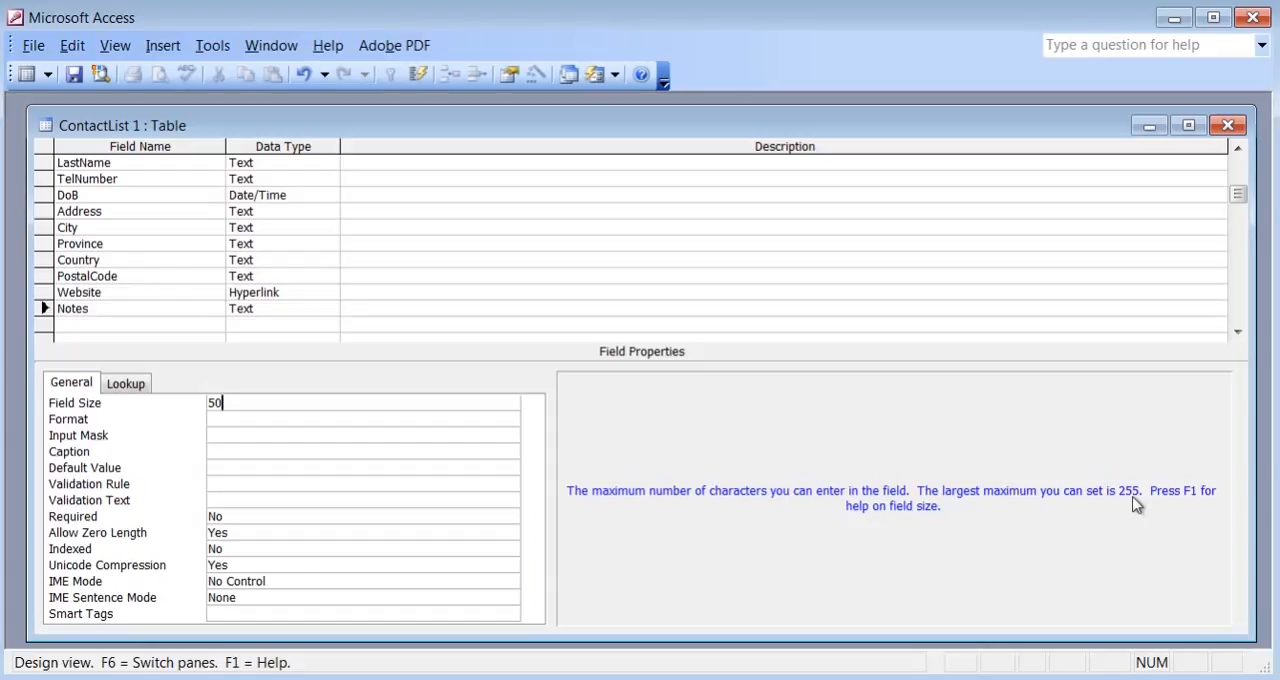
key("BackSpace")
key("BackSpace")
type("255")
key("BackSpace")
key("BackSpace")
key("BackSpace")
type("50")
Change the Notes field's data type to Memo.
left_click(305, 308)
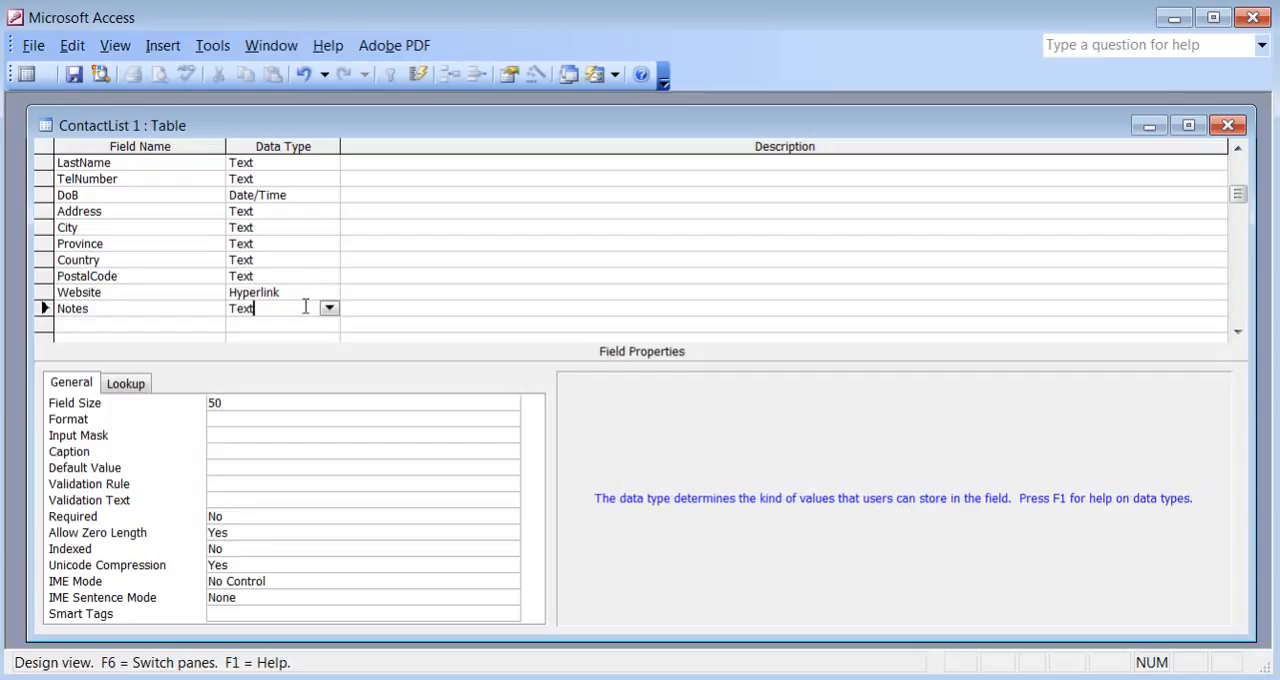
left_click(329, 308)
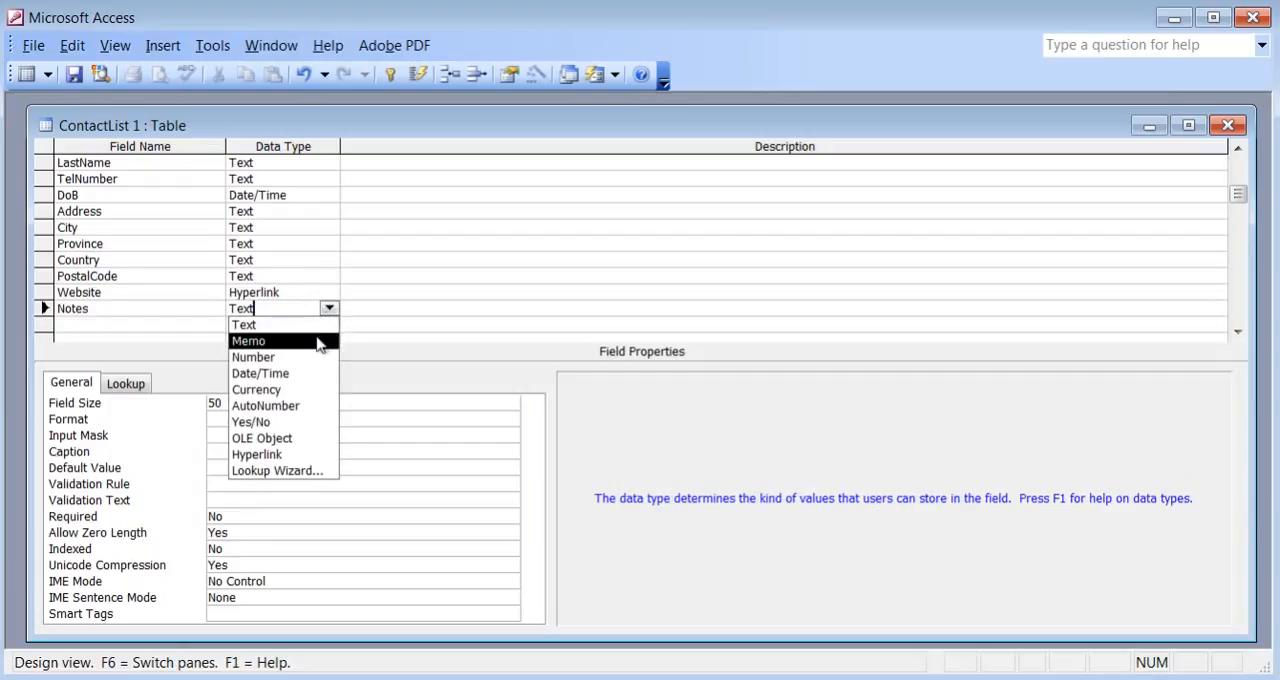
left_click(319, 342)
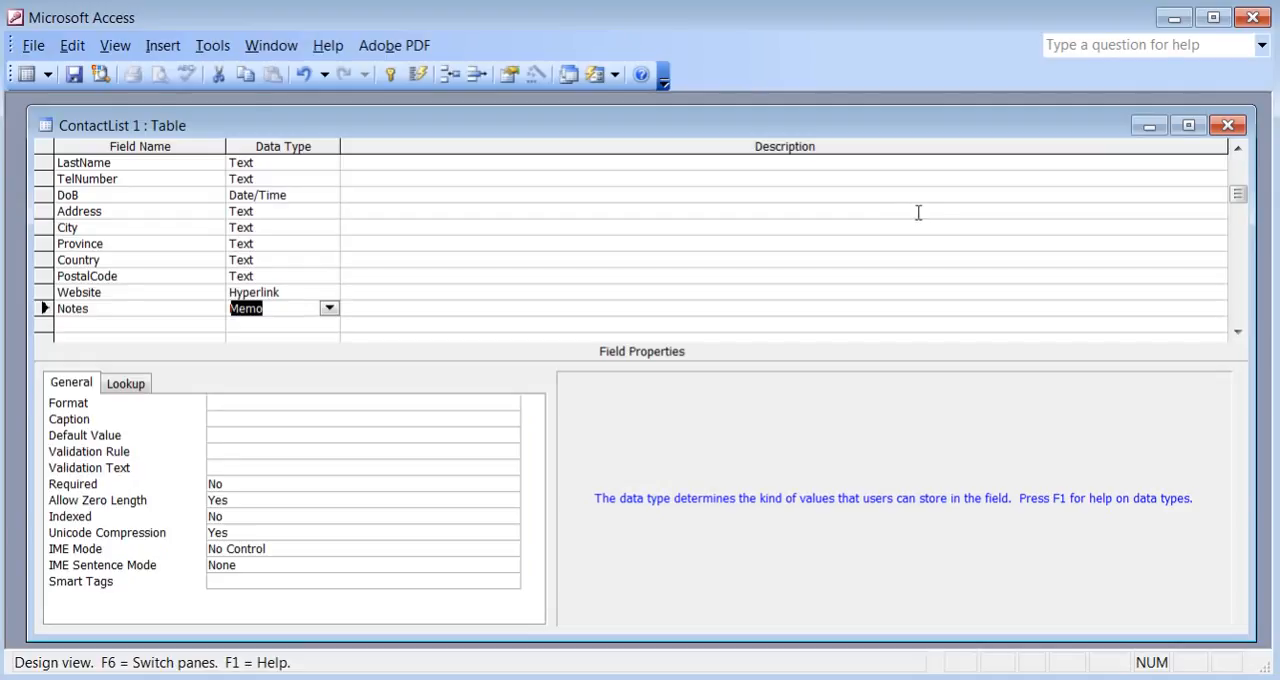
Set the City field's size to 25.
left_click(173, 232)
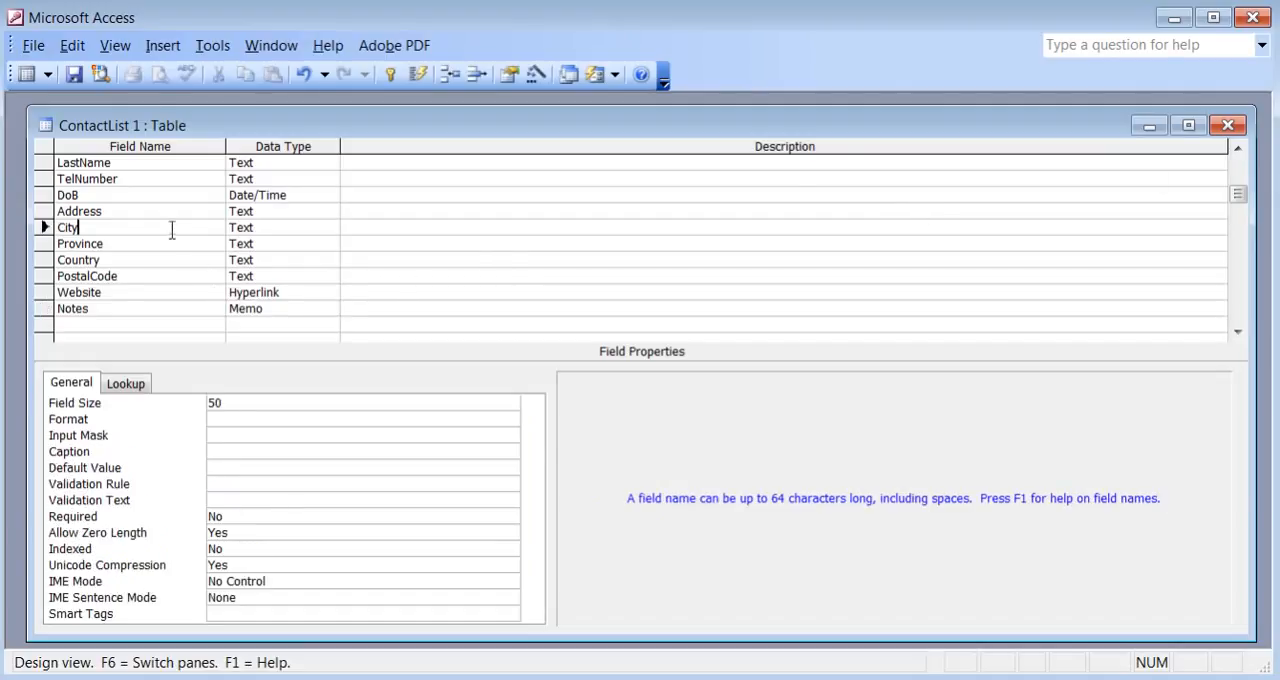
left_click(264, 400)
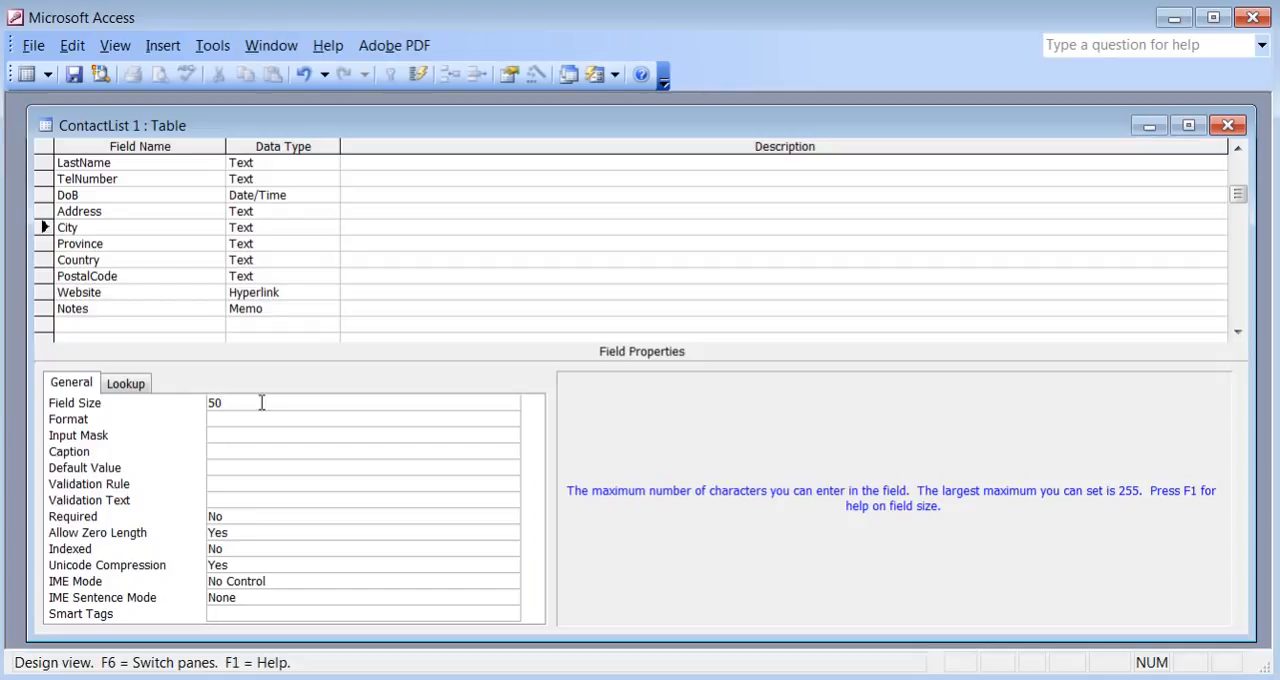
key("BackSpace")
key("BackSpace")
type("25")
Set the Province field's size to 25.
left_click(178, 248)
left_click(258, 401)
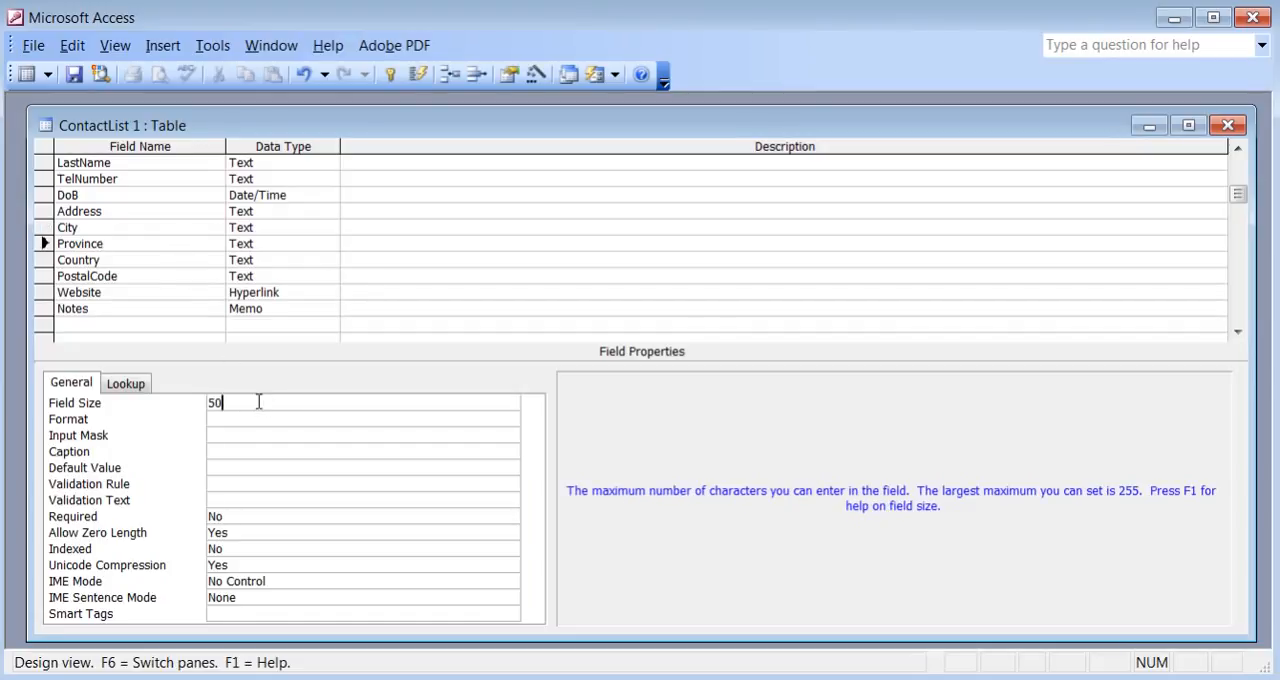
key("BackSpace")
key("BackSpace")
type("2")
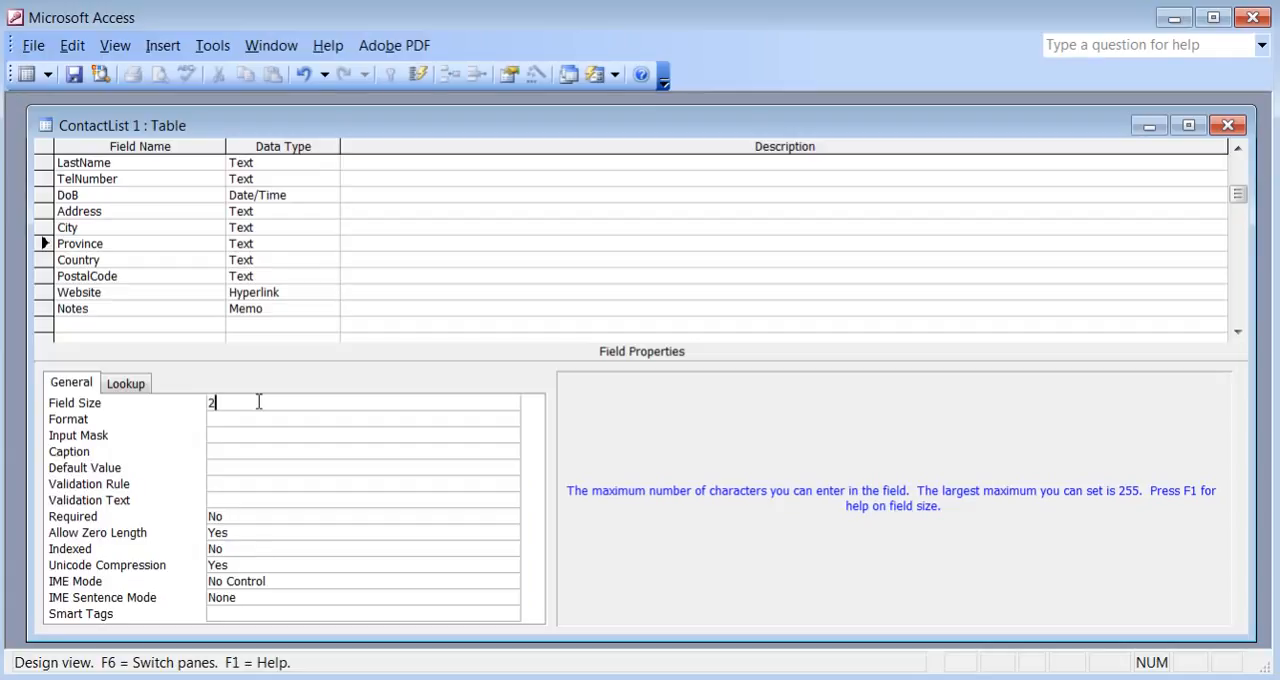
type("5")
Set the Country field's size to 20.
left_click(189, 263)
left_click(235, 402)
key("BackSpace")
key("BackSpace")
type("20")
Set the PostalCode field's size to 10.
left_click(180, 276)
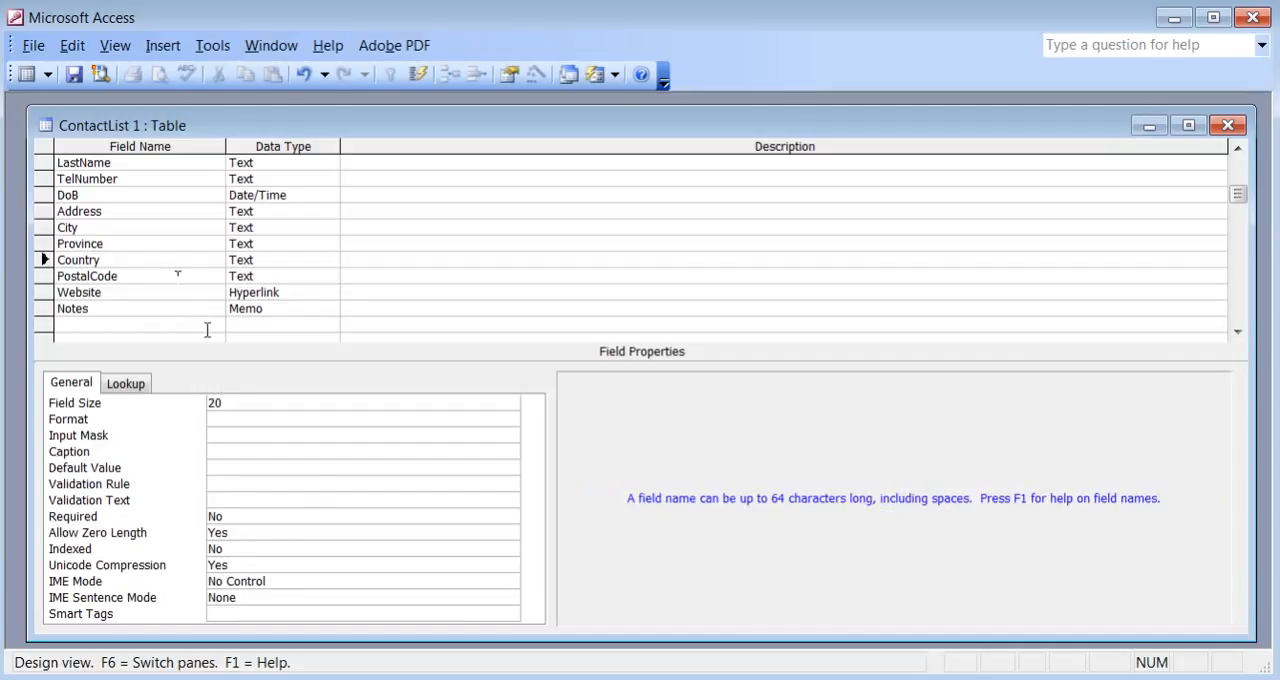
left_click(253, 401)
key("BackSpace")
key("BackSpace")
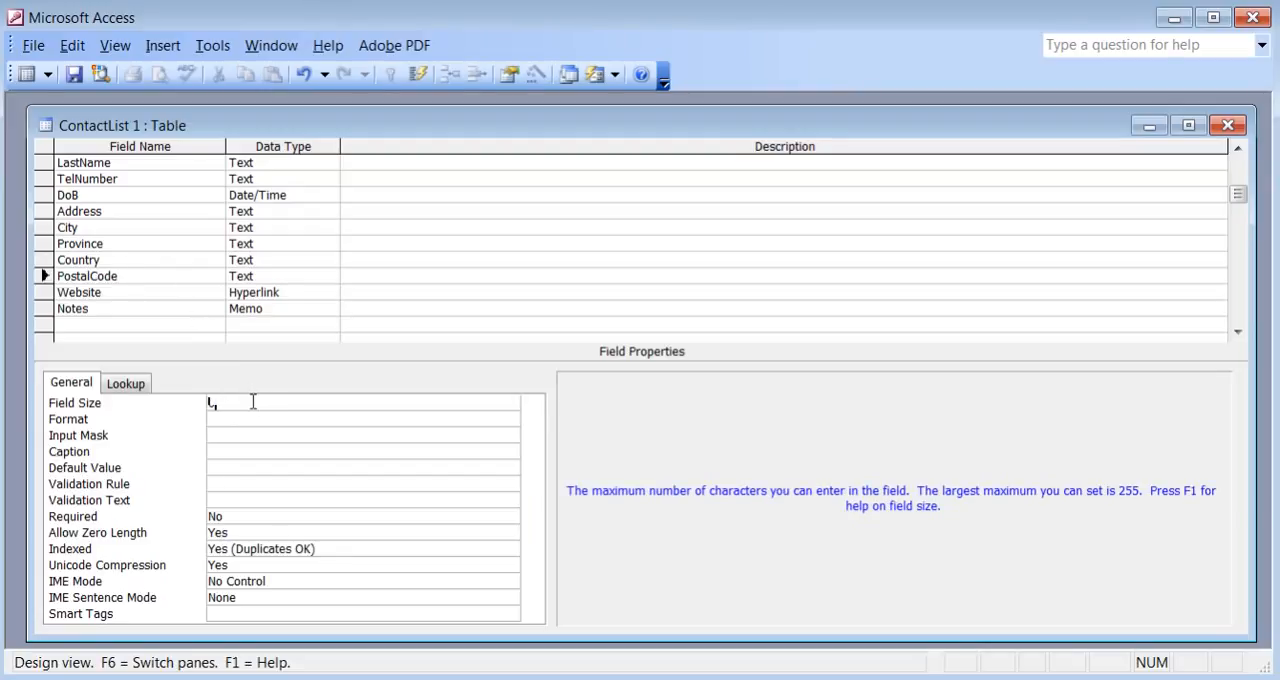
type("10")
Enter Canada as the default value of the Country field.
left_click(195, 260)
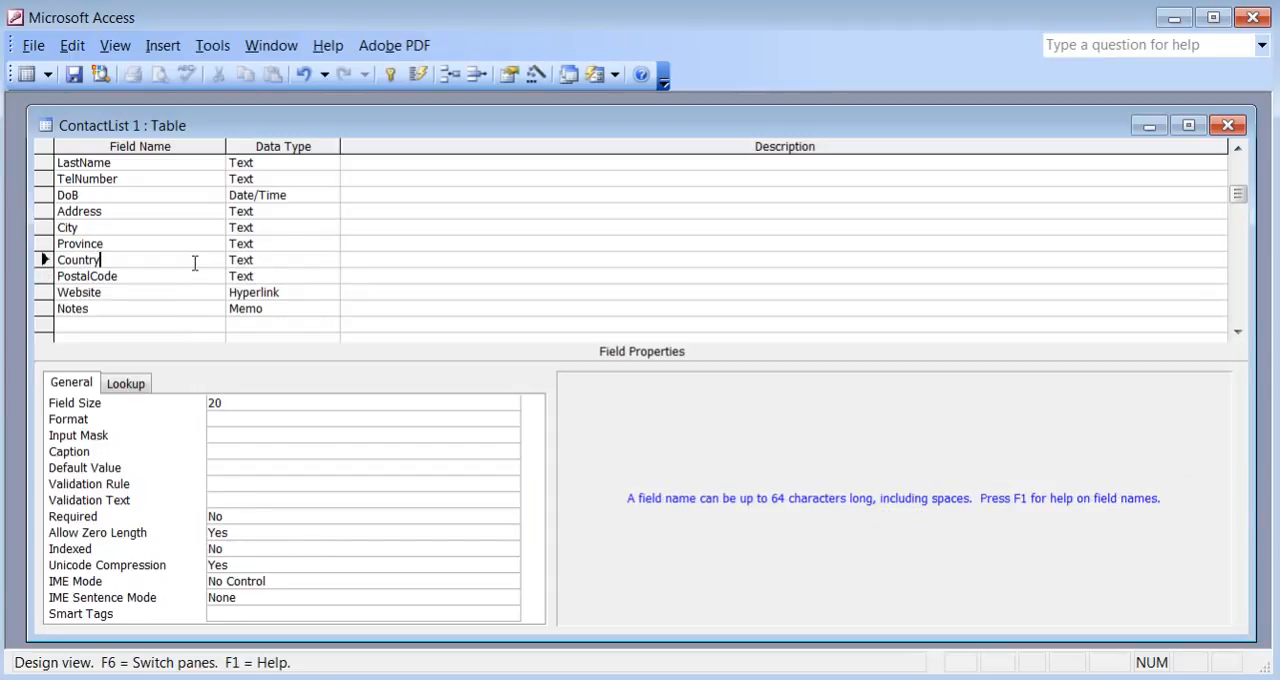
left_click(275, 466)
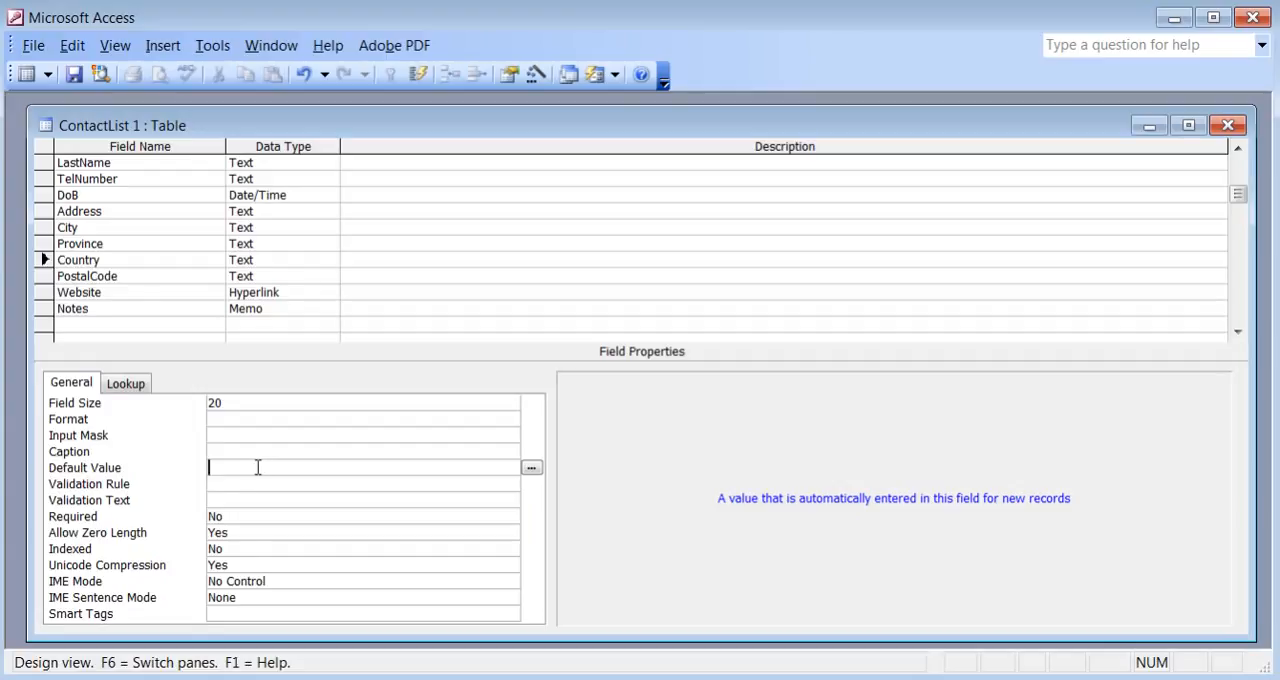
type("Cand")
type("da")
Add a Picture field below Notes and set its data type to OLE Object.
left_click(100, 324)
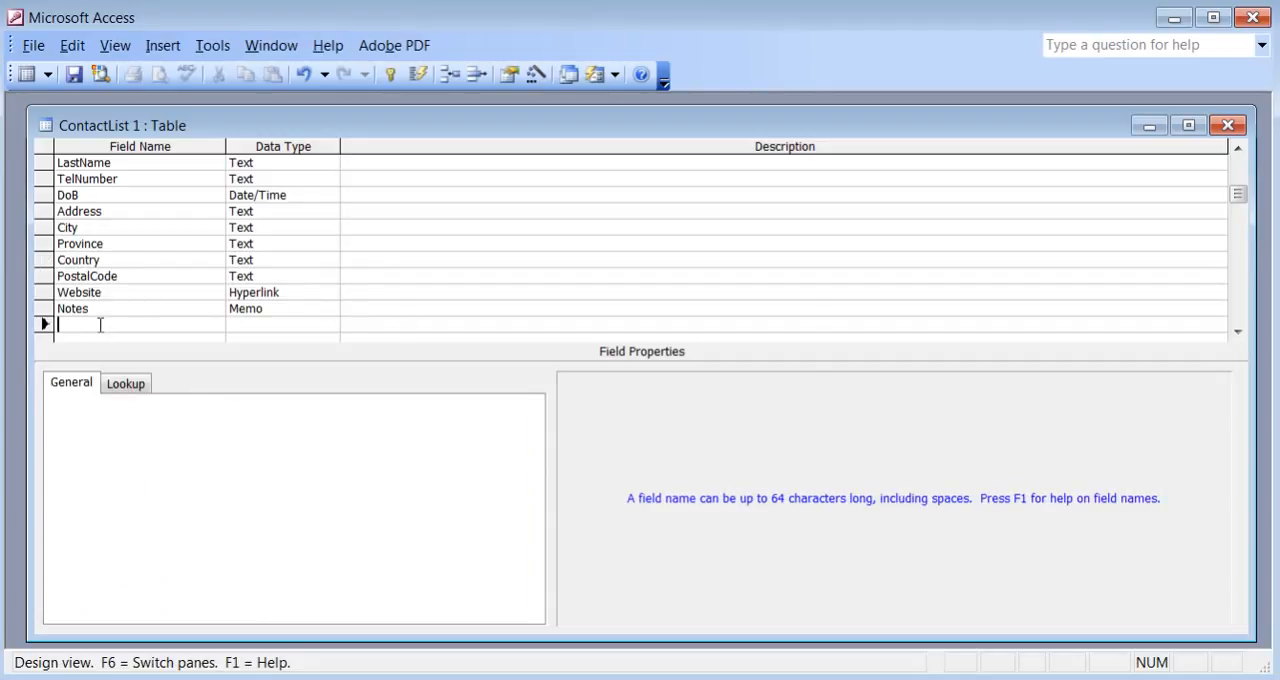
type("Picture")
key("Tab")
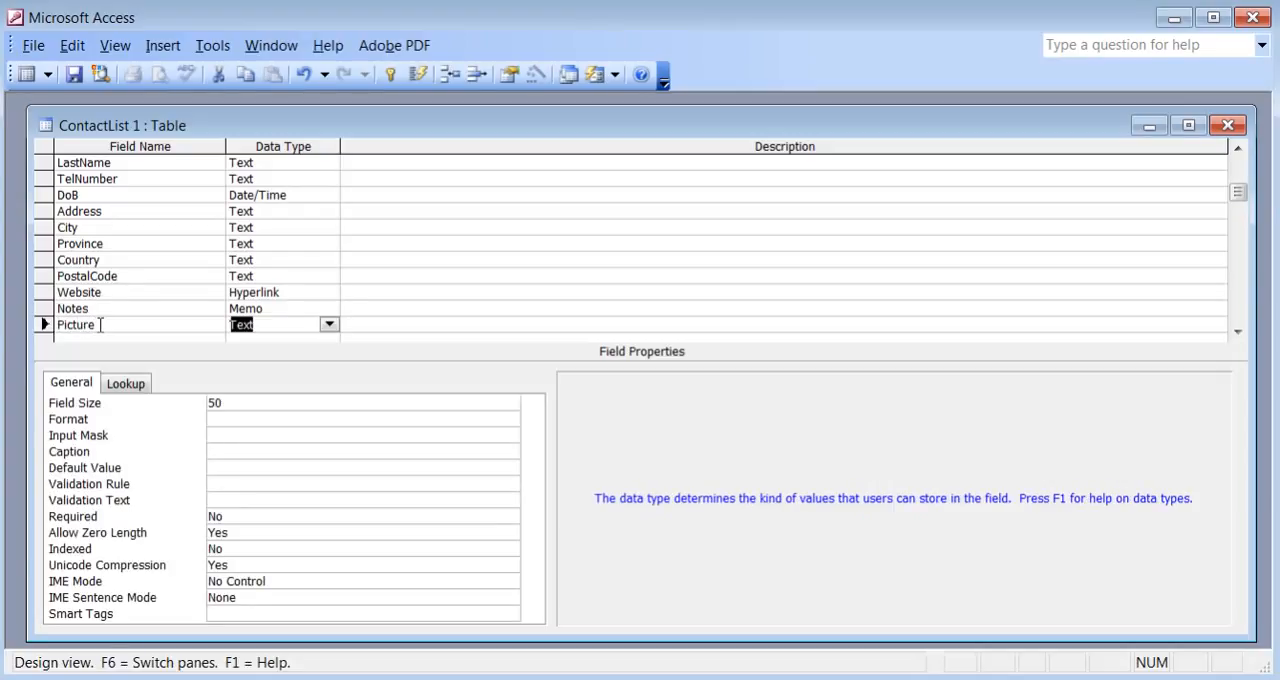
left_click(329, 325)
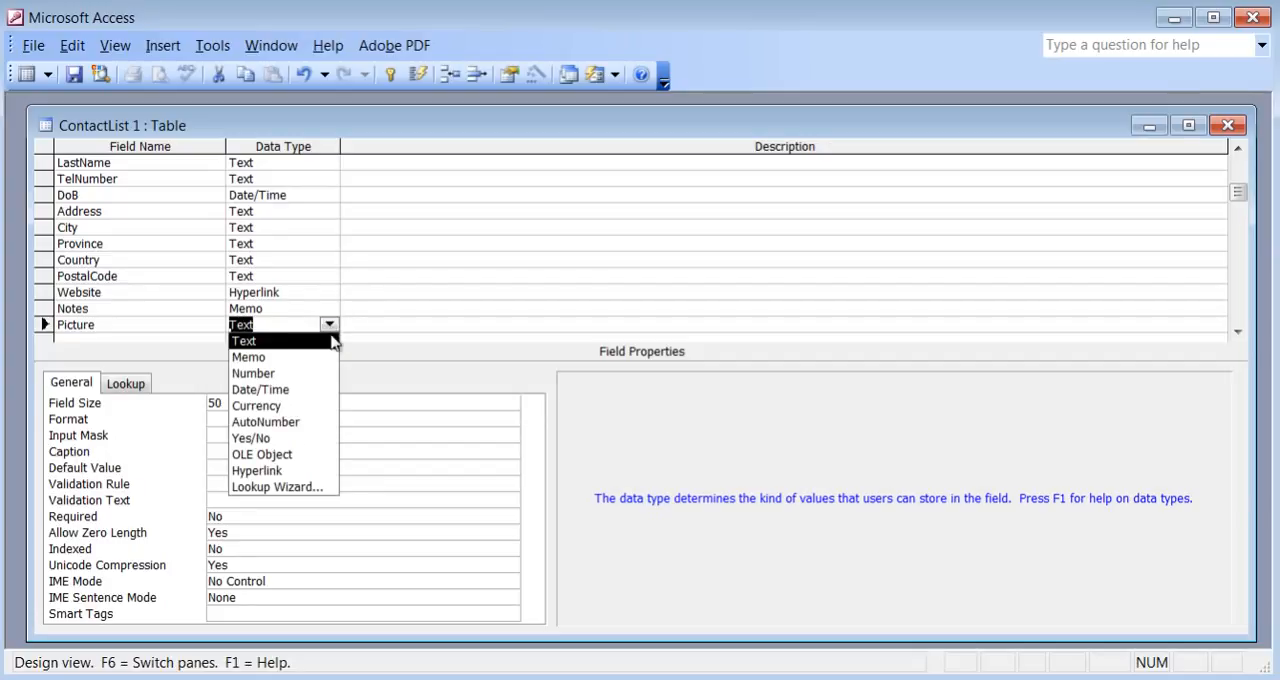
left_click(313, 455)
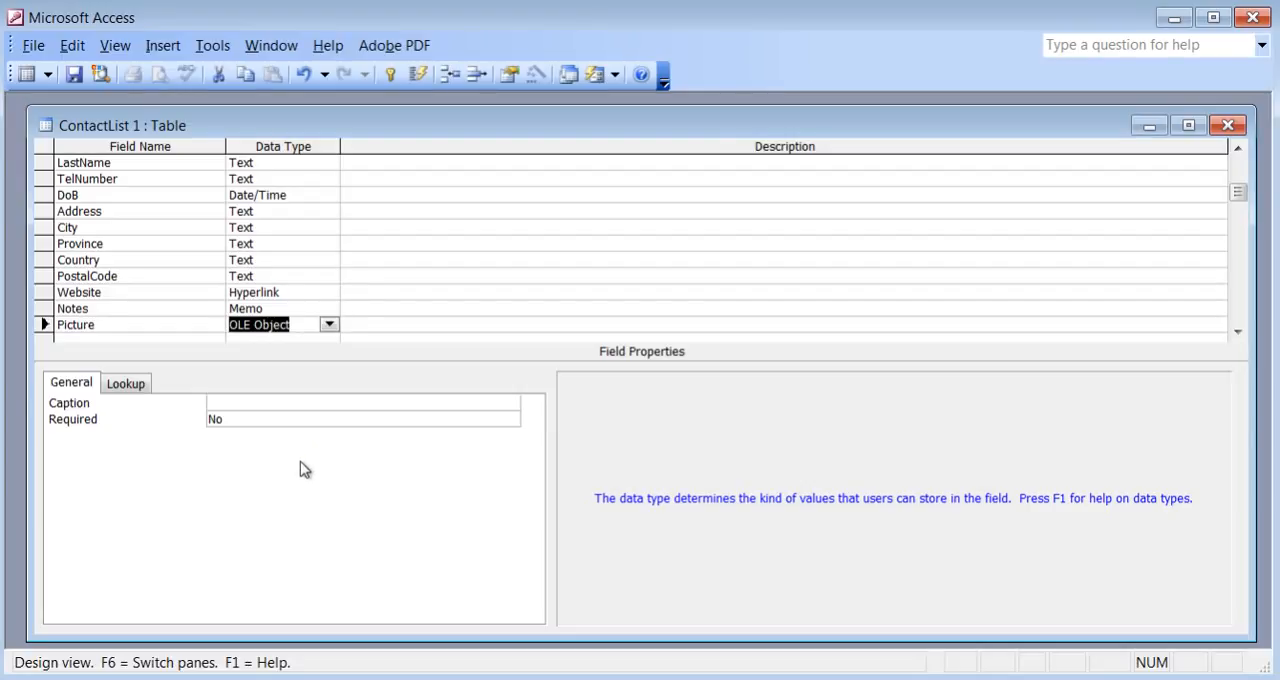
Check the remaining fields in list.txt and add a Sex field with the Text data type below Picture.
left_click(160, 679)
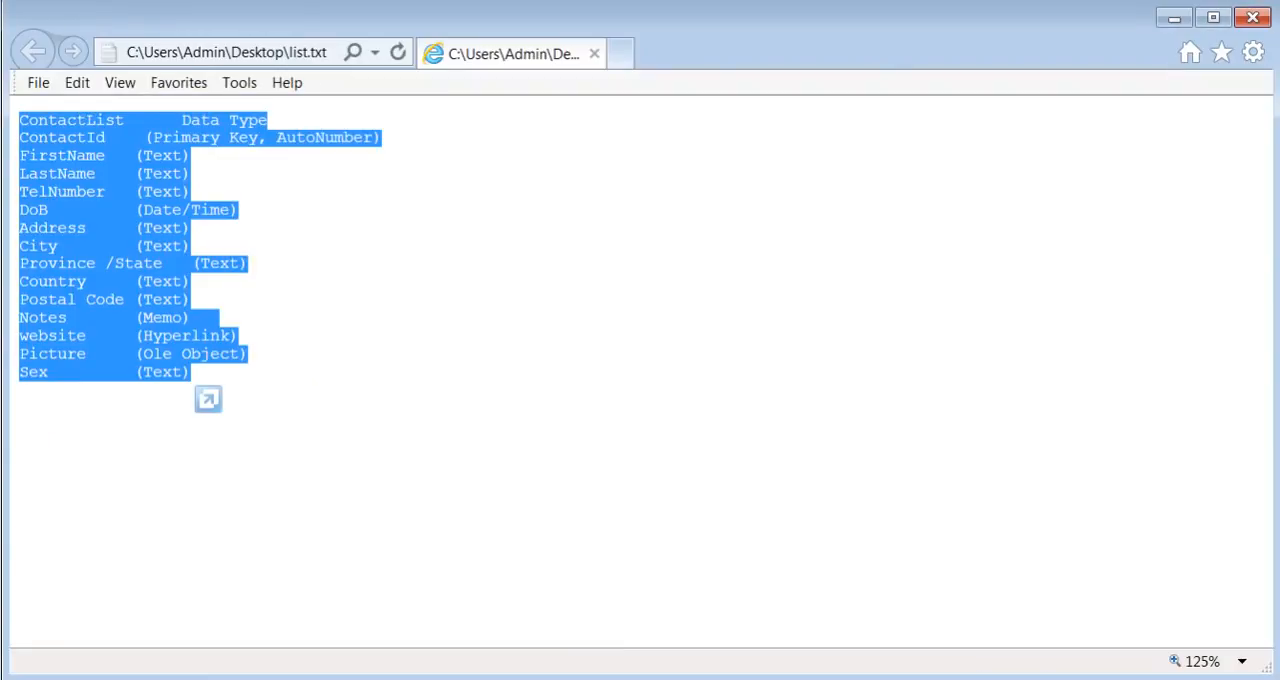
left_click(230, 679)
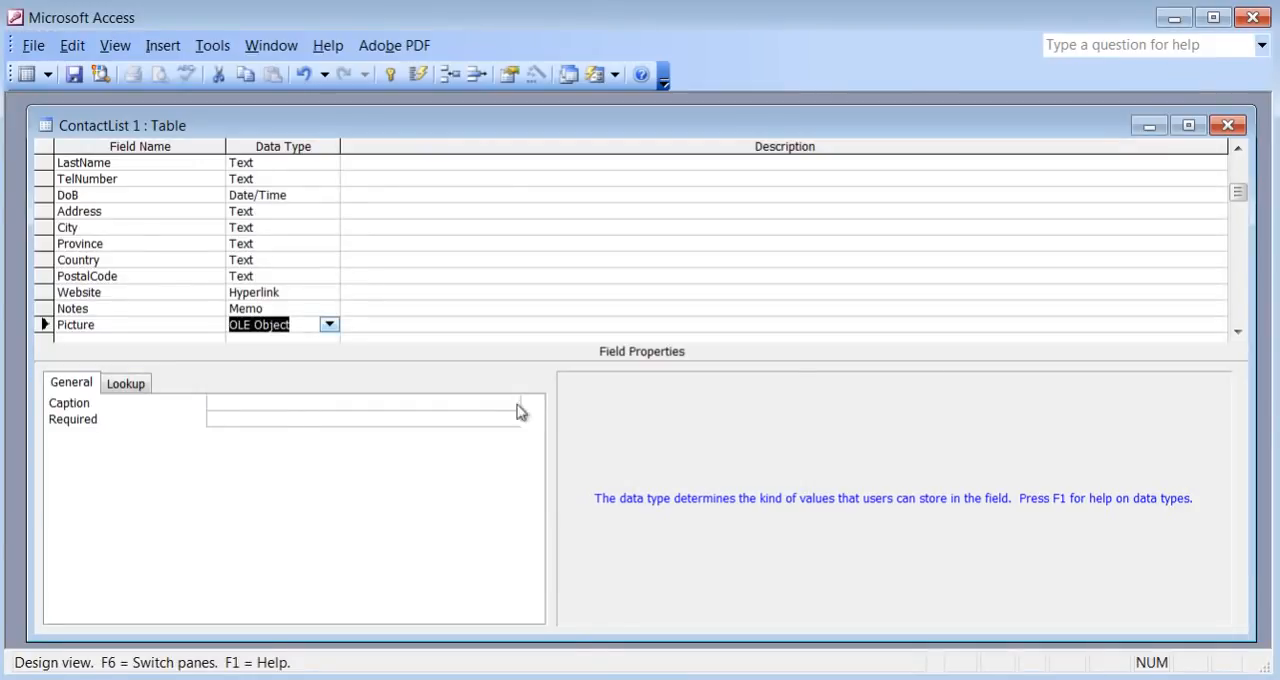
left_click(1237, 331)
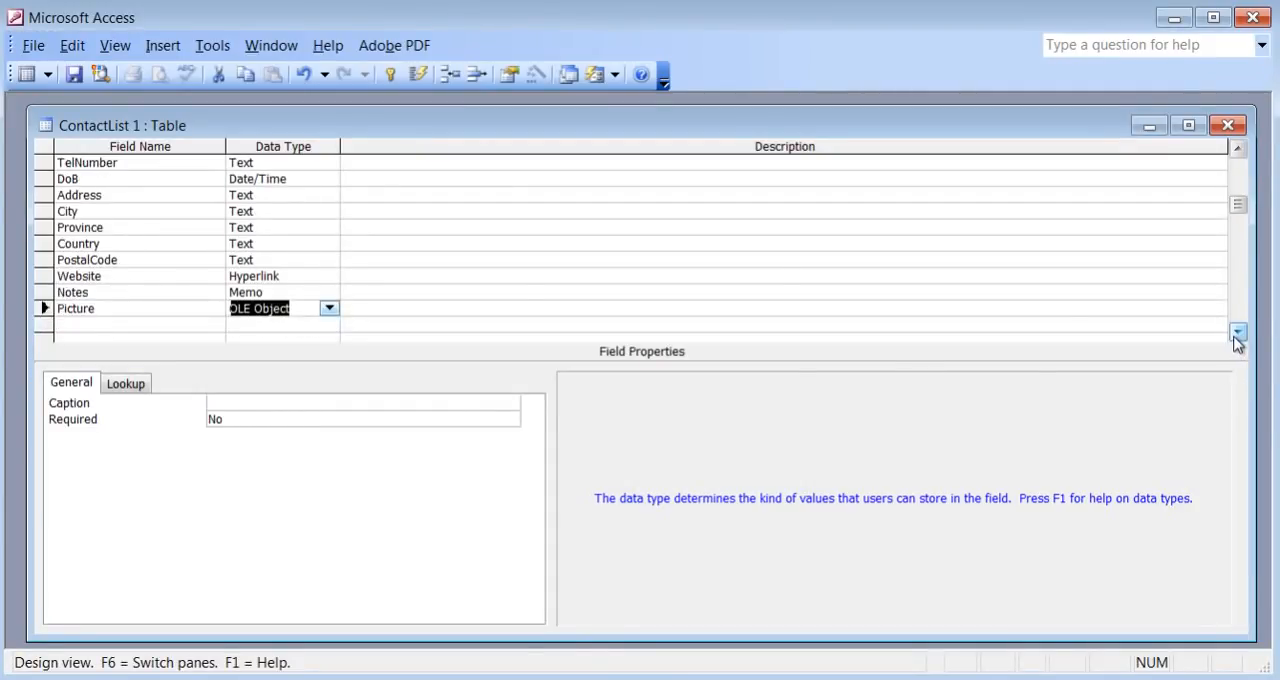
left_click(157, 330)
type("Sex")
key("Tab")
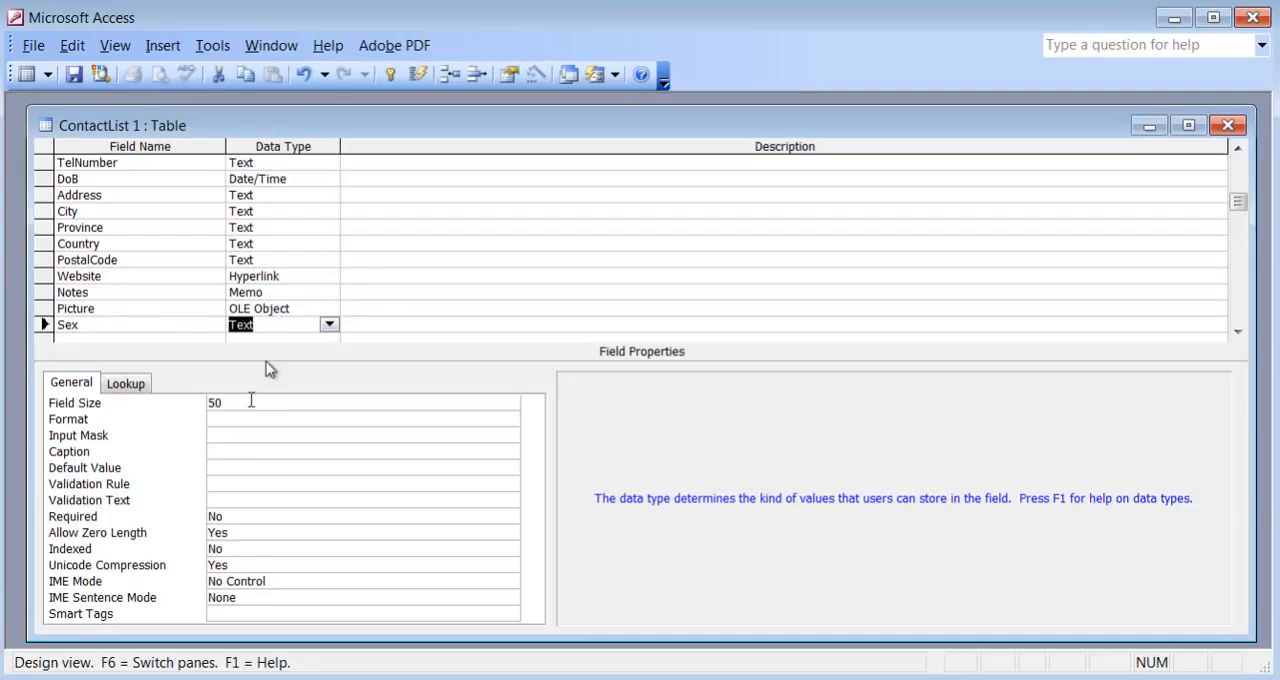
Set the Sex field's size to 10 and save the table, agreeing to continue with the shortened field sizes.
left_click(250, 403)
key("BackSpace")
key("BackSpace")
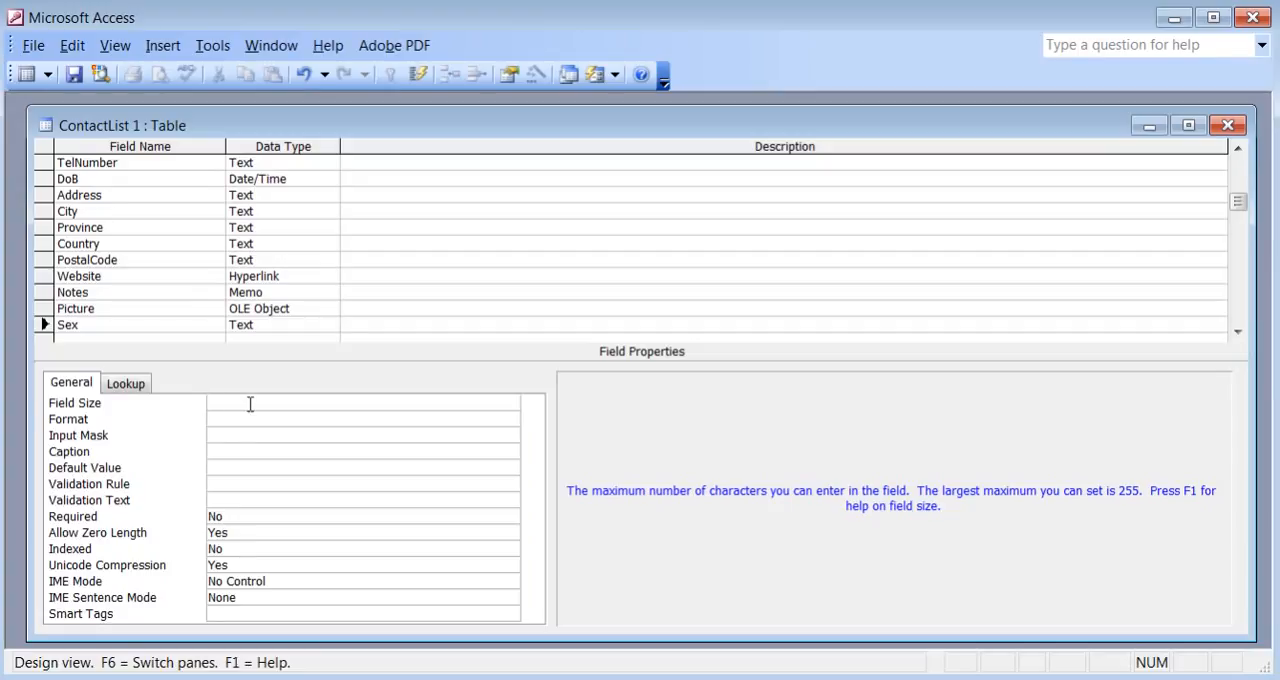
type("10")
left_click(75, 76)
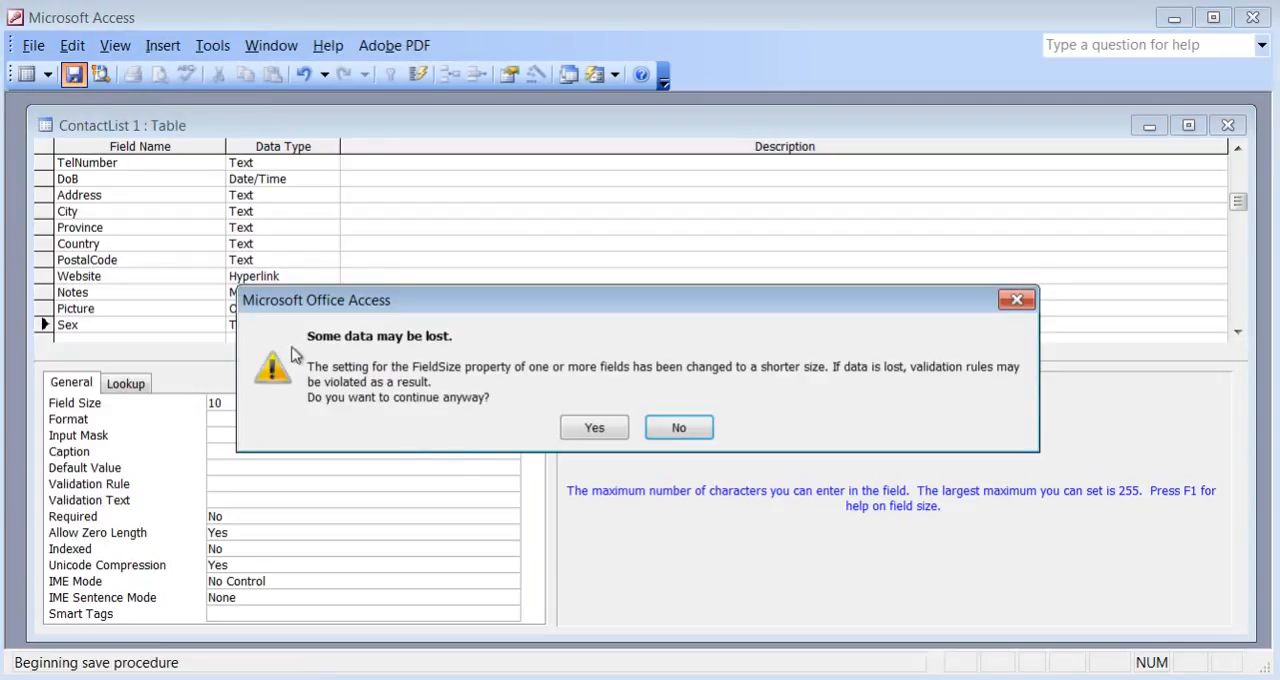
left_click(598, 434)
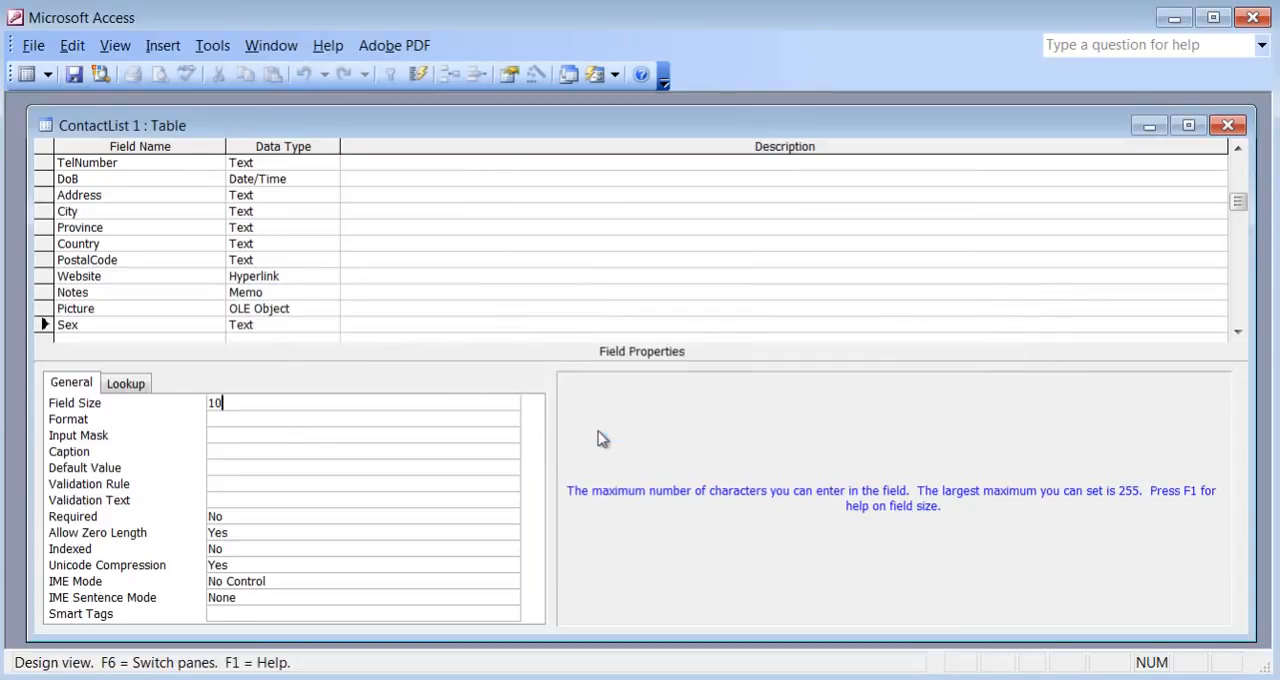
In Datasheet view, add a second record with the contact's first name, last name and telephone number.
left_click(25, 76)
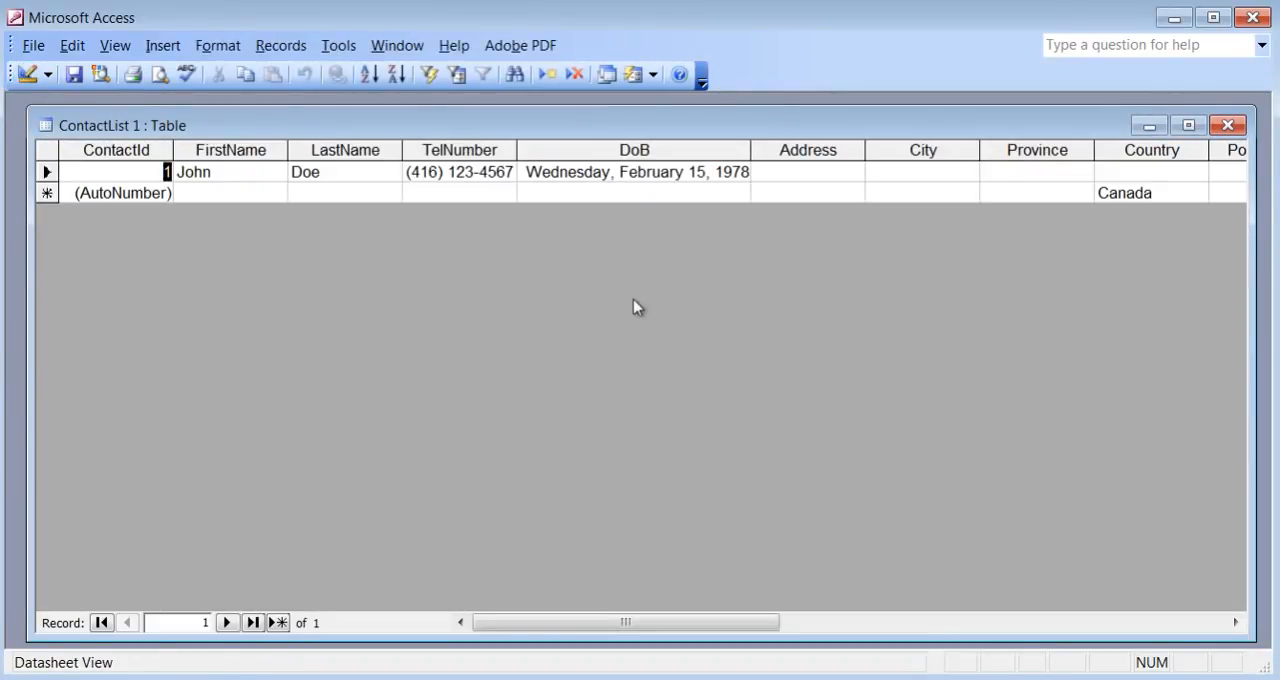
left_click(1160, 192)
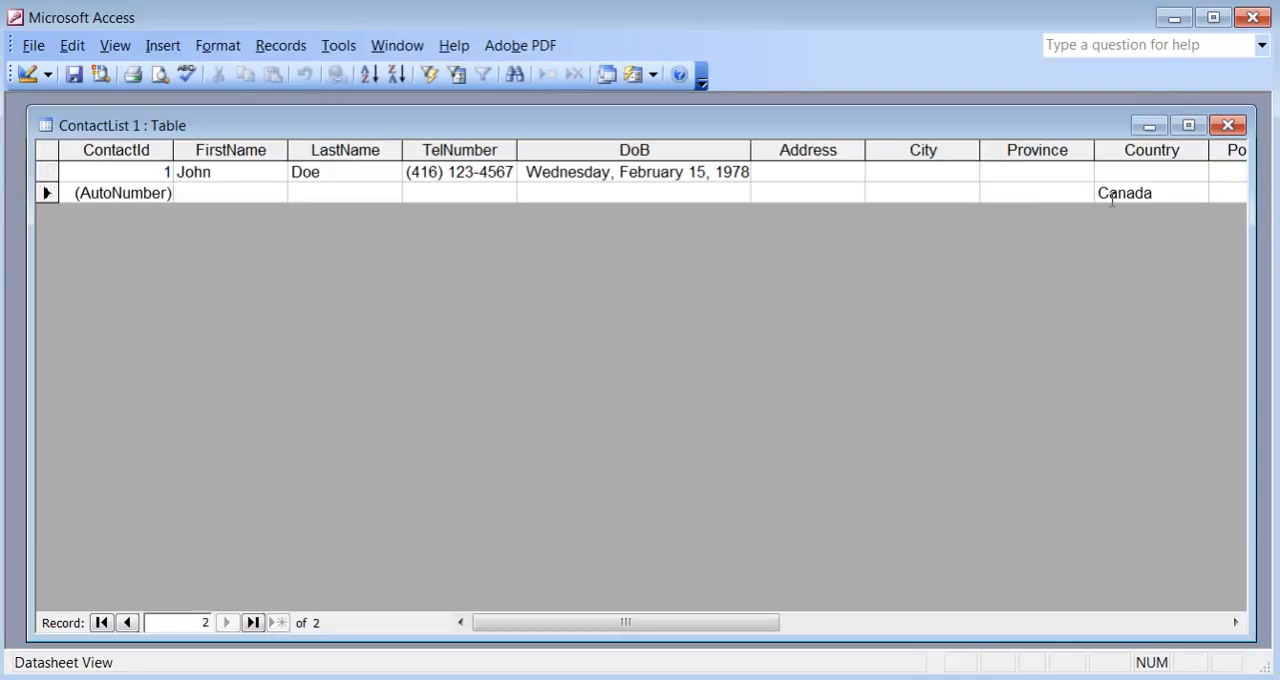
left_click(216, 195)
key("Tab")
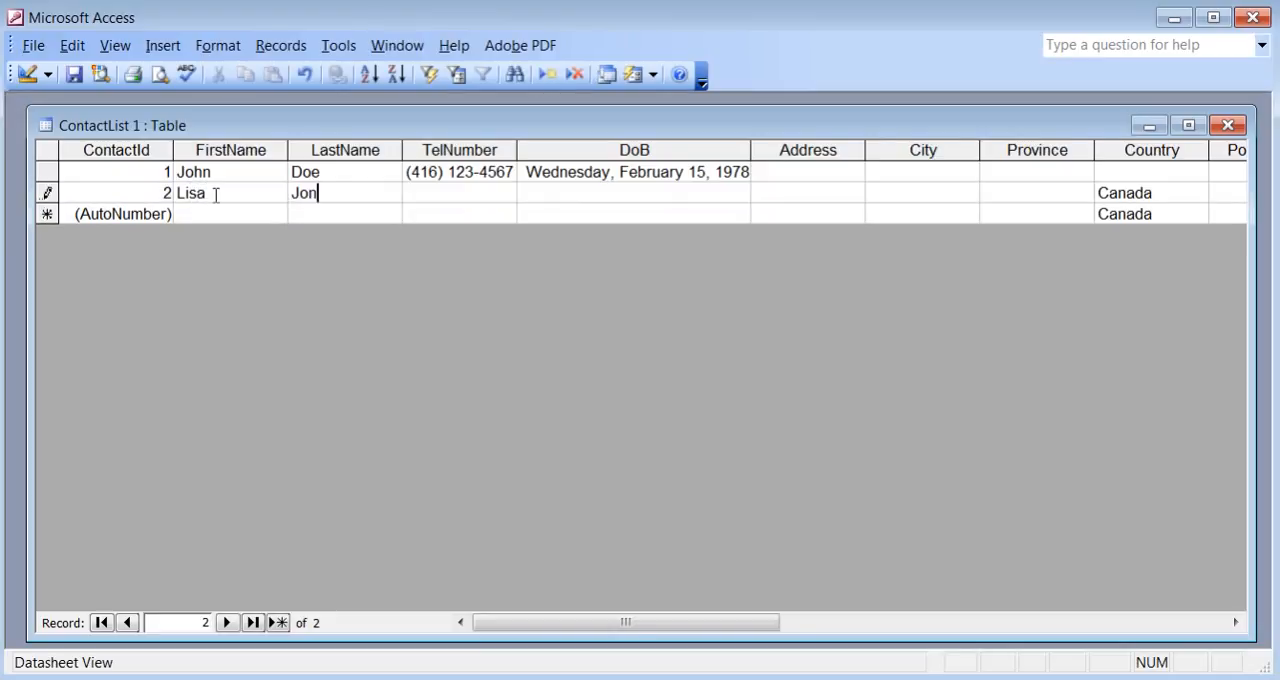
key("Tab")
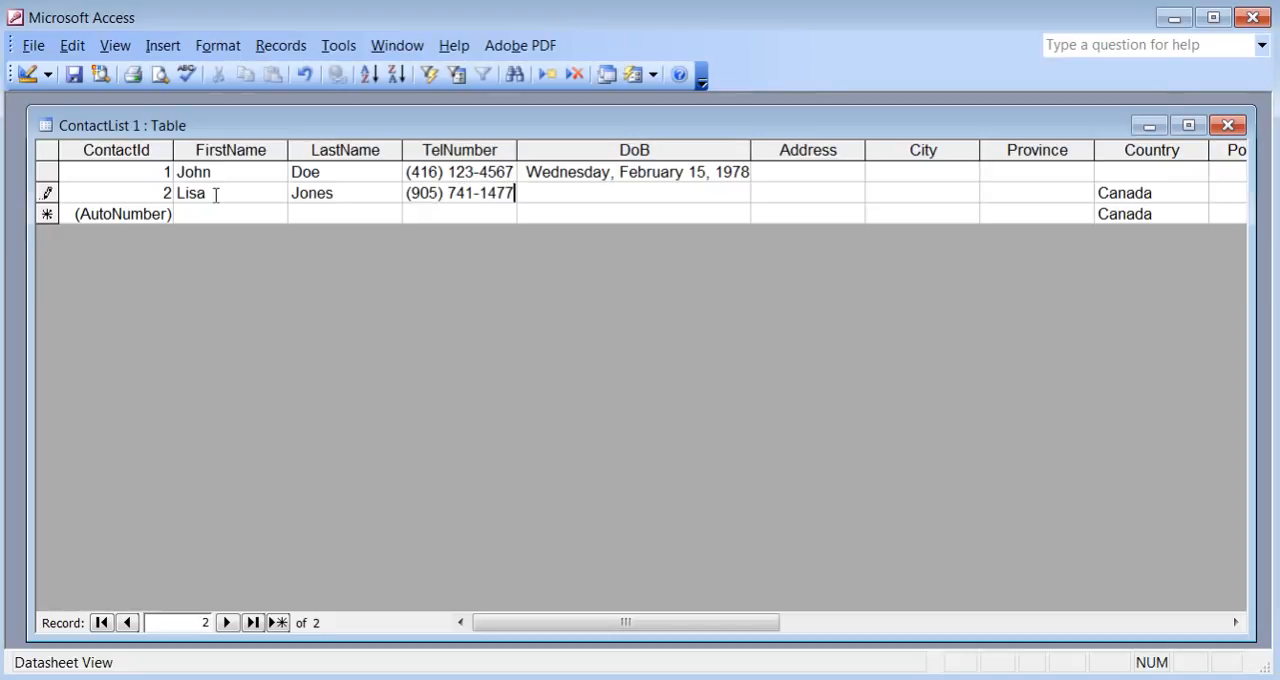
key("Tab")
In Design view, enter "Type the Date like this 14 Feb 86" as the DoB field's description.
left_click(27, 75)
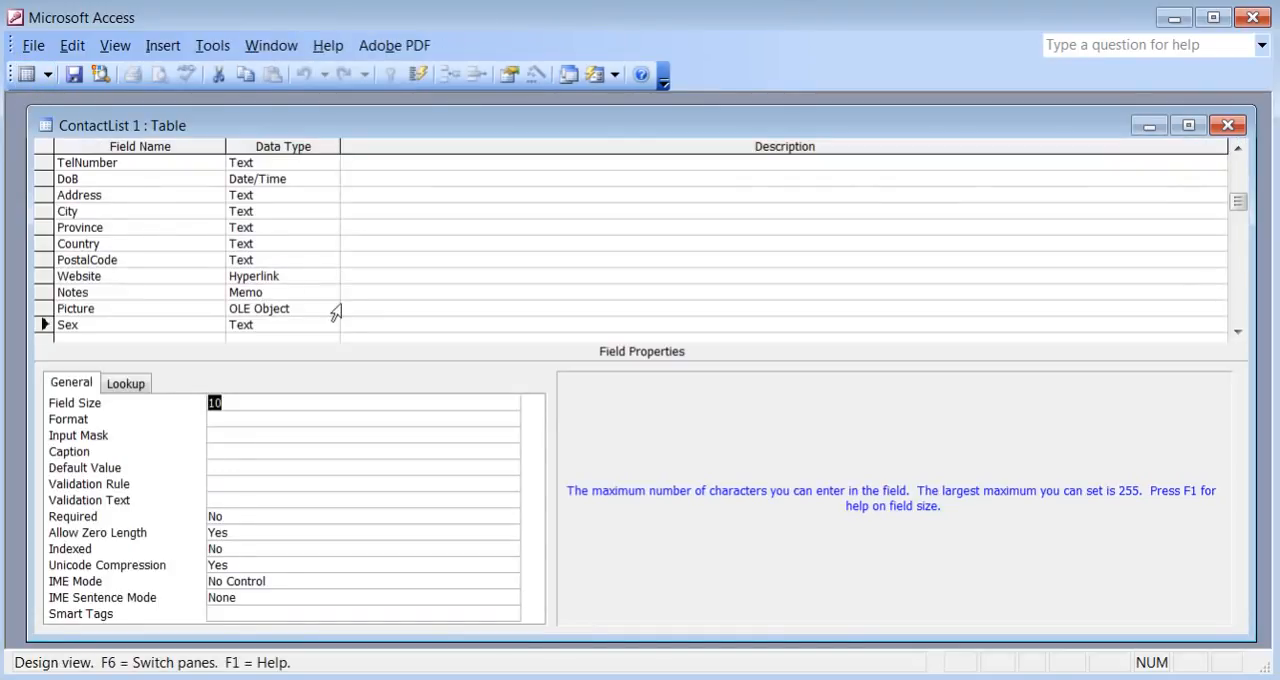
left_click(364, 179)
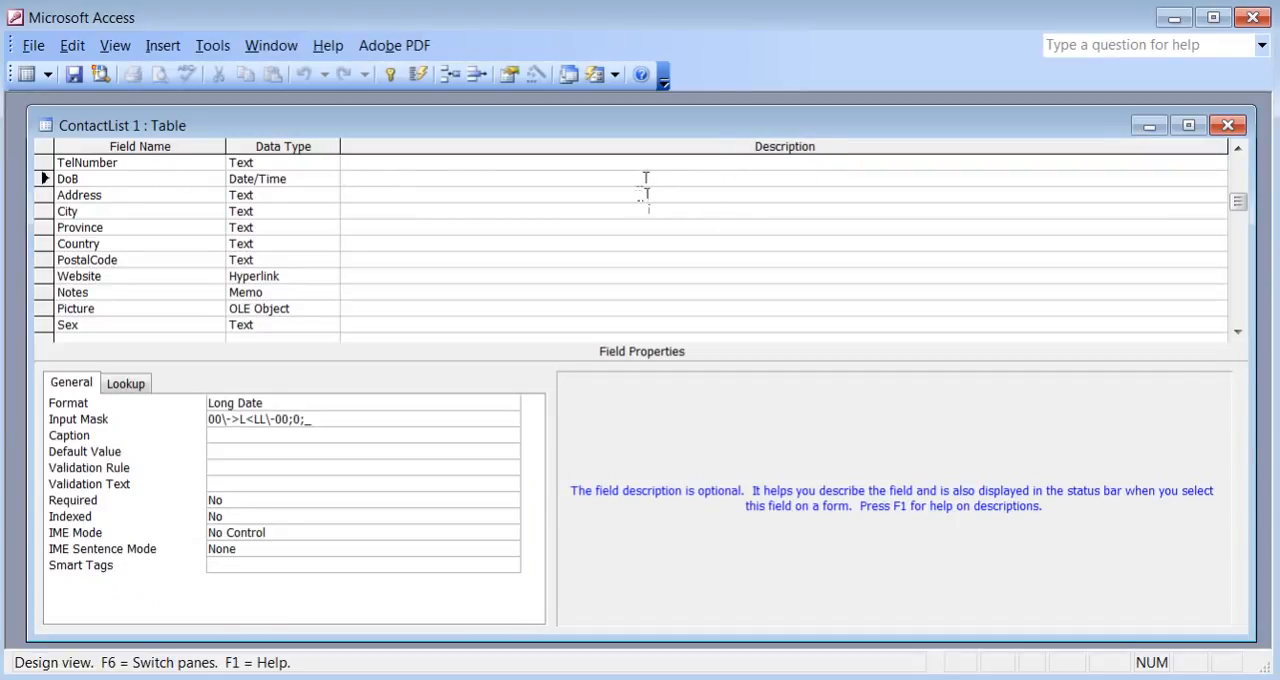
type("Type")
type(" the Date of")
type(" birth")
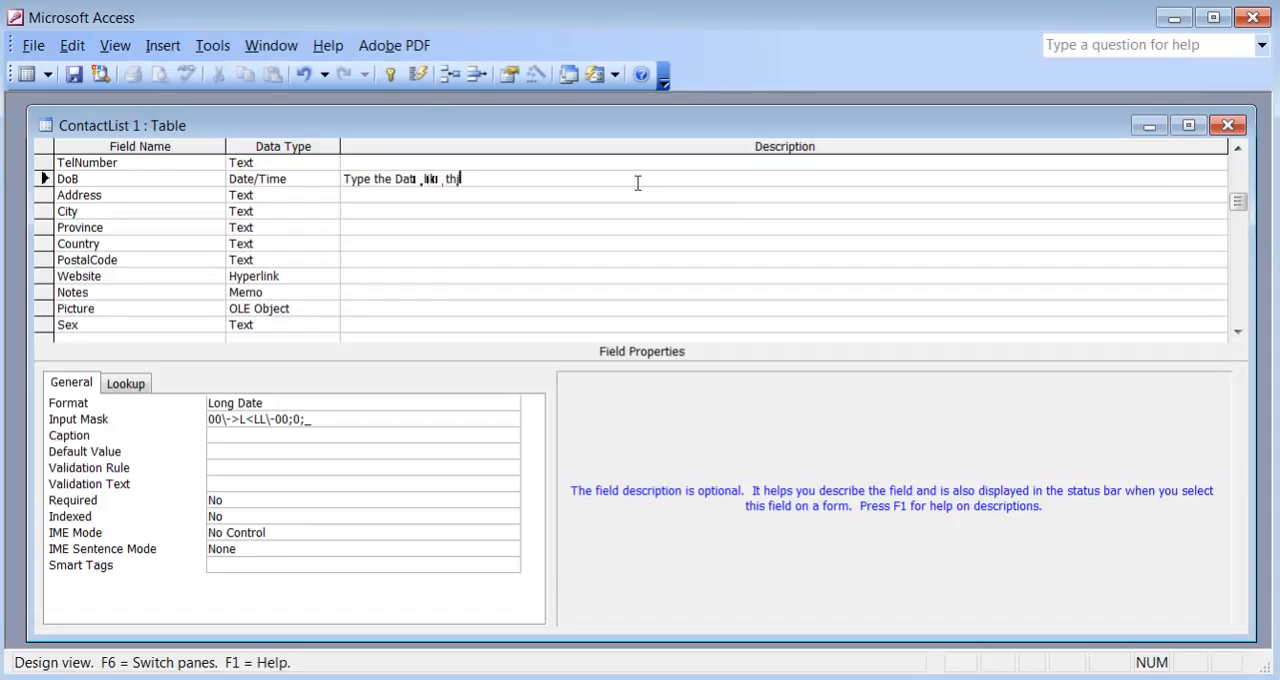
type("is 14 Feb 86")
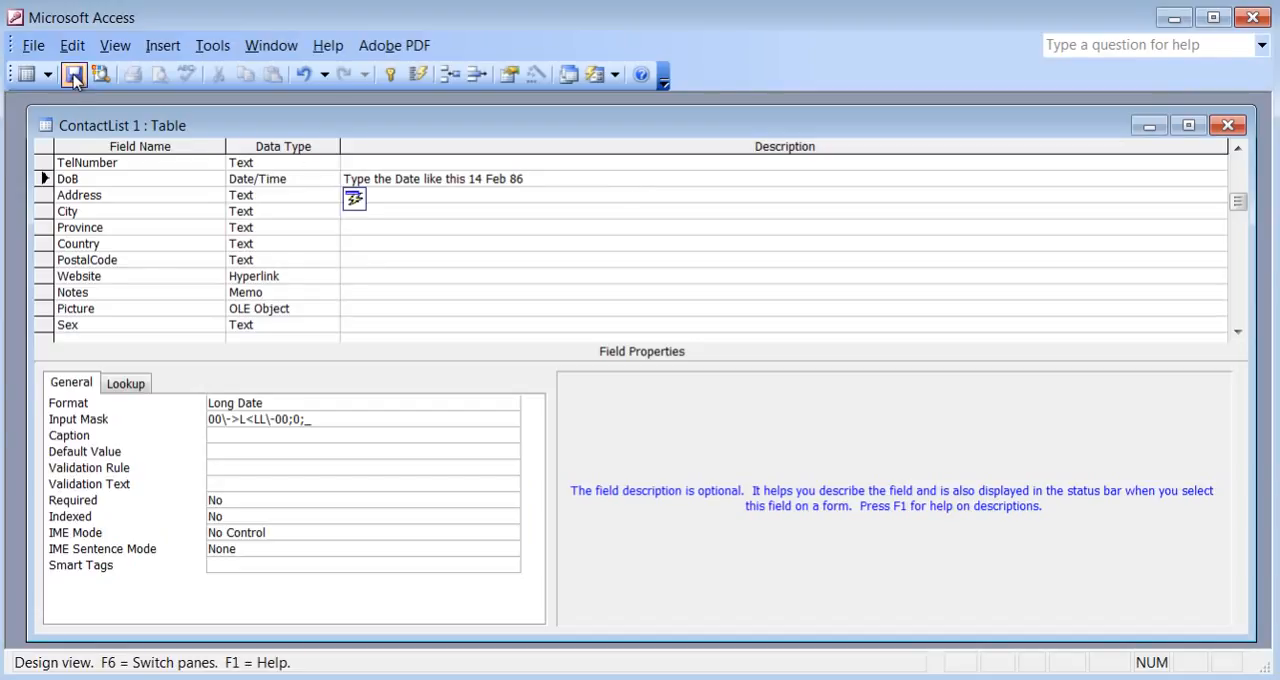
Return to Datasheet view and enter the second contact's date of birth in the DoB field.
left_click(26, 74)
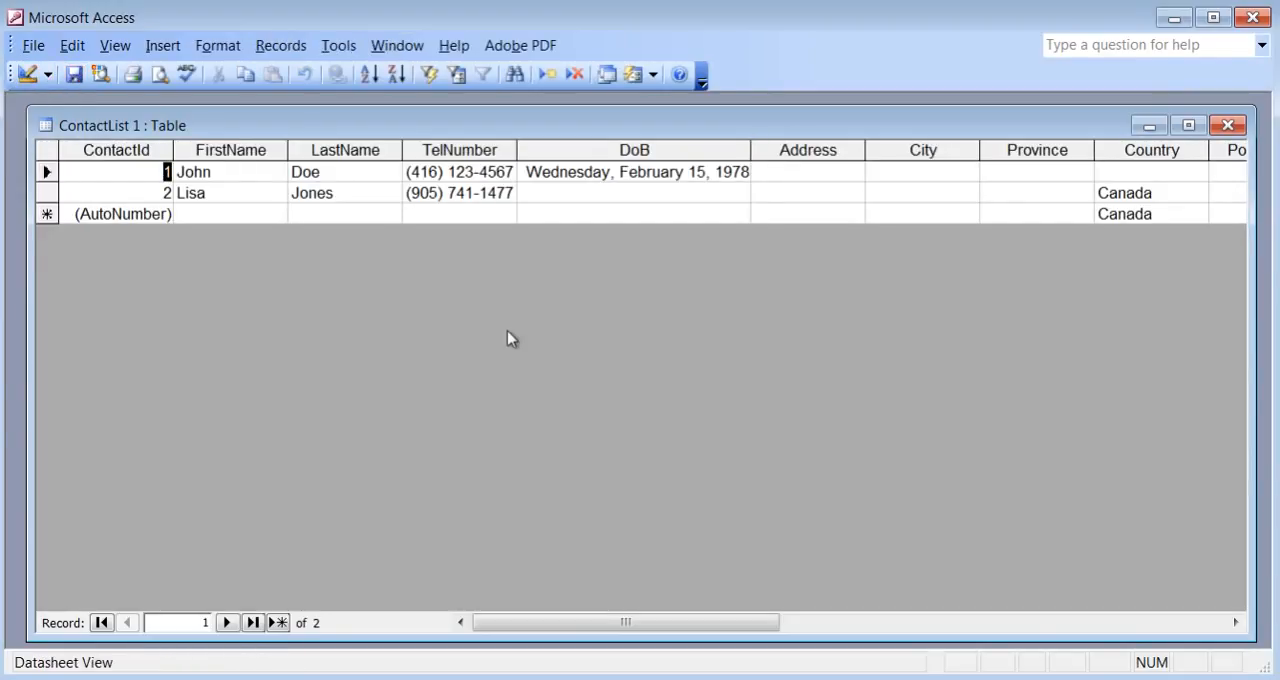
left_click(544, 193)
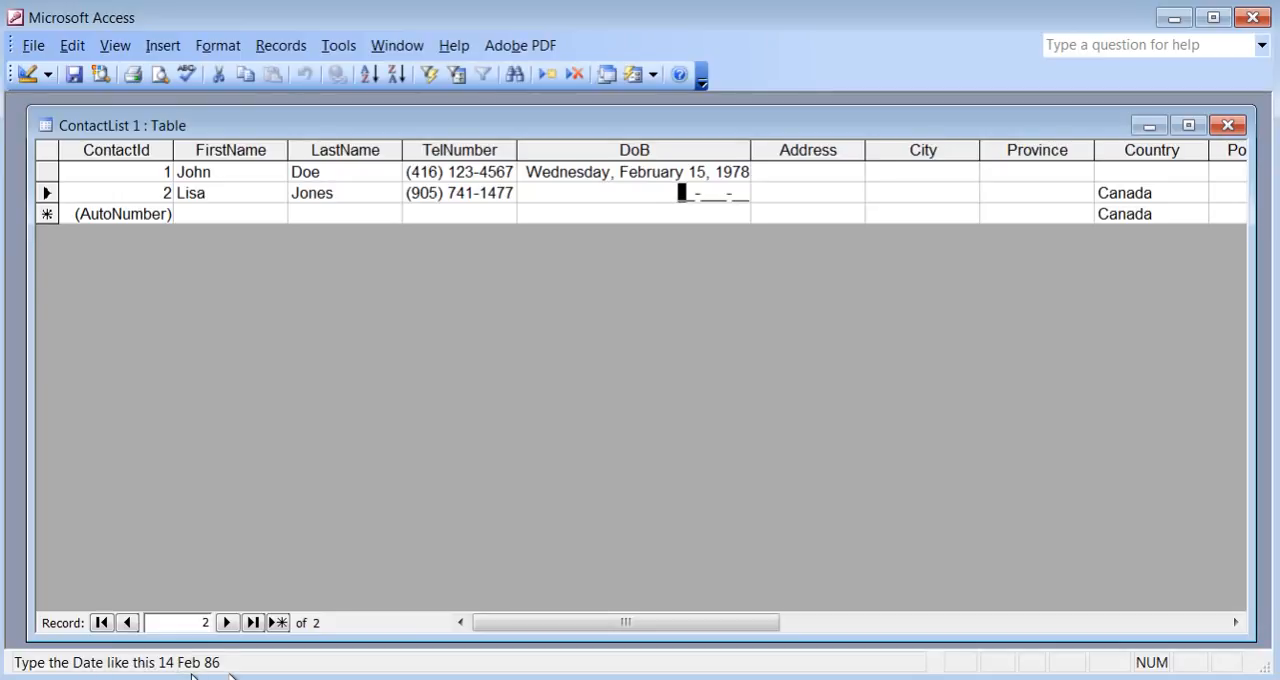
type("10Mar")
type("90")
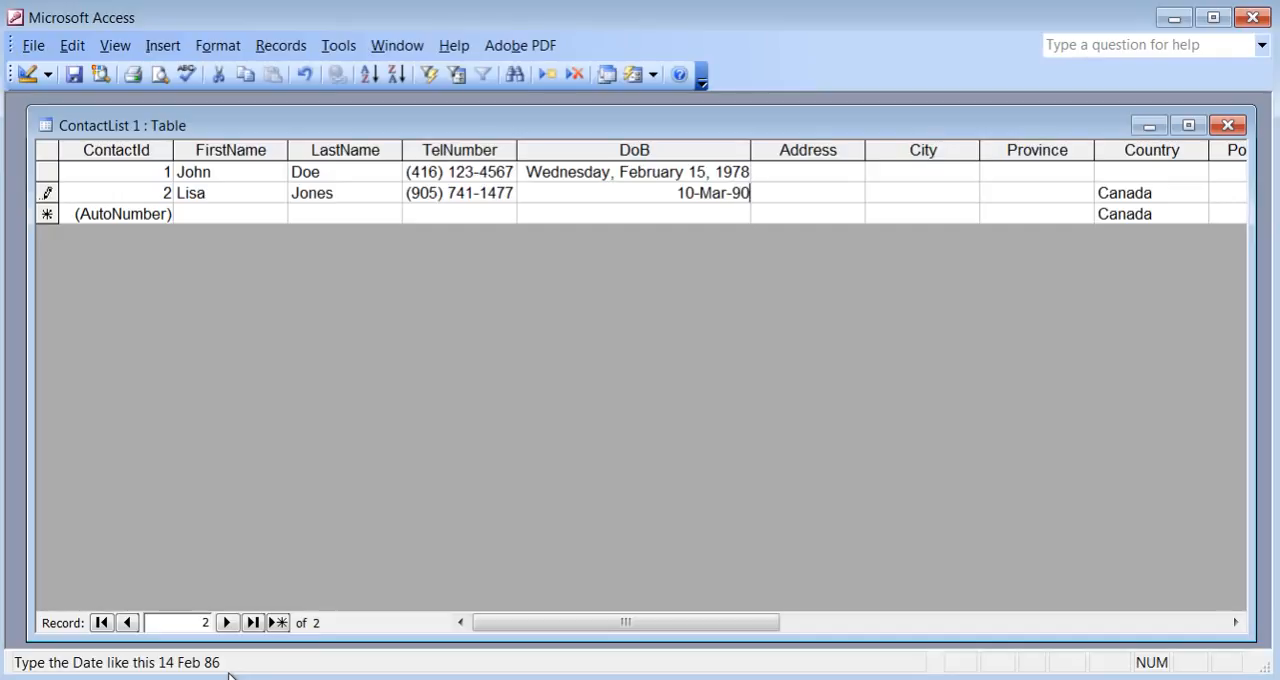
key("Tab")
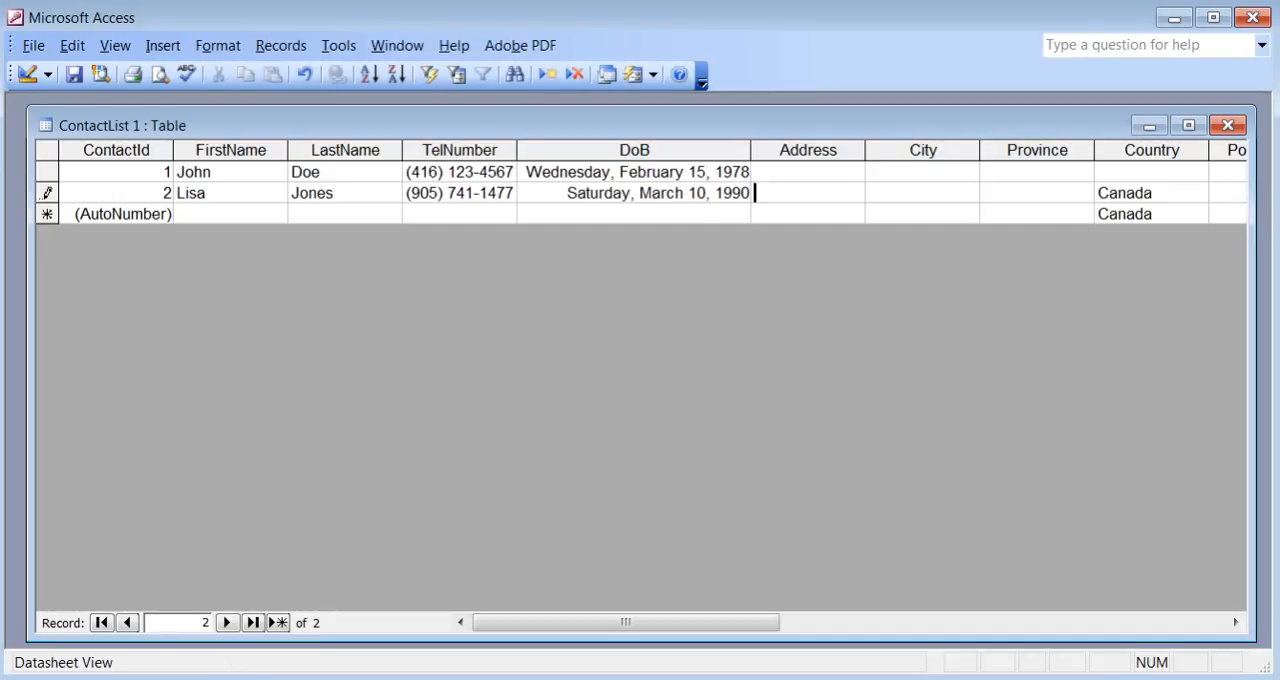
Enter Toronto as the city for both the first and second contact records.
left_click(1236, 622)
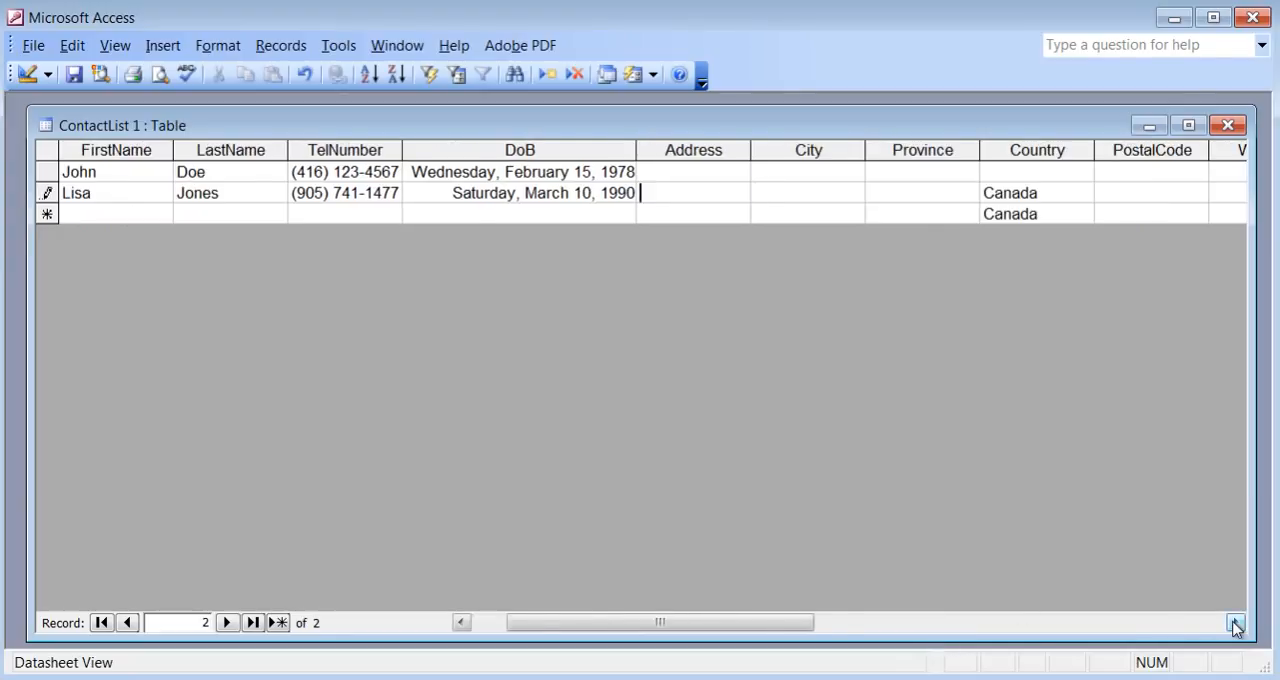
left_click(1236, 622)
left_click(1236, 622)
left_click(1236, 622)
left_click(1236, 622)
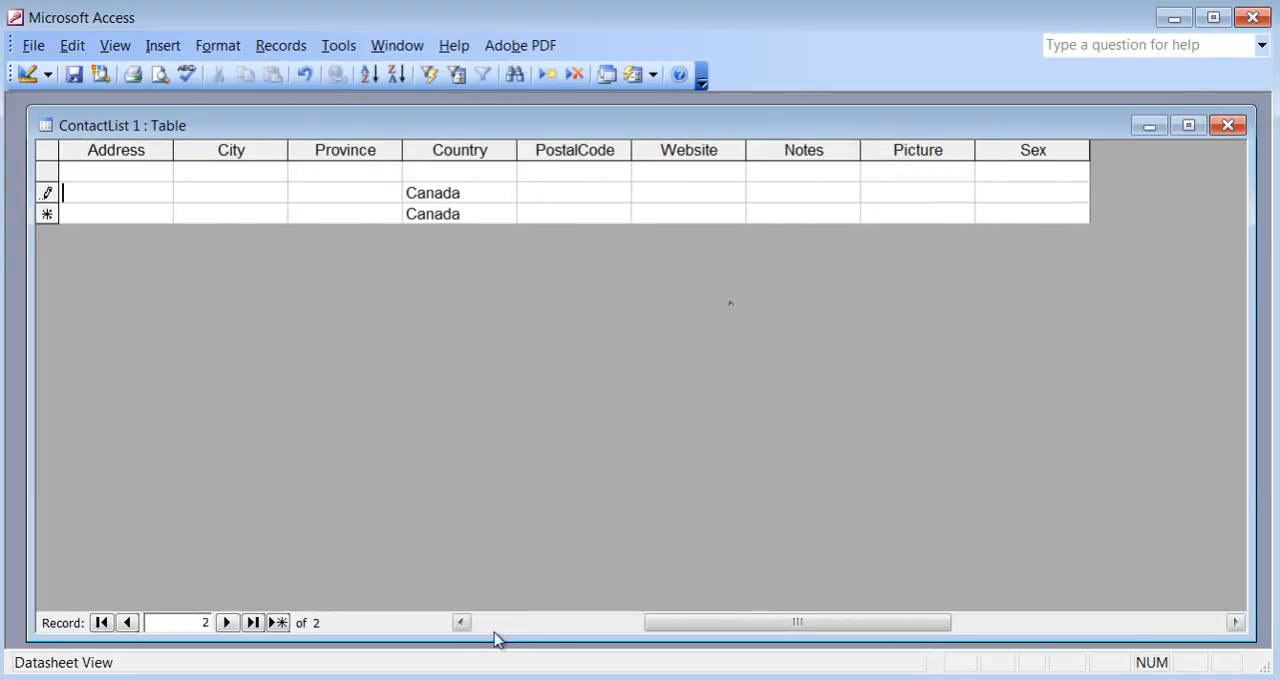
left_click(461, 622)
left_click(672, 174)
type("Toronto")
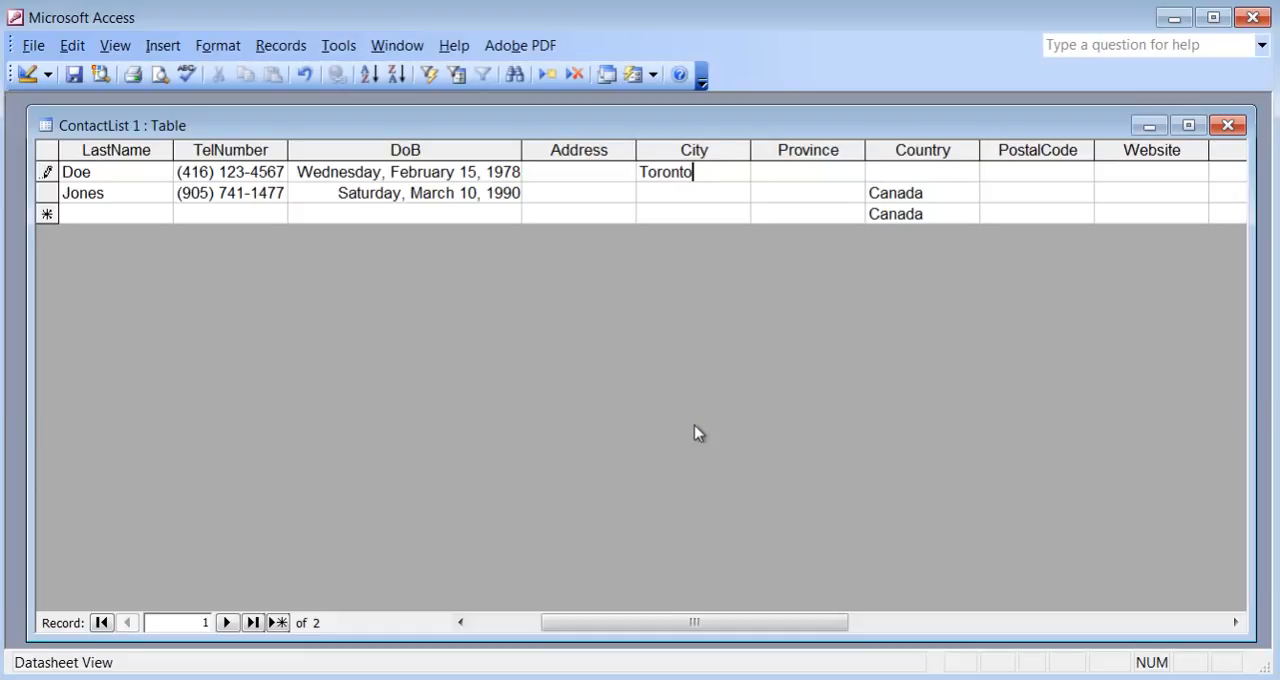
key("Tab")
left_click(705, 191)
type("Toronto")
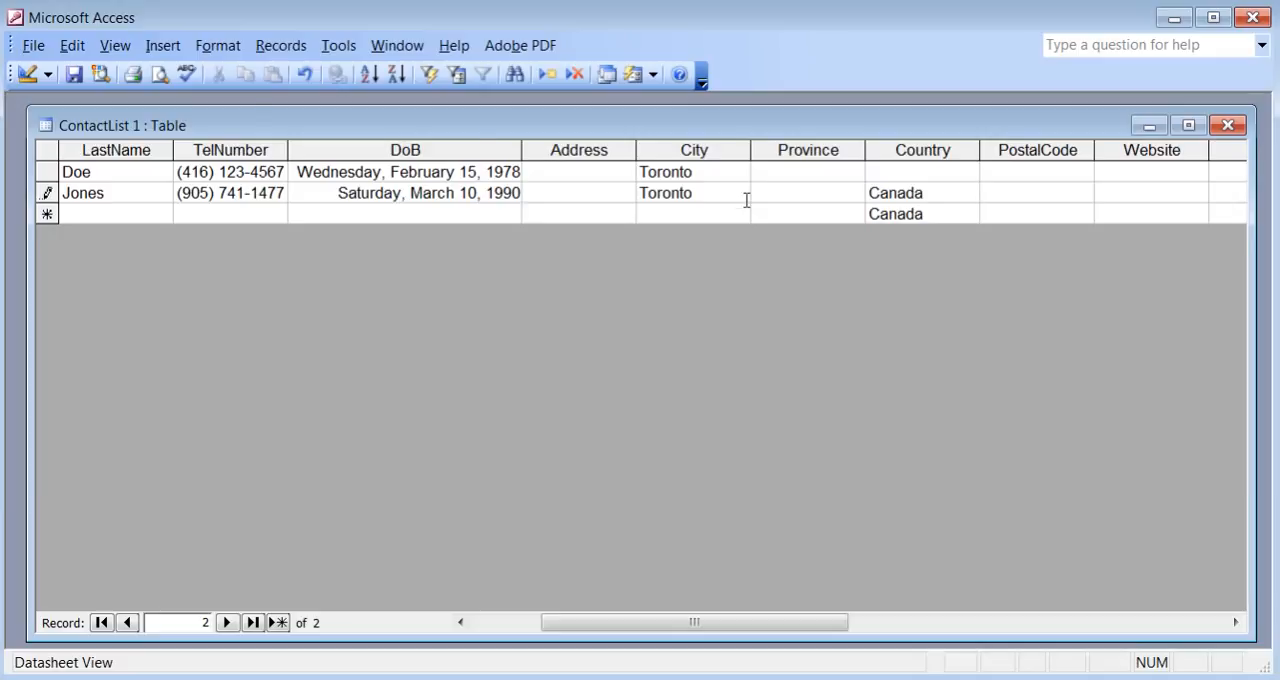
In Design view, start the Lookup Wizard for the City field with the option to type in the values.
left_click(27, 78)
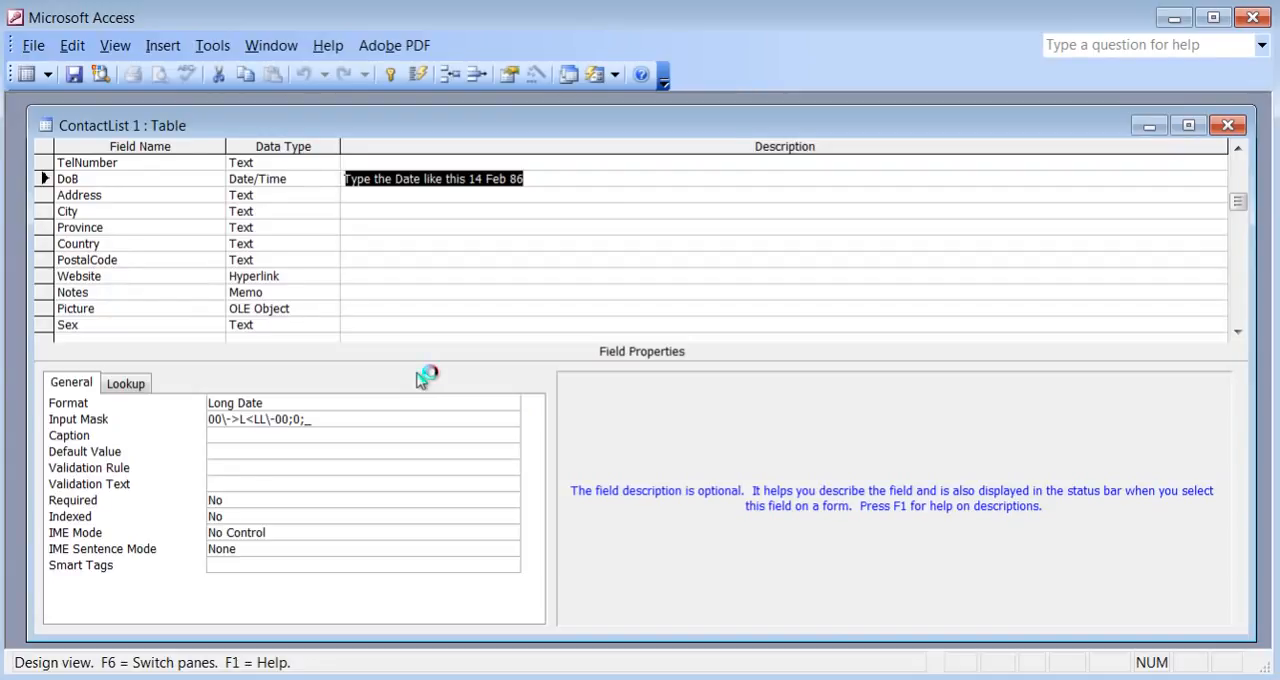
left_click(297, 217)
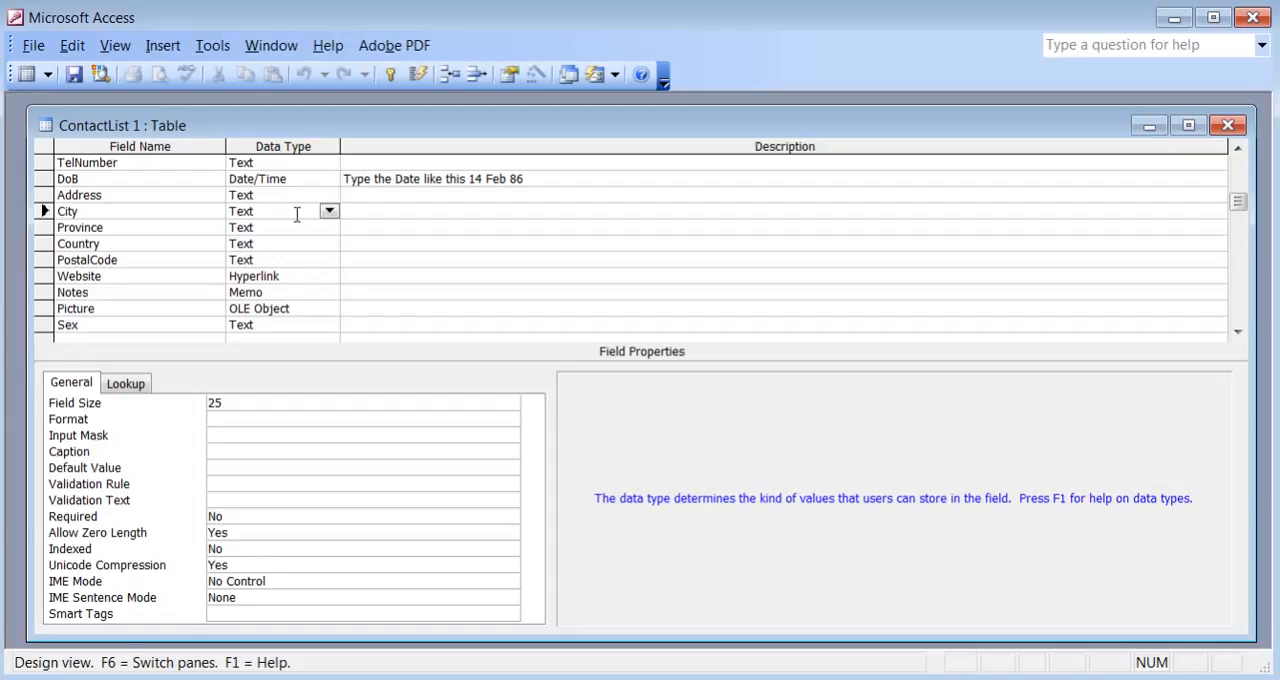
left_click(331, 210)
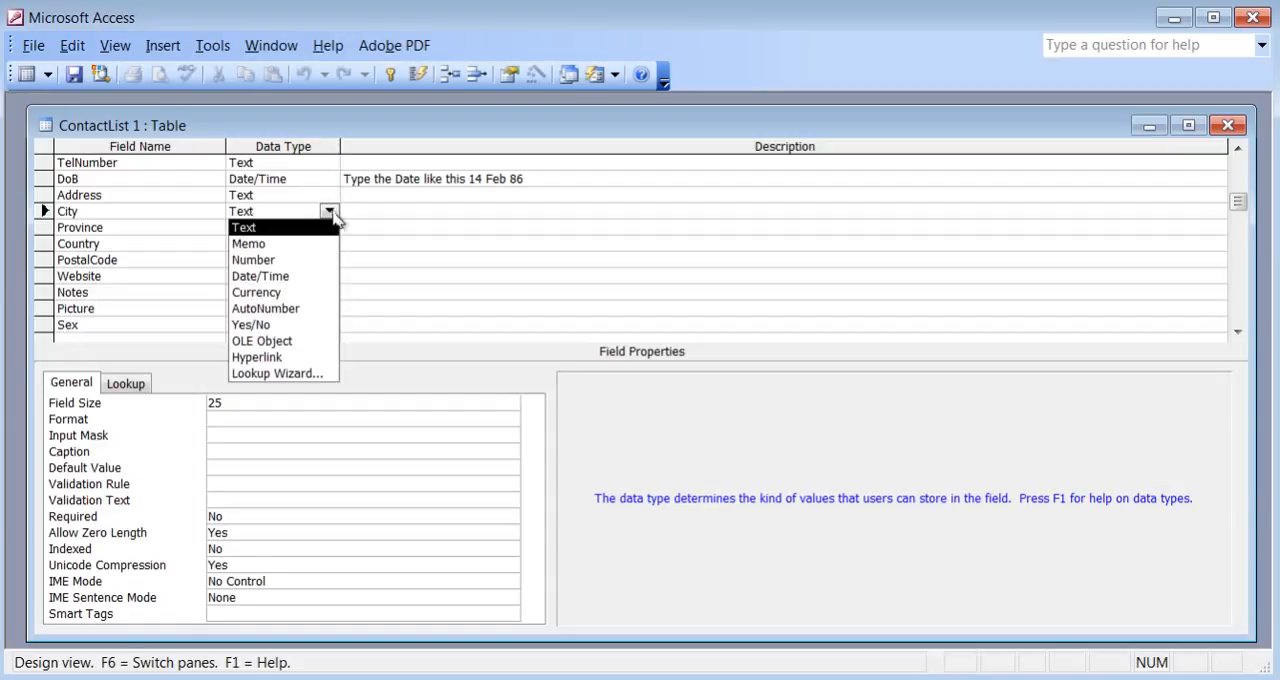
left_click(331, 373)
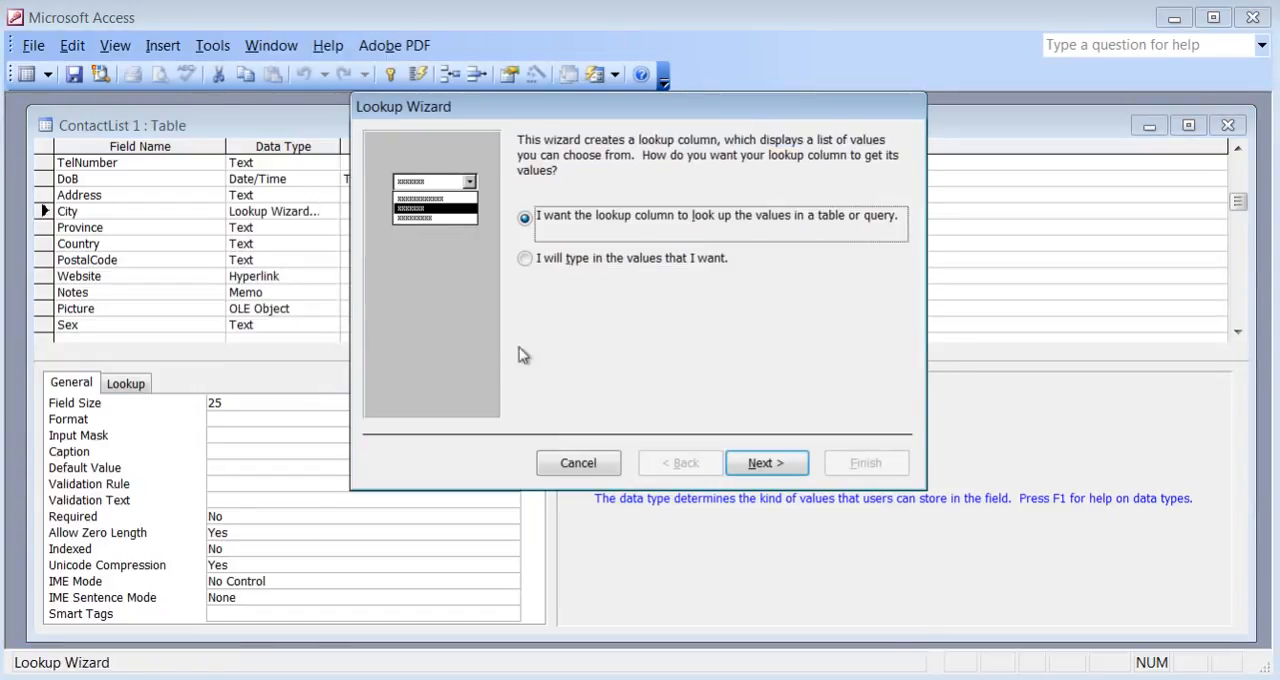
left_click(525, 262)
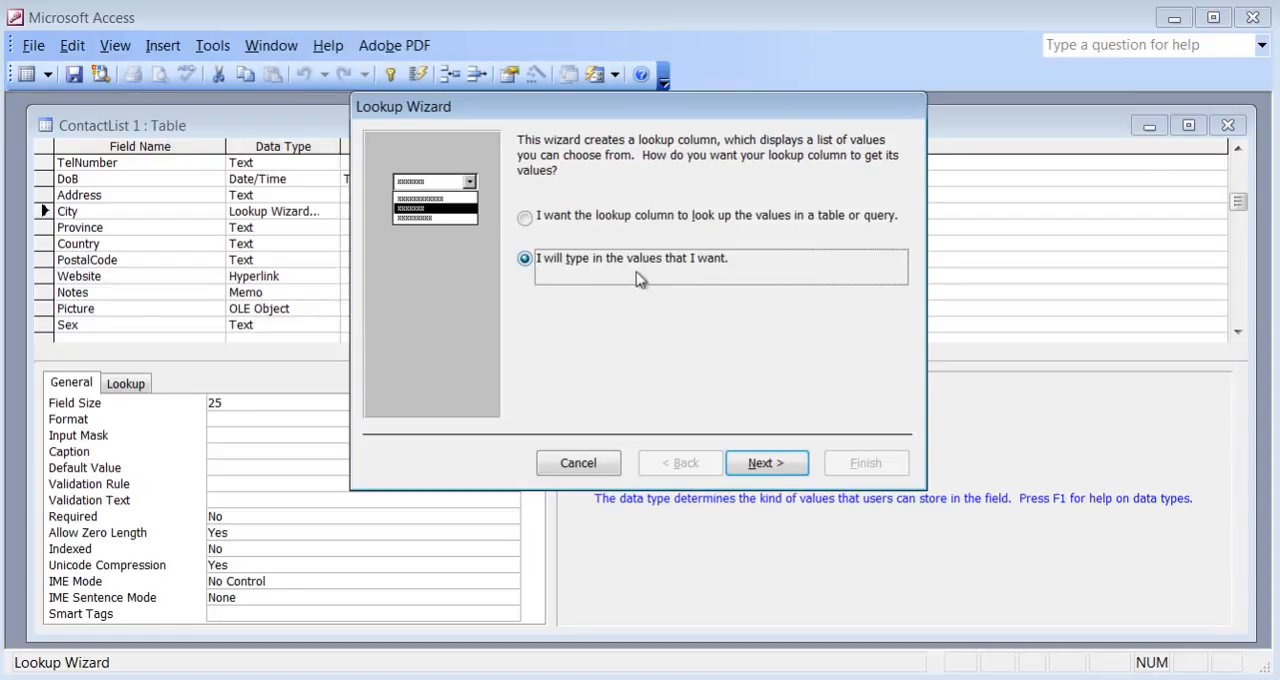
left_click(758, 465)
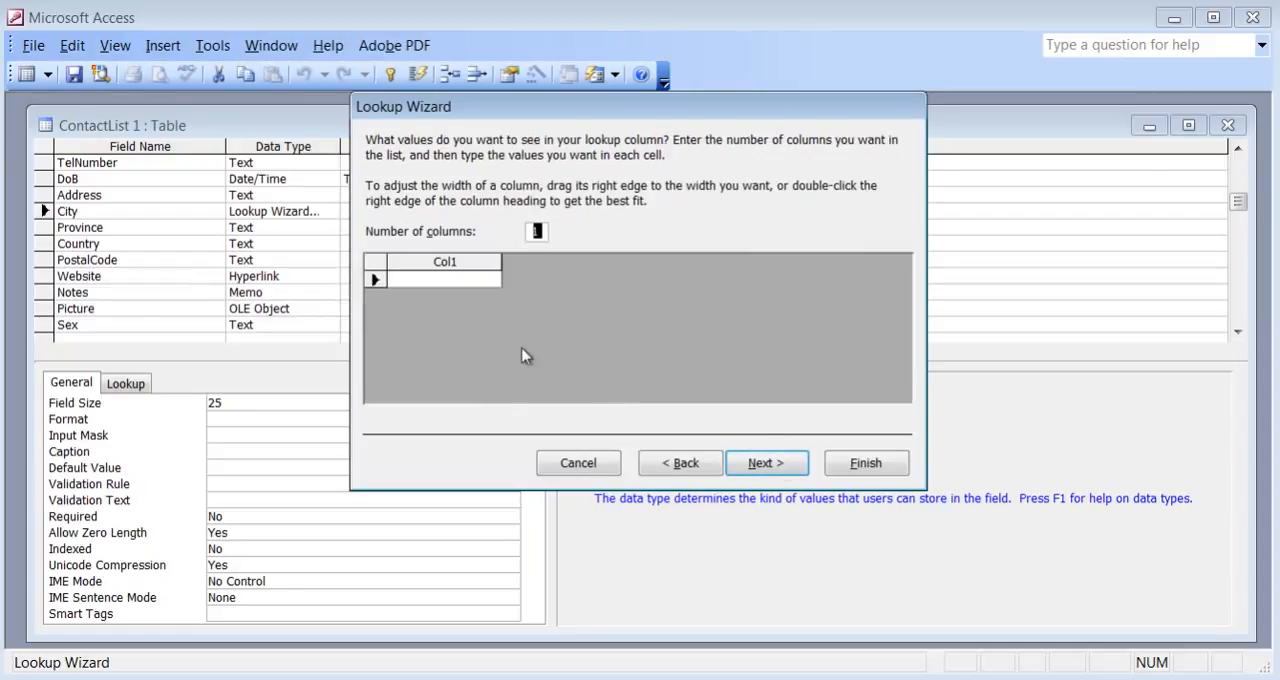
Enter Toronto, Calgary, Vancouver, Barrie and Hamilton as the lookup values and finish the wizard with the label City.
left_click(458, 279)
type("Toronto")
key("Return")
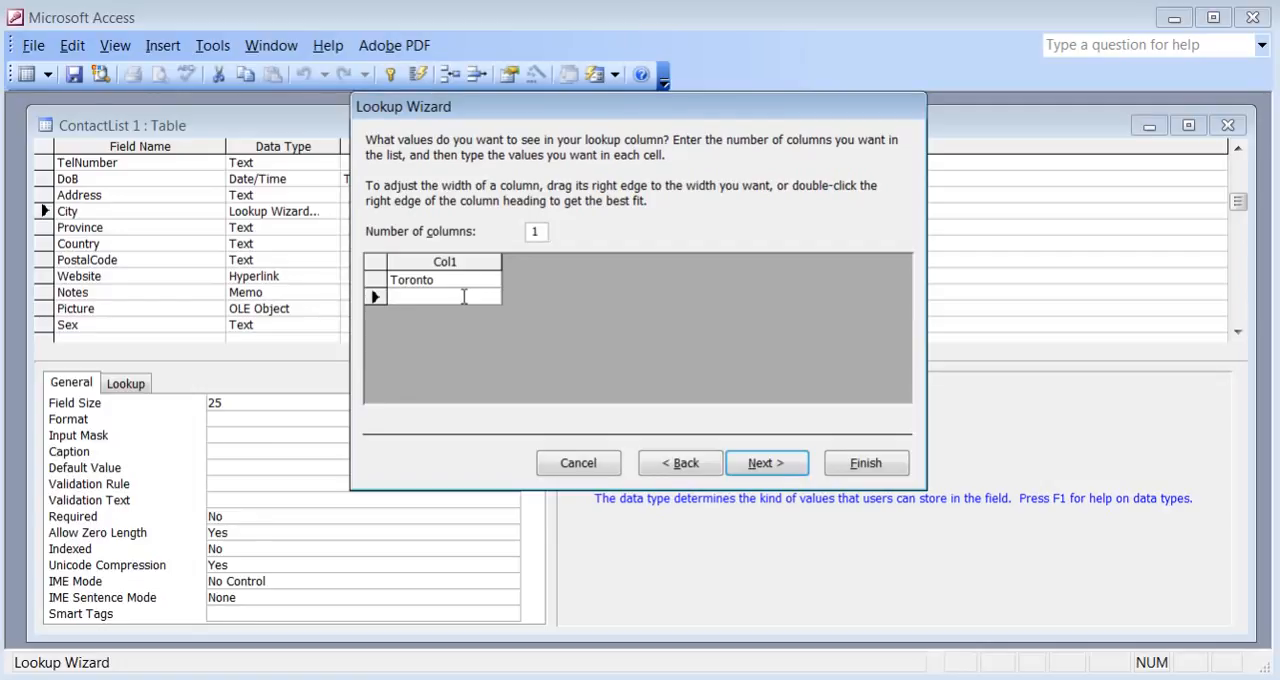
type("Calgary")
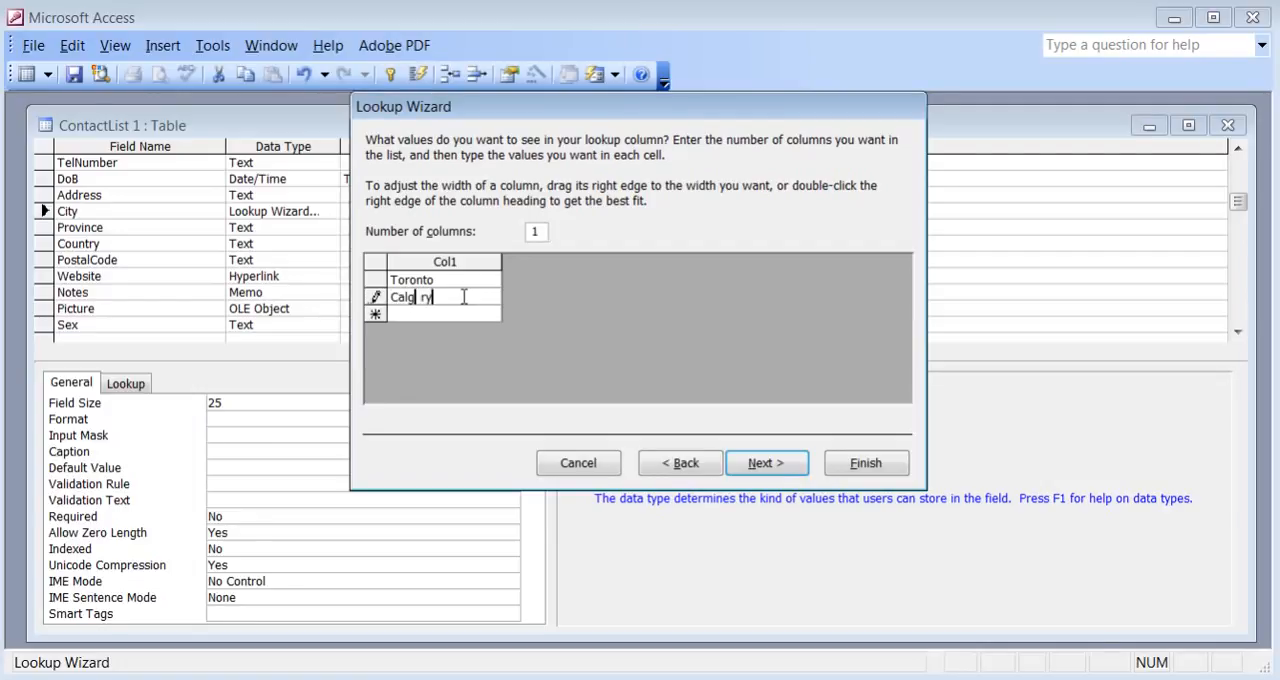
key("Return")
type("Vancou")
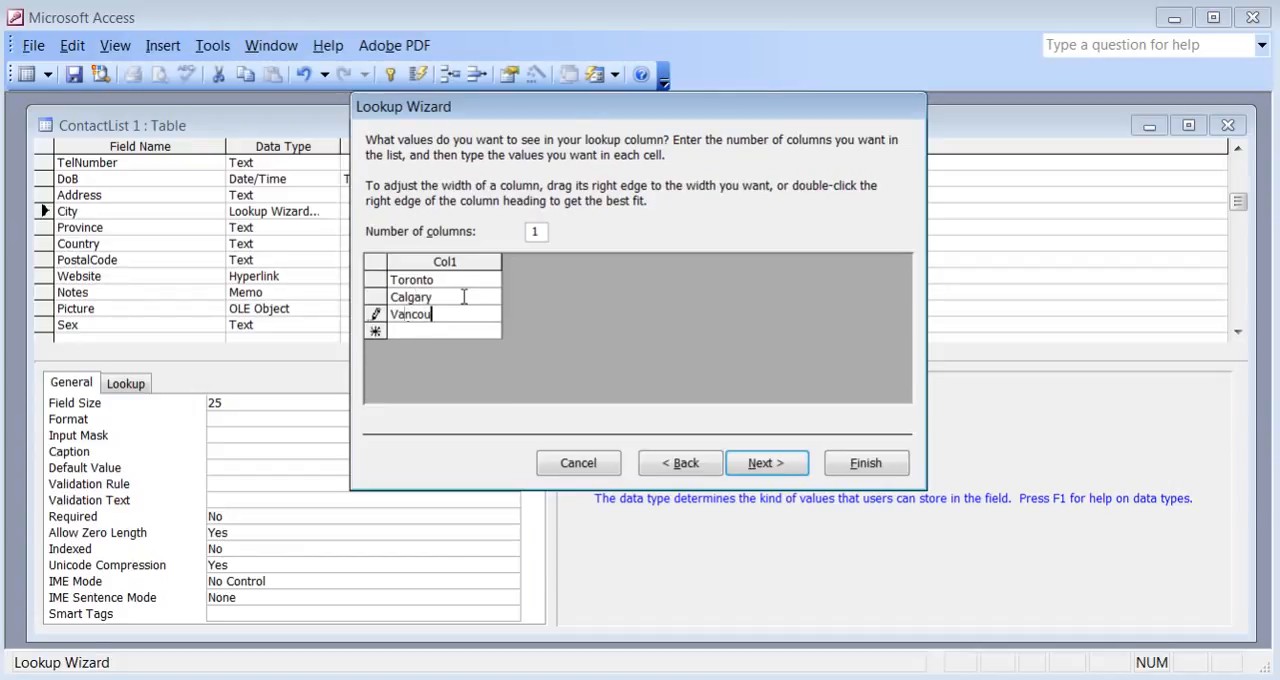
type("ver")
key("Return")
type("Barrie")
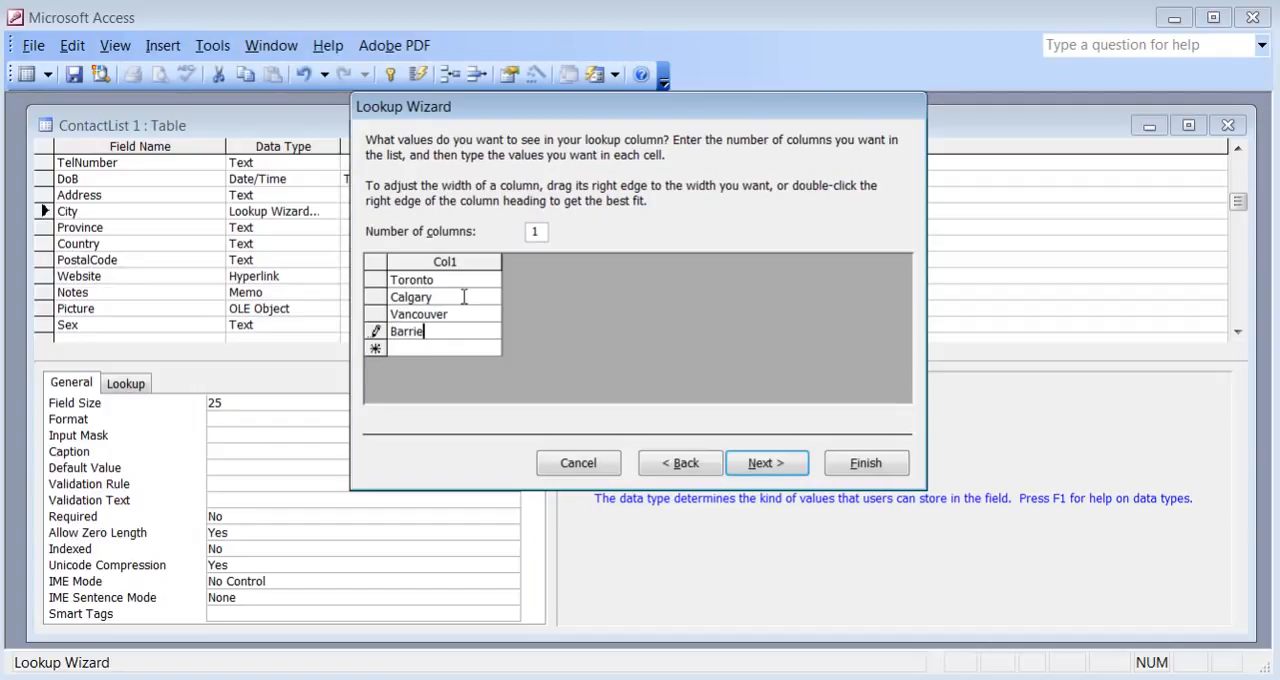
key("Return")
type("Hamilton")
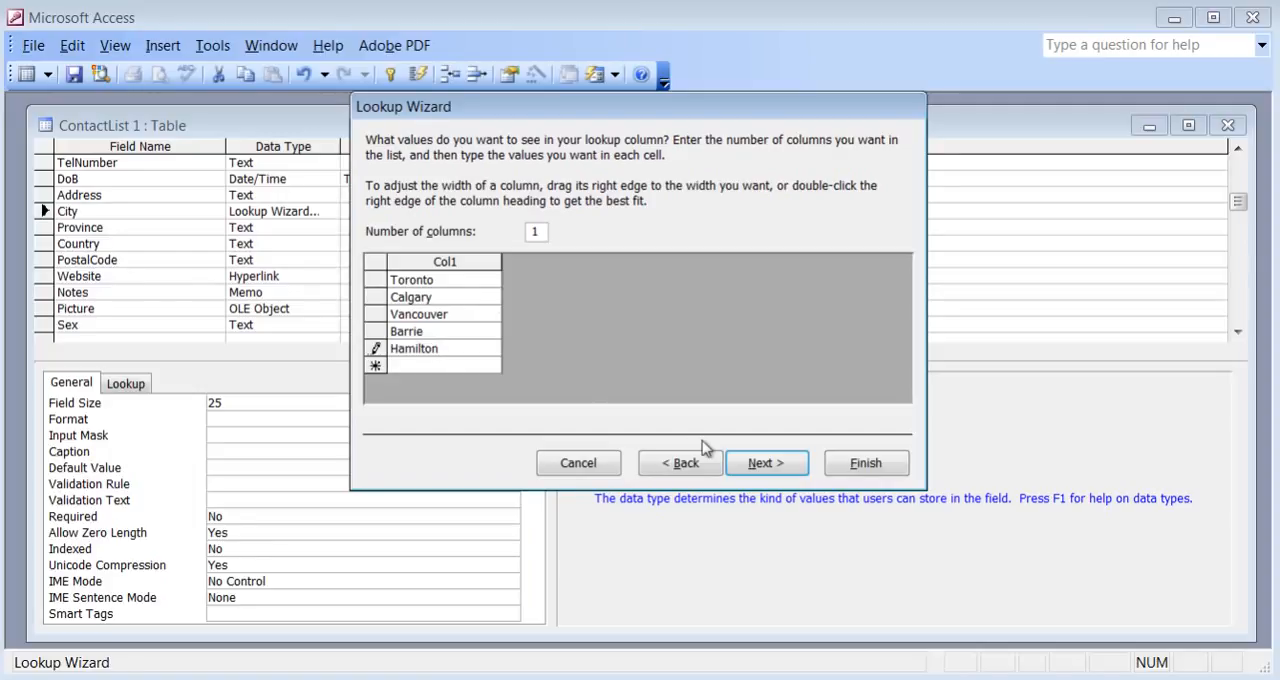
left_click(766, 466)
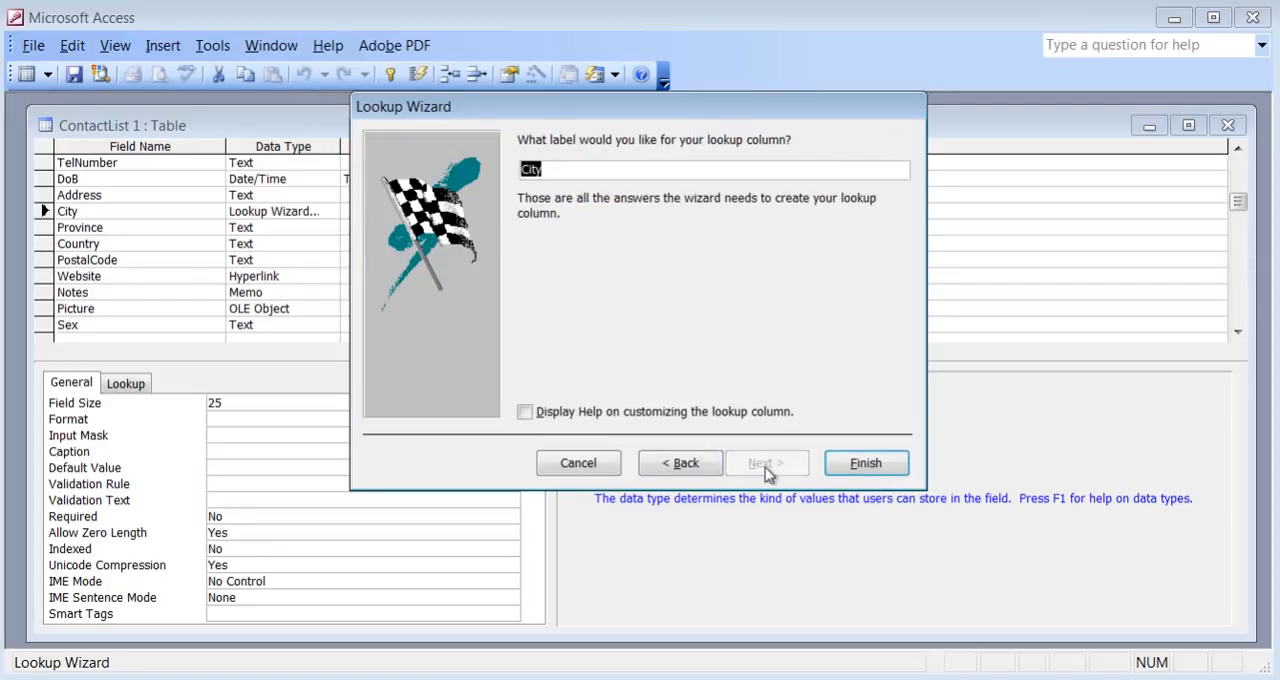
left_click(864, 465)
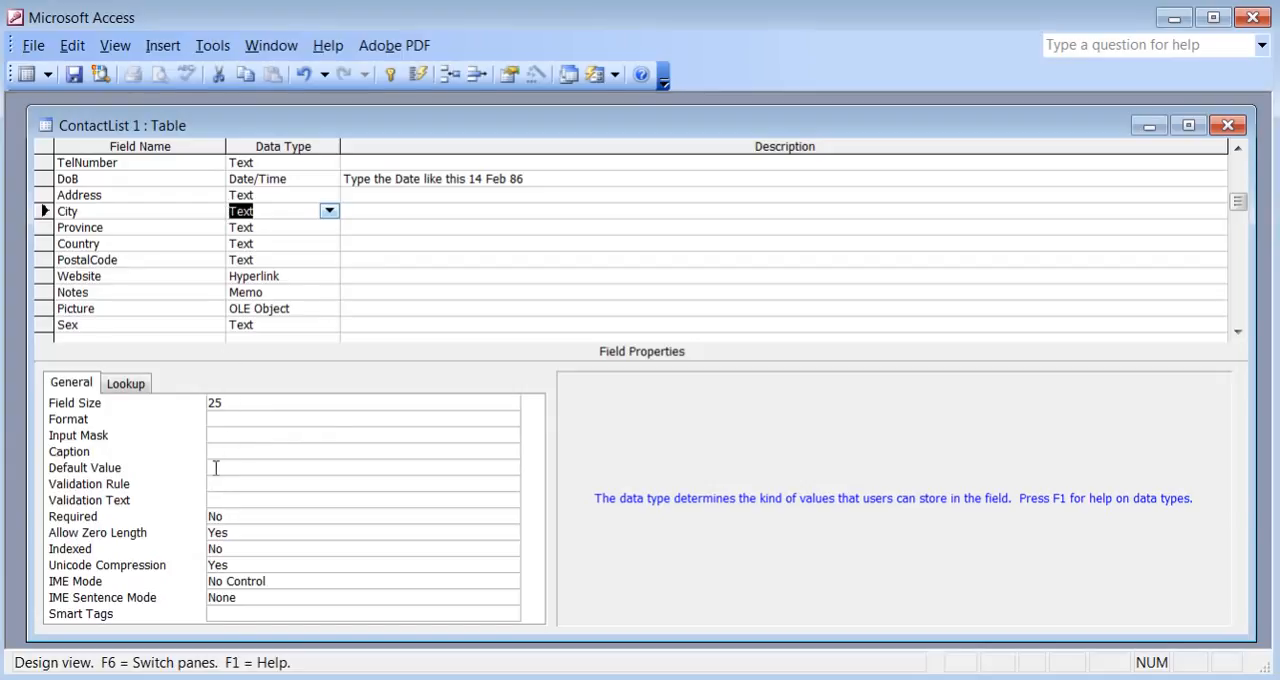
View the City field's lookup properties, open the Query Builder for its Row Source and close it without adding a table.
left_click(136, 389)
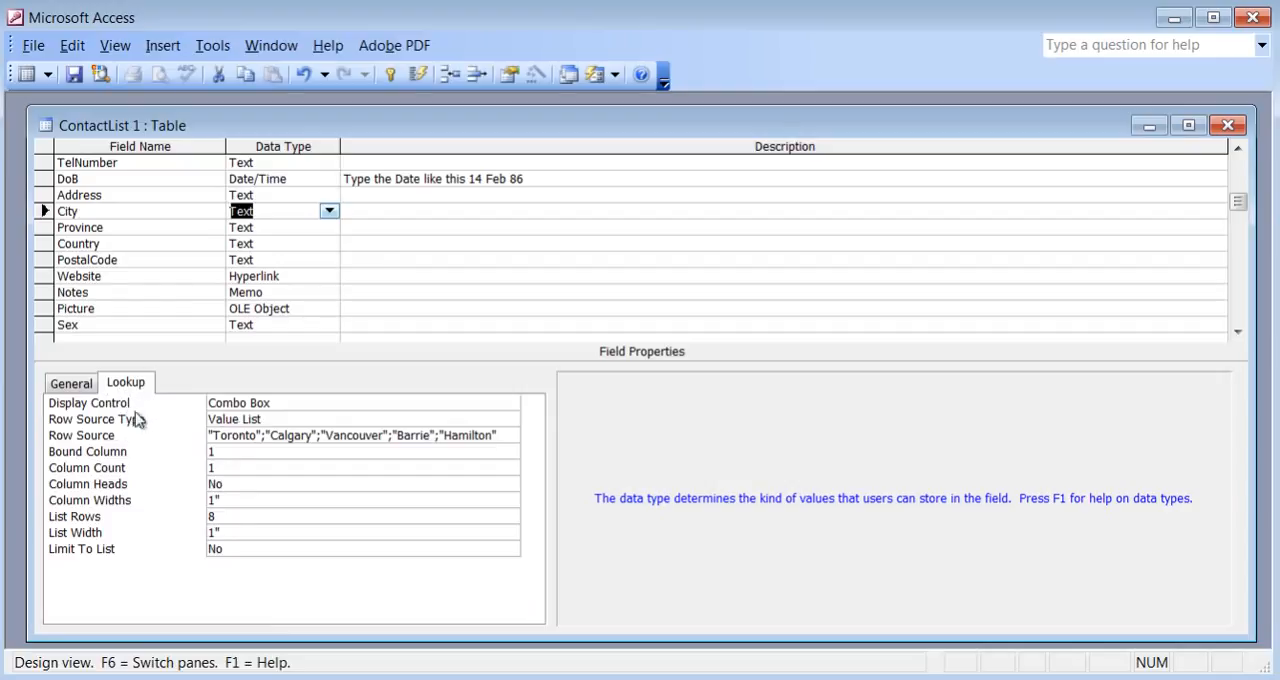
left_click(270, 436)
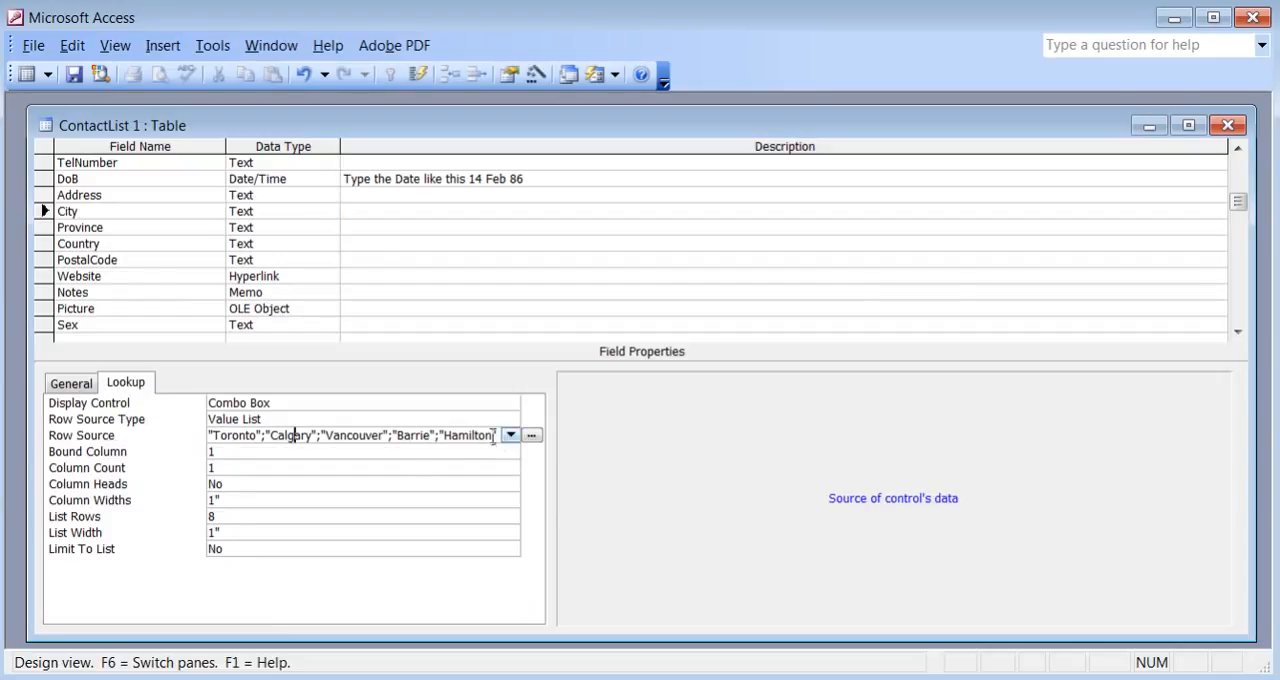
left_click(533, 437)
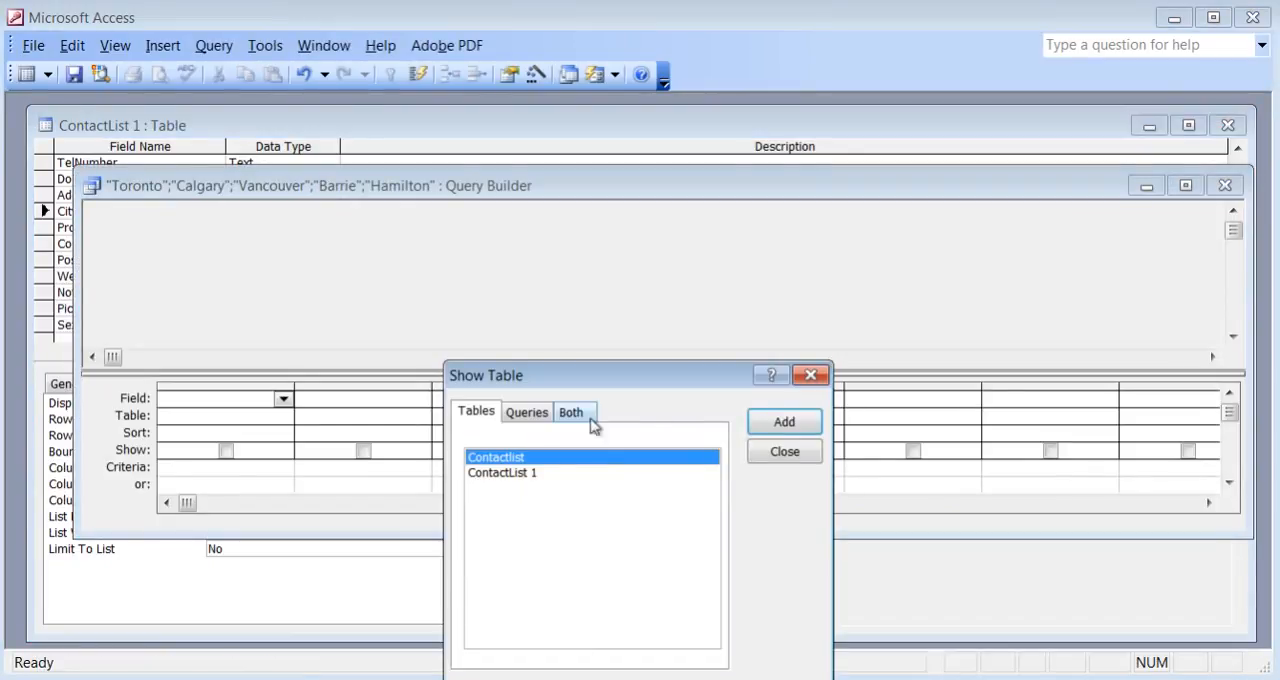
left_click(796, 458)
left_click(1225, 186)
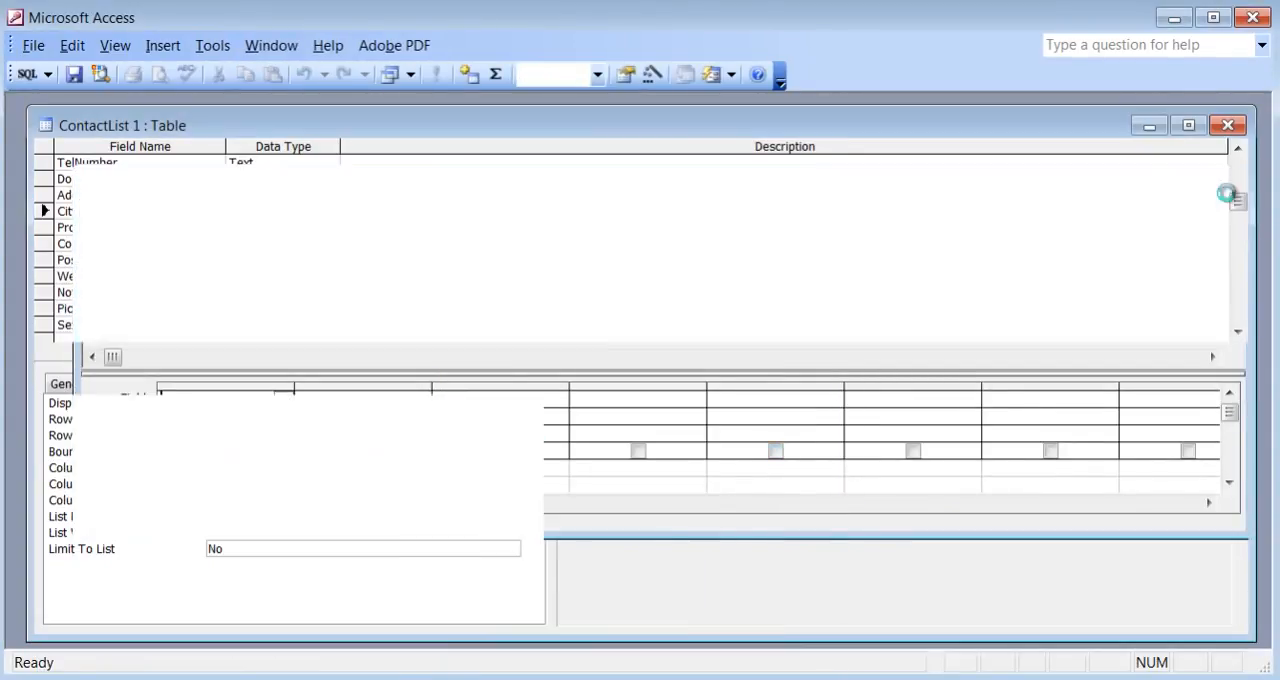
Examine the City field's Row Source value list and the table names offered as alternative sources.
left_click(510, 437)
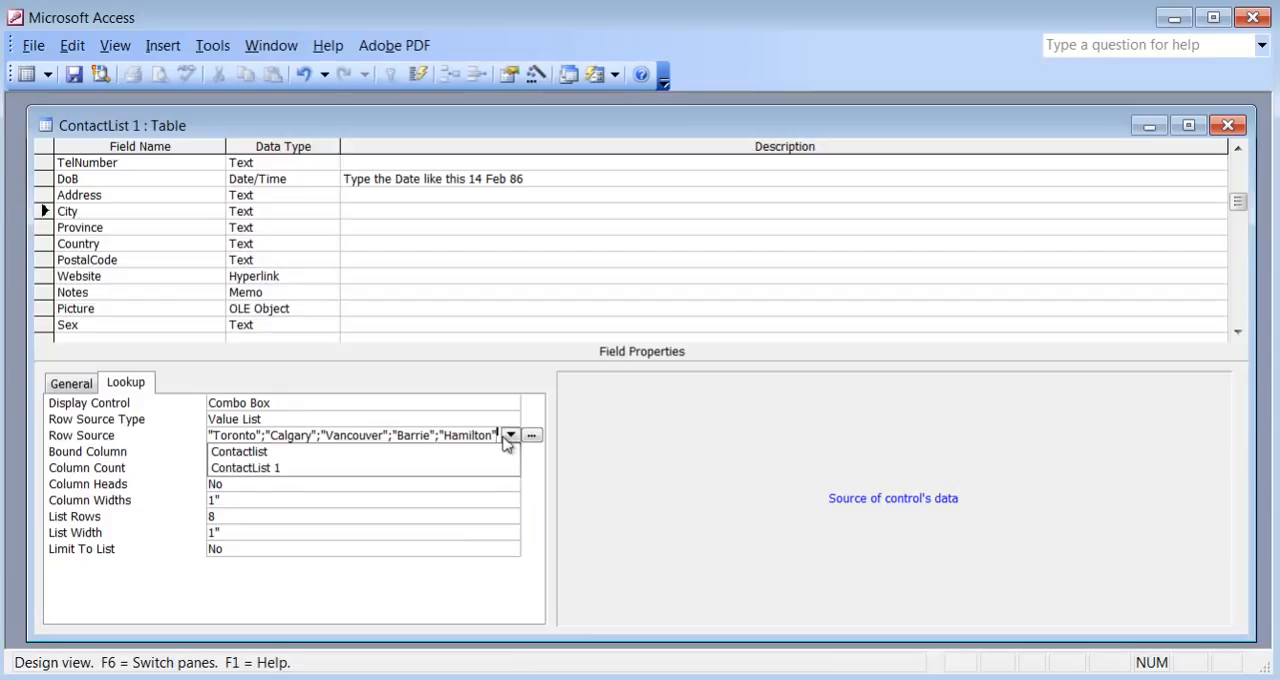
left_click(319, 417)
left_click(284, 432)
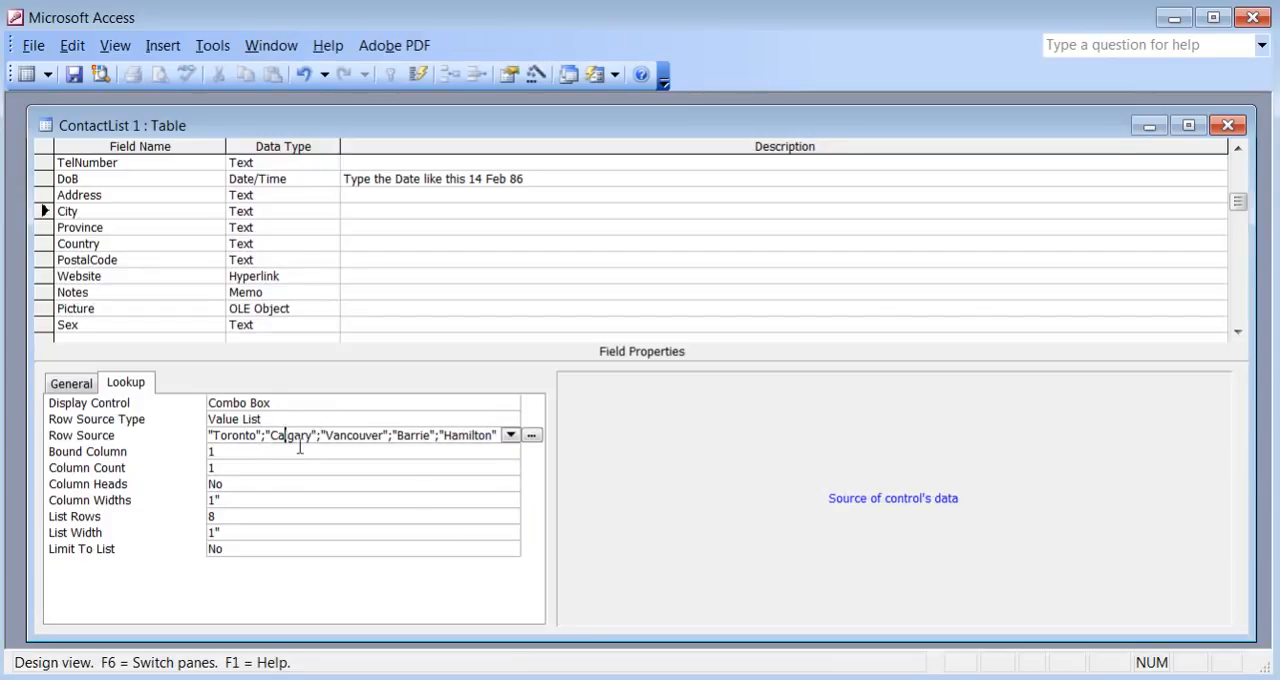
key("Right")
key("Right")
key("Right")
key("Right")
key("Right")
key("Right")
key("Right")
key("Right")
key("Right")
key("Right")
key("Right")
key("Right")
key("Right")
key("Right")
key("Right")
key("Right")
key("Right")
key("Right")
key("Right")
key("Right")
key("Right")
key("Right")
key("Right")
key("Right")
key("Right")
key("Right")
key("Right")
key("Right")
key("Right")
key("Right")
key("Right")
key("Right")
key("Right")
key("Down")
key("Down")
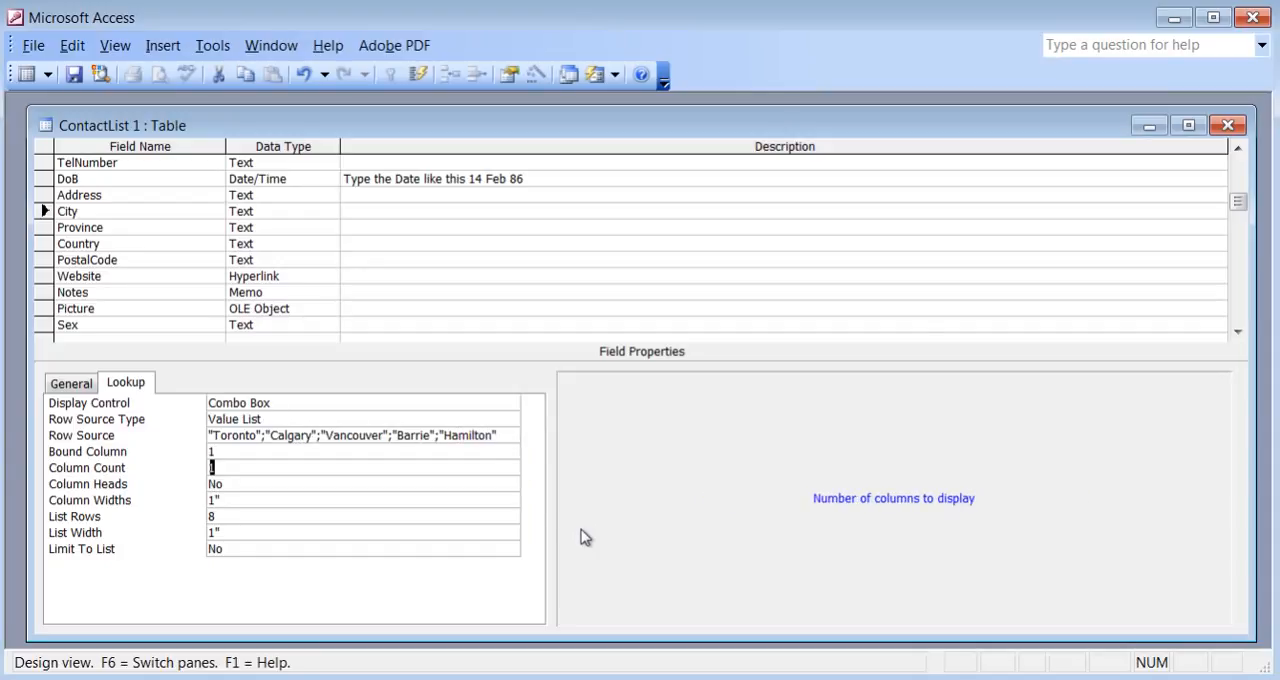
left_click(510, 435)
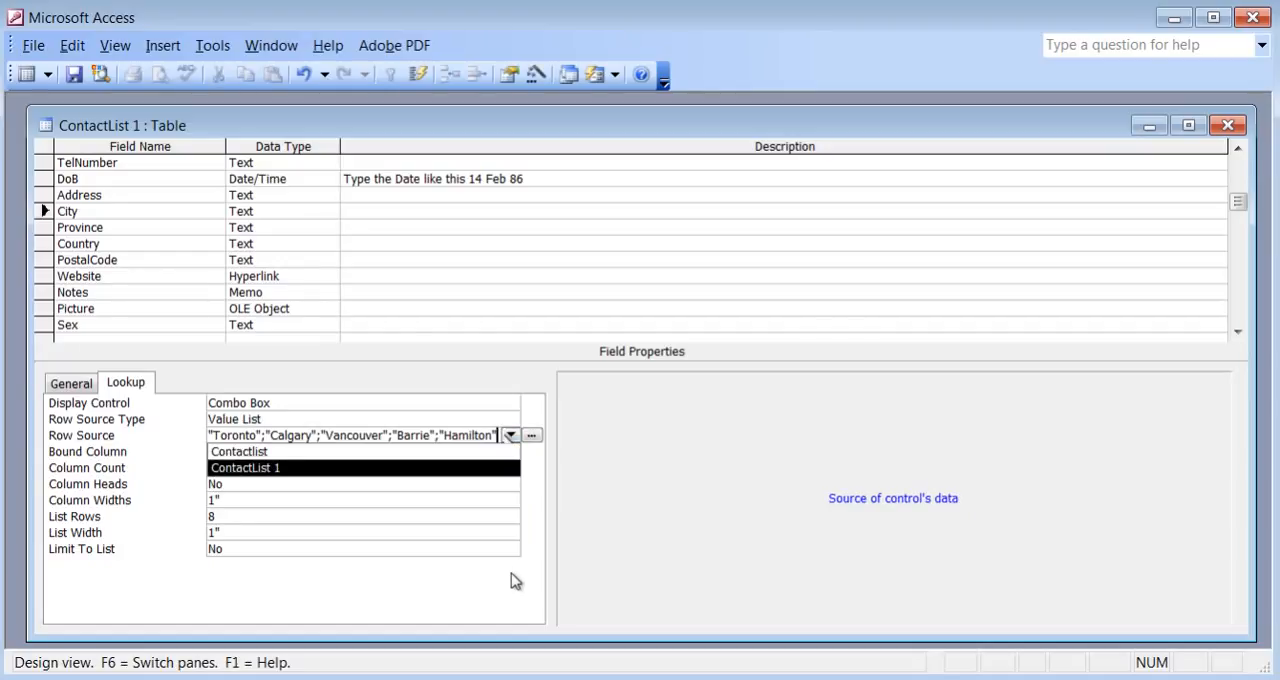
left_click(710, 500)
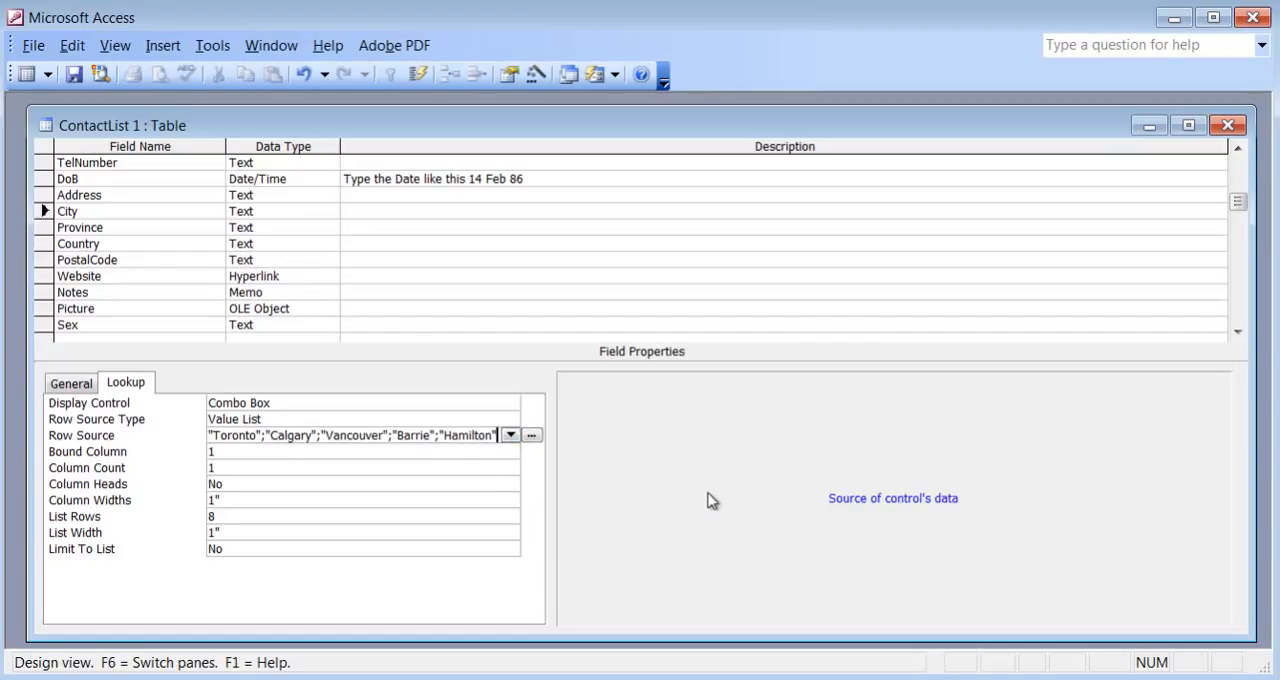
Save the table design and, in Datasheet view, choose Calgary from the City list for the second record.
left_click(73, 75)
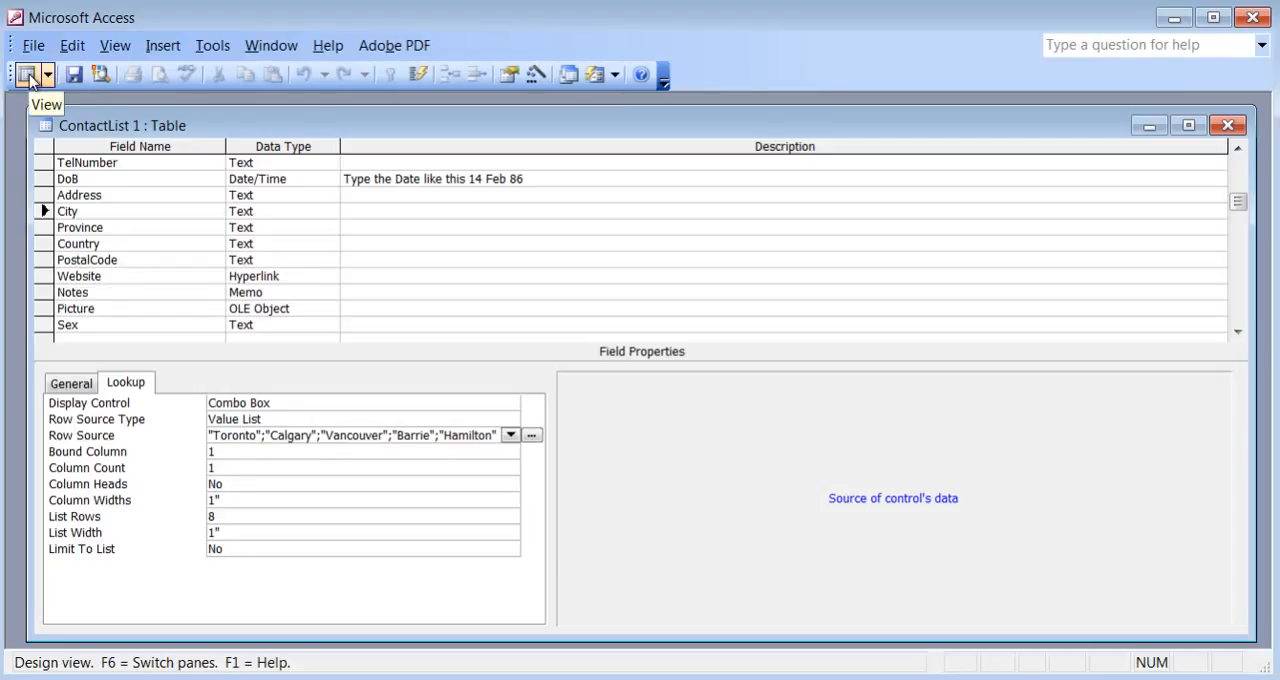
left_click(26, 74)
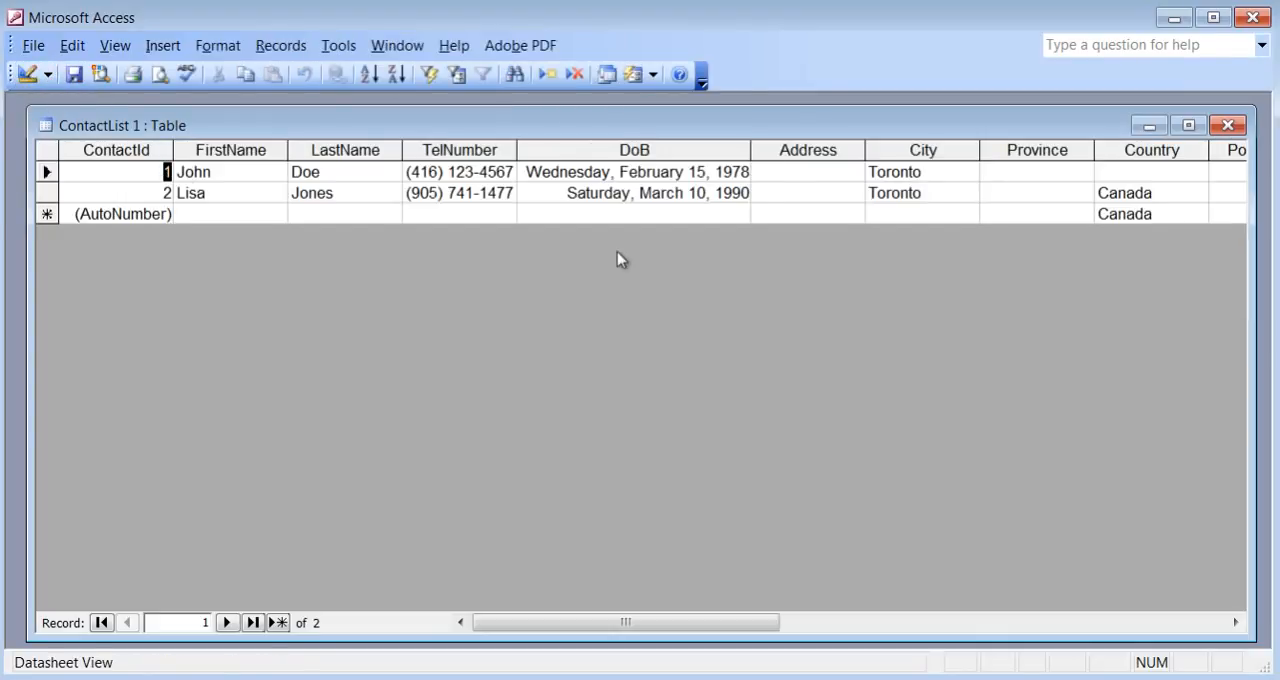
left_click(934, 193)
left_click(968, 193)
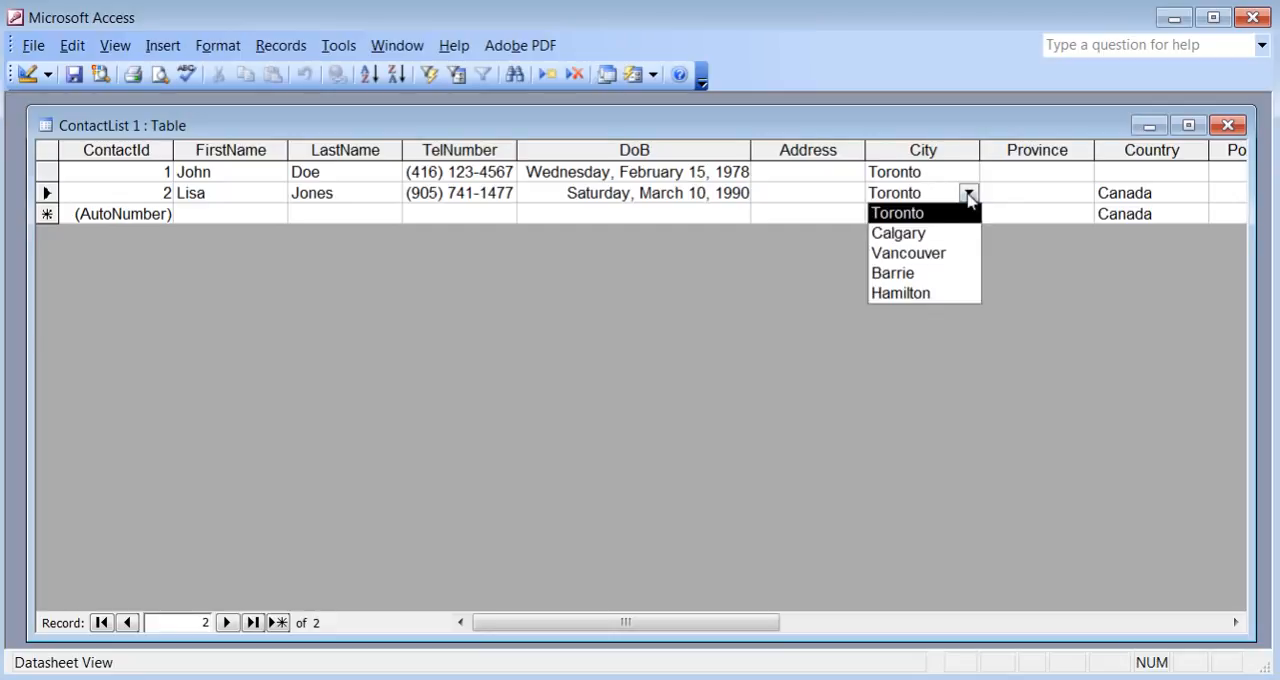
left_click(942, 234)
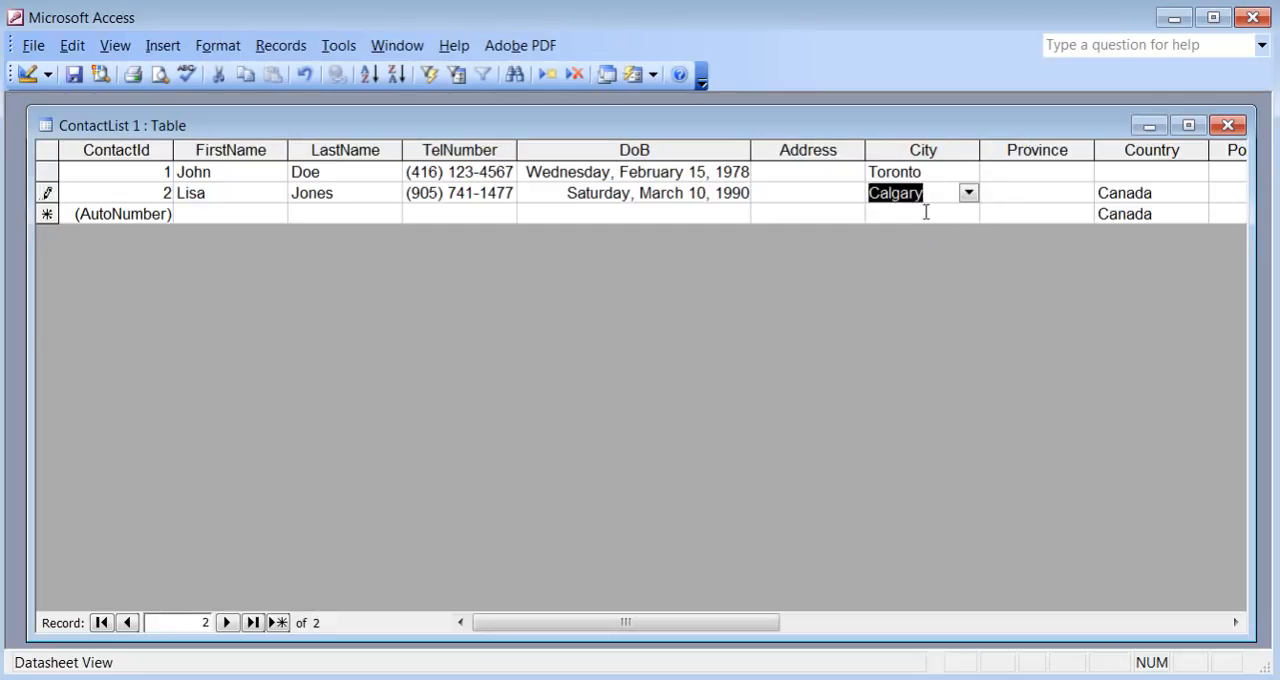
Start a third record by choosing Barrie from the City list.
left_click(928, 214)
left_click(968, 214)
left_click(918, 298)
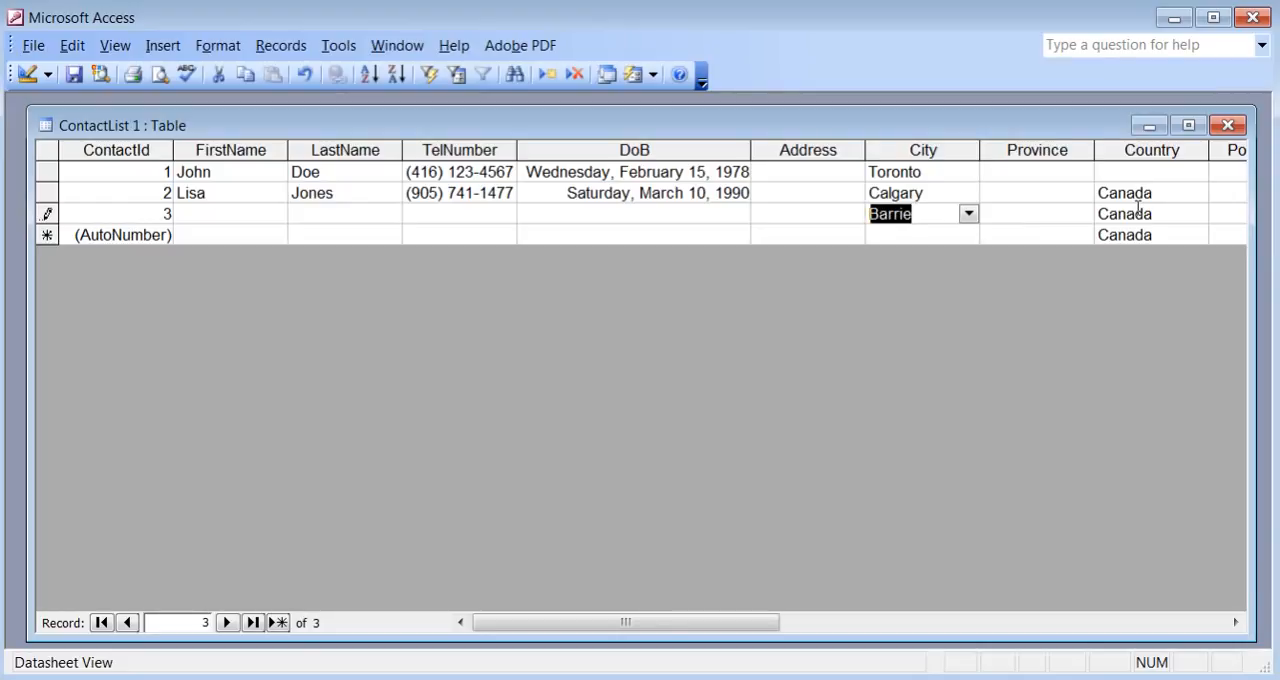
Back in Design view, start the Lookup Wizard for the Province field with the option to type in the values.
left_click(29, 73)
left_click(186, 227)
left_click(284, 230)
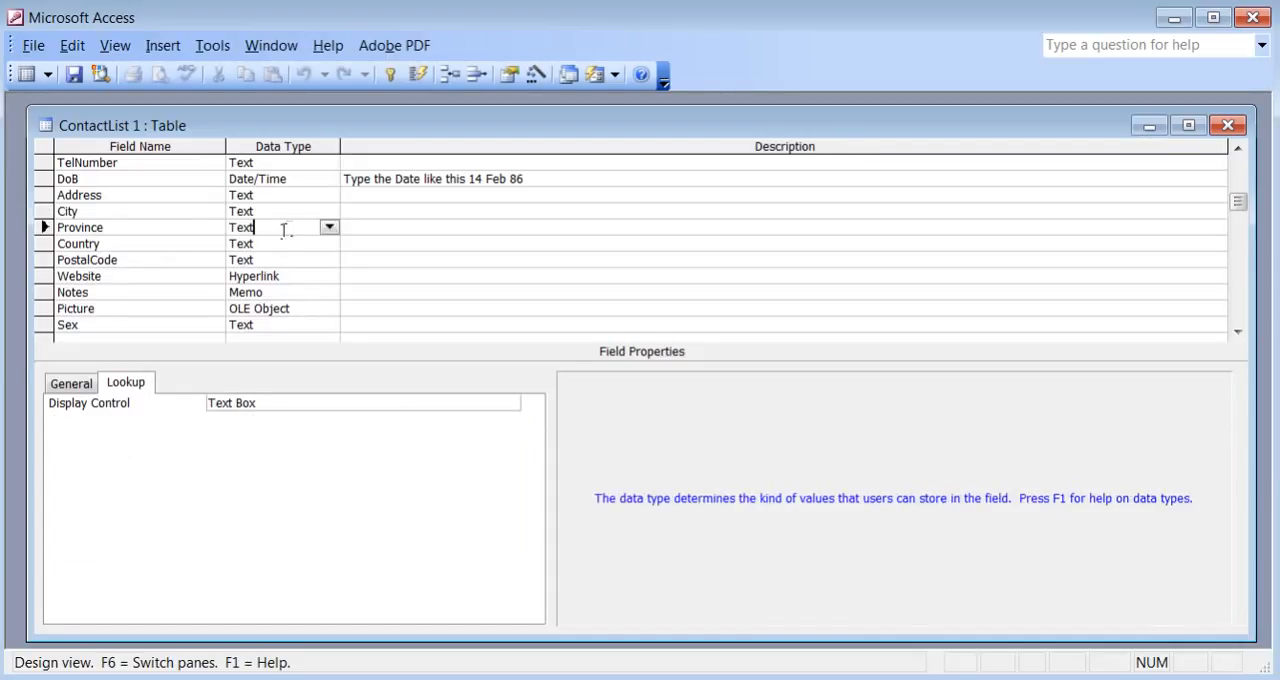
left_click(329, 229)
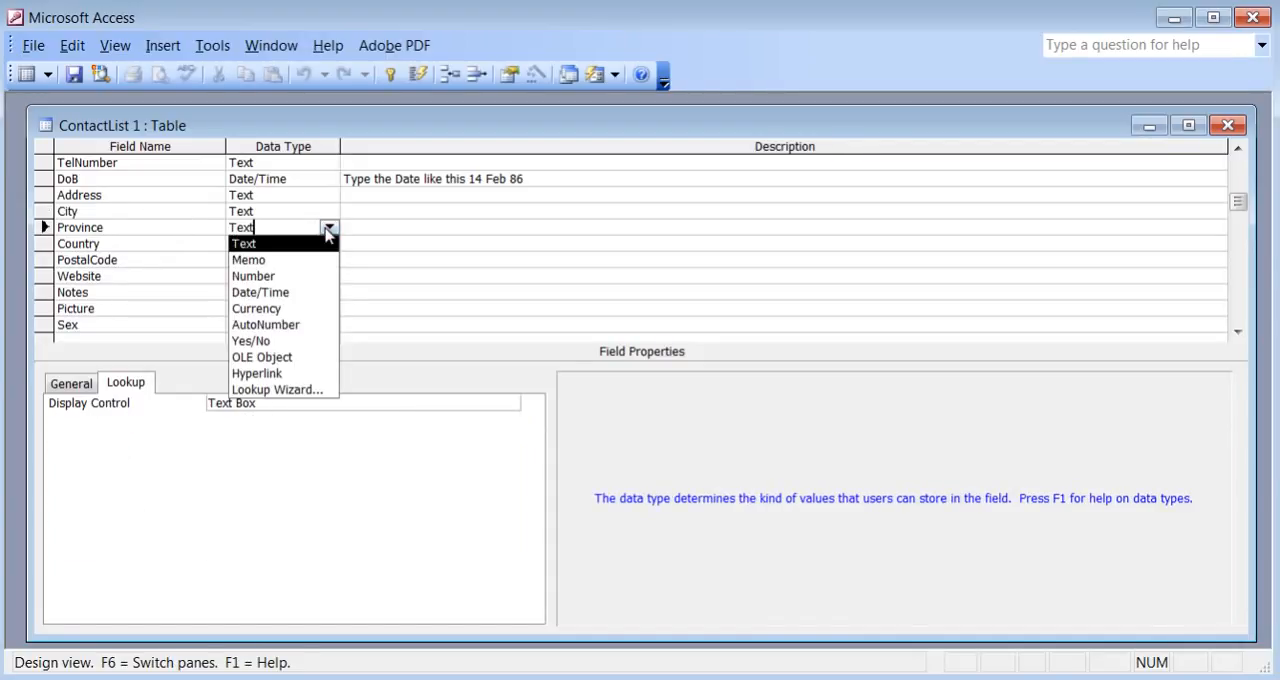
left_click(318, 390)
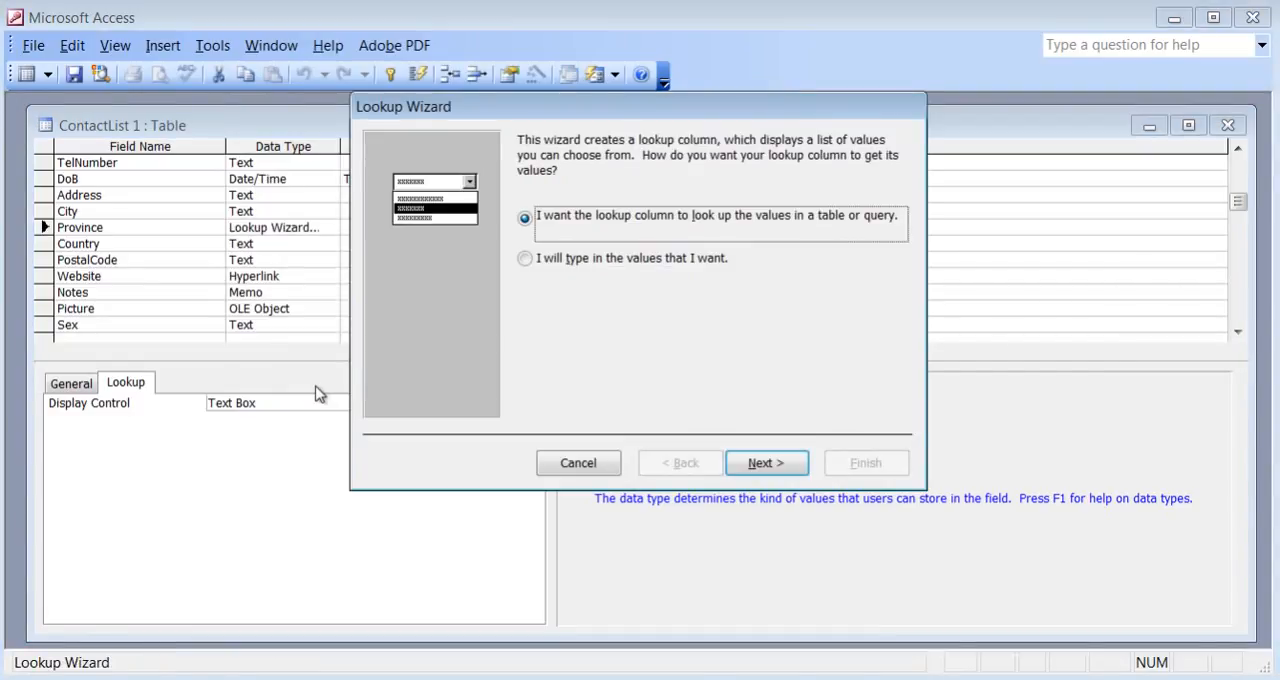
left_click(525, 259)
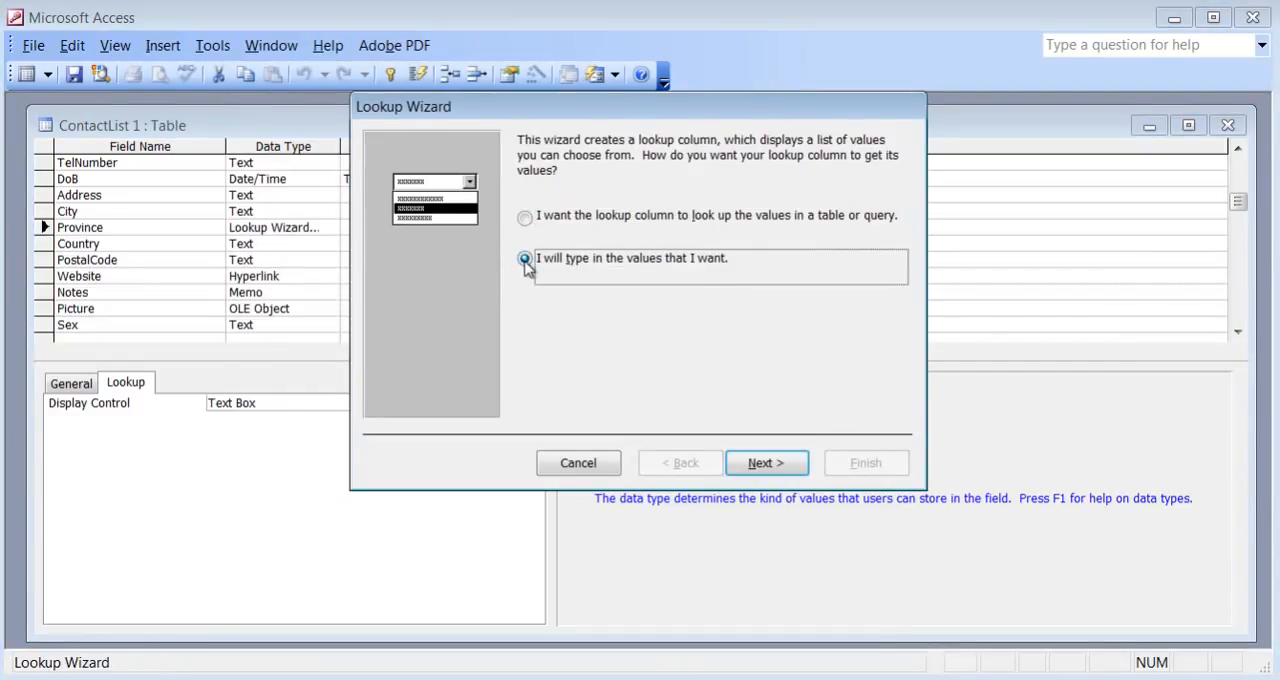
left_click(776, 465)
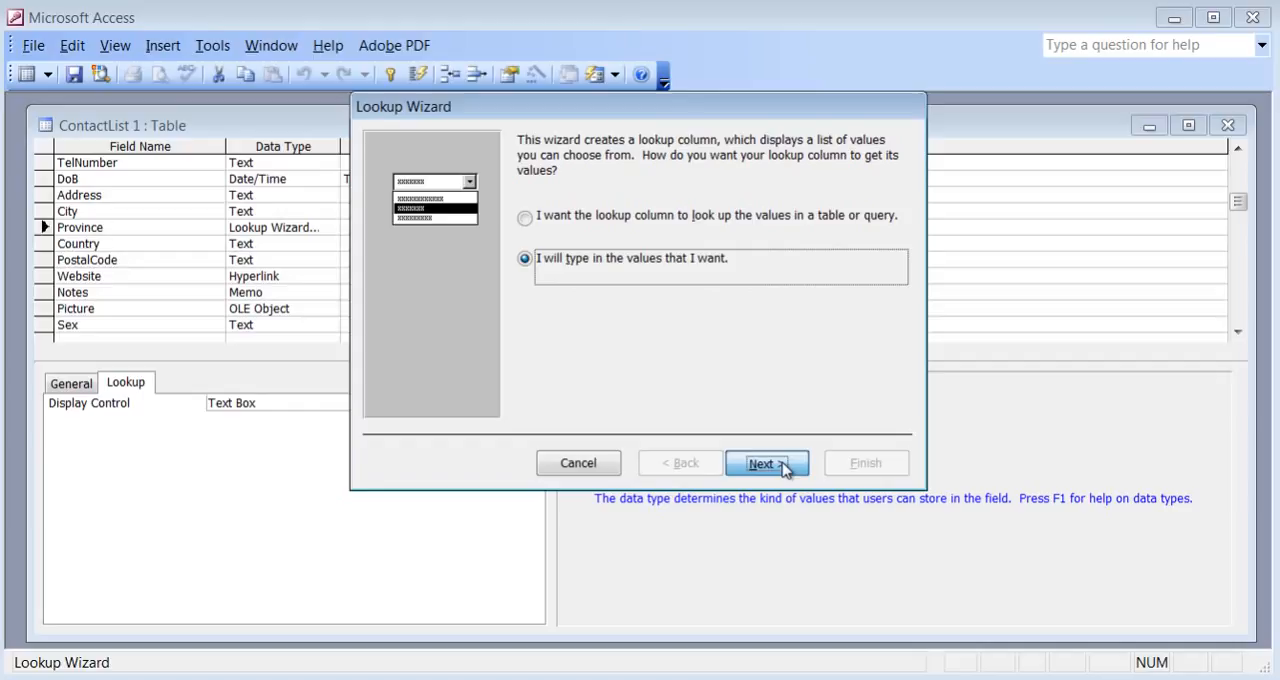
Enter ON, AB and QB as the Province field's lookup values and finish the wizard.
left_click(459, 279)
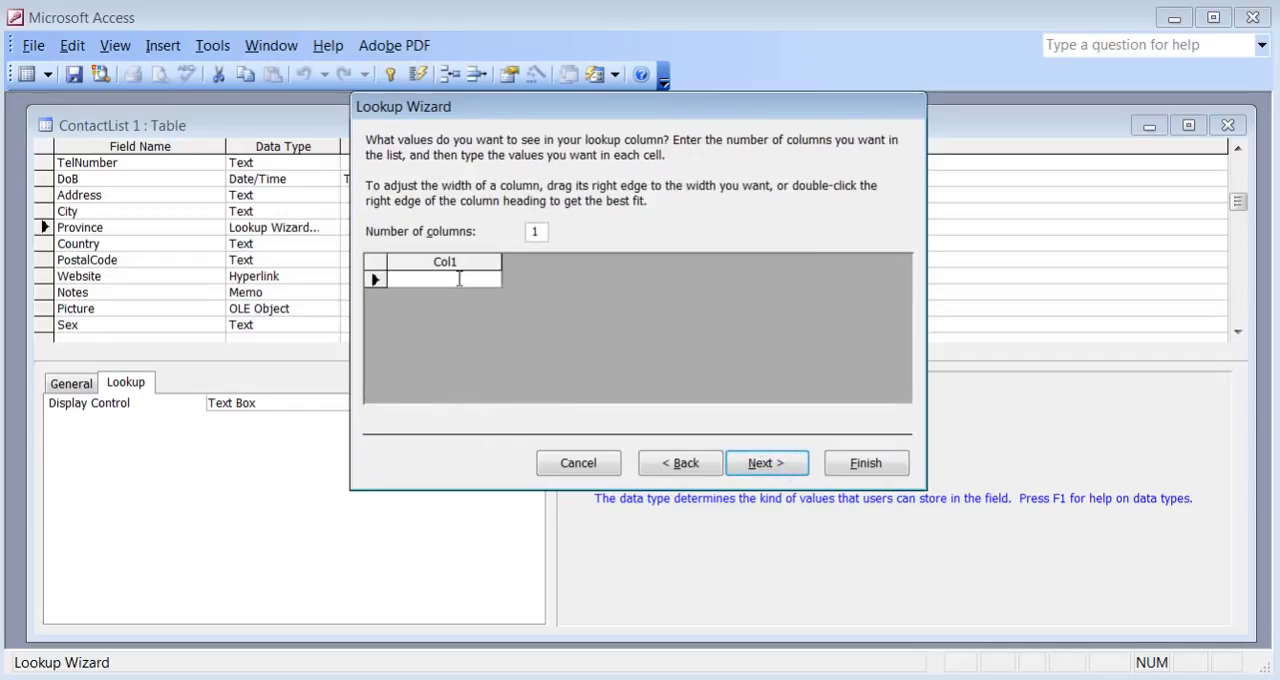
type("O")
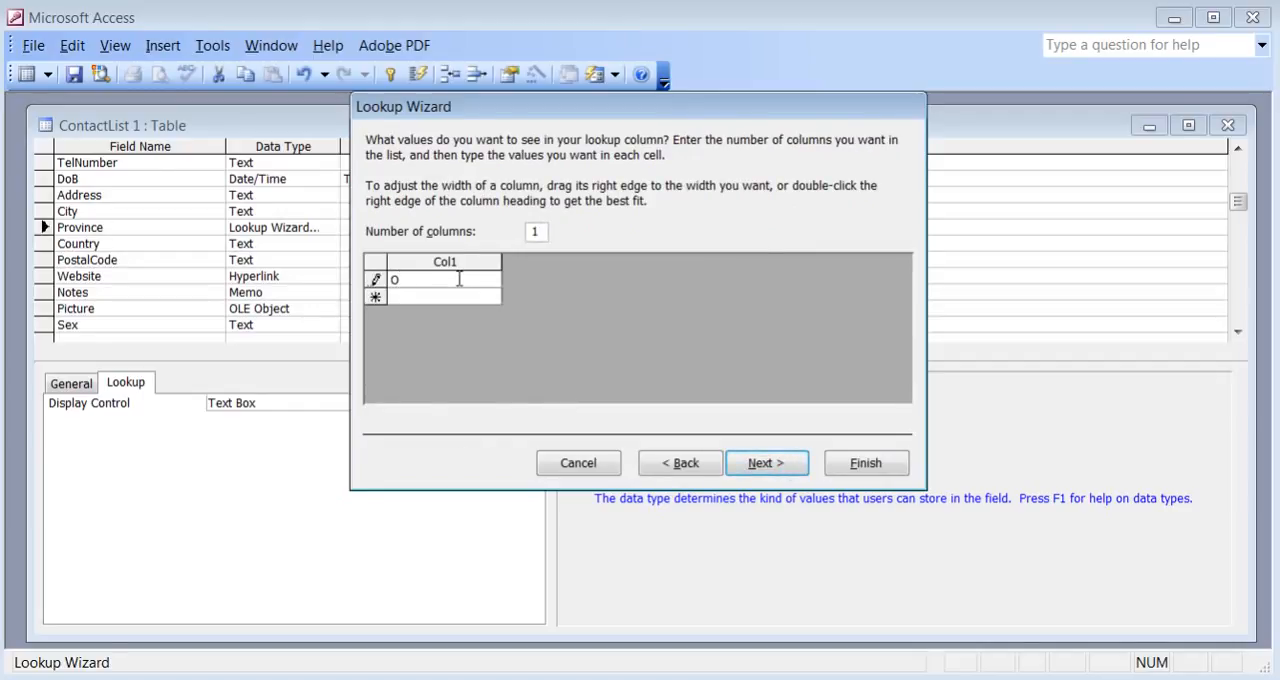
type("N")
key("Return")
type("A")
key("Return")
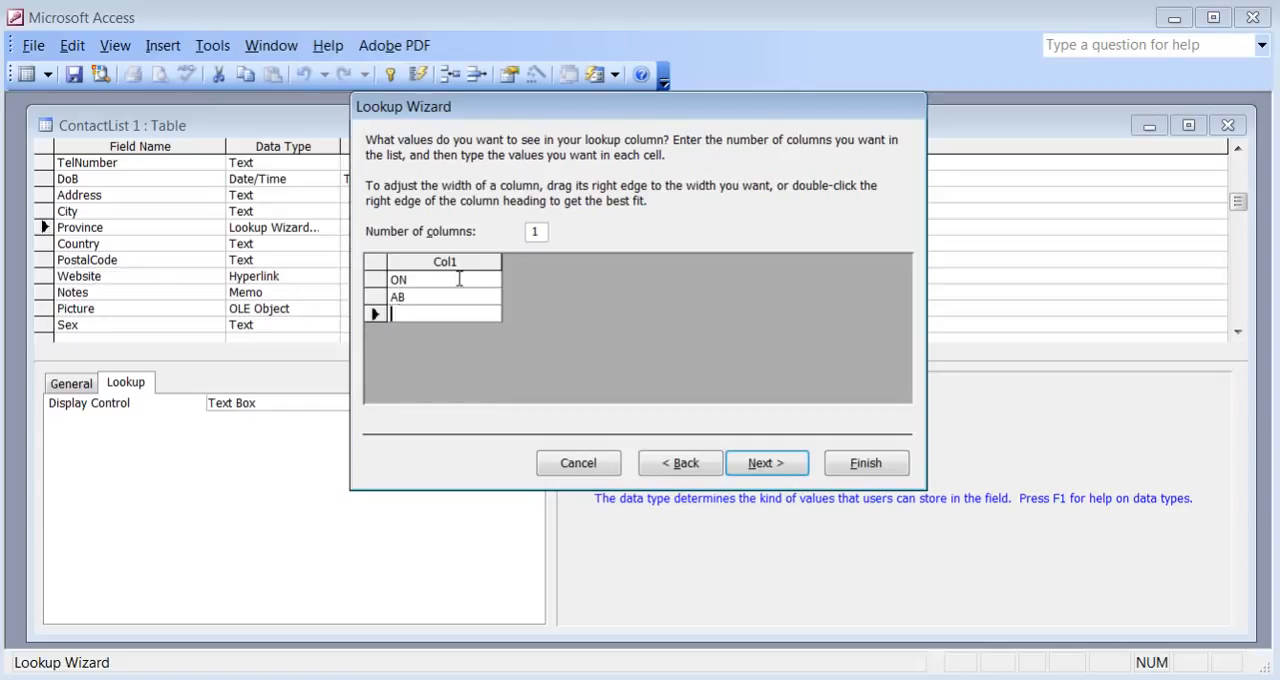
type("Q")
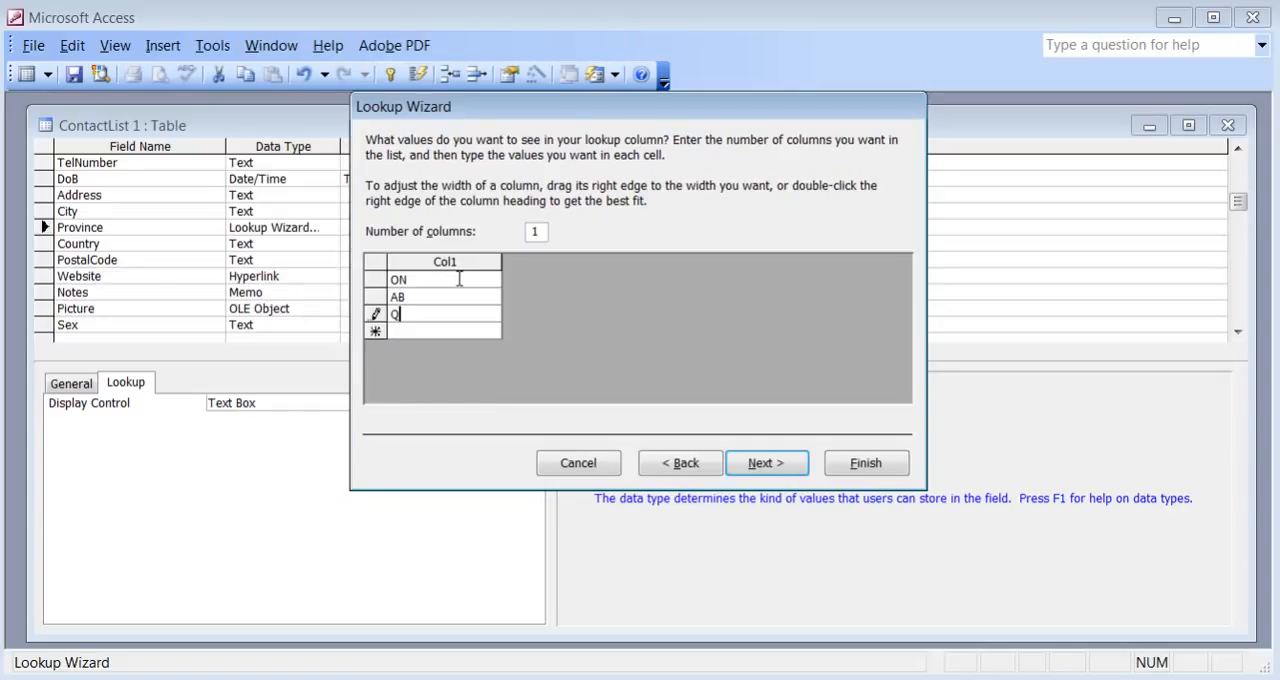
type("B")
left_click(777, 465)
left_click(872, 468)
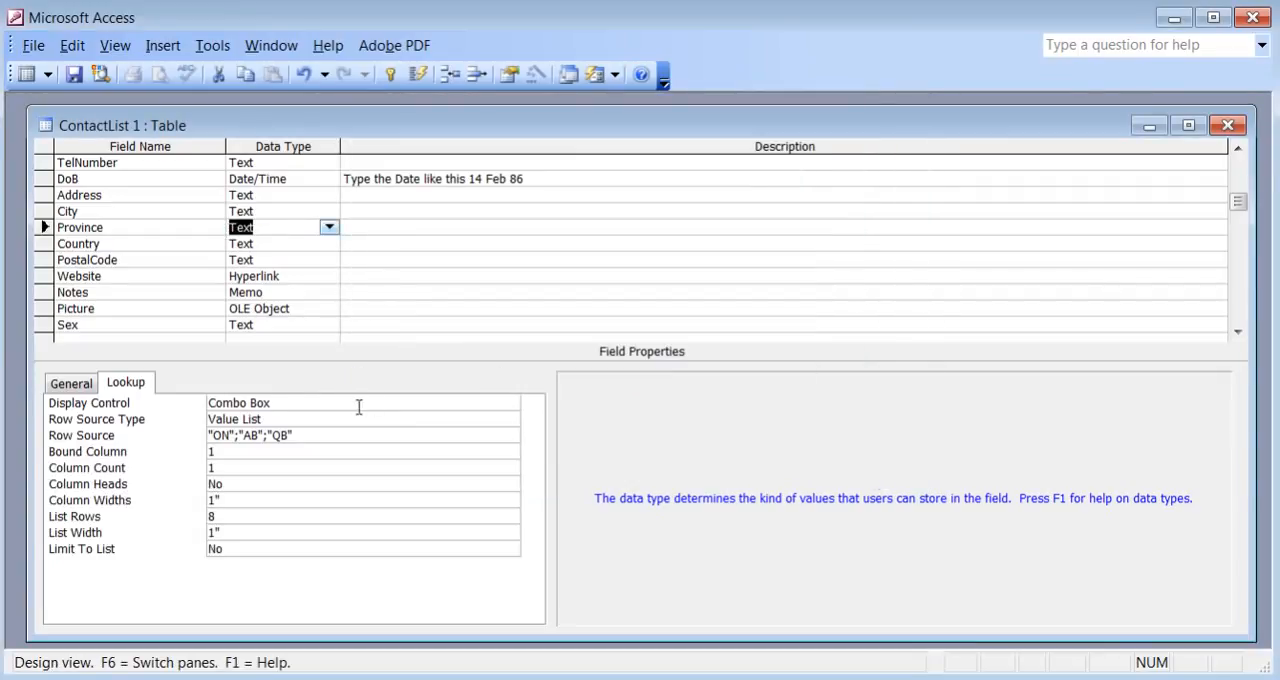
Add BC to the Province field's Row Source value list and save the table design.
left_click(313, 435)
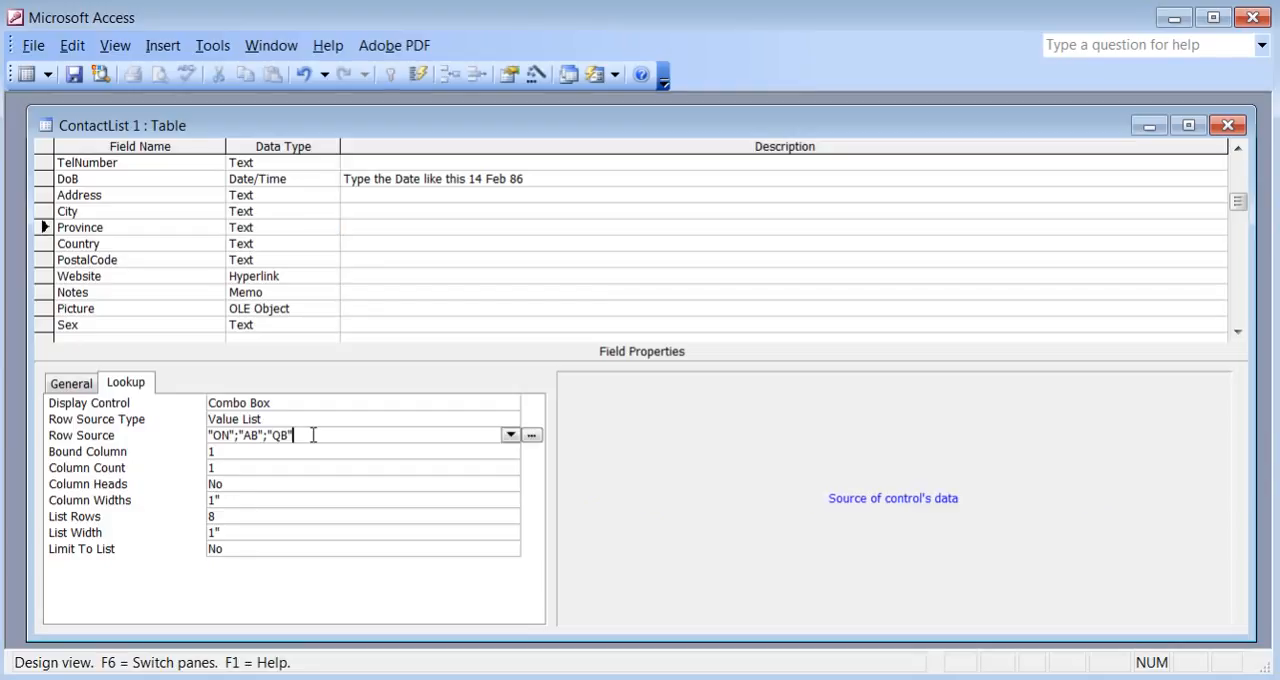
type(";\"BC")
left_click(74, 75)
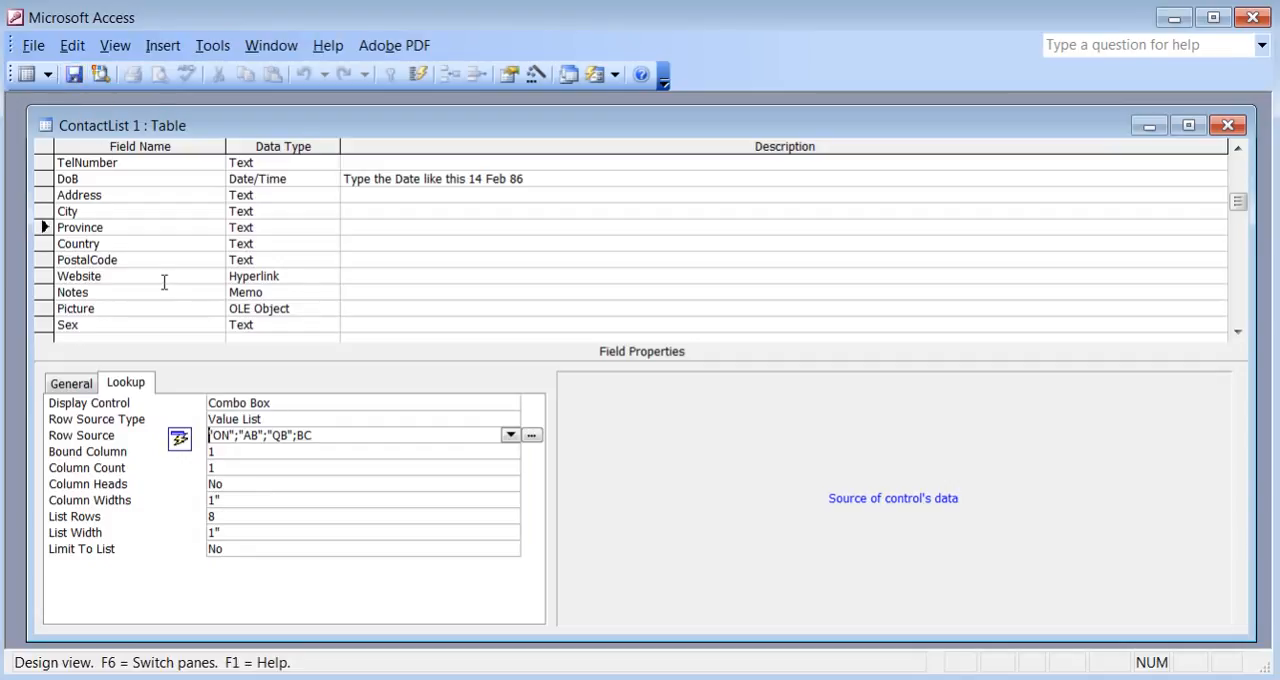
left_click(145, 200)
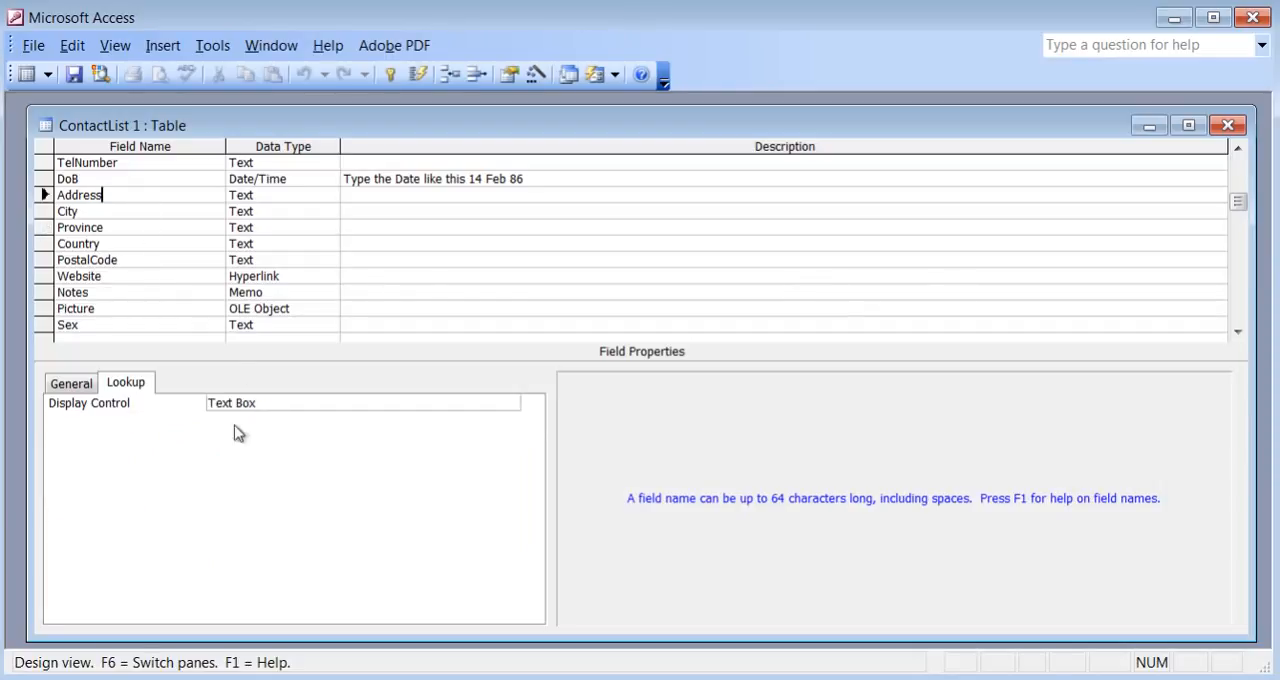
left_click(75, 389)
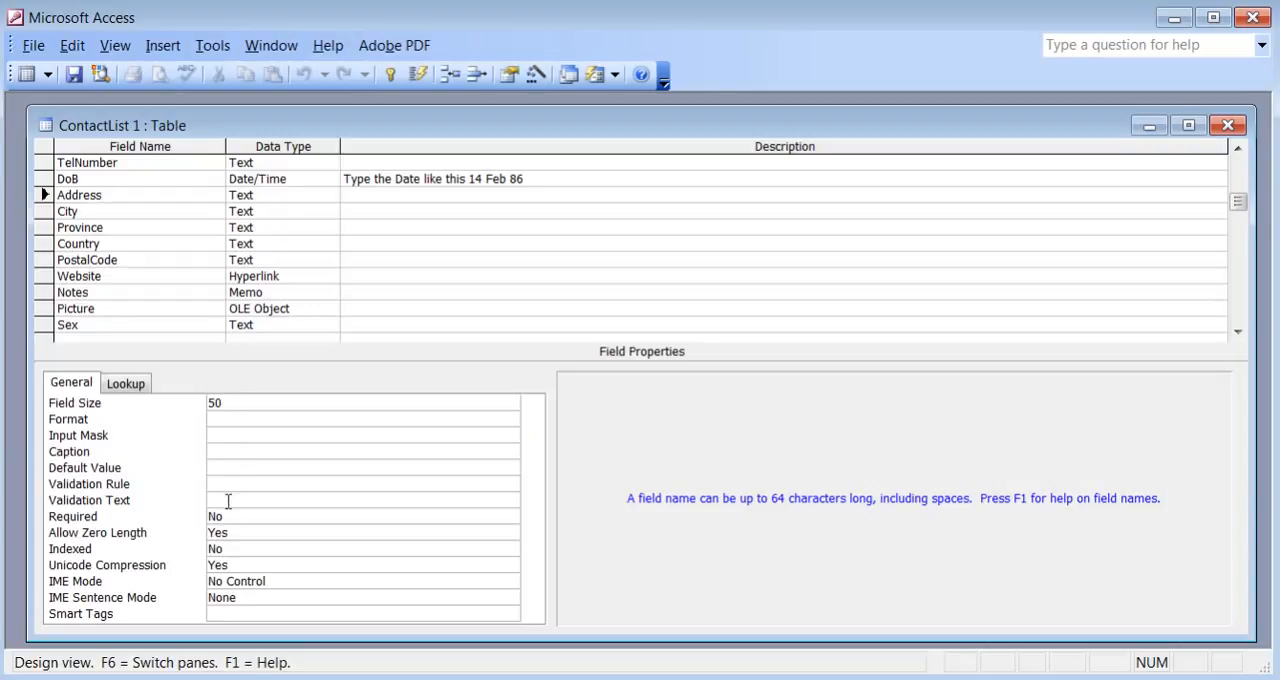
left_click(125, 384)
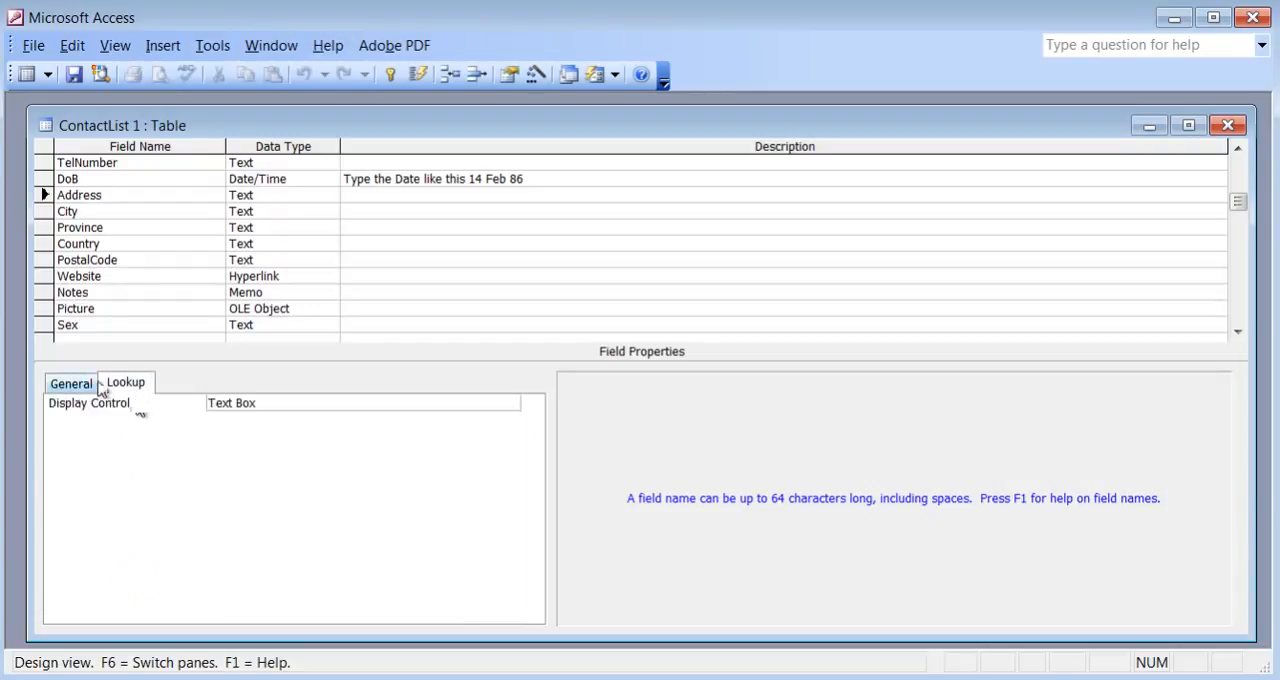
left_click(90, 386)
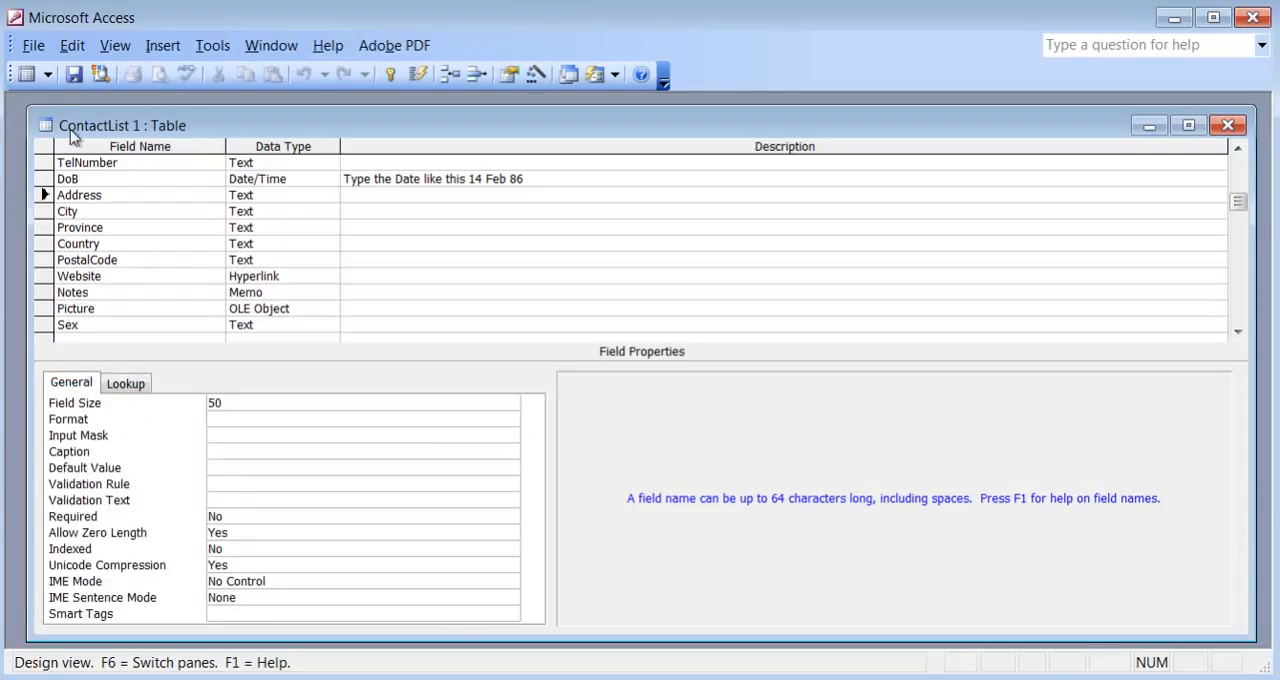
In Datasheet view, choose ON as the province for the Barrie and Toronto records and AB for the Calgary record.
left_click(28, 76)
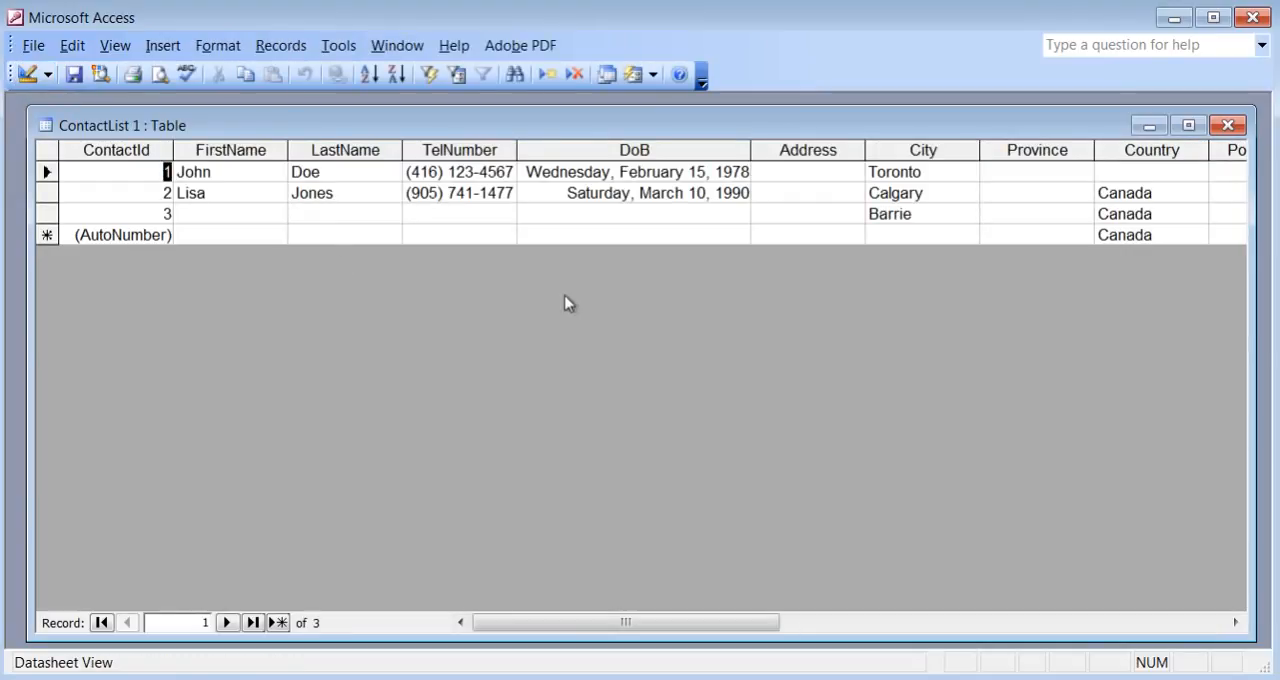
left_click(1040, 214)
left_click(1083, 214)
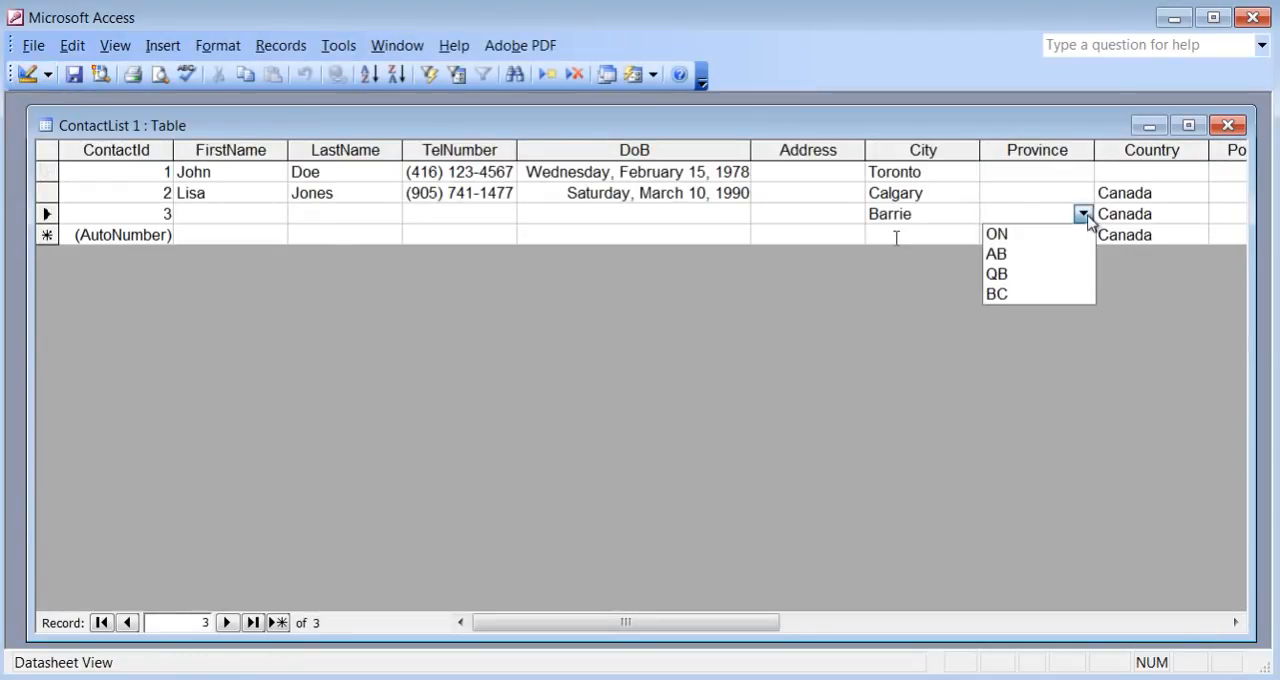
left_click(1065, 234)
left_click(1051, 172)
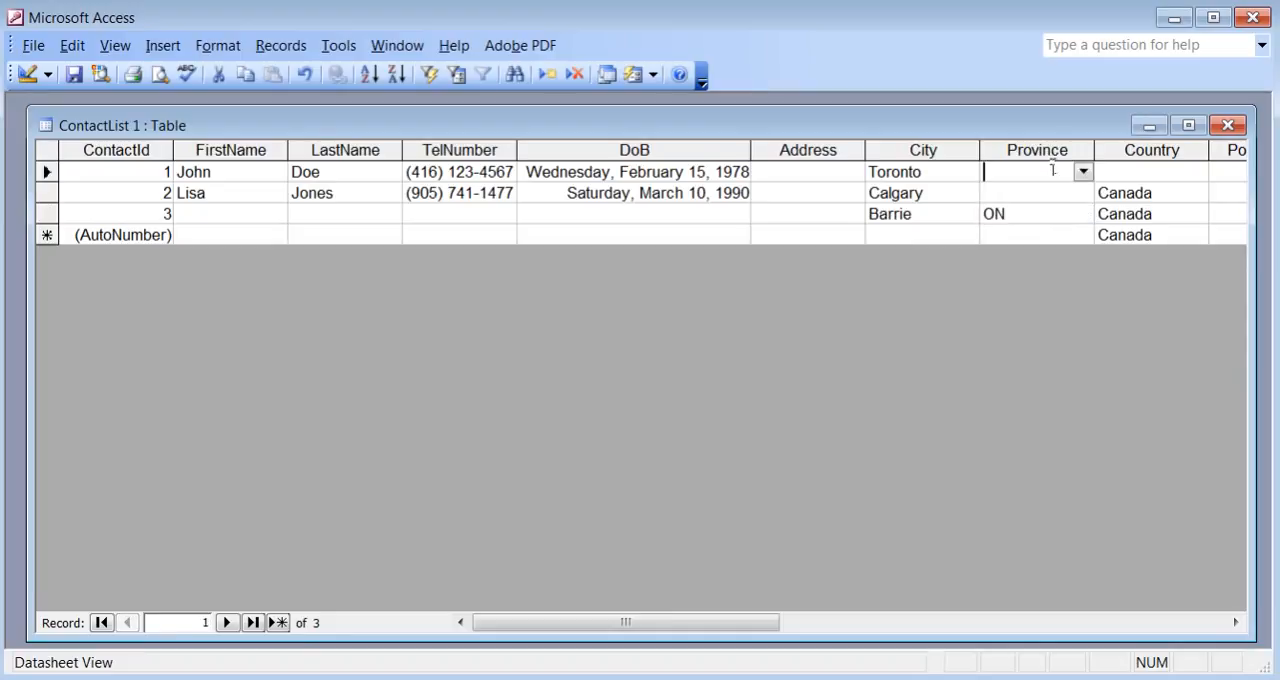
left_click(1083, 172)
left_click(1050, 195)
left_click(1046, 194)
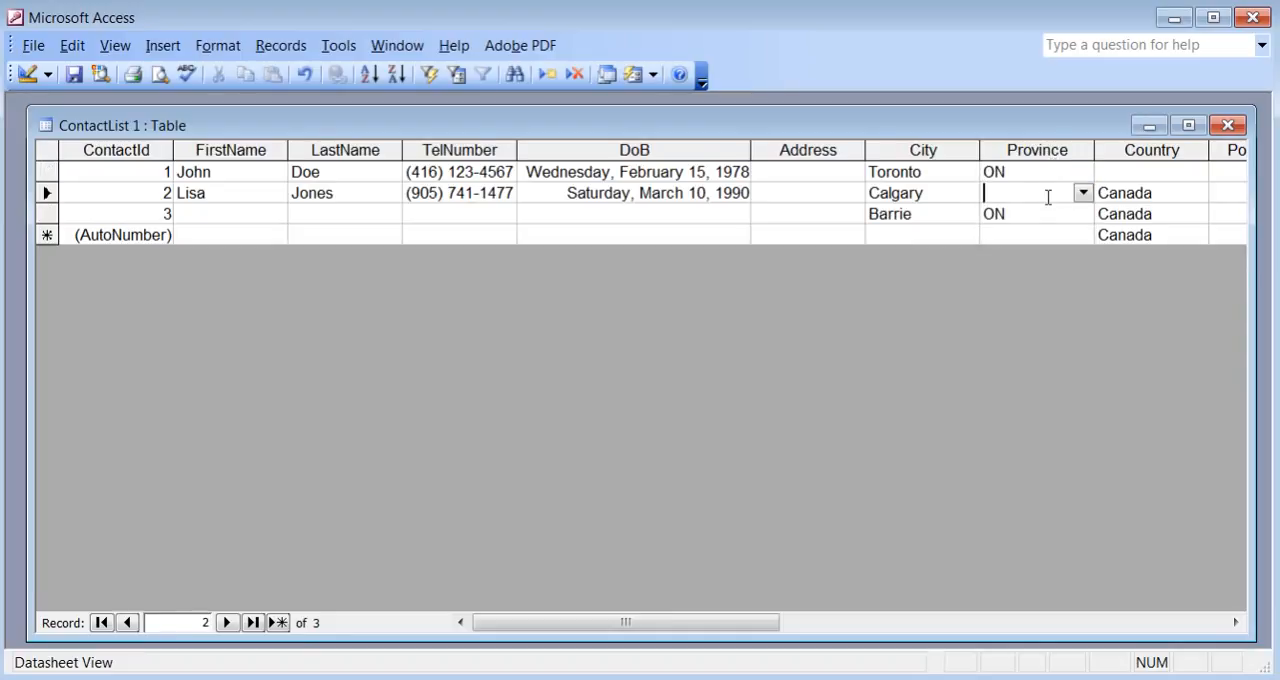
left_click(1083, 193)
left_click(1058, 232)
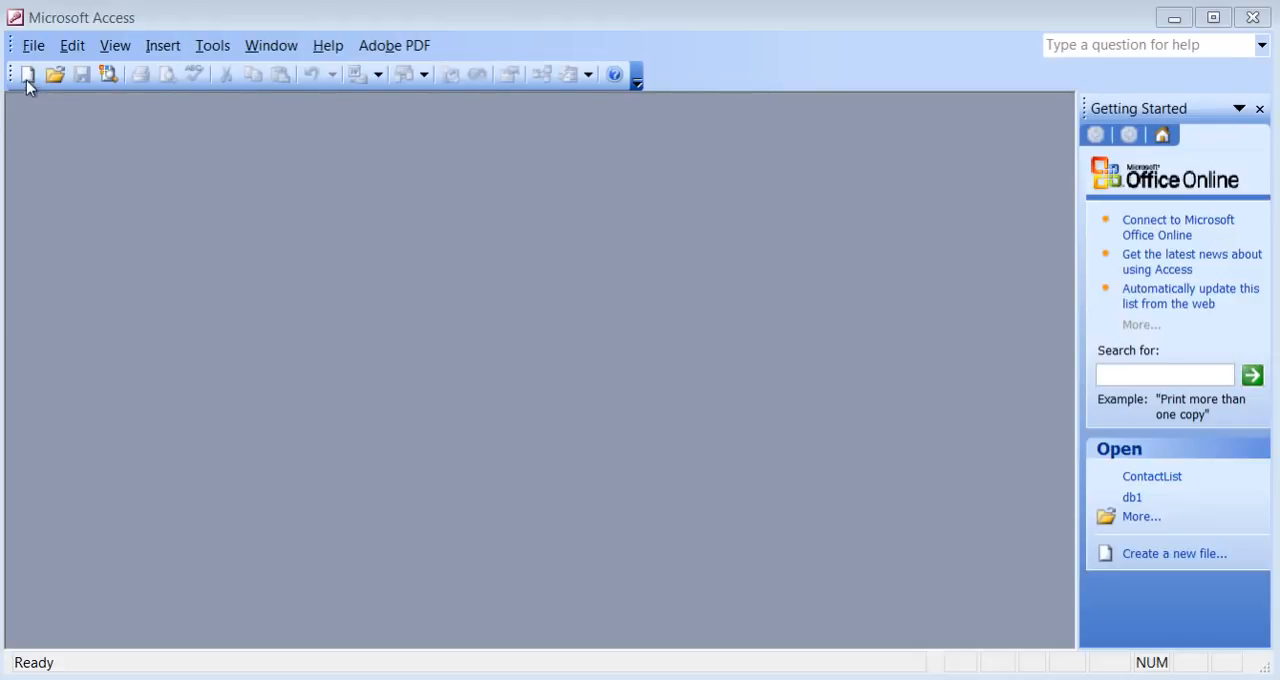
Create a new blank database named ContactList in the My Documents folder.
left_click(35, 48)
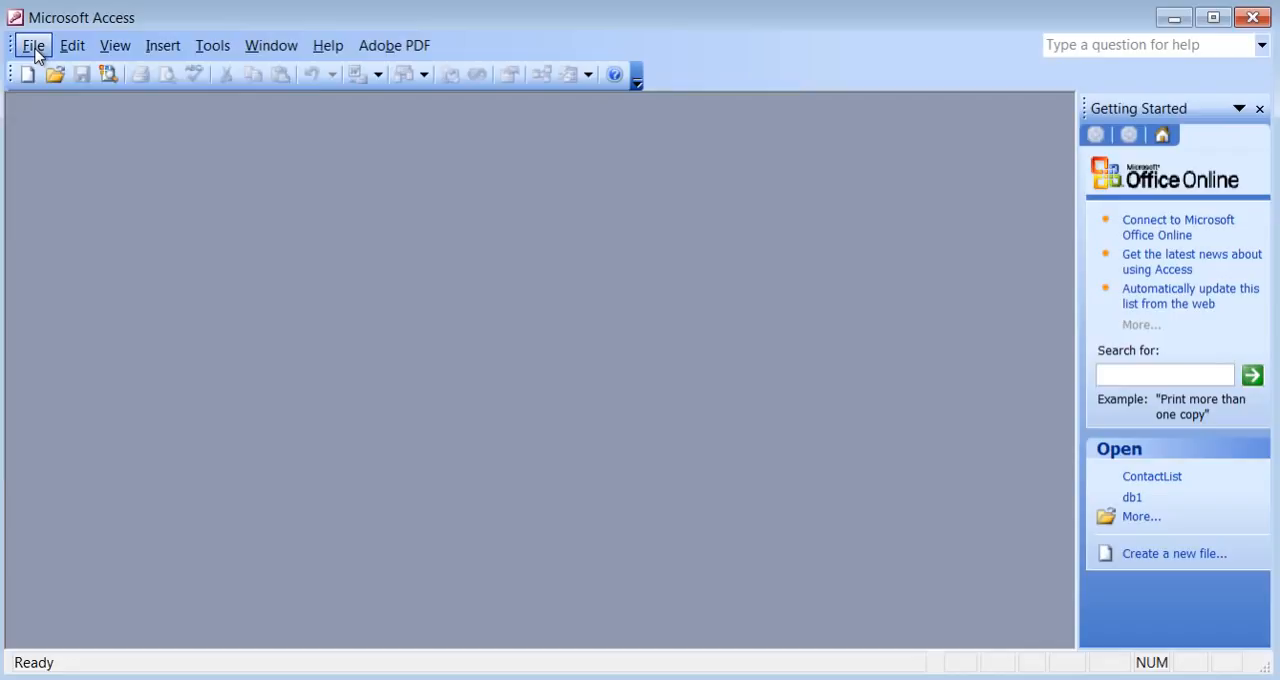
left_click(166, 20)
left_click(26, 78)
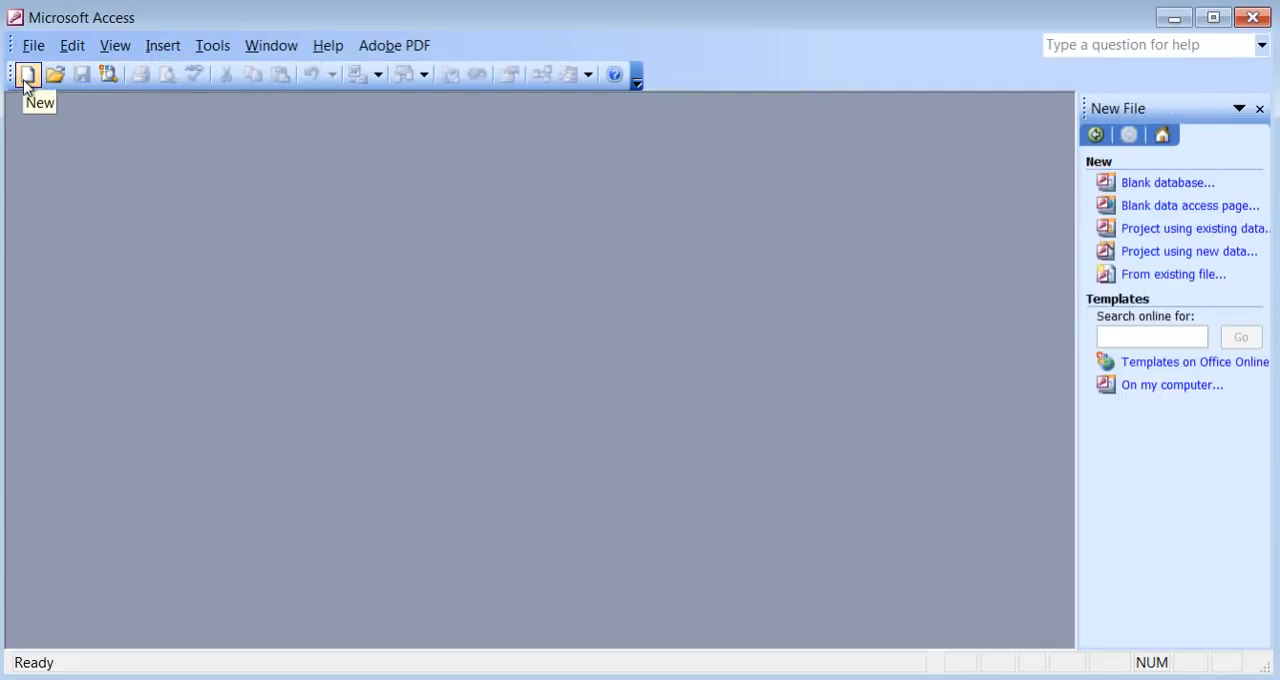
left_click(1160, 184)
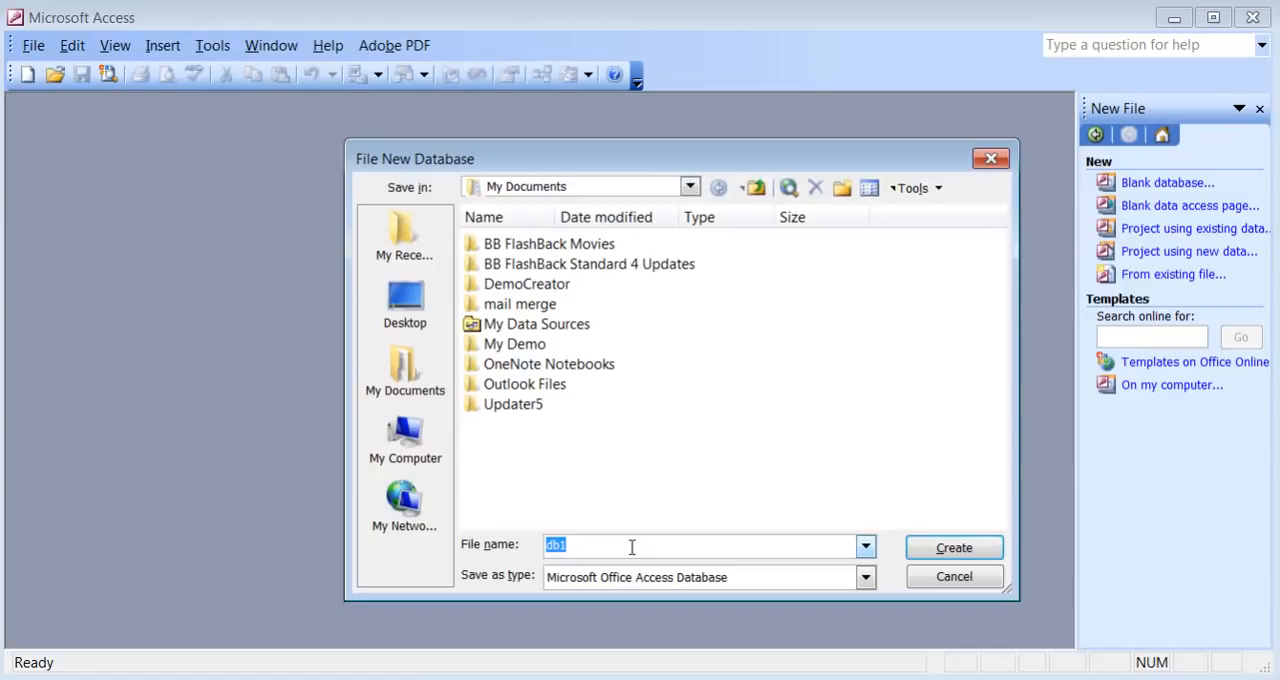
type("ContactList")
left_click(914, 548)
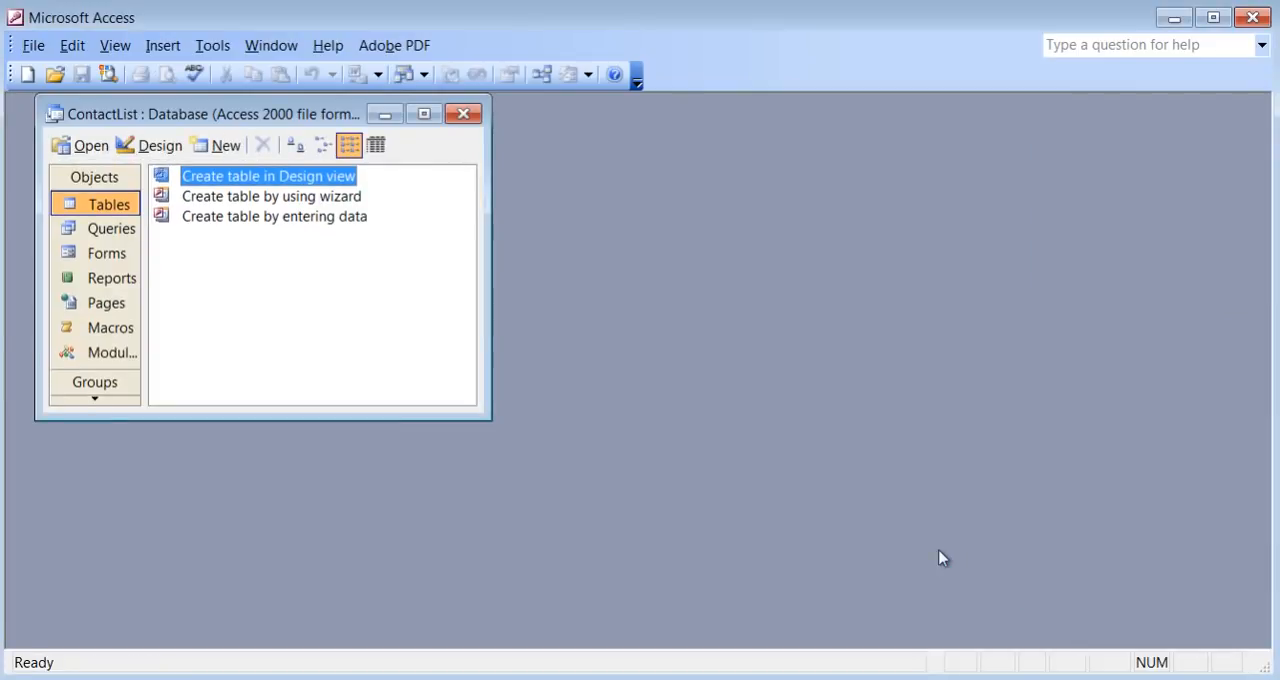
Reposition and enlarge the database window, and look through its Tables, Queries, Forms and Reports objects, returning to Tables.
left_click_drag(260, 116, 334, 148)
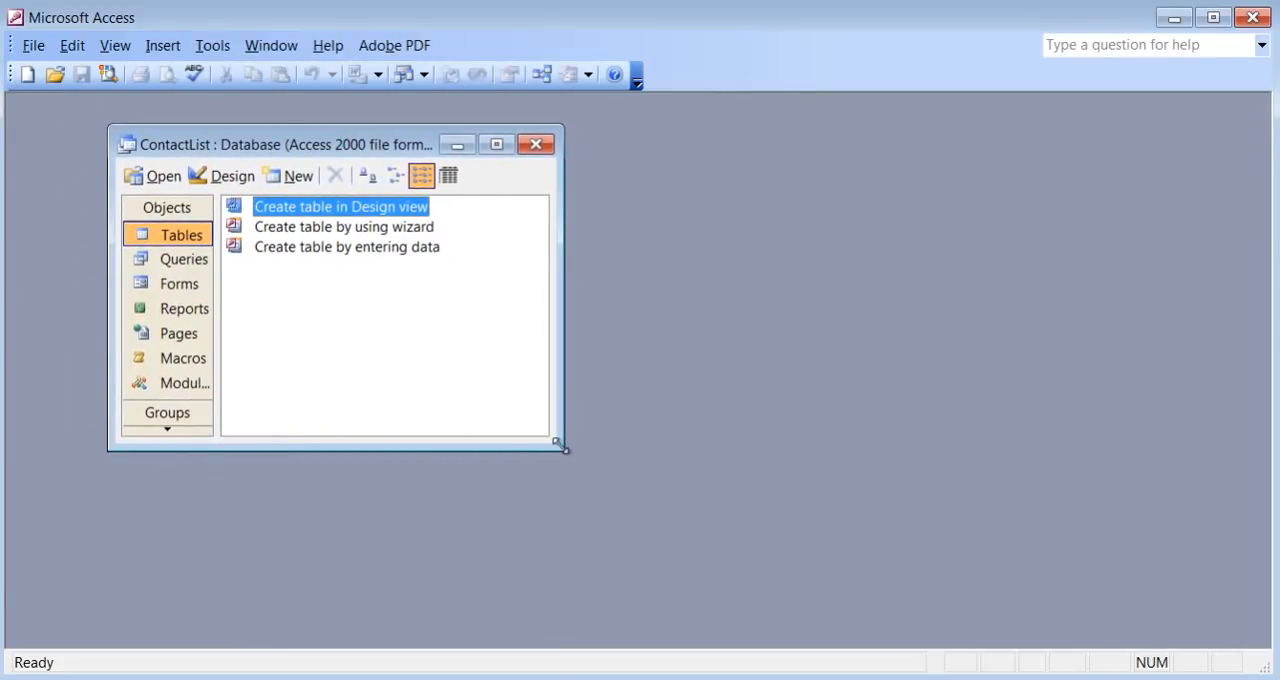
left_click_drag(563, 453, 671, 507)
left_click(174, 240)
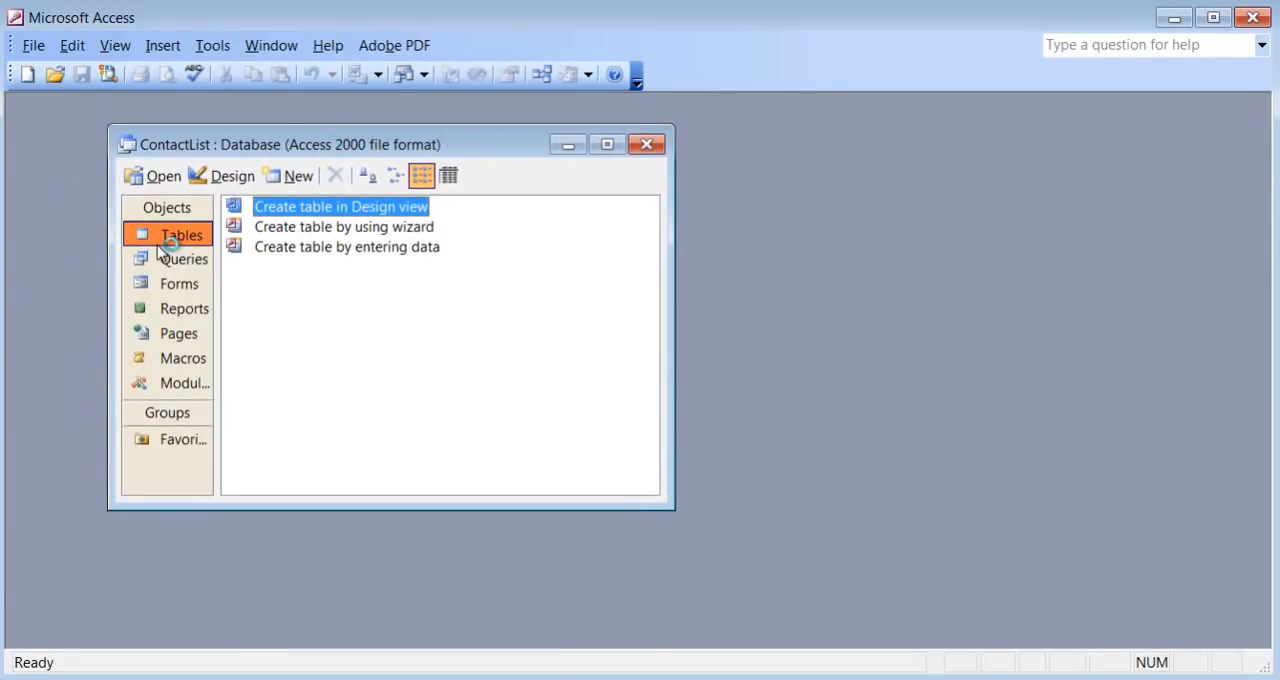
left_click(195, 262)
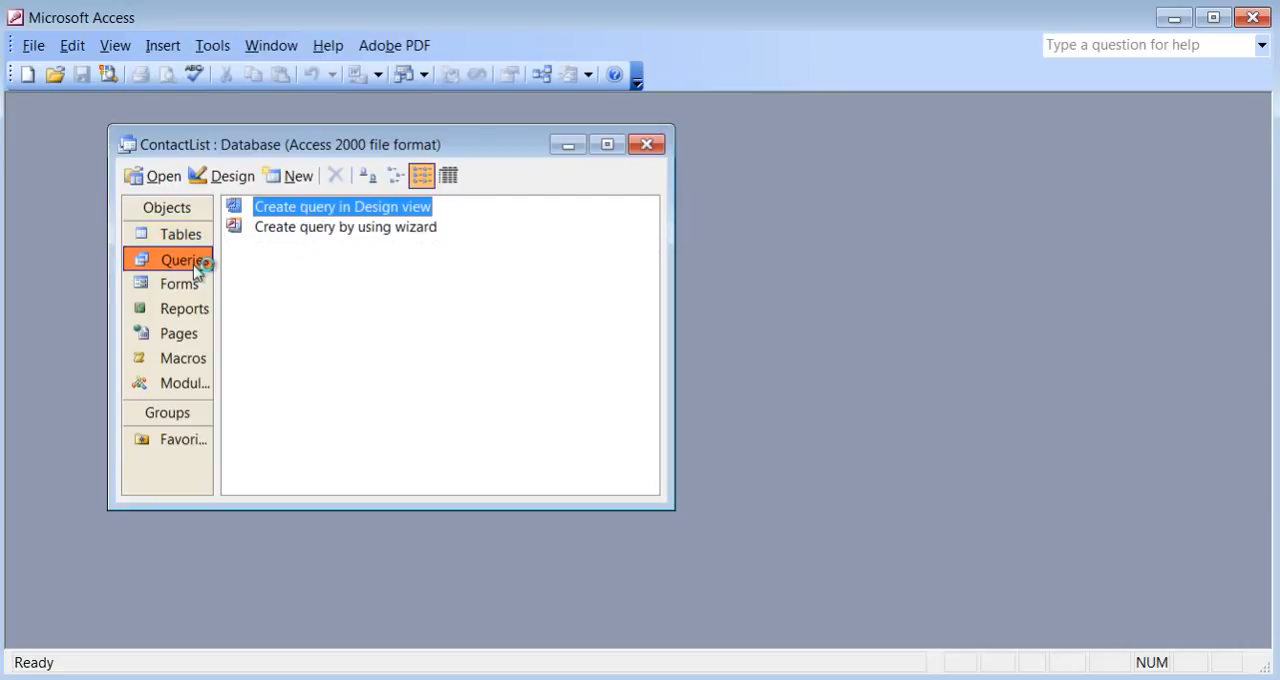
left_click(185, 290)
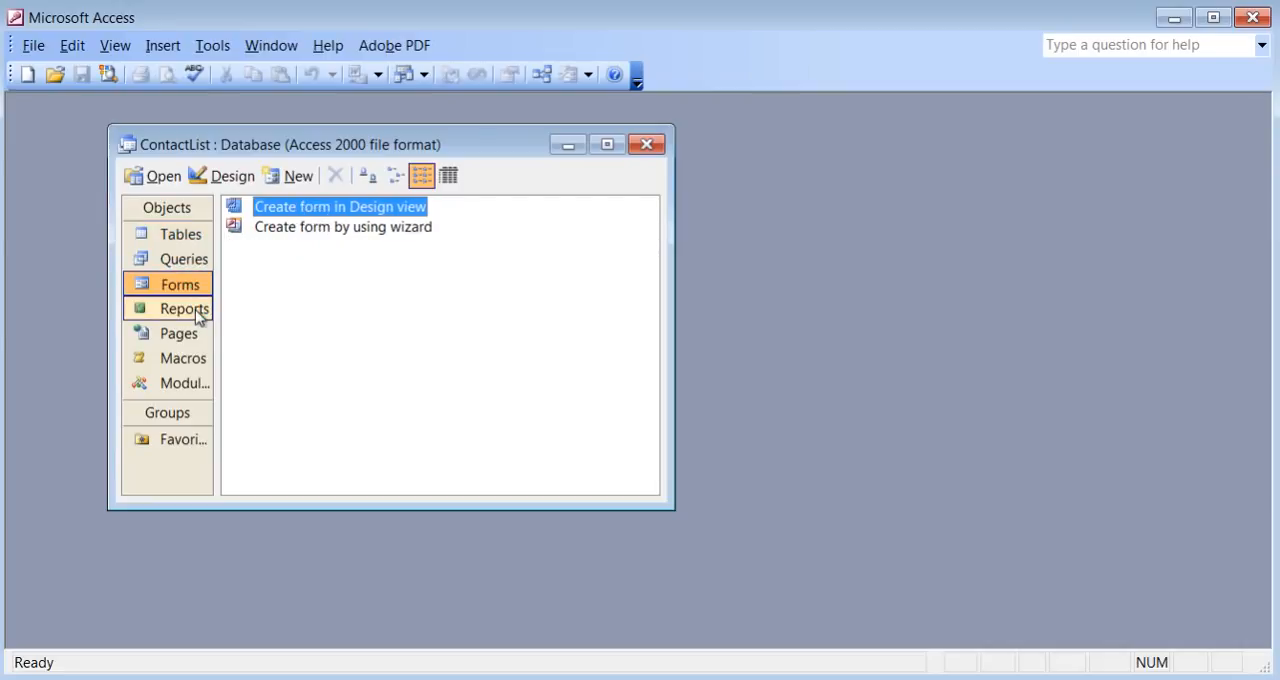
left_click(195, 311)
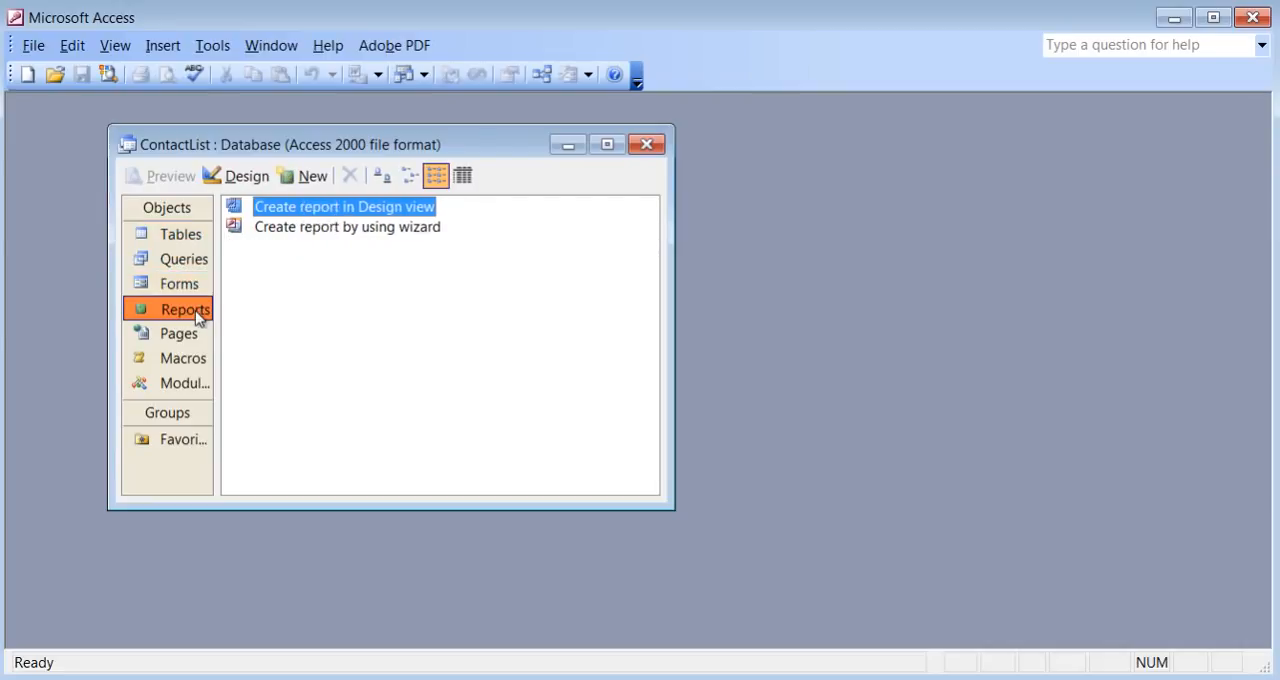
left_click(193, 240)
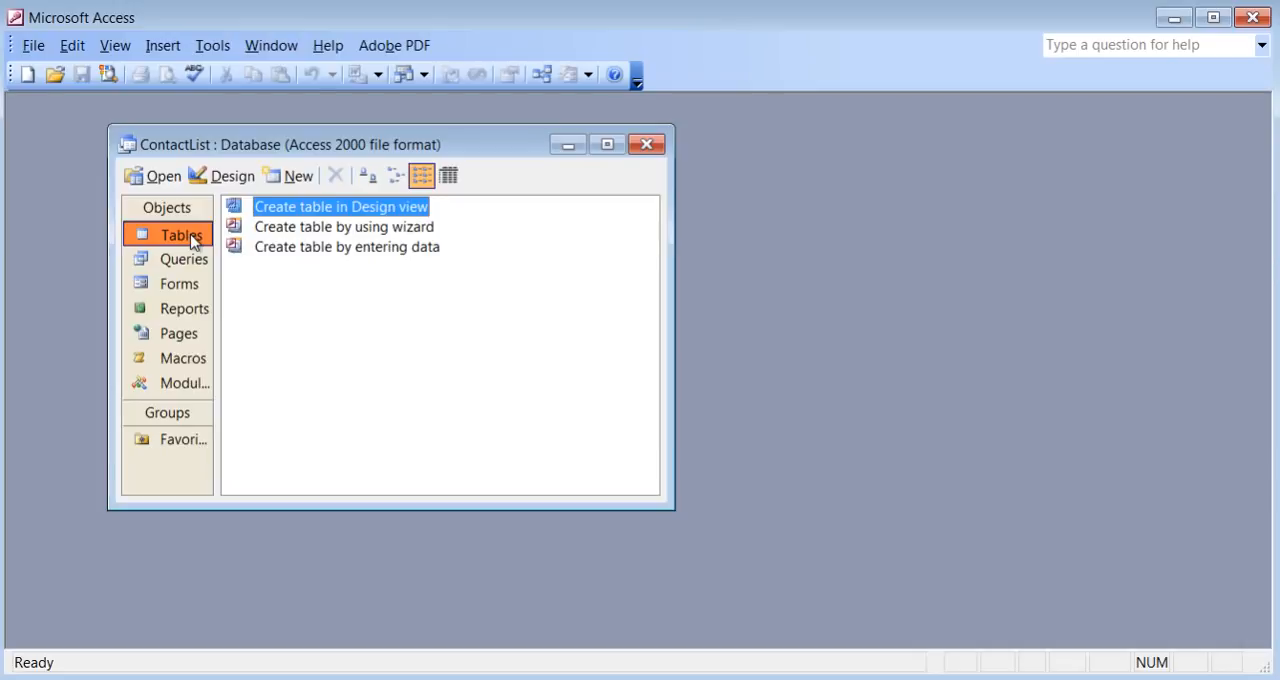
left_click(646, 144)
Start creating a table with the wizard and preview the Customers and Employees business sample tables.
double_click(399, 232)
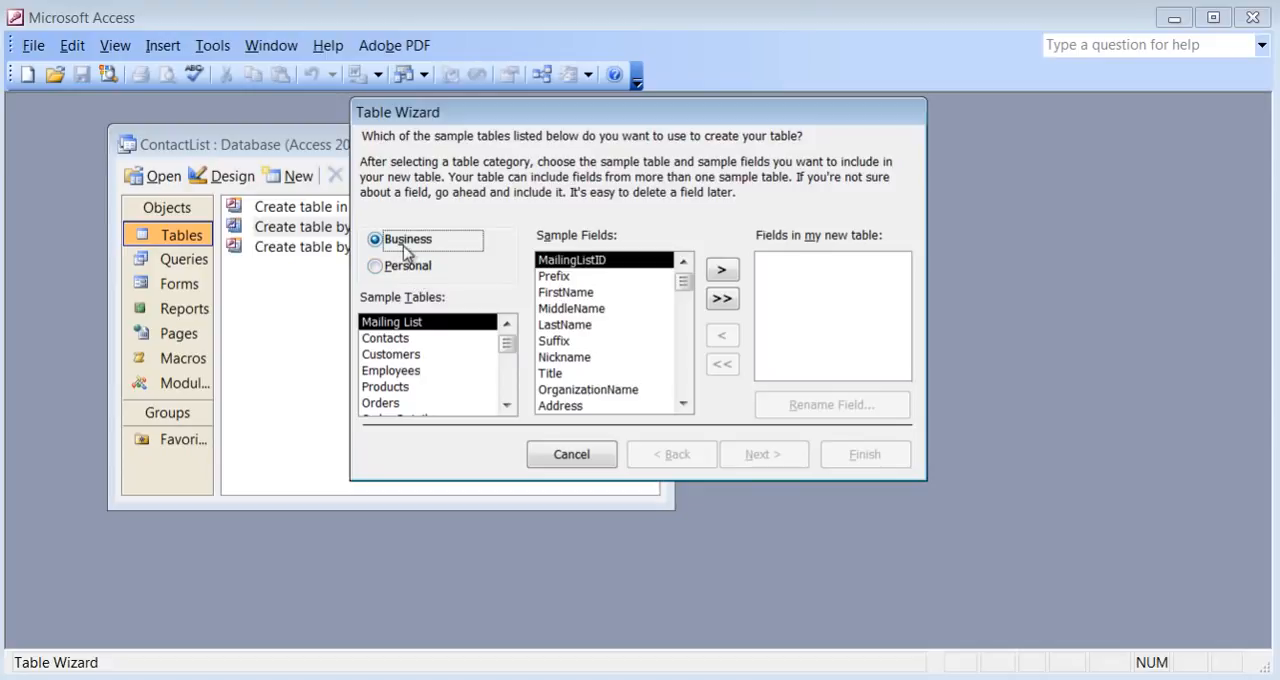
left_click(400, 355)
left_click(420, 371)
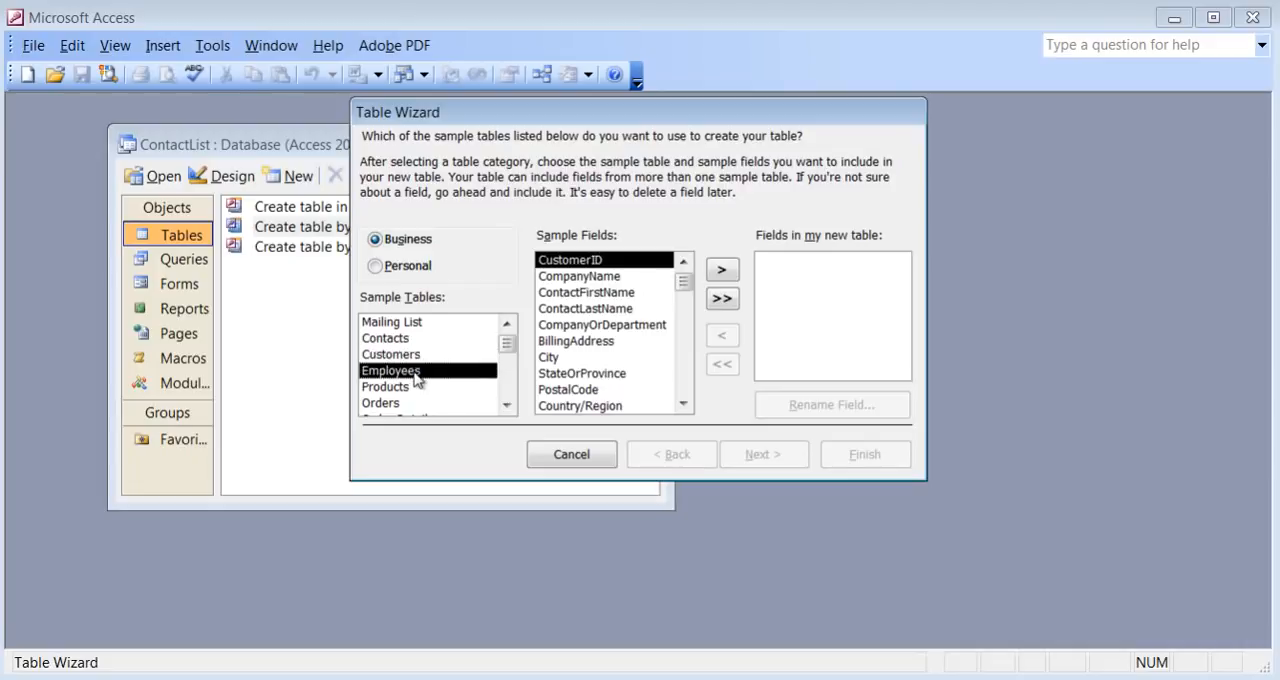